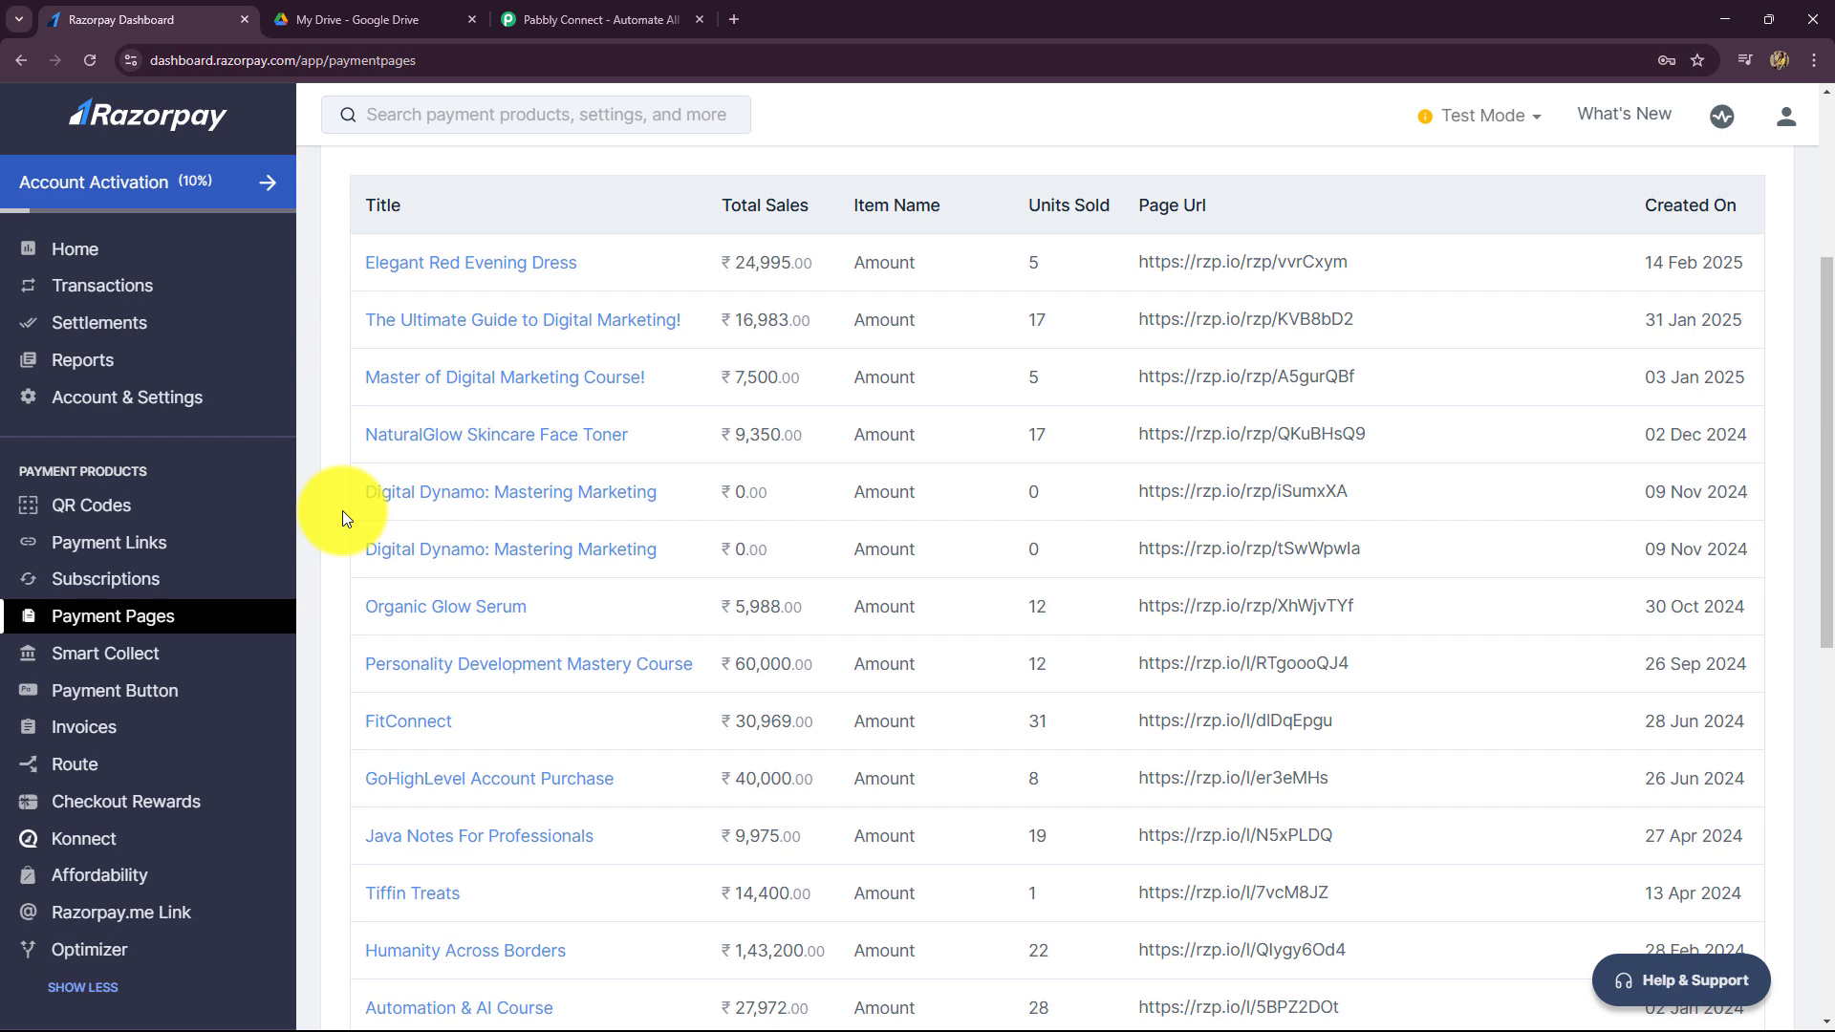
- Compare the Razorpay payment pages with the Google Drive files, then go to the Pabbly Connect tab
key("ctrl+Tab")
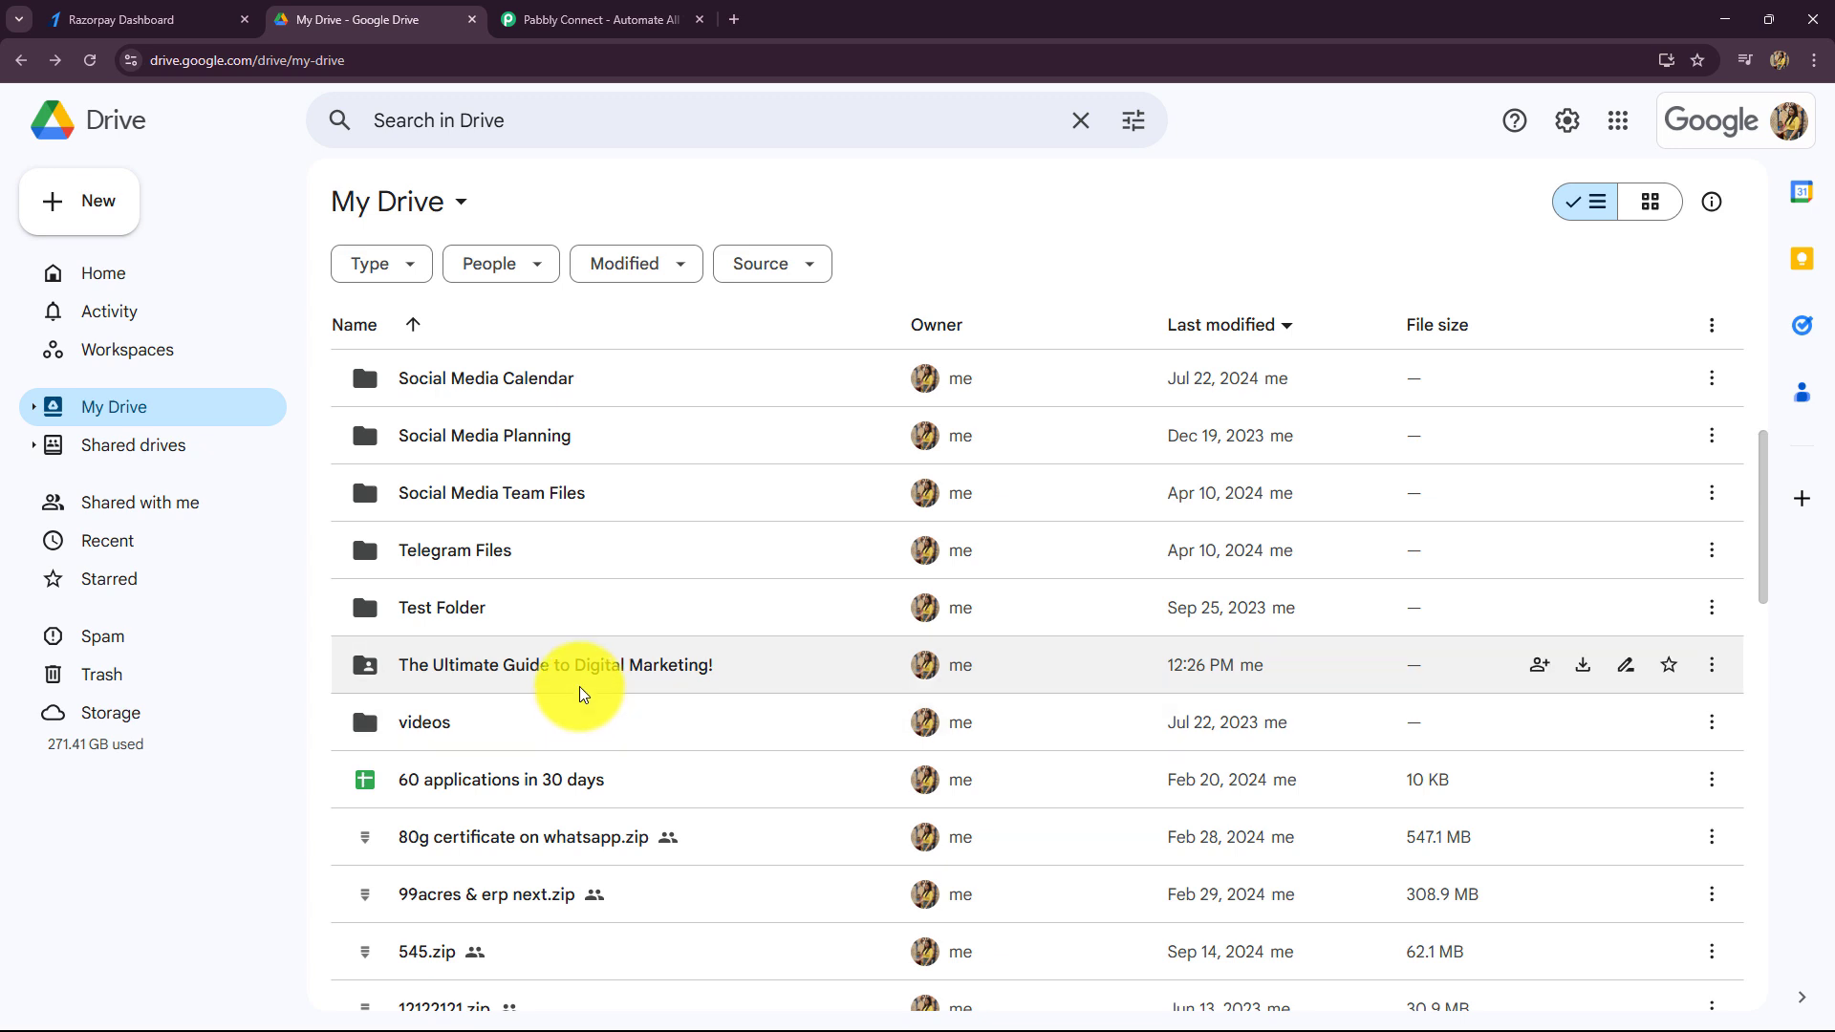
left_click(172, 19)
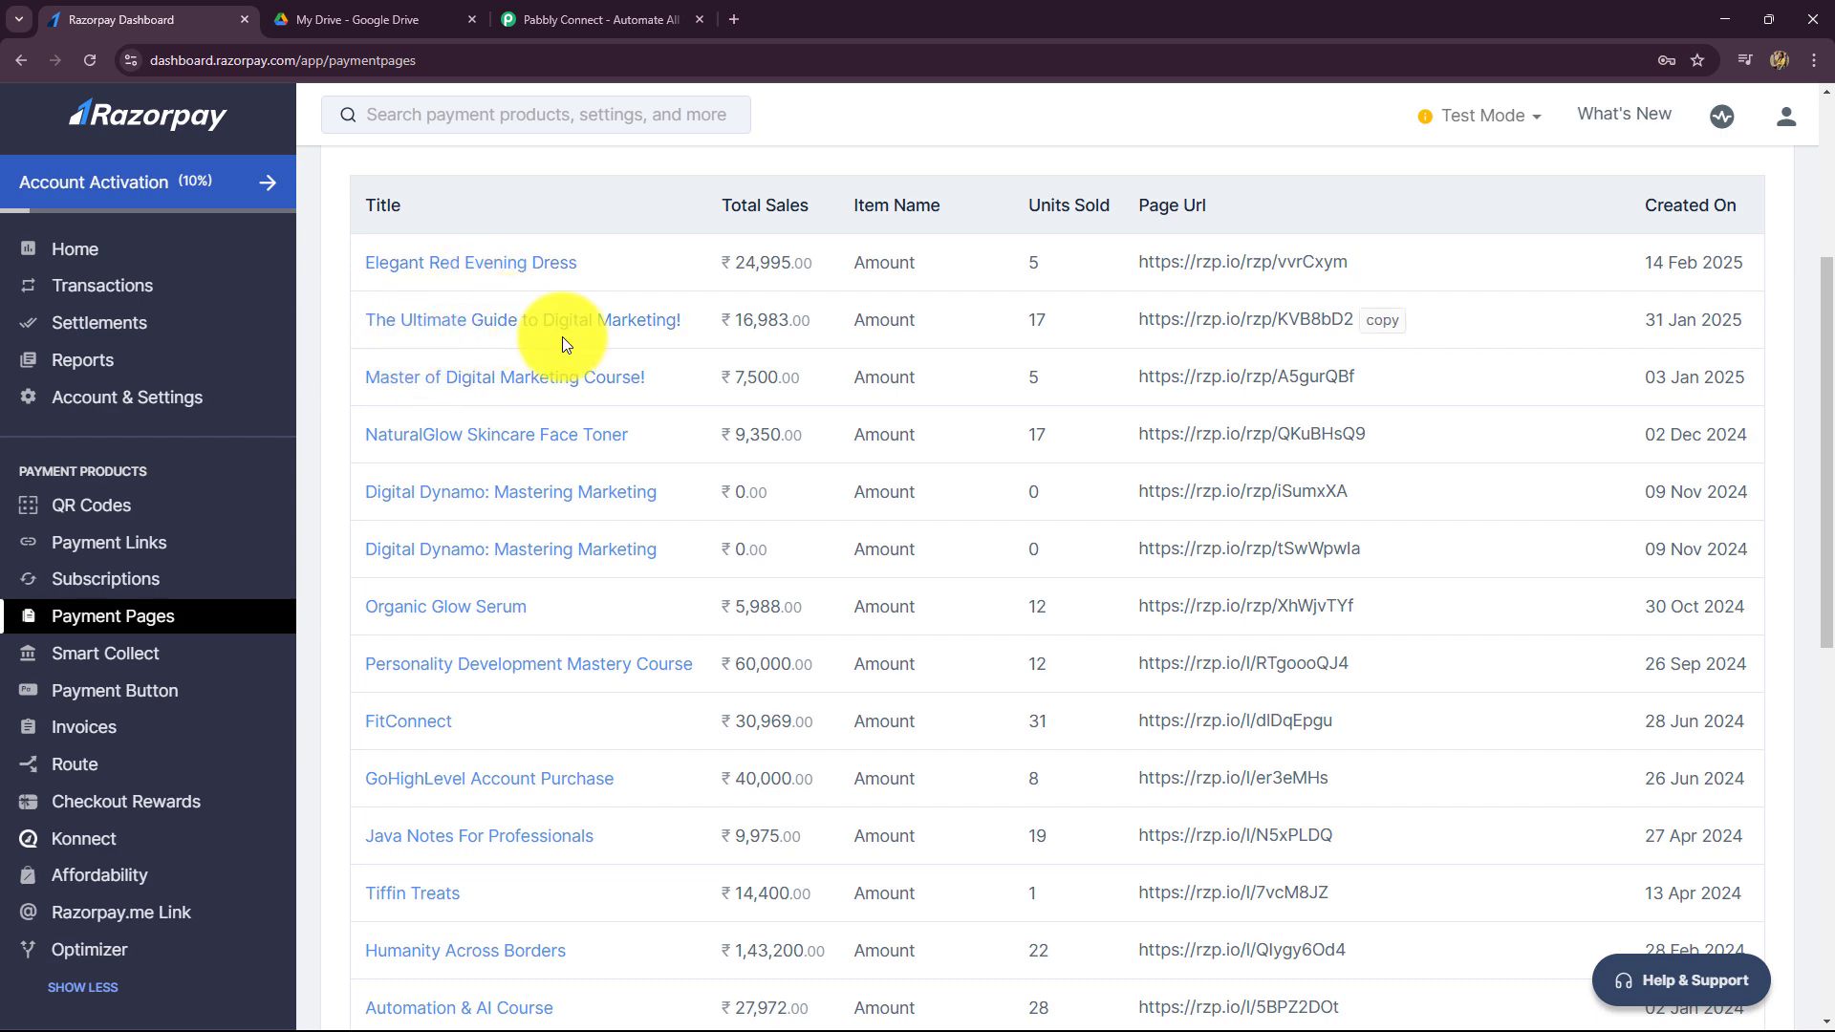
left_click(378, 19)
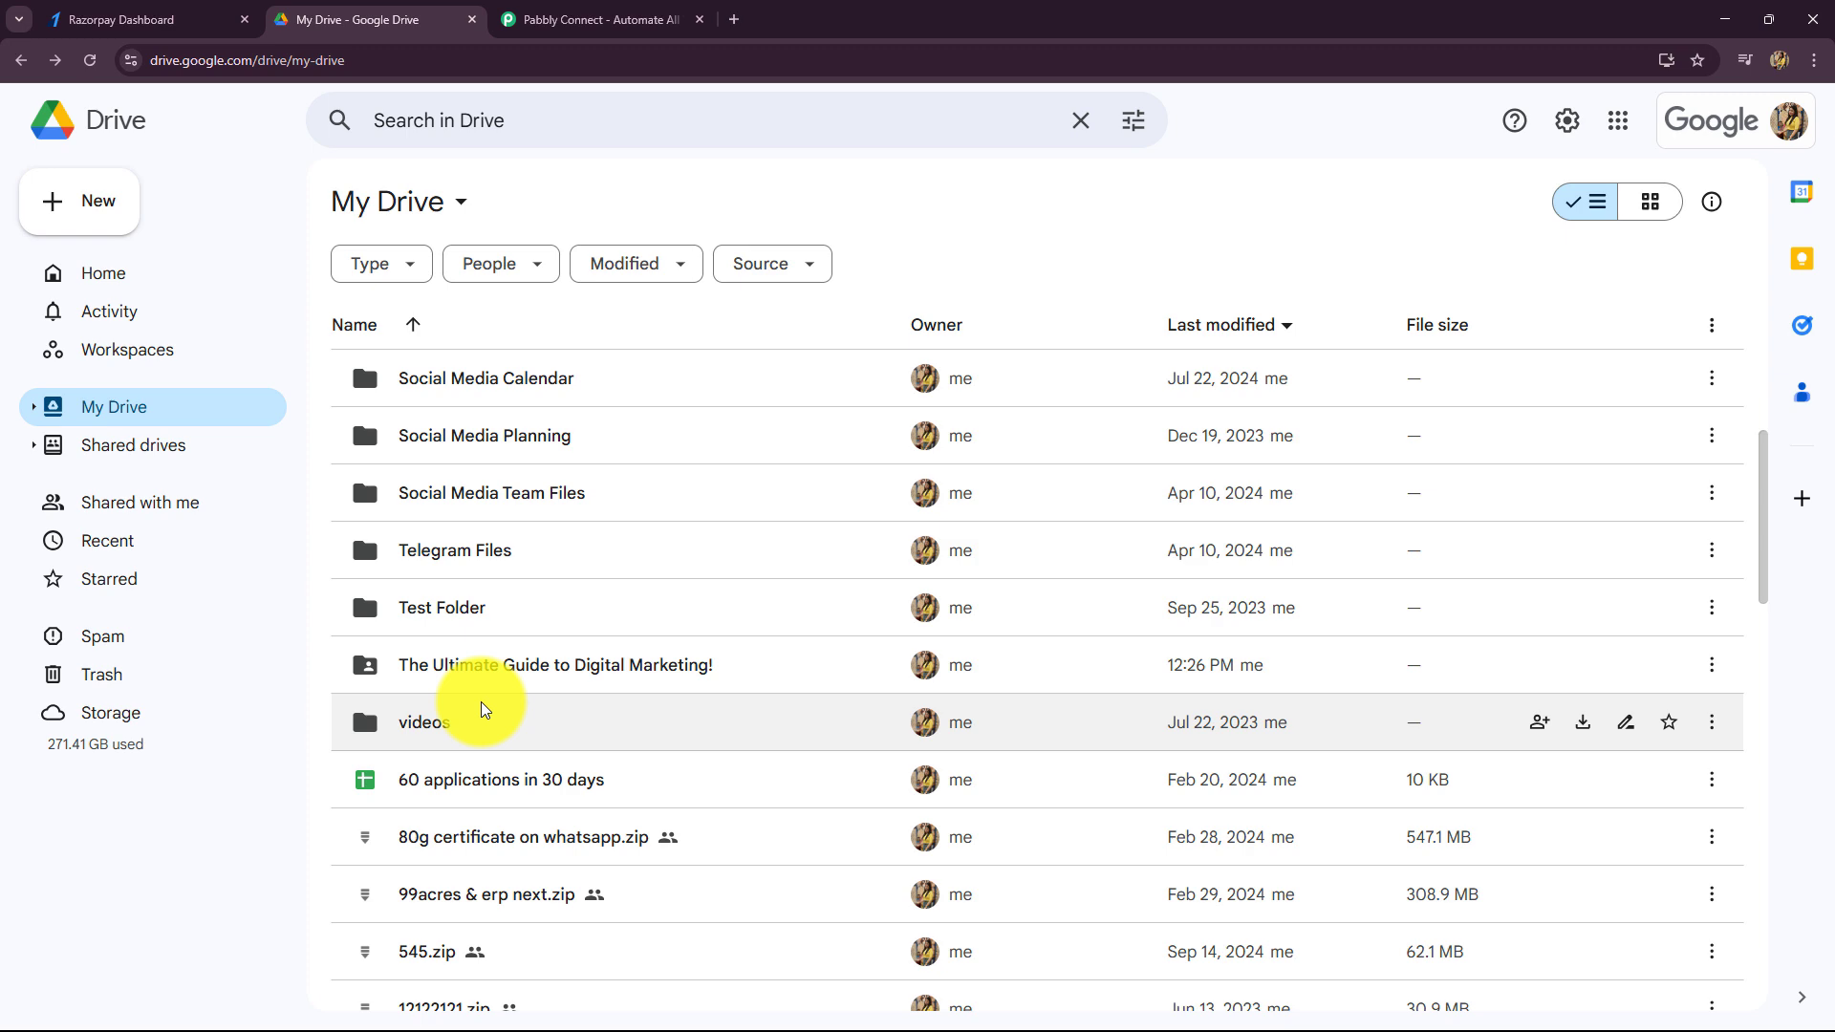
left_click(134, 19)
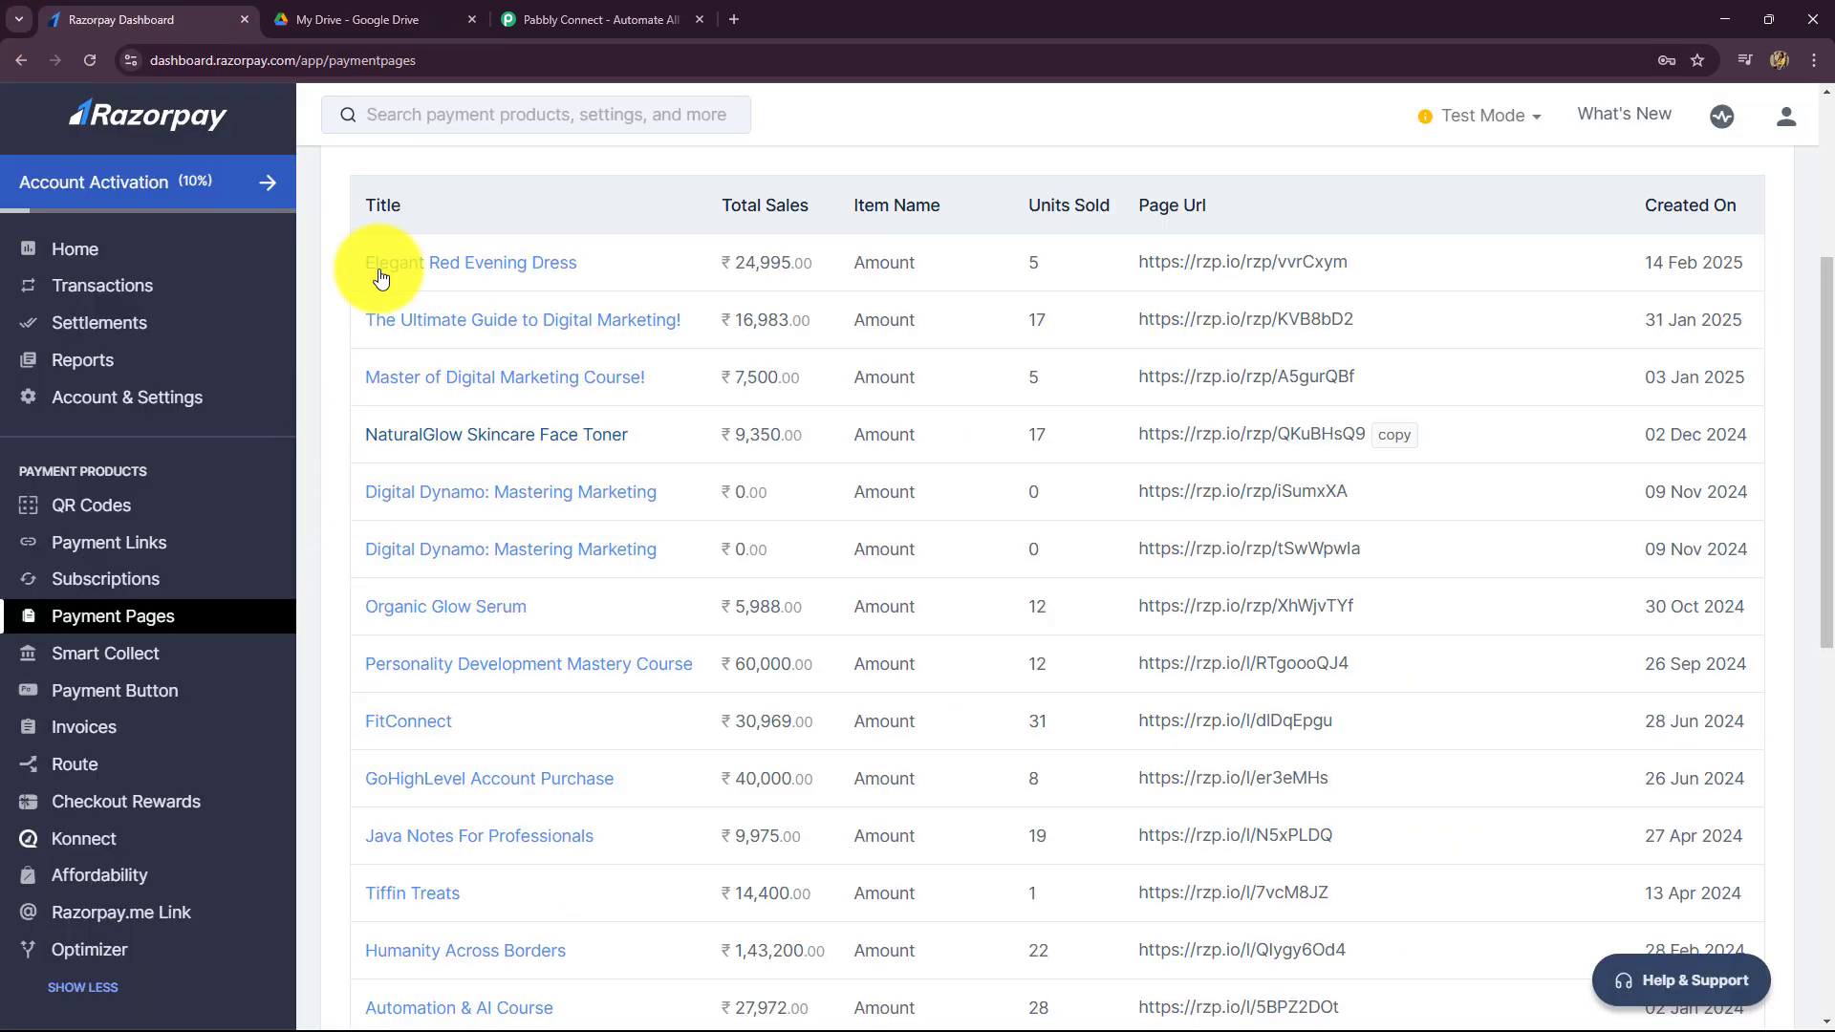
left_click(396, 17)
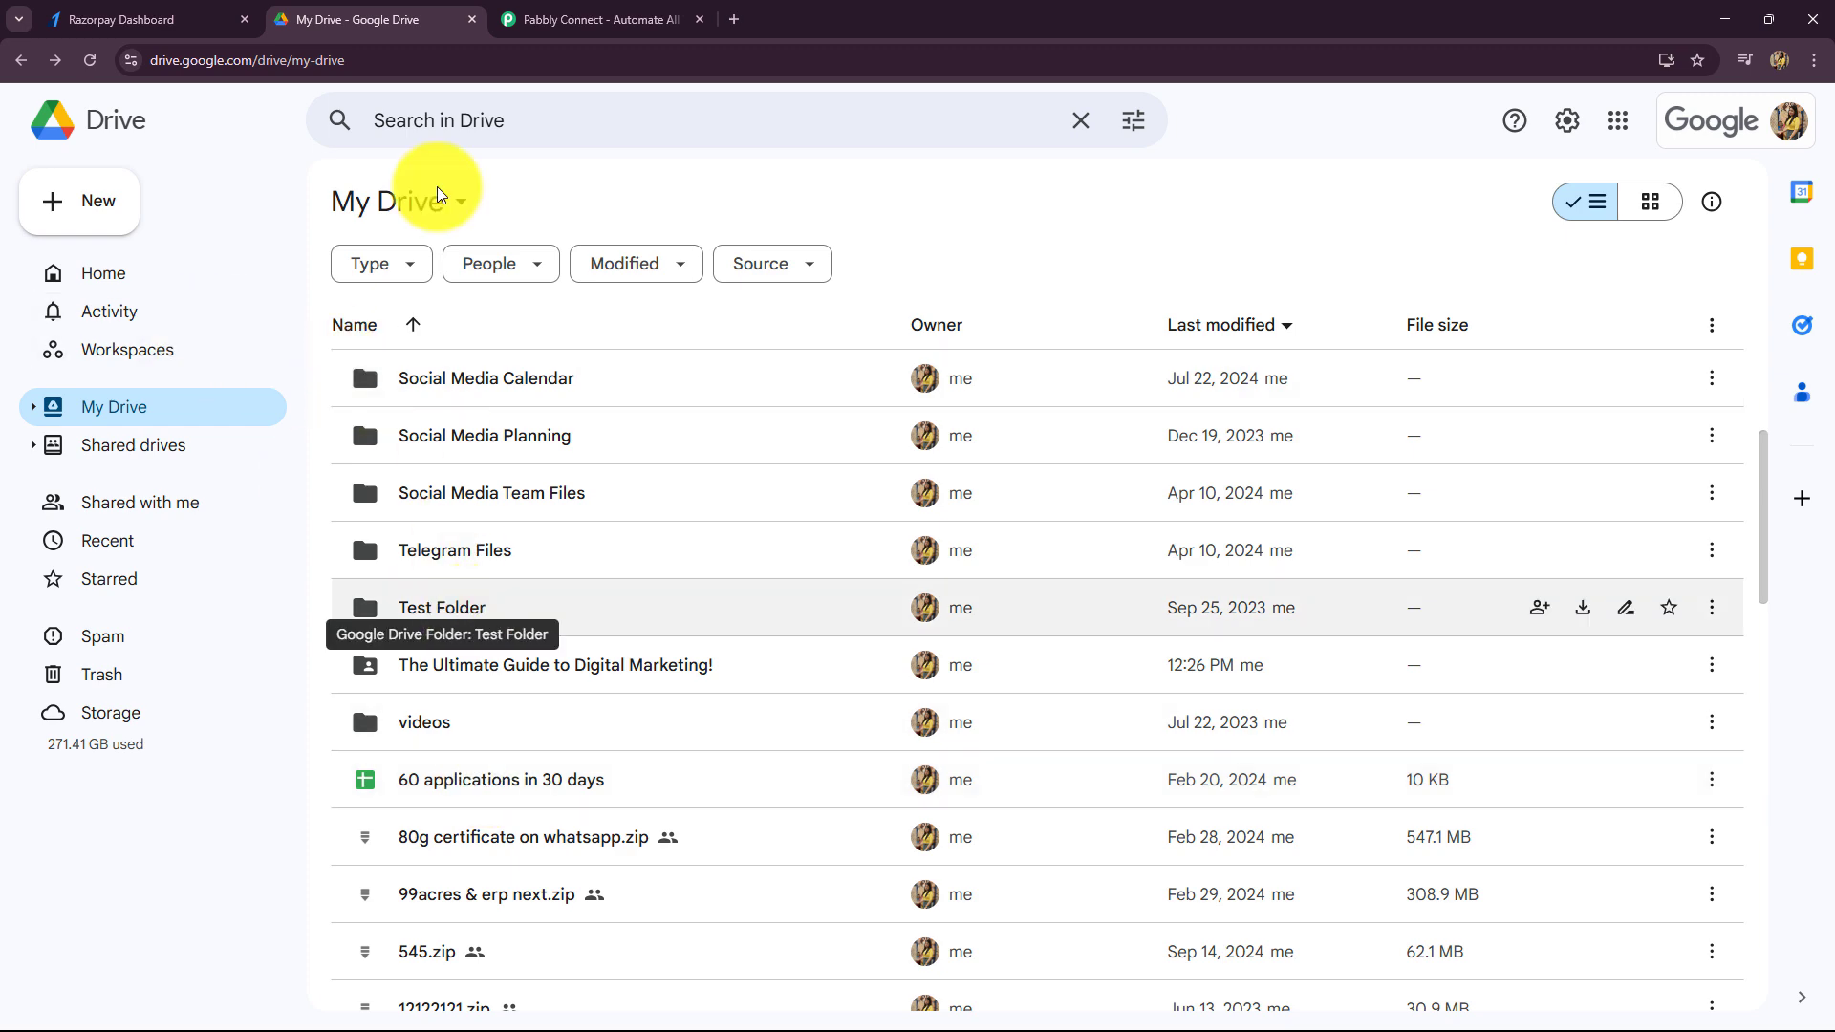
left_click(523, 13)
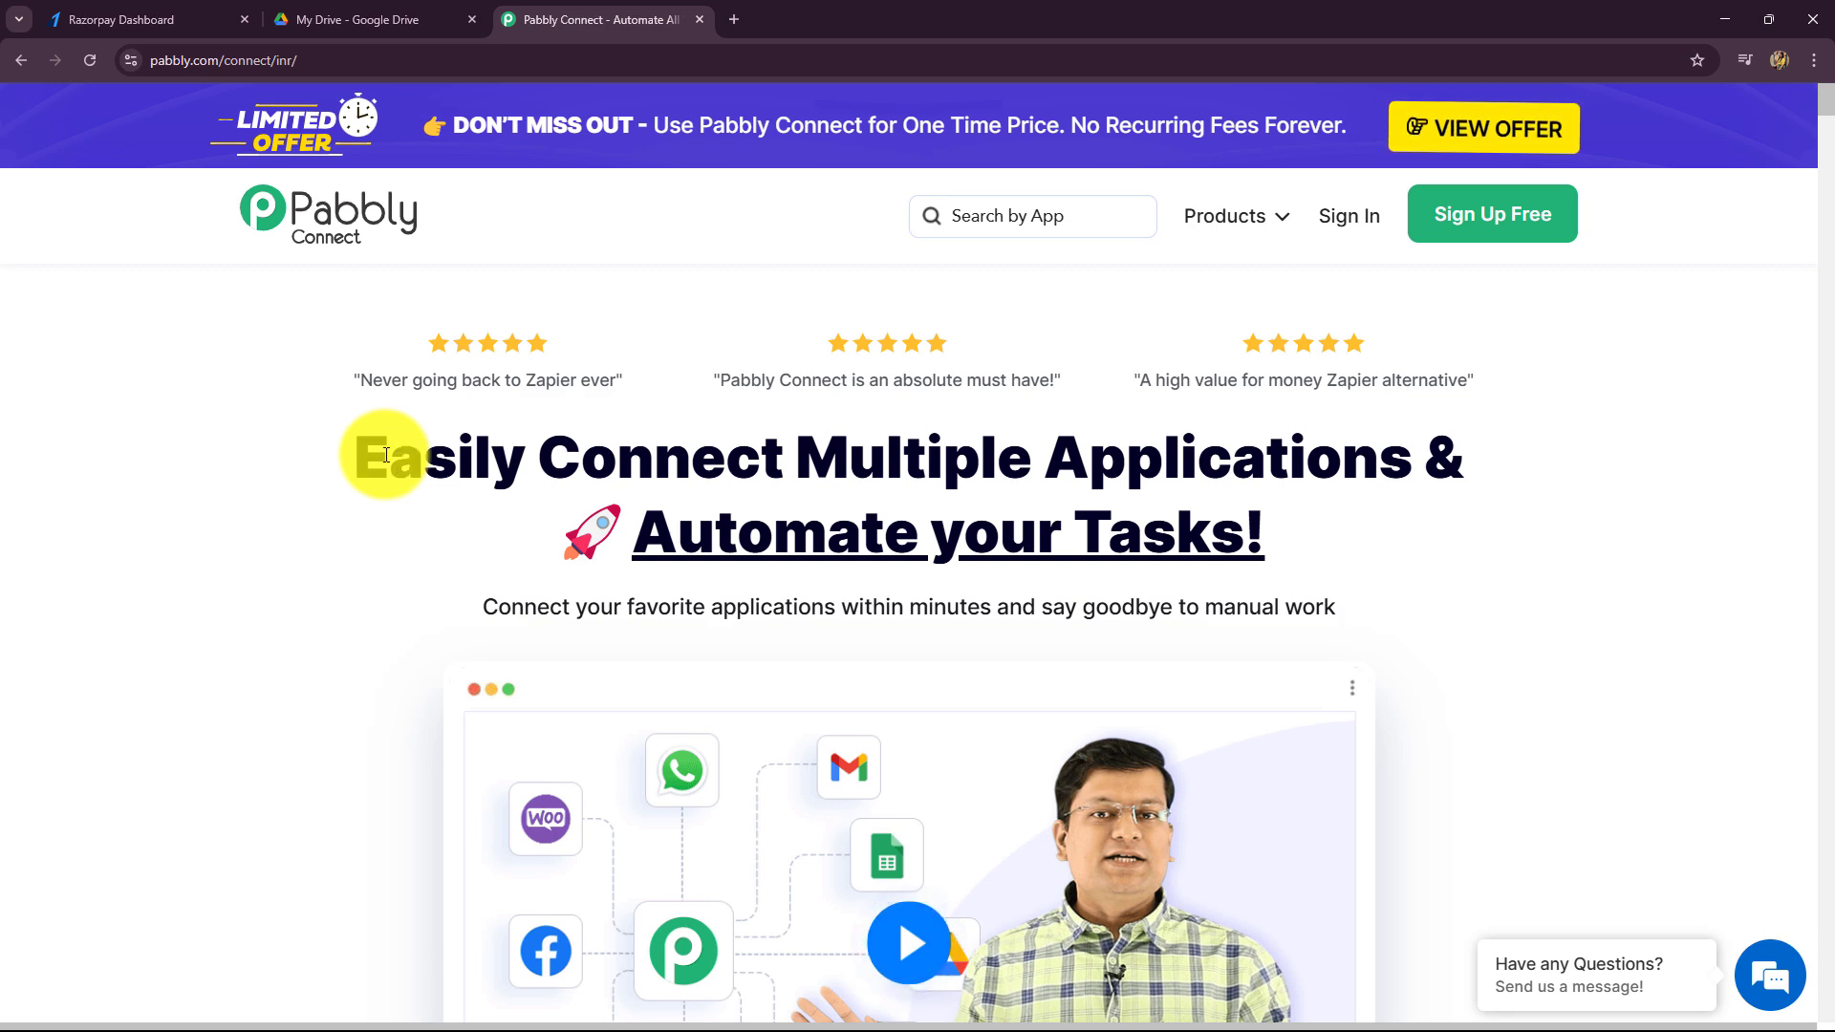
left_click(180, 9)
left_click(354, 19)
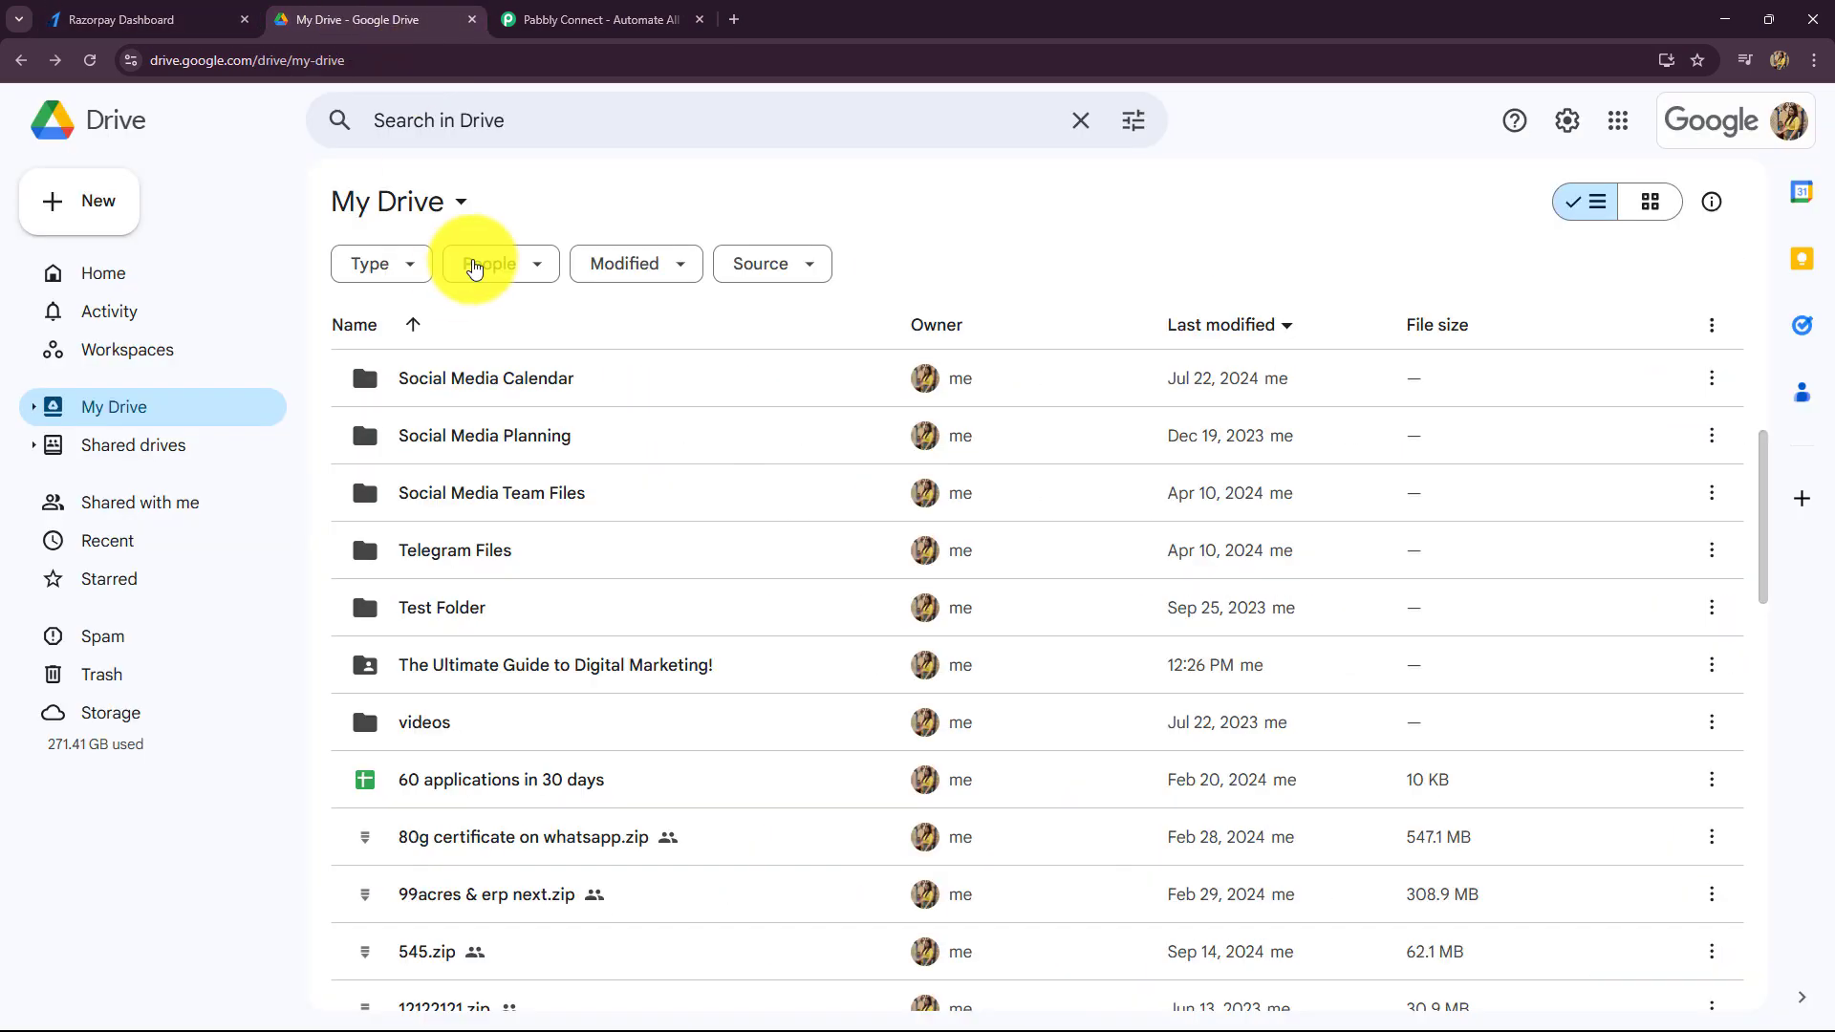
left_click(605, 13)
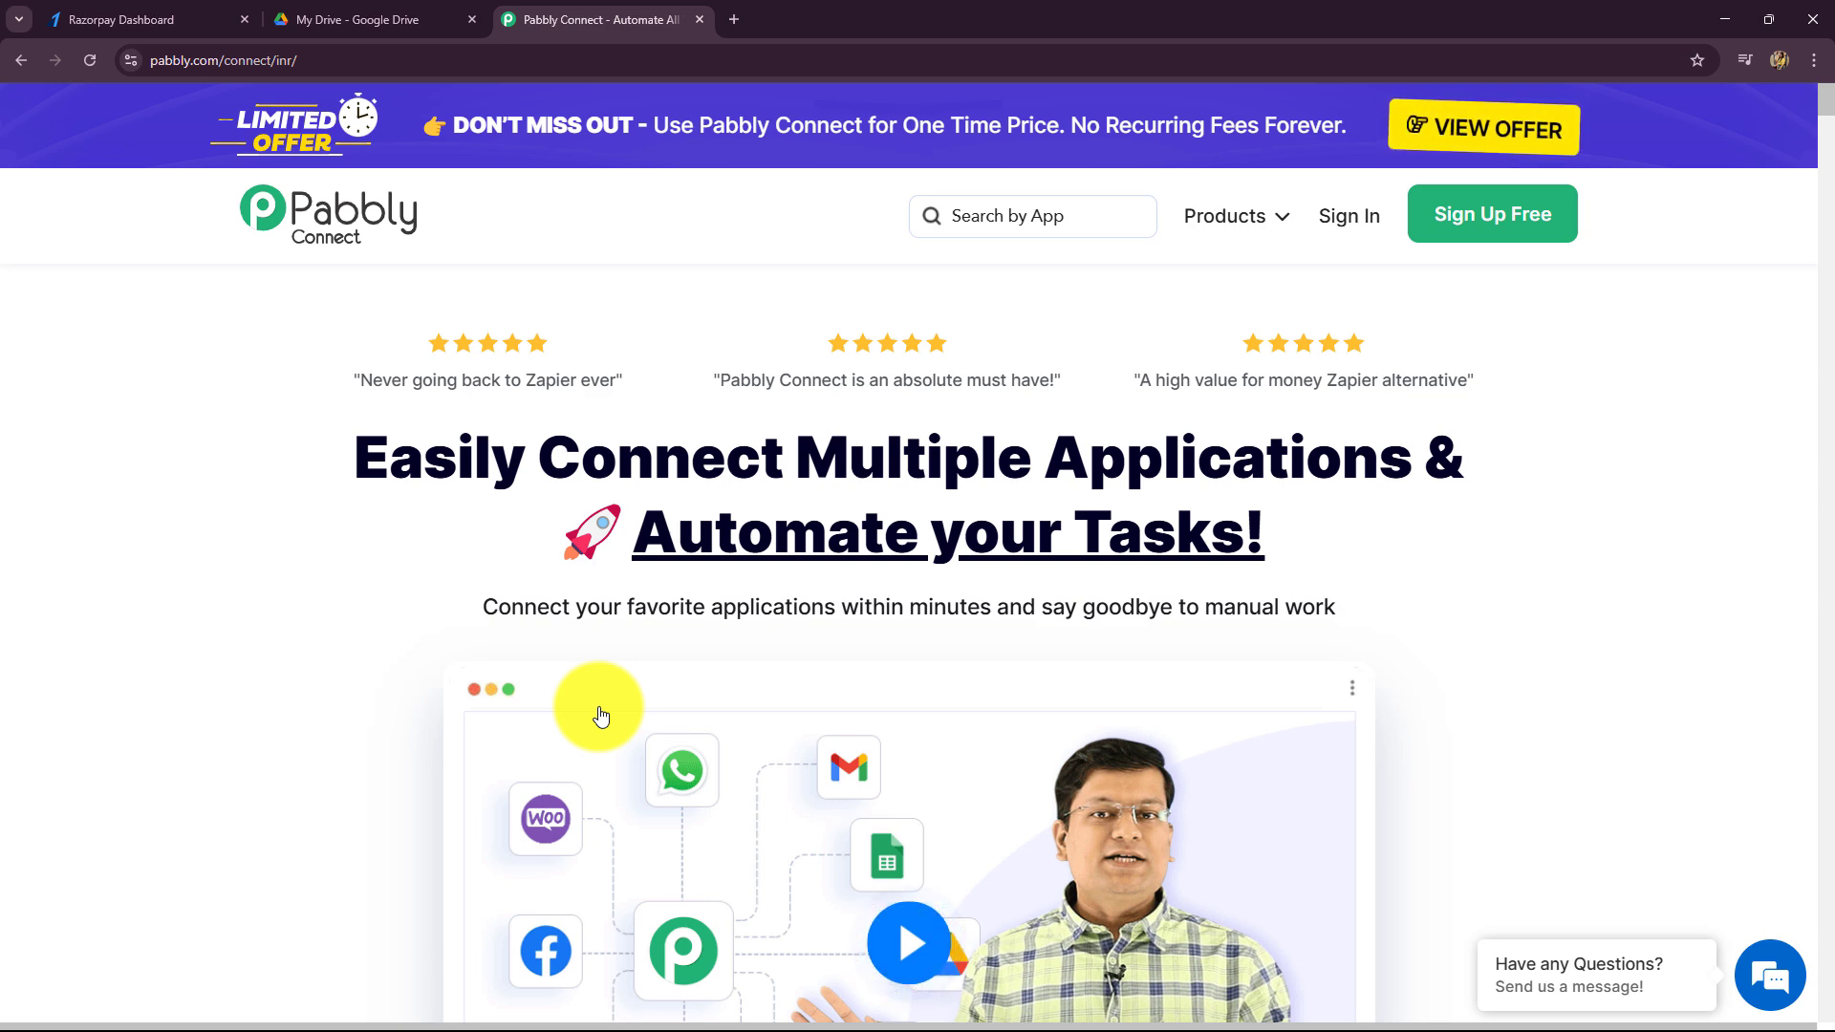
left_click_drag(323, 491, 606, 41)
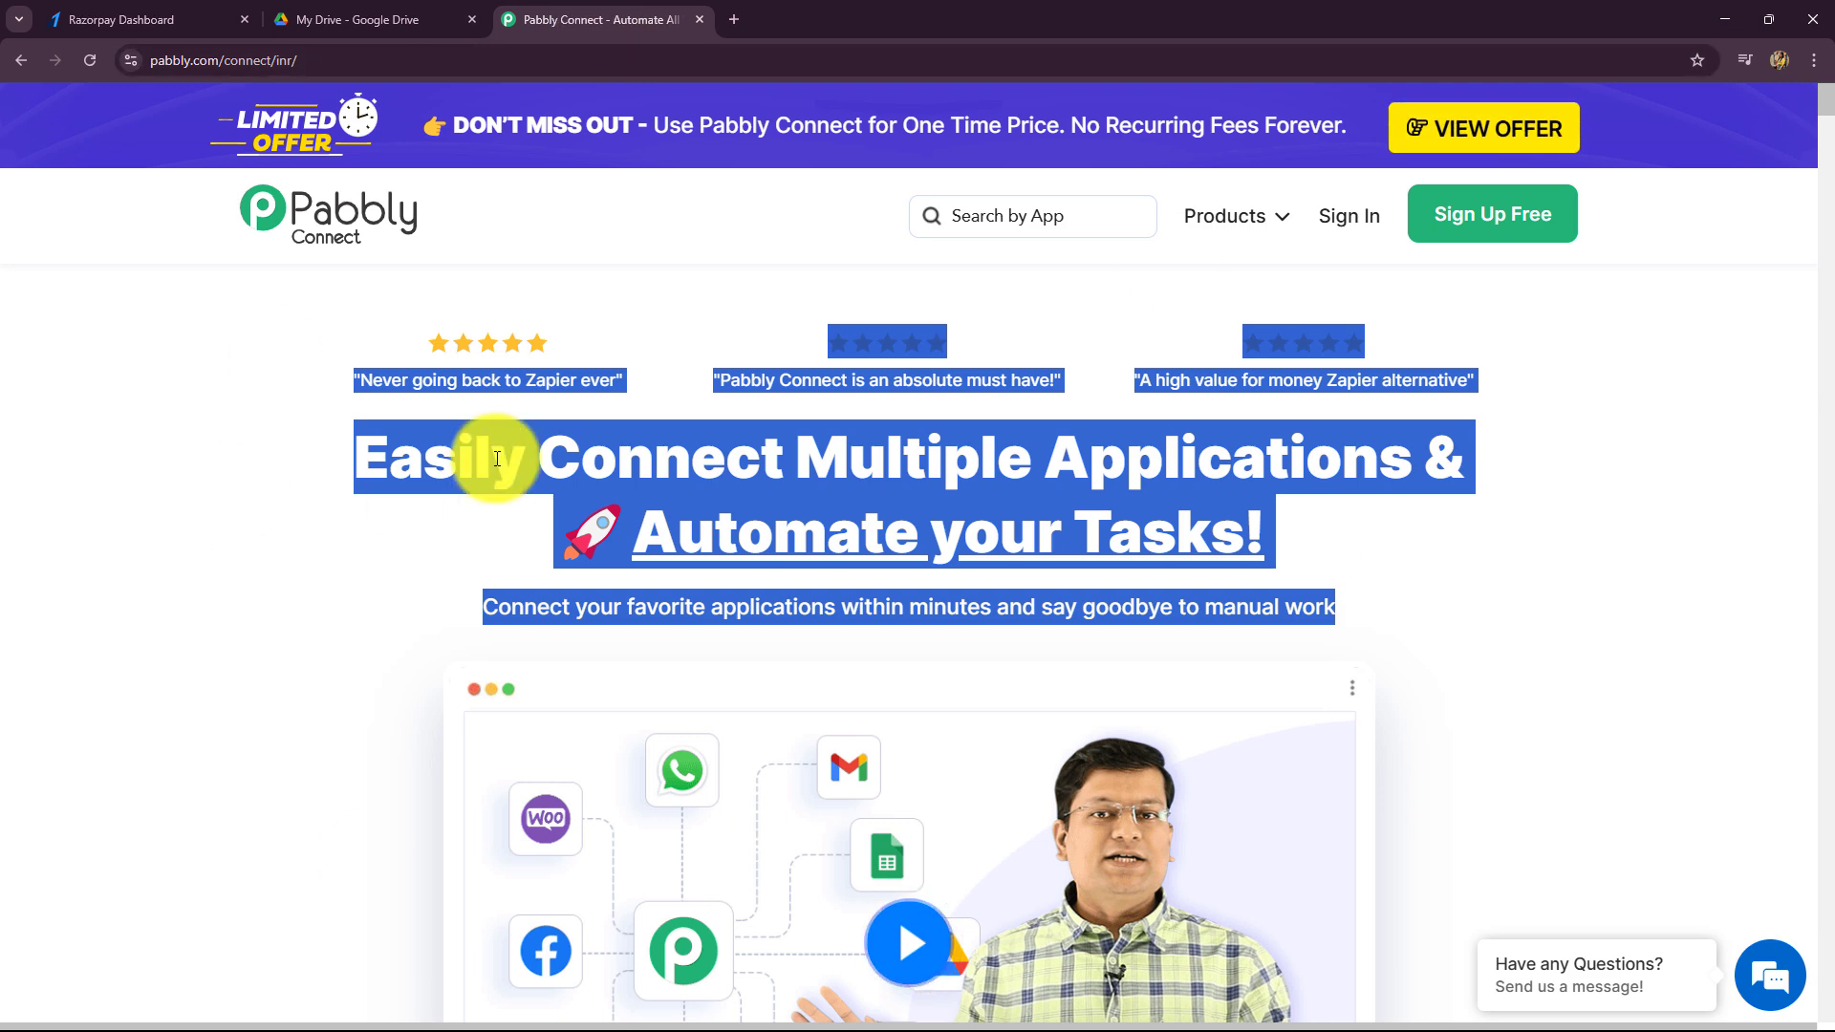
left_click(225, 439)
left_click(221, 60)
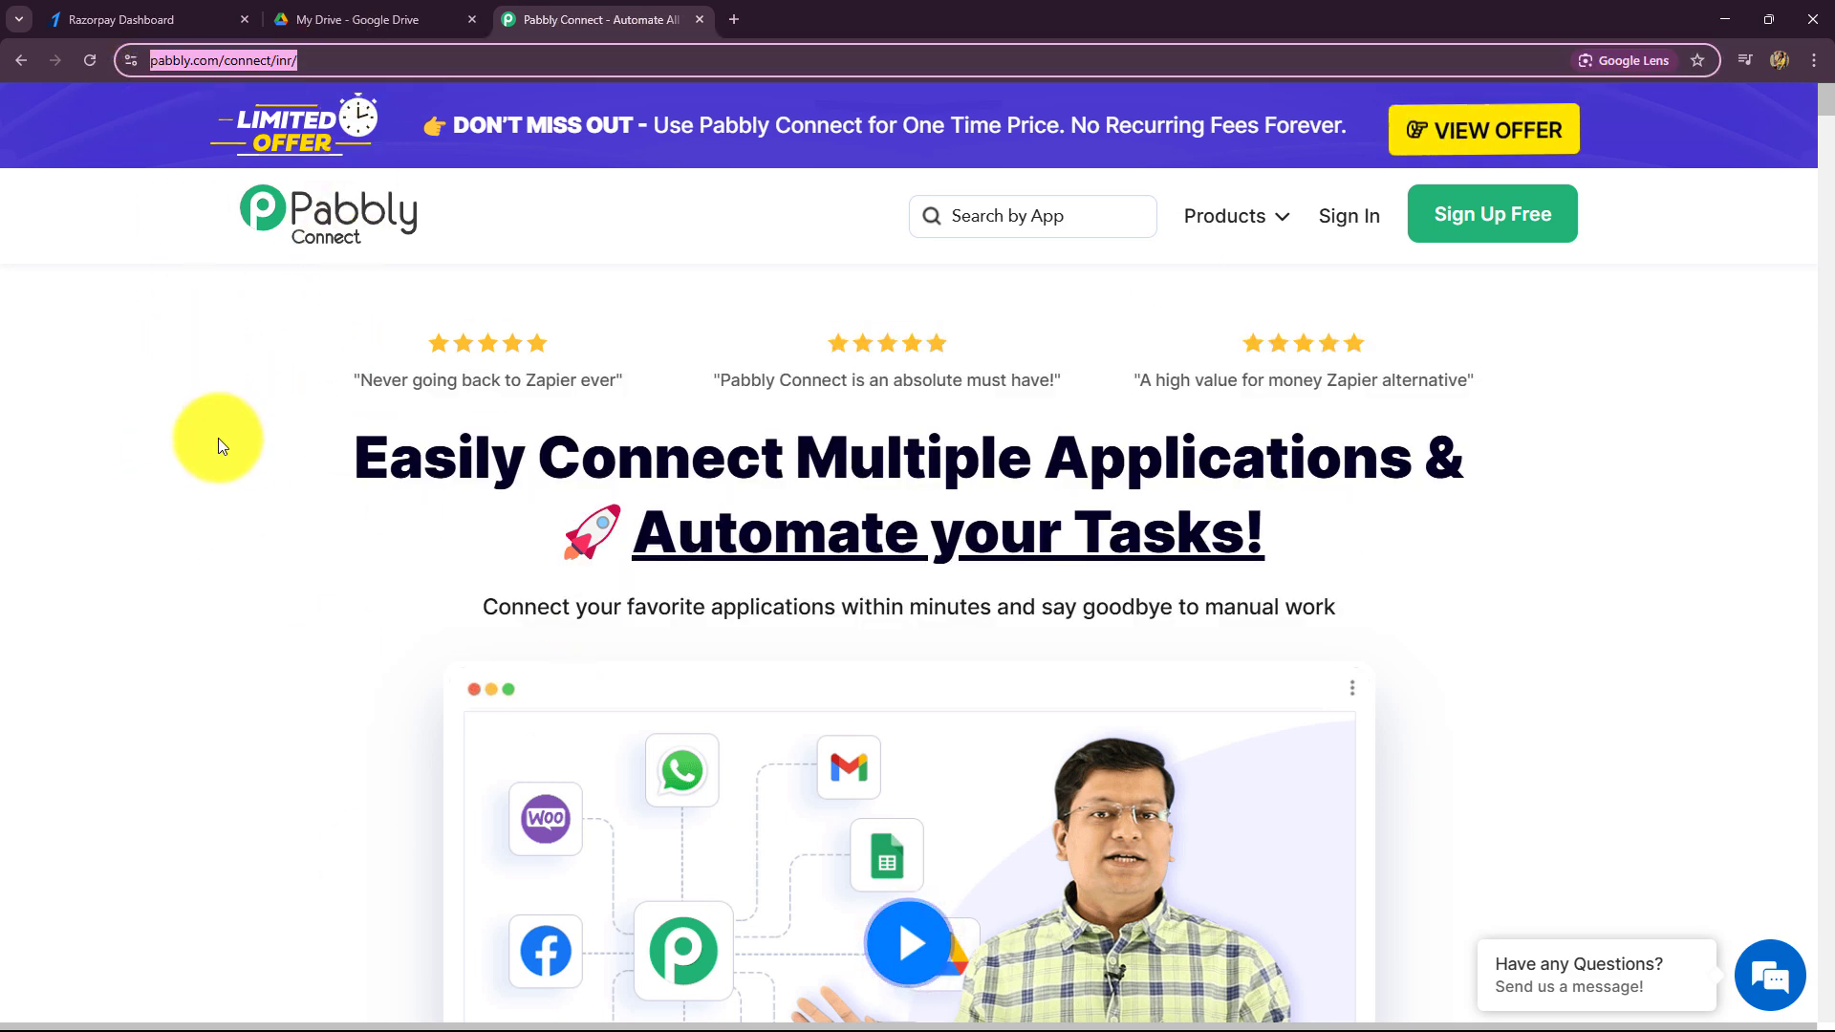
left_click(242, 541)
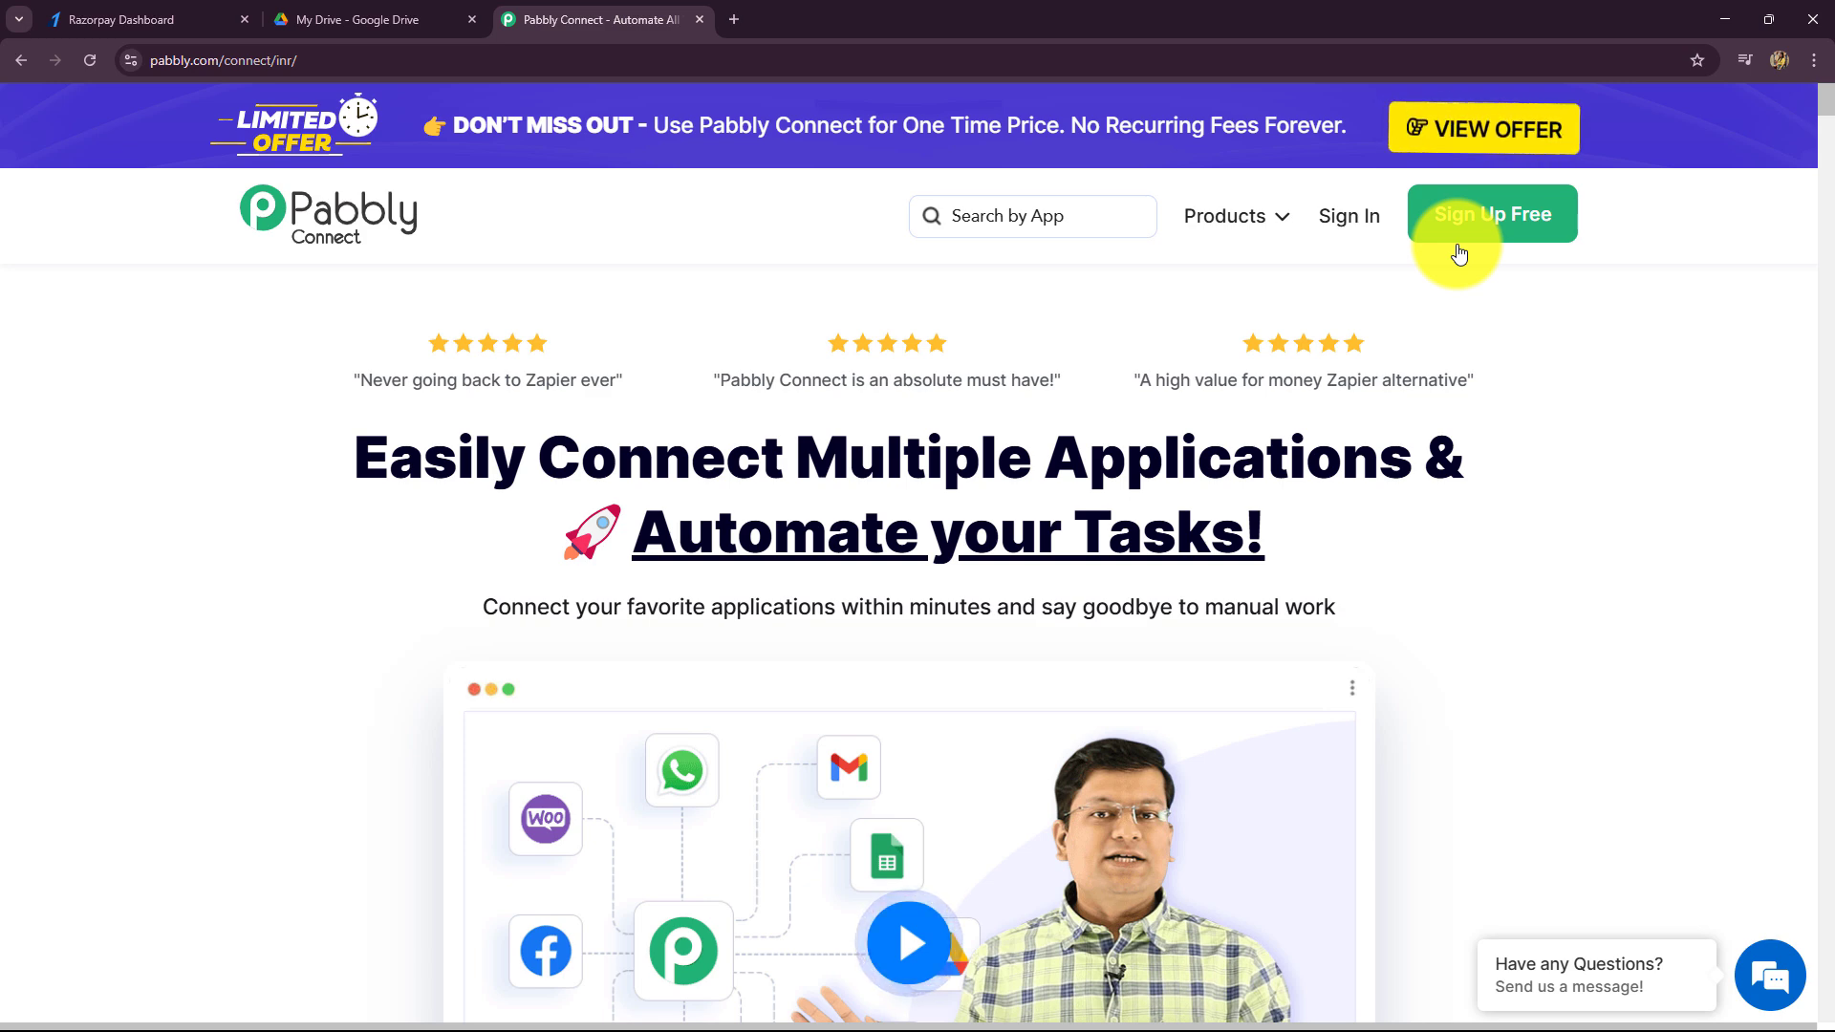
left_click_drag(382, 454, 420, 325)
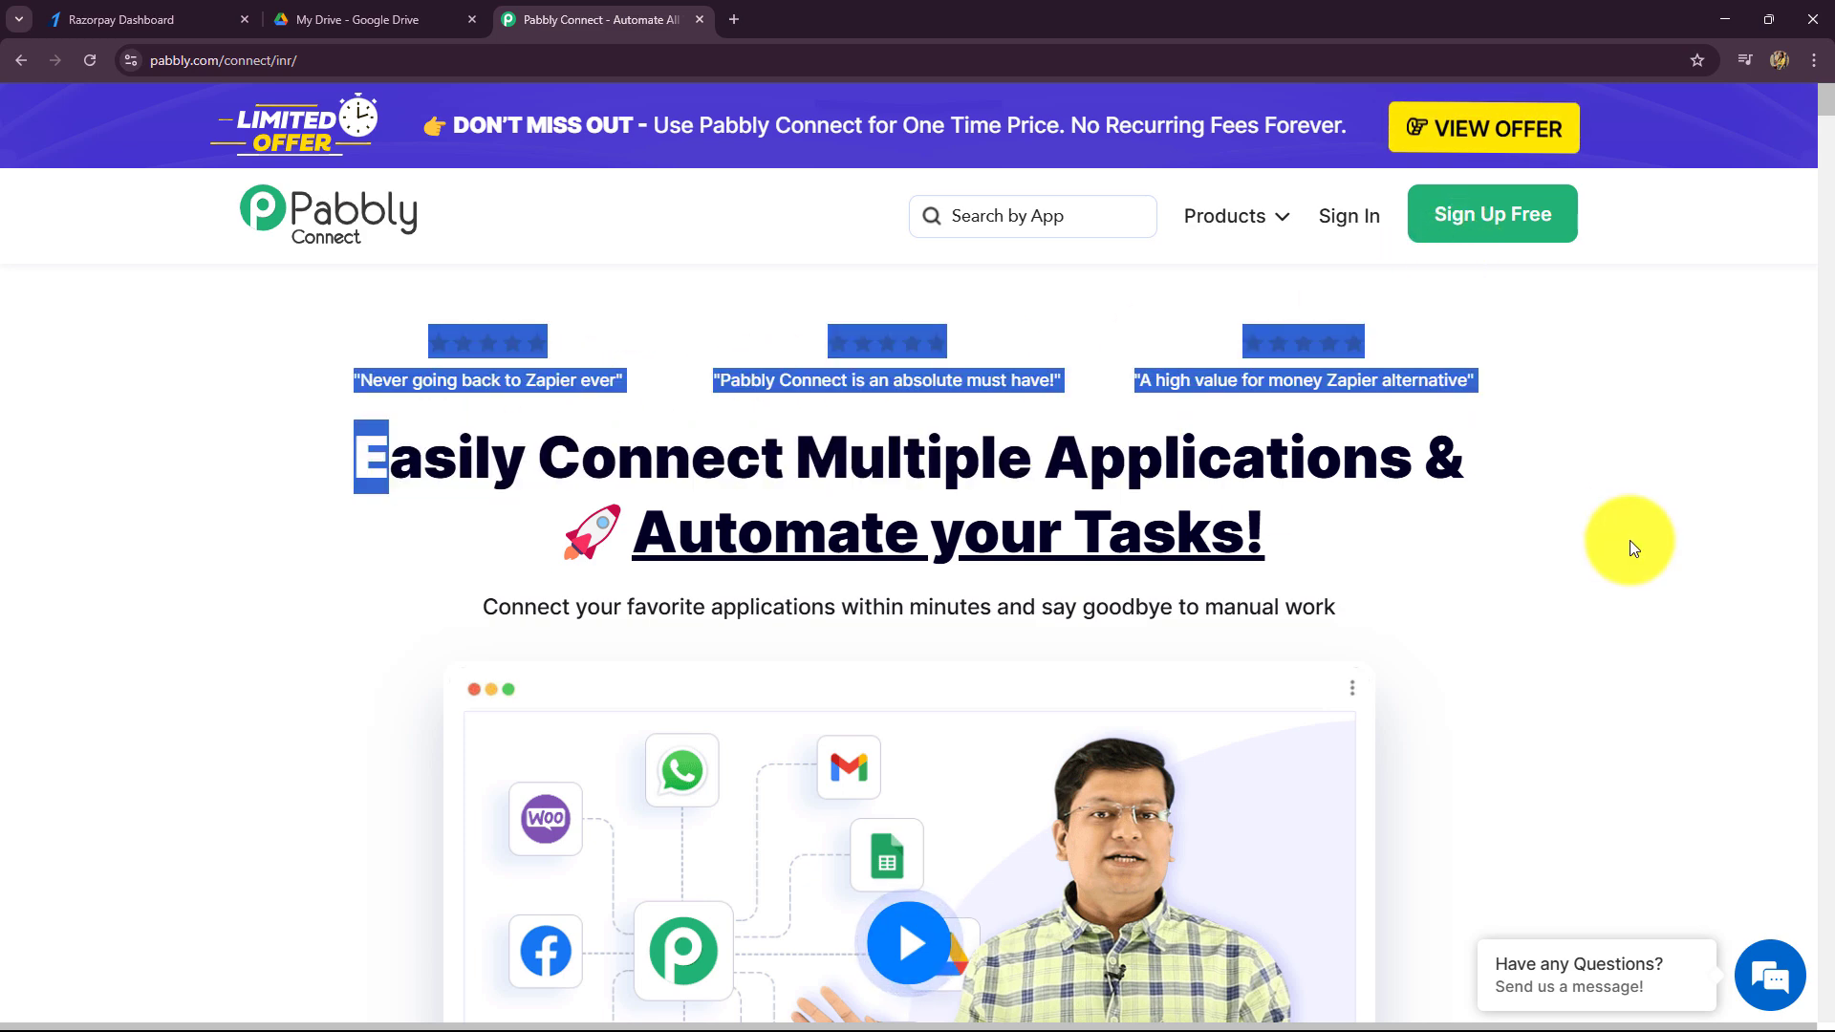
left_click(375, 552)
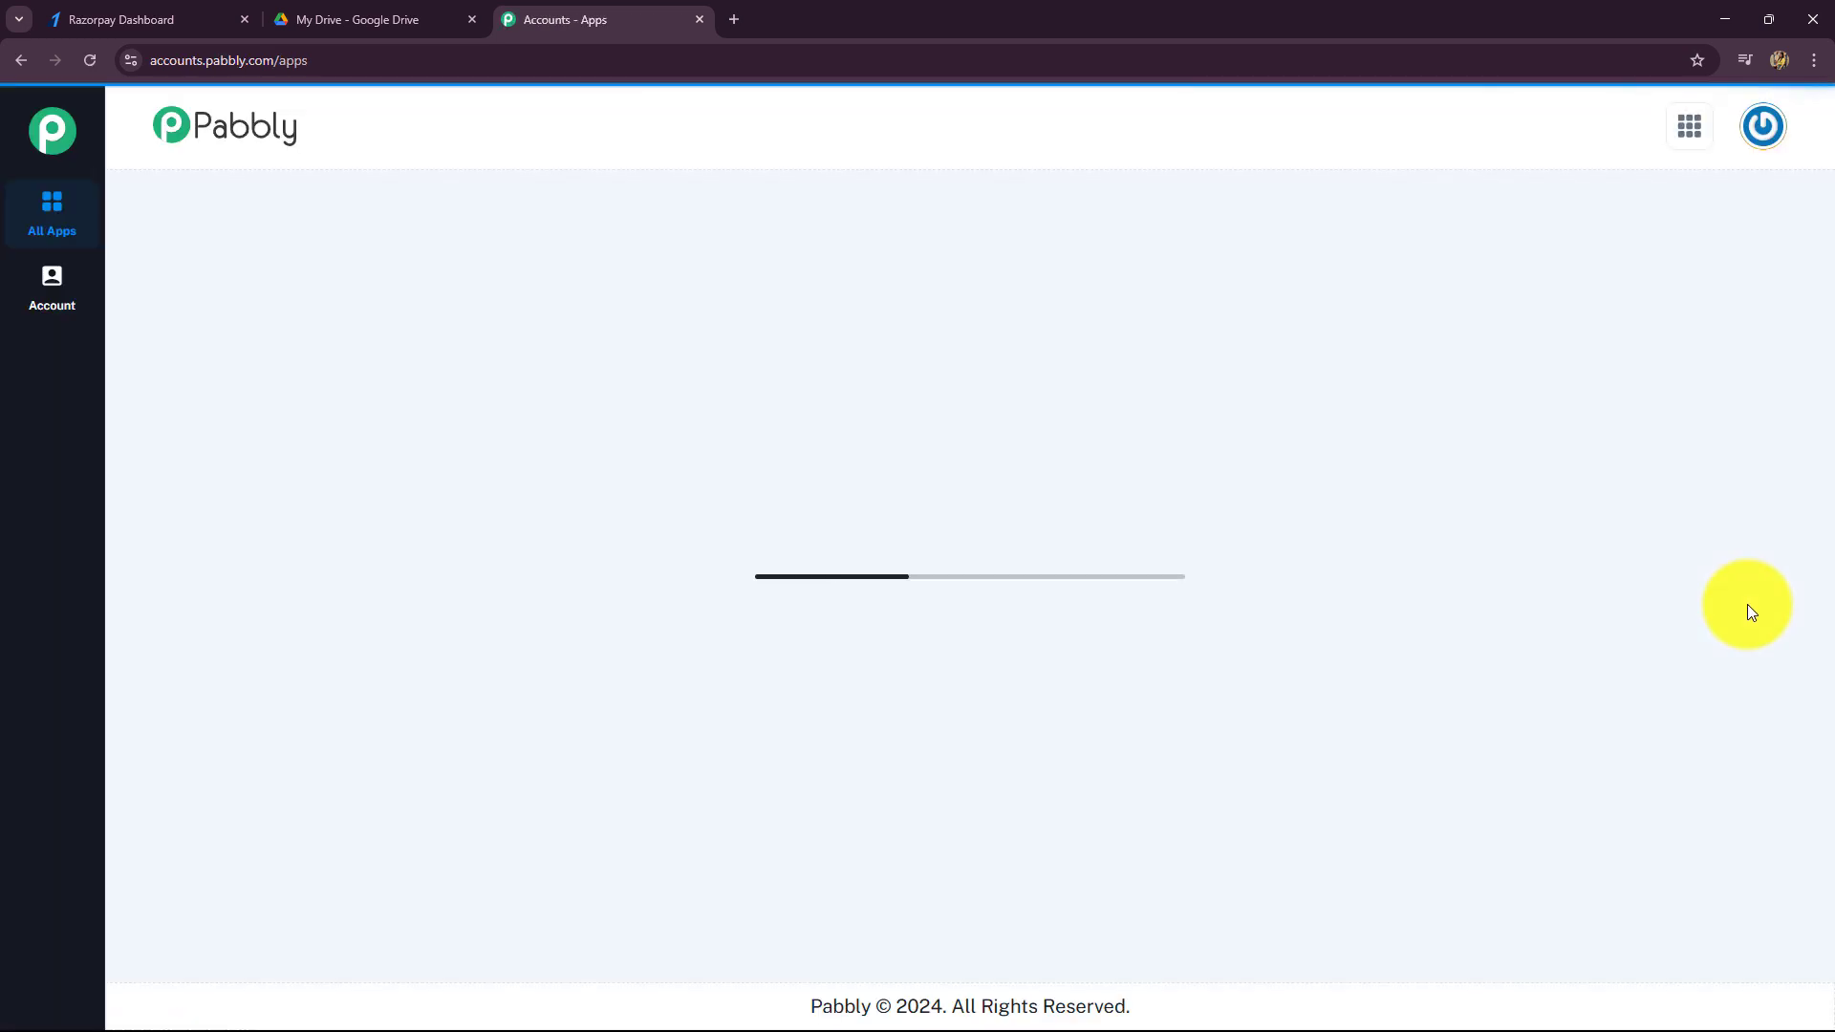
- From All Pabbly Apps, open the Pabbly Connect dashboard showing 2975 tasks remaining
left_click_drag(173, 248, 370, 251)
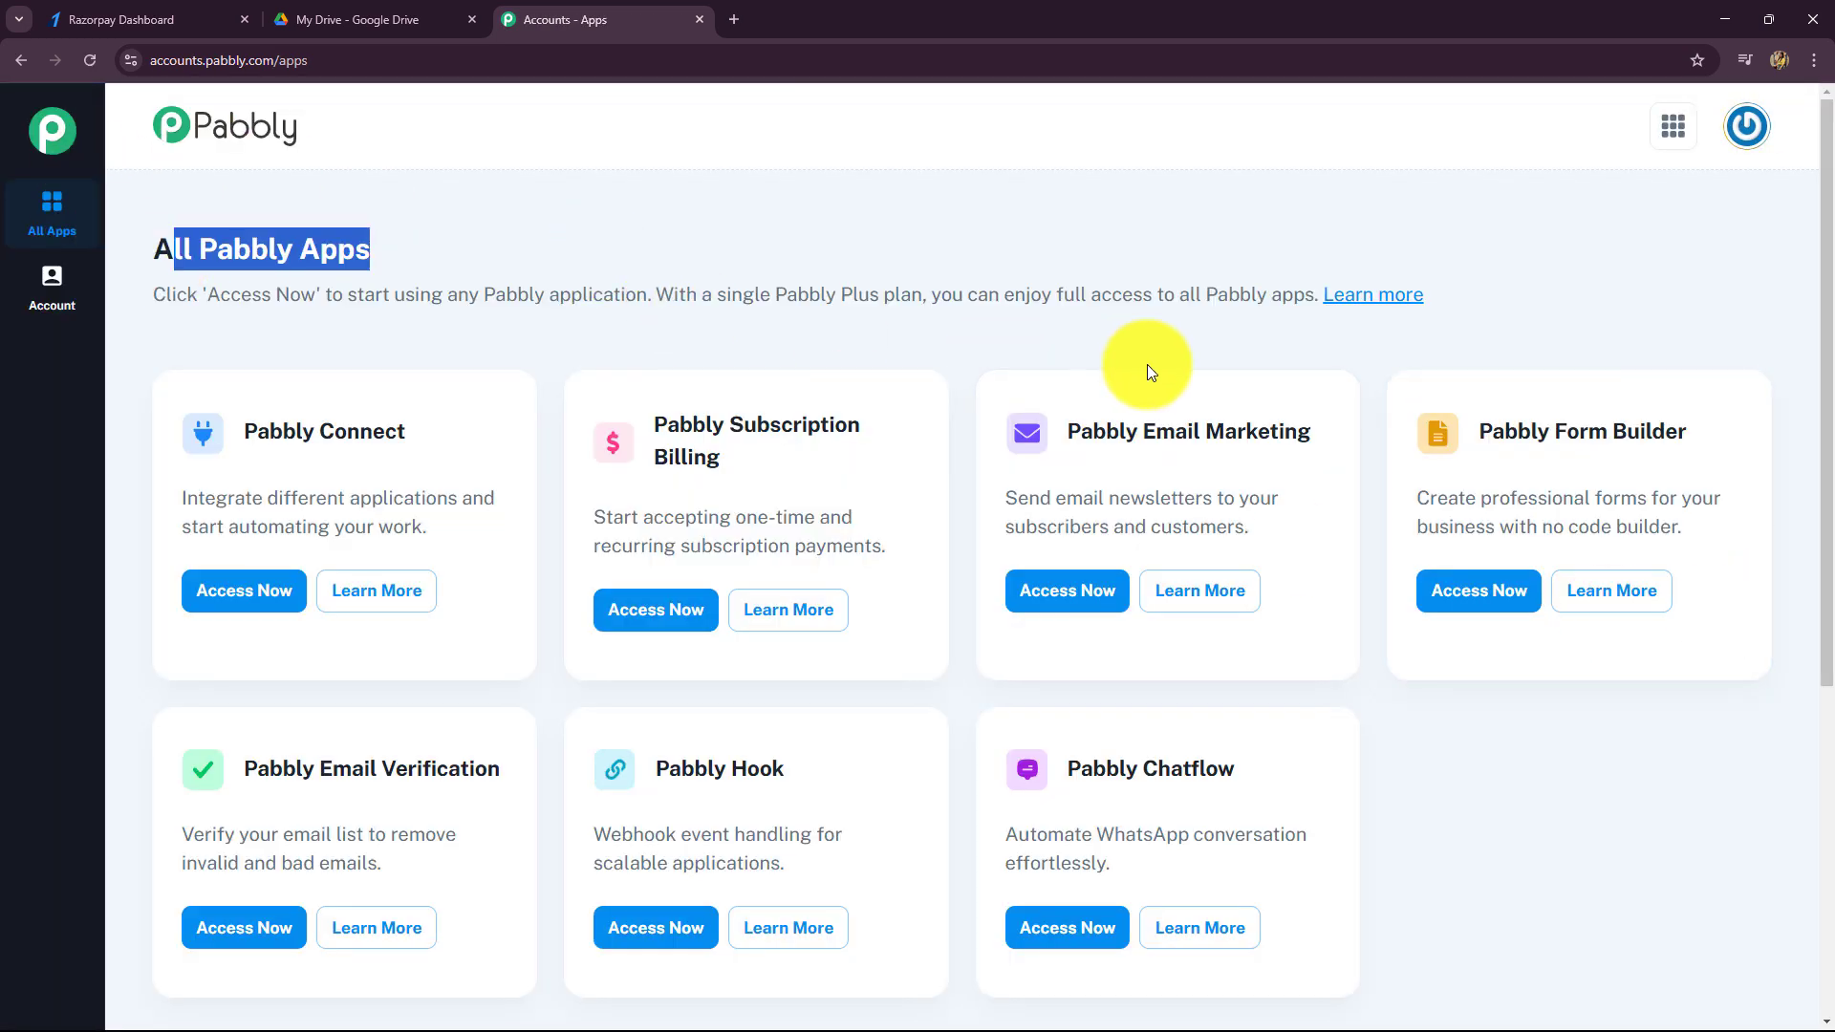
scroll(1204, 401, "down", 4)
scroll(1242, 554, "up", 4)
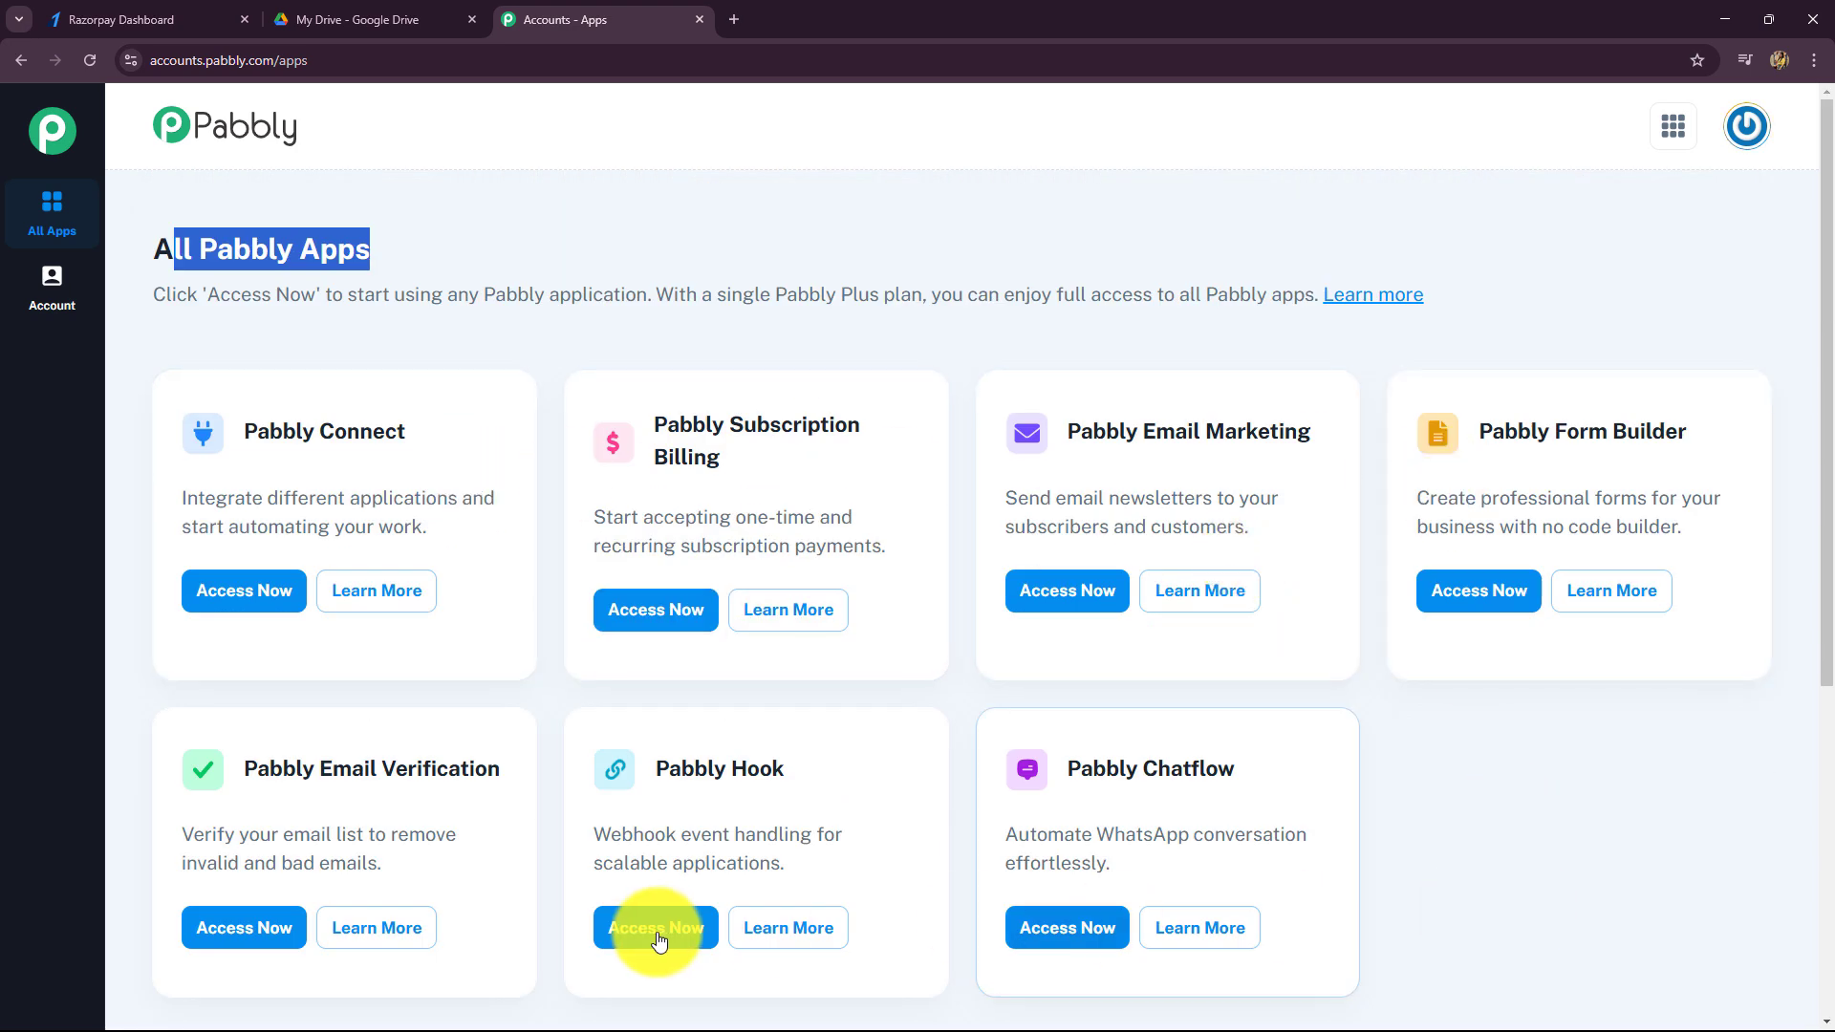
left_click_drag(241, 435, 421, 432)
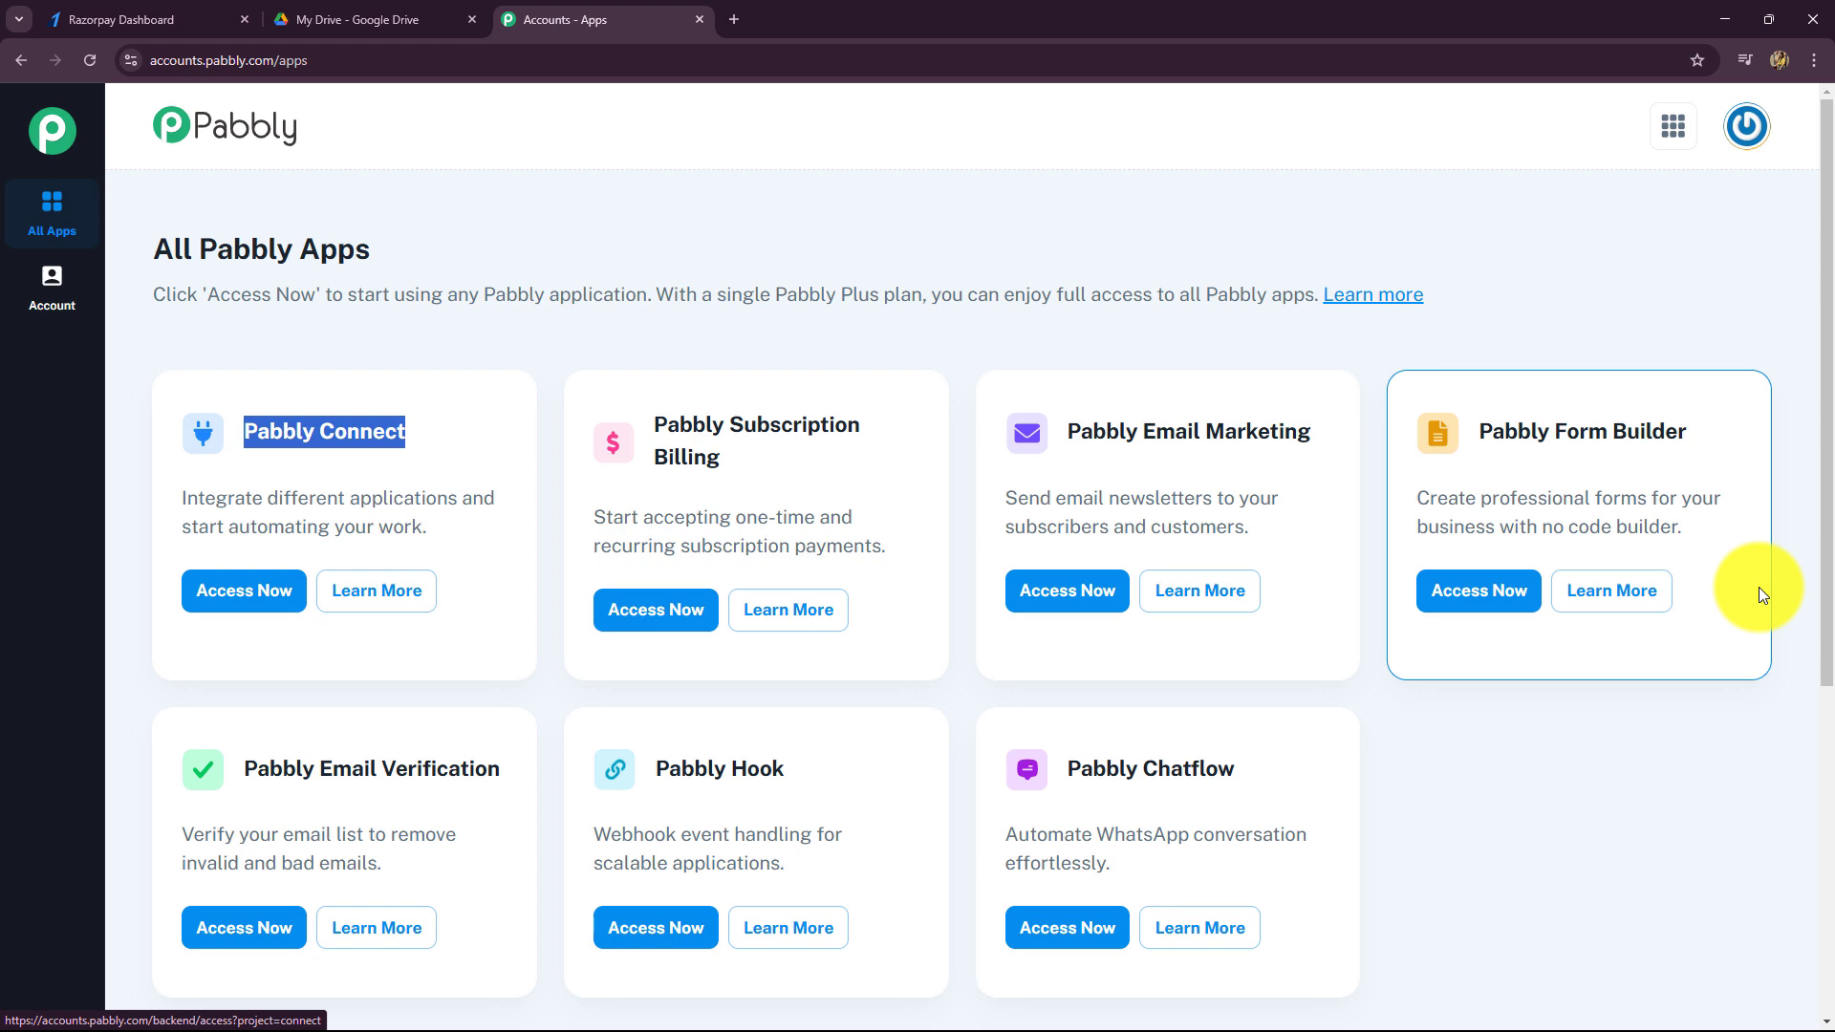
left_click(211, 590)
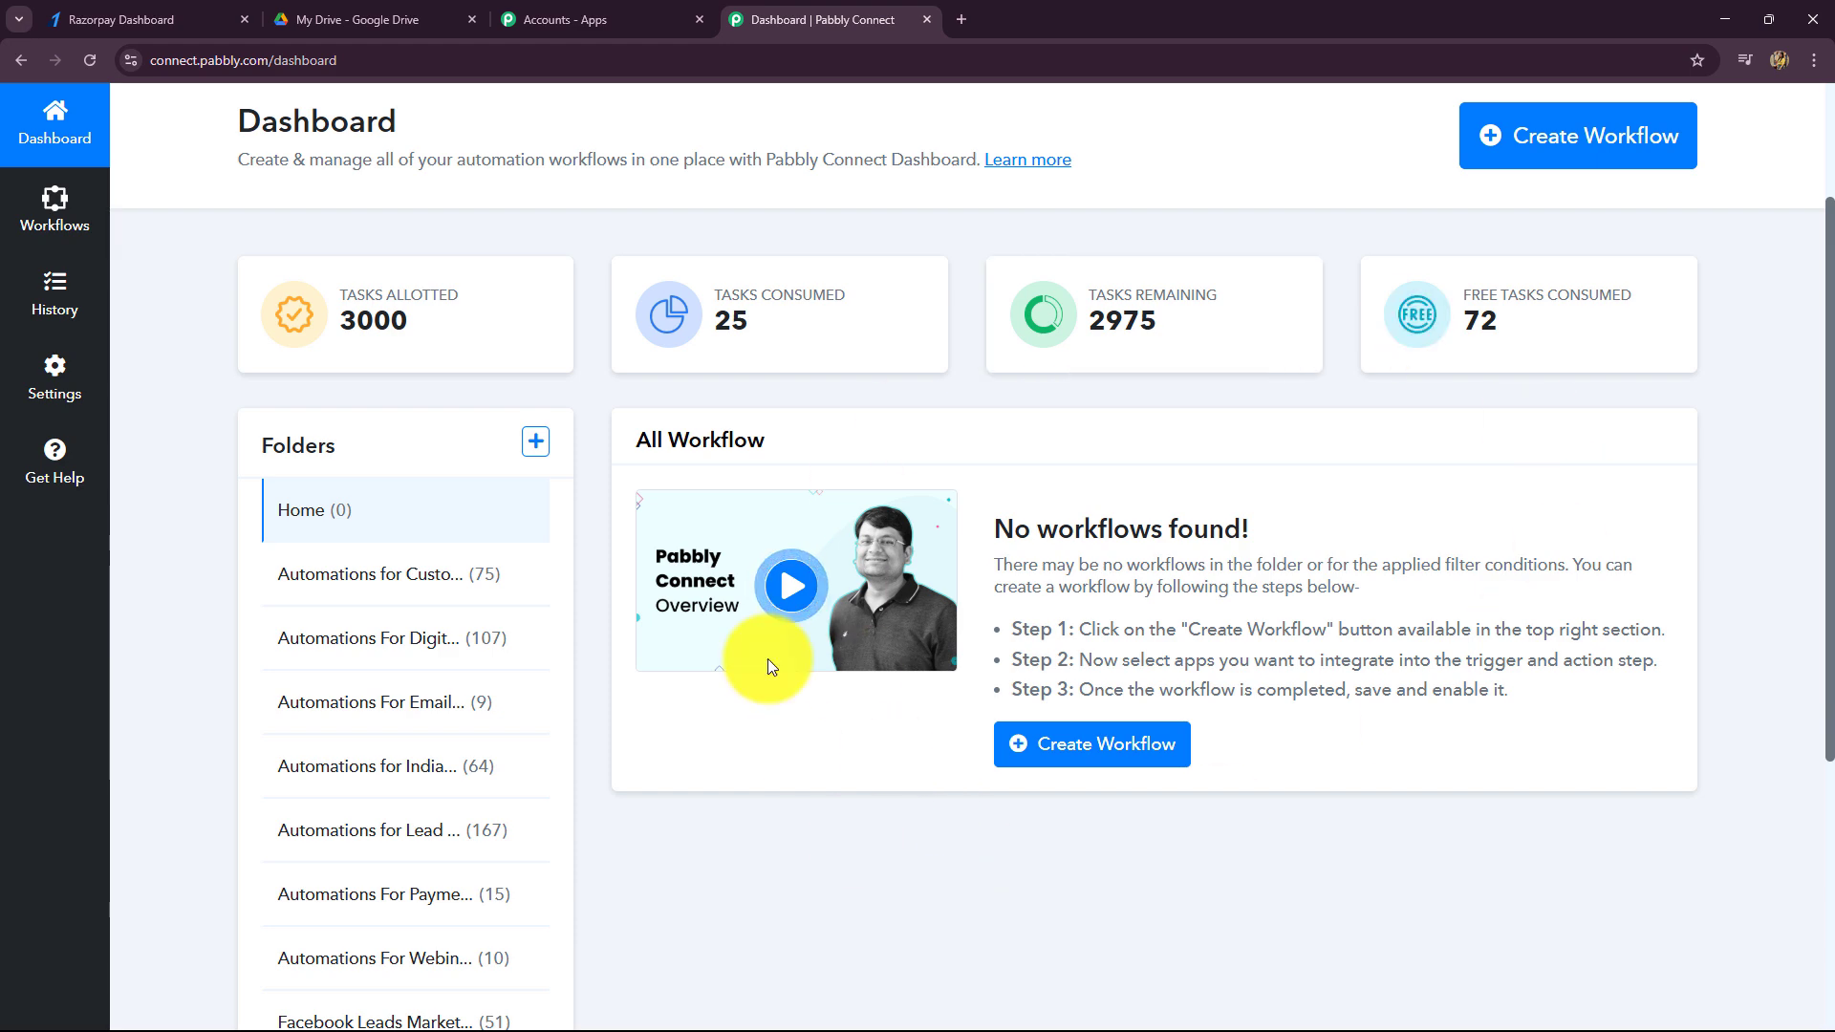
scroll(1281, 799, "down", 4)
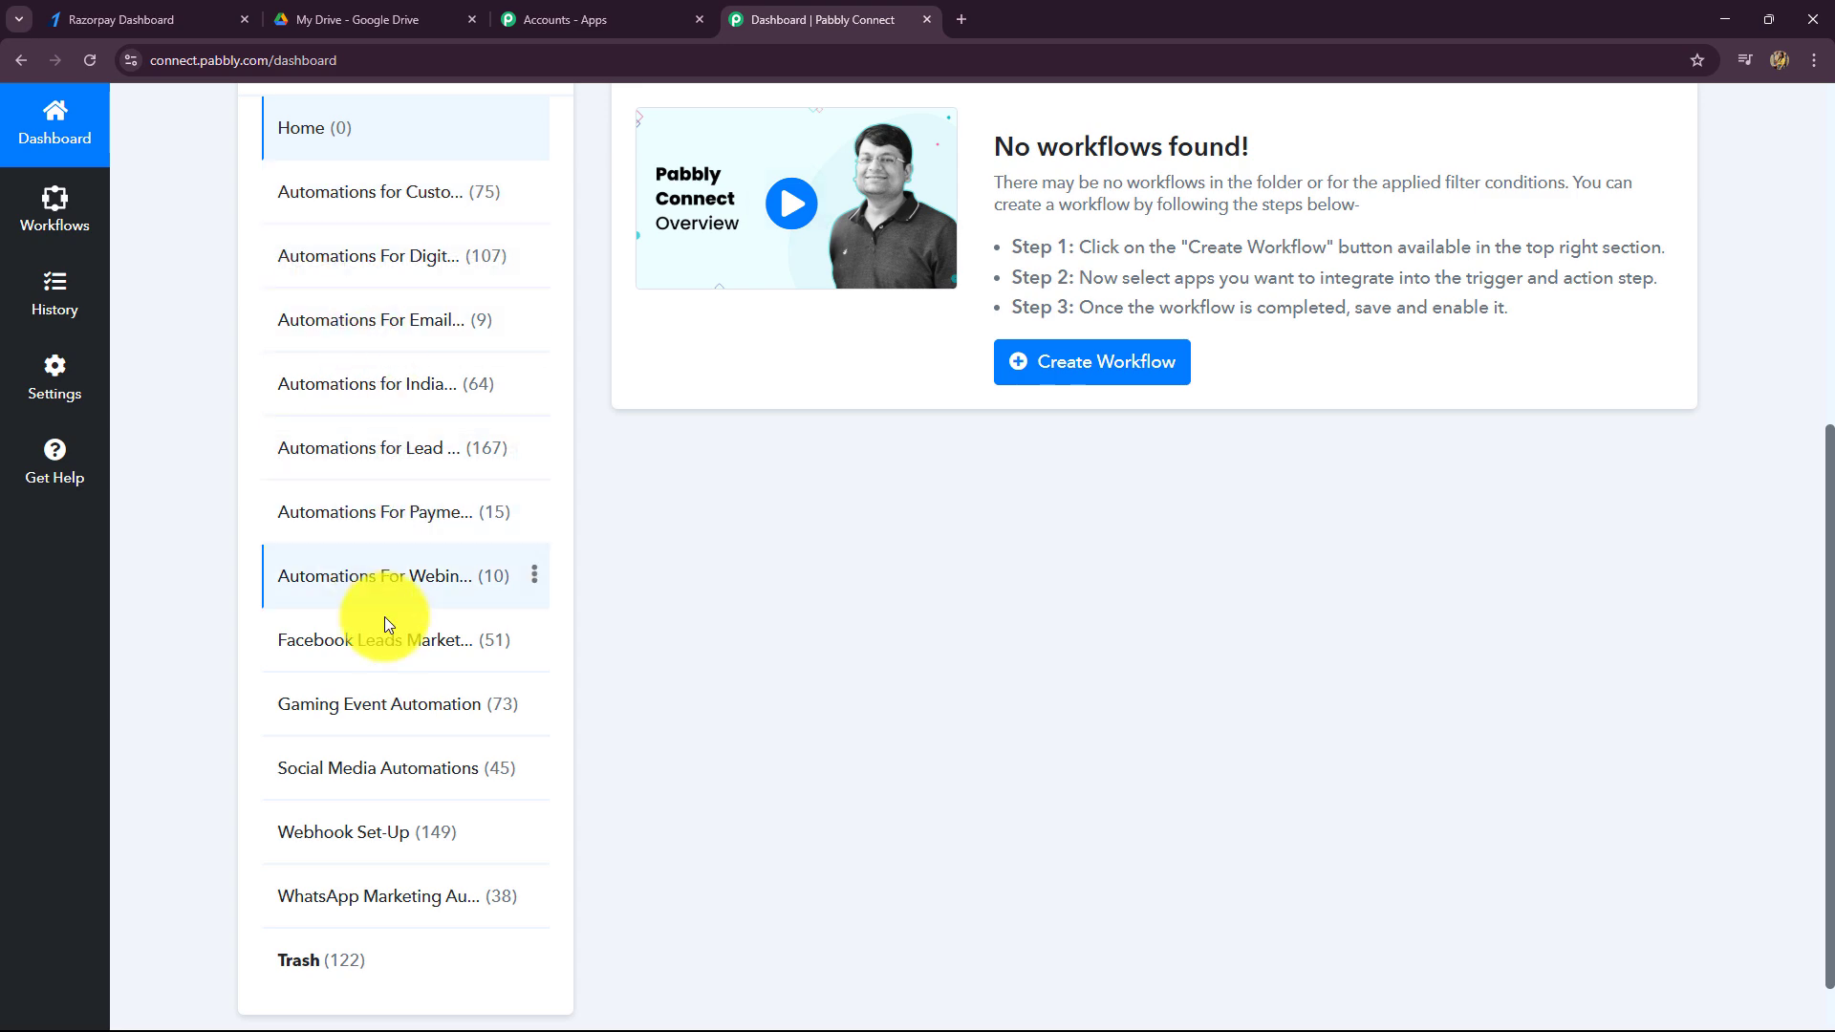
scroll(908, 673, "up", 6)
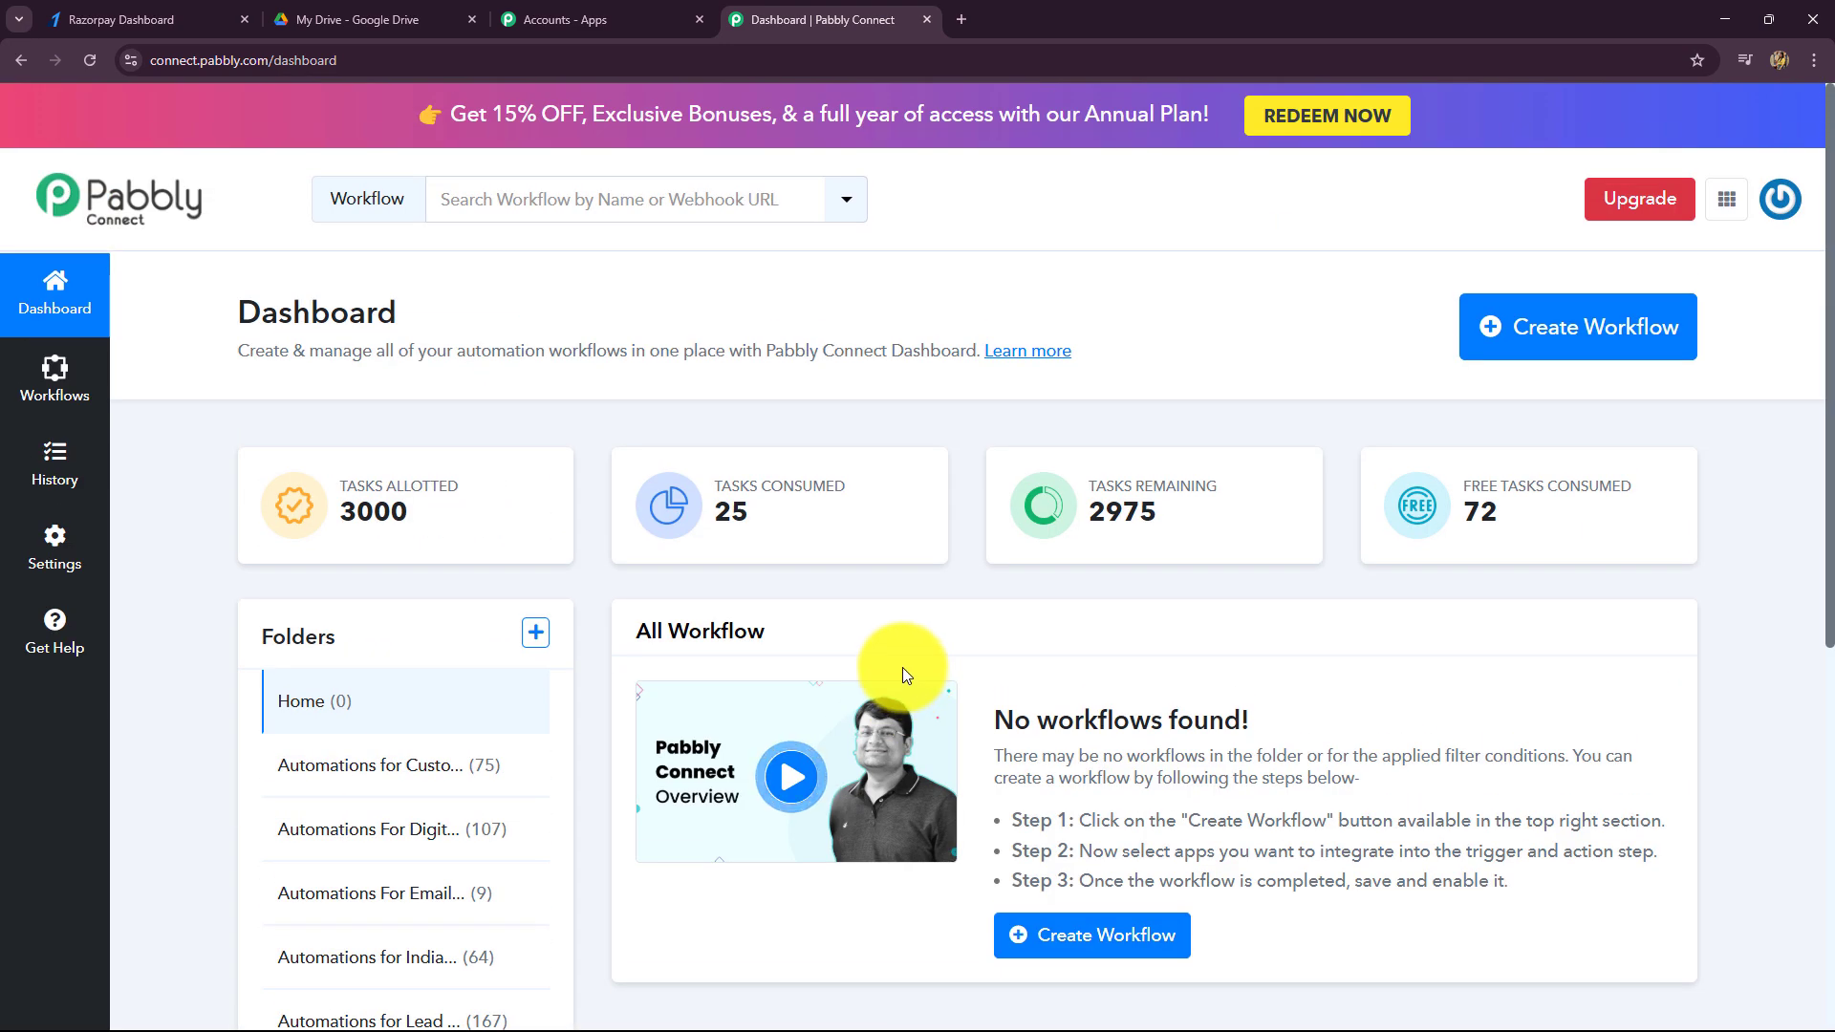
- Create the workflow 'Share Google Drive Folder on Razorpay Payment' in the Automations For Digital Courses folder
left_click(1553, 330)
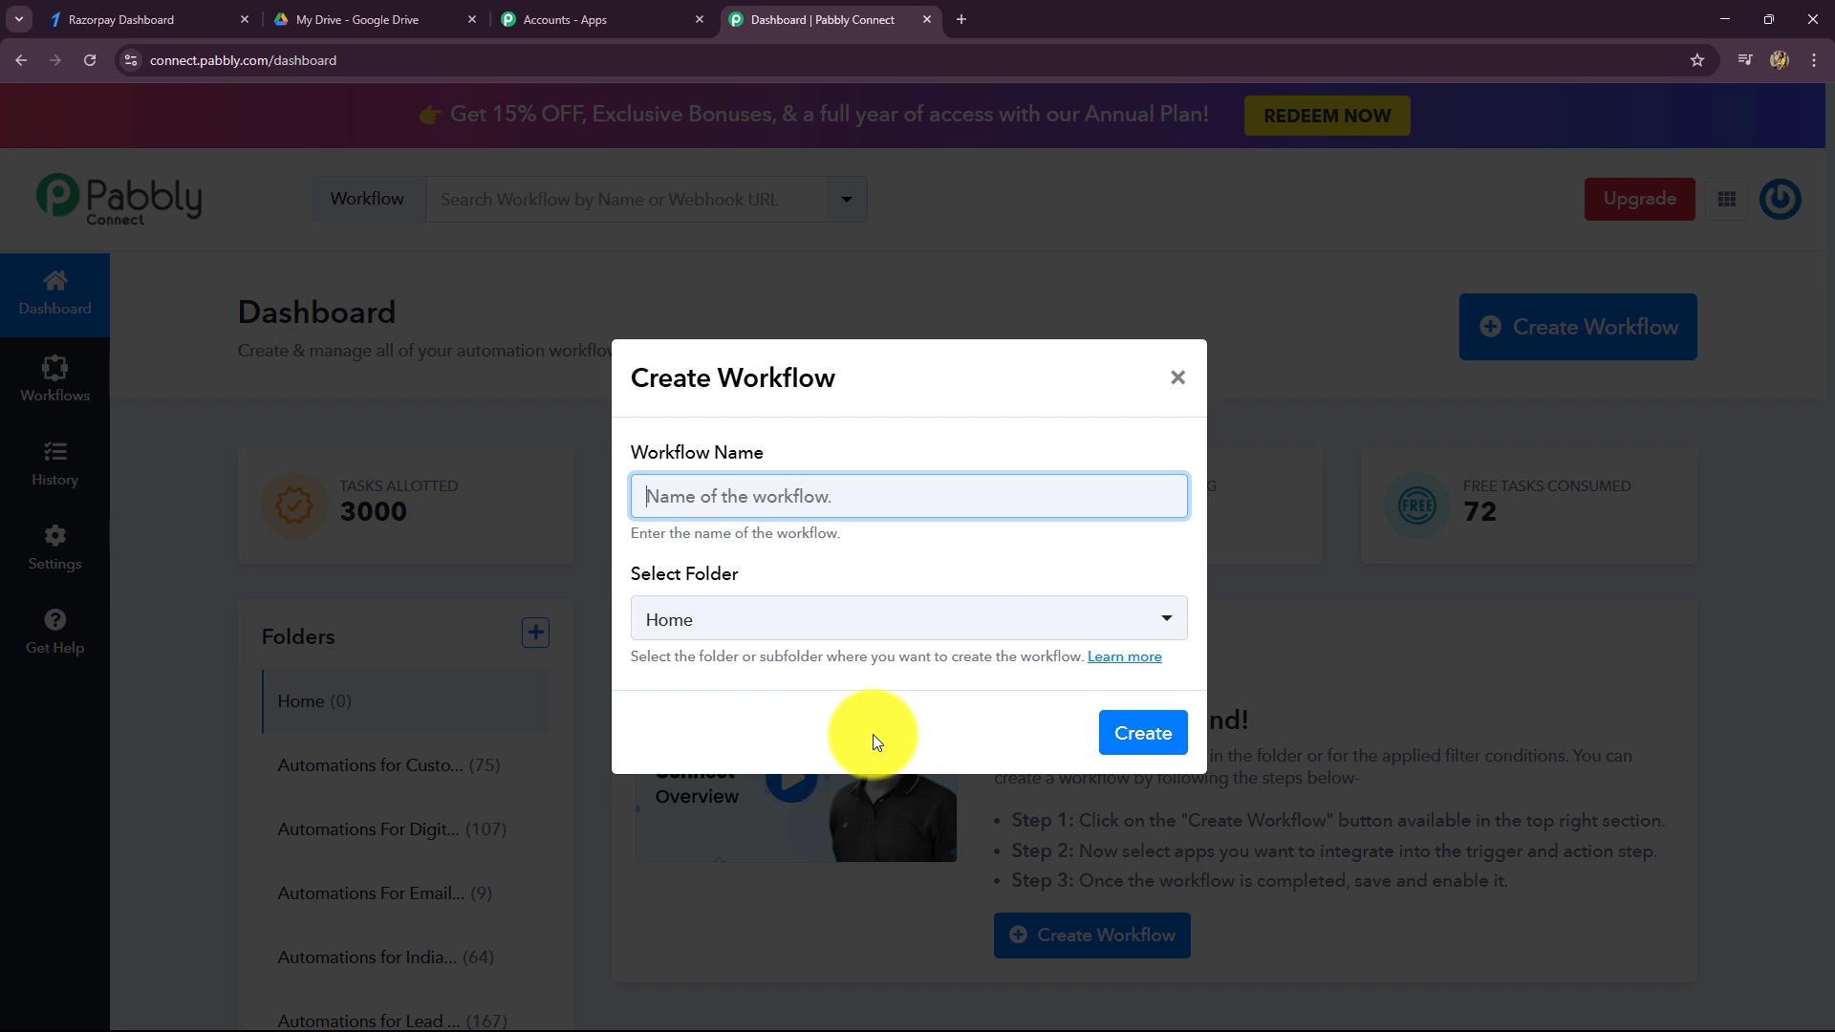
type("Share Google Drive Folder on Razorpay Payment")
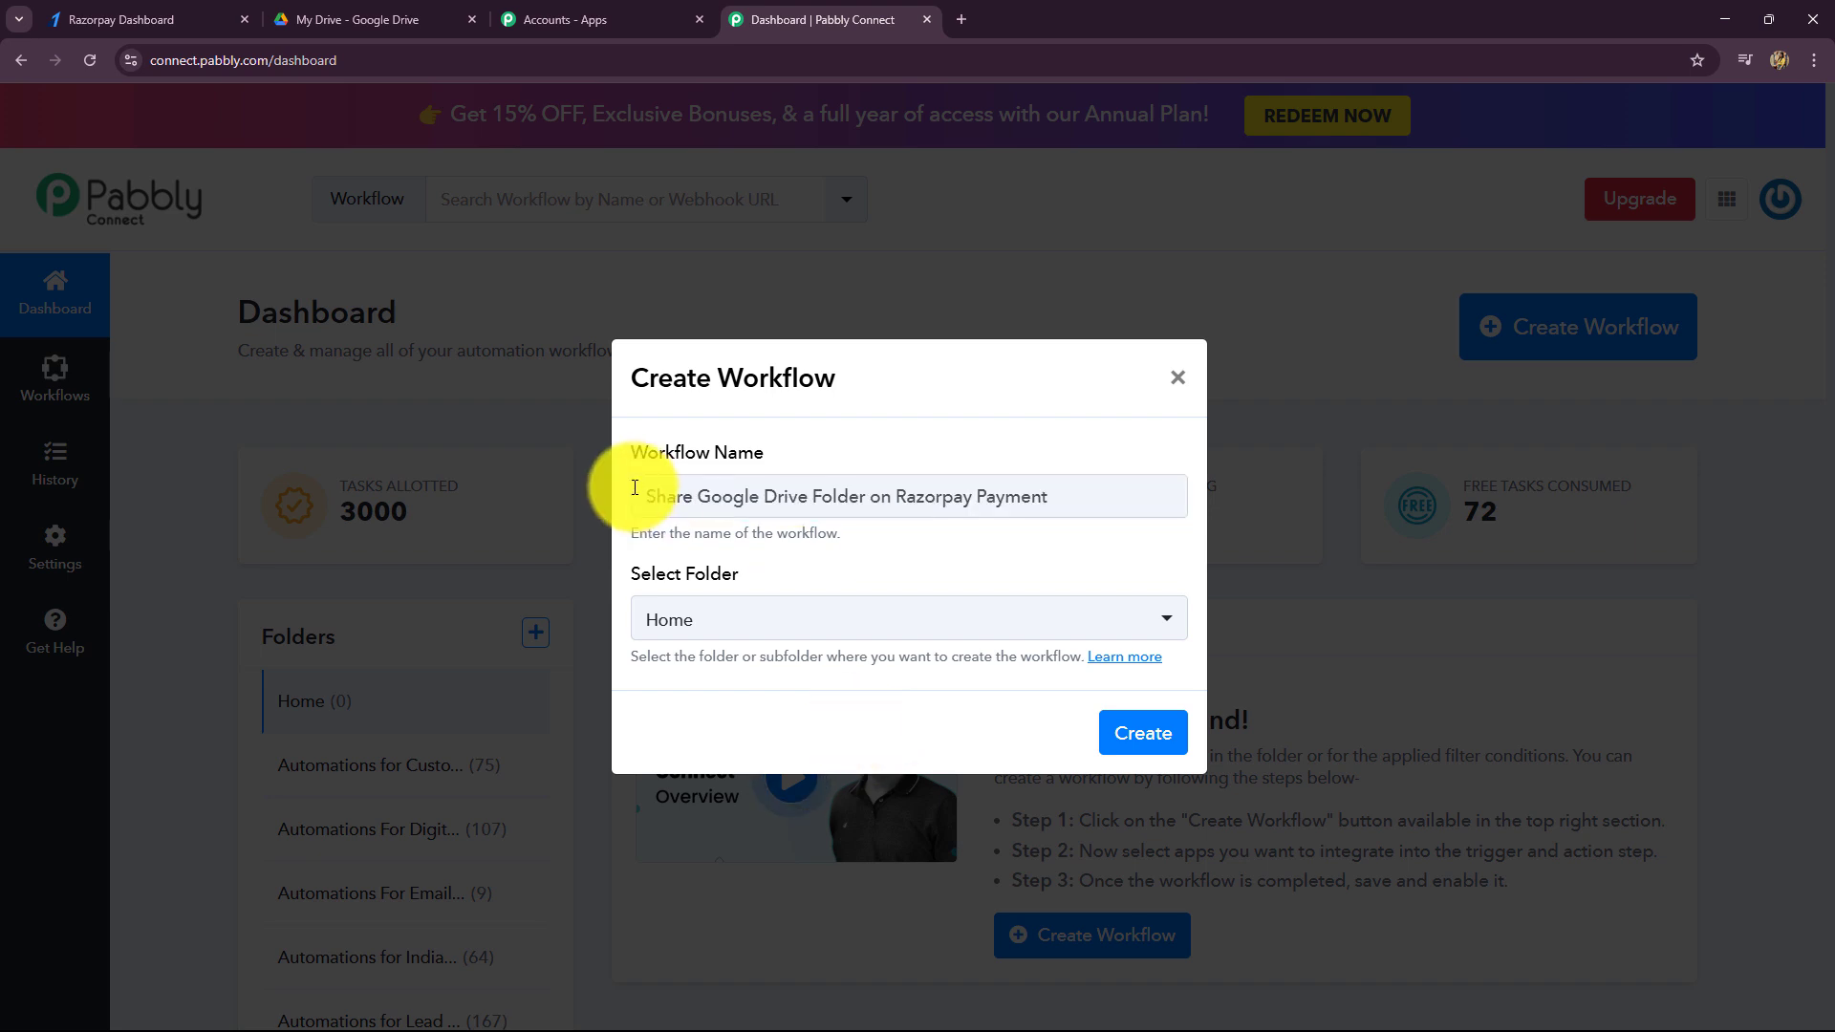
left_click_drag(634, 487, 1070, 507)
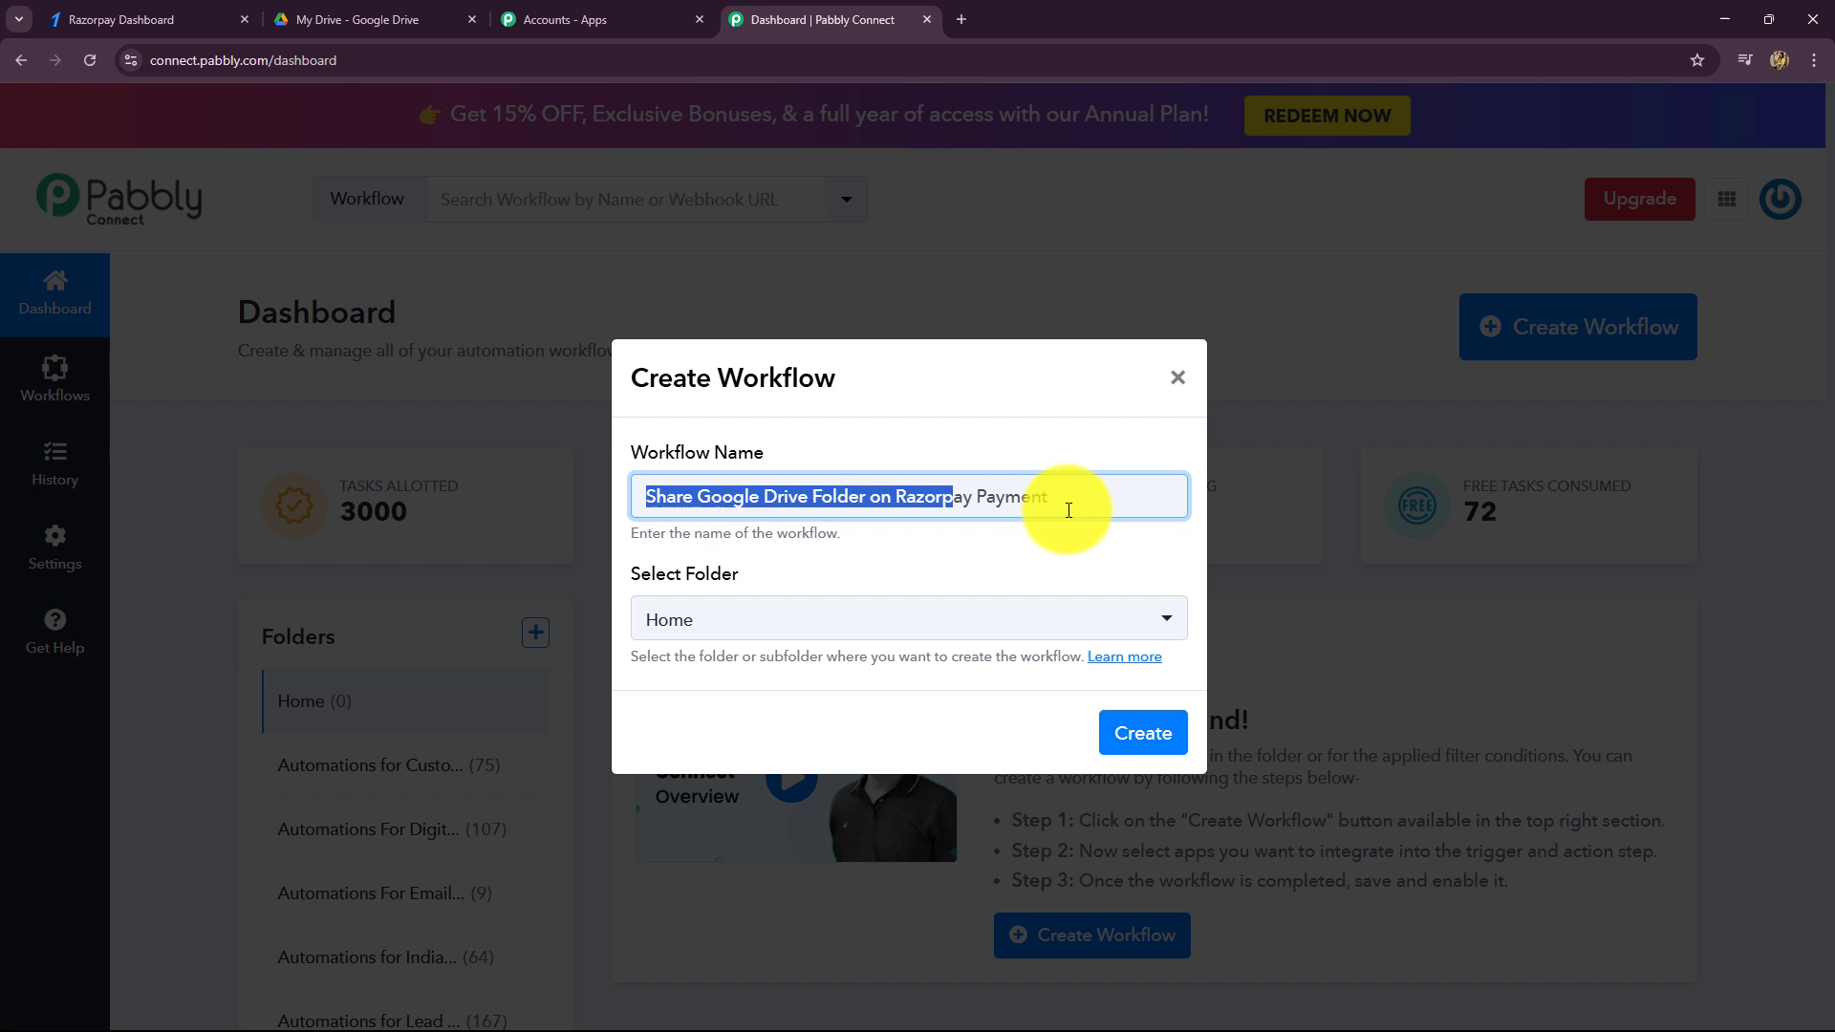
left_click(915, 522)
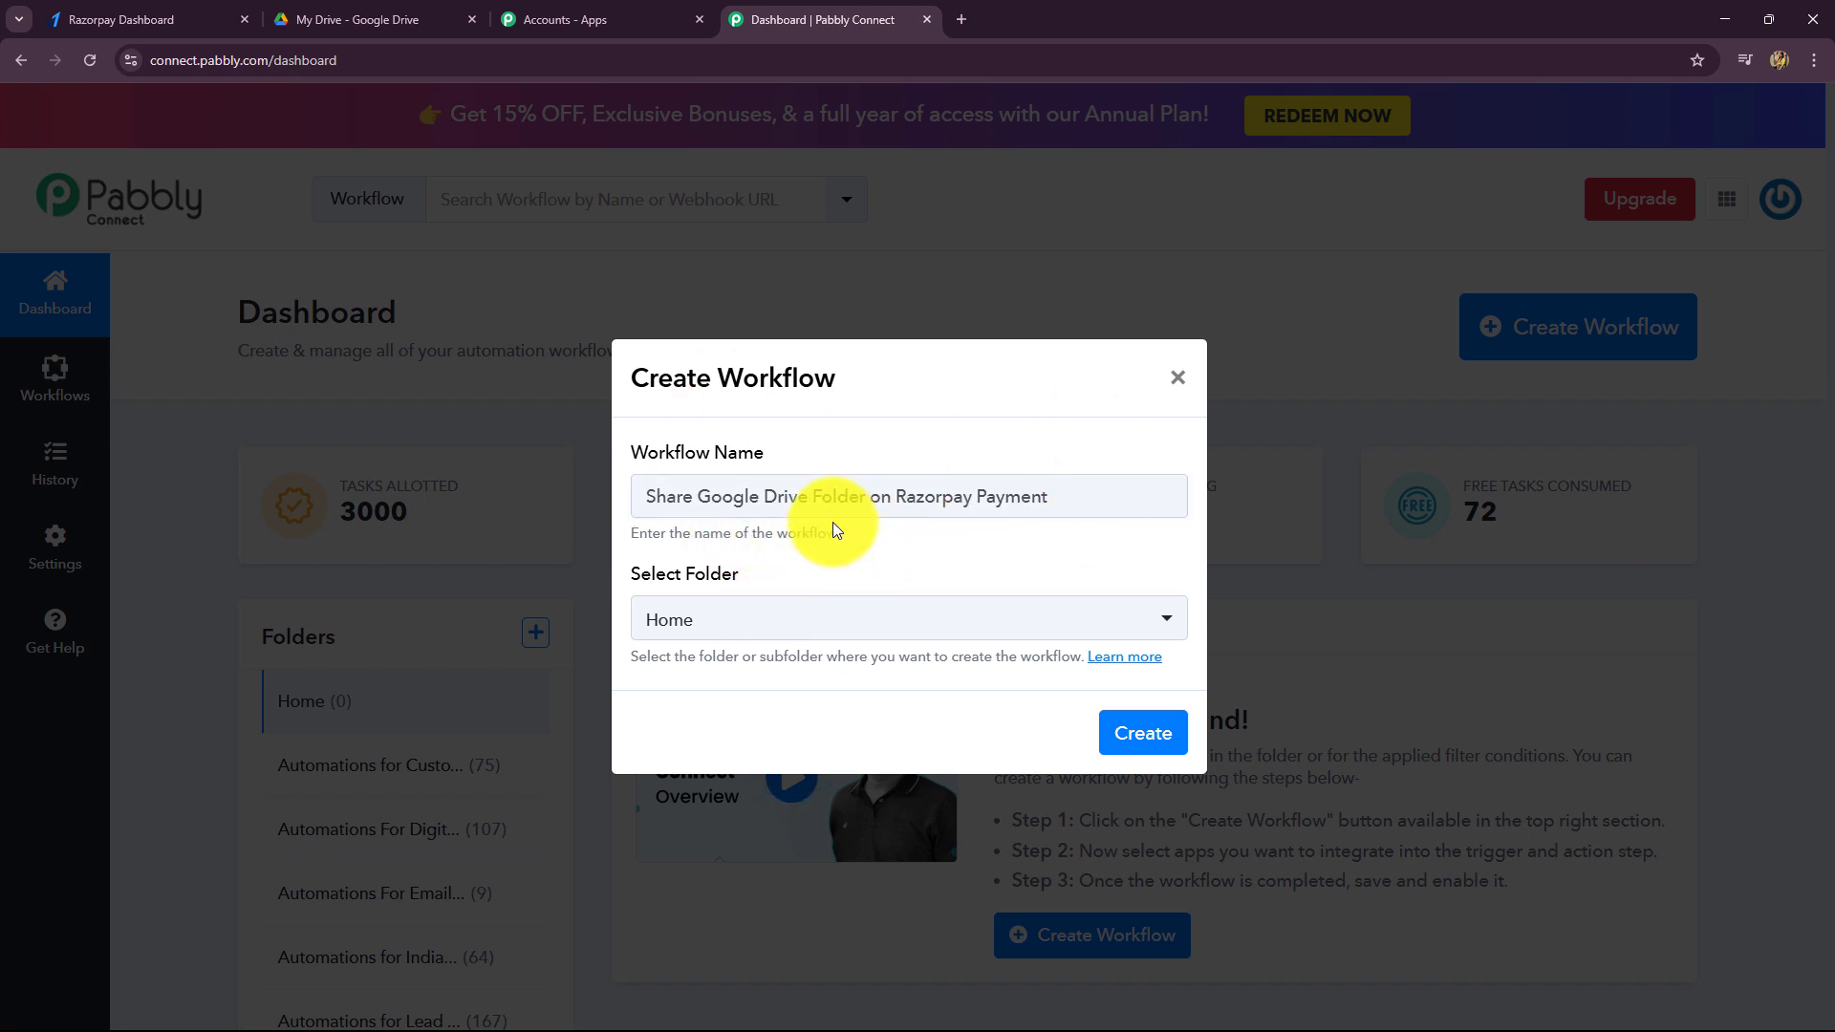
left_click(819, 620)
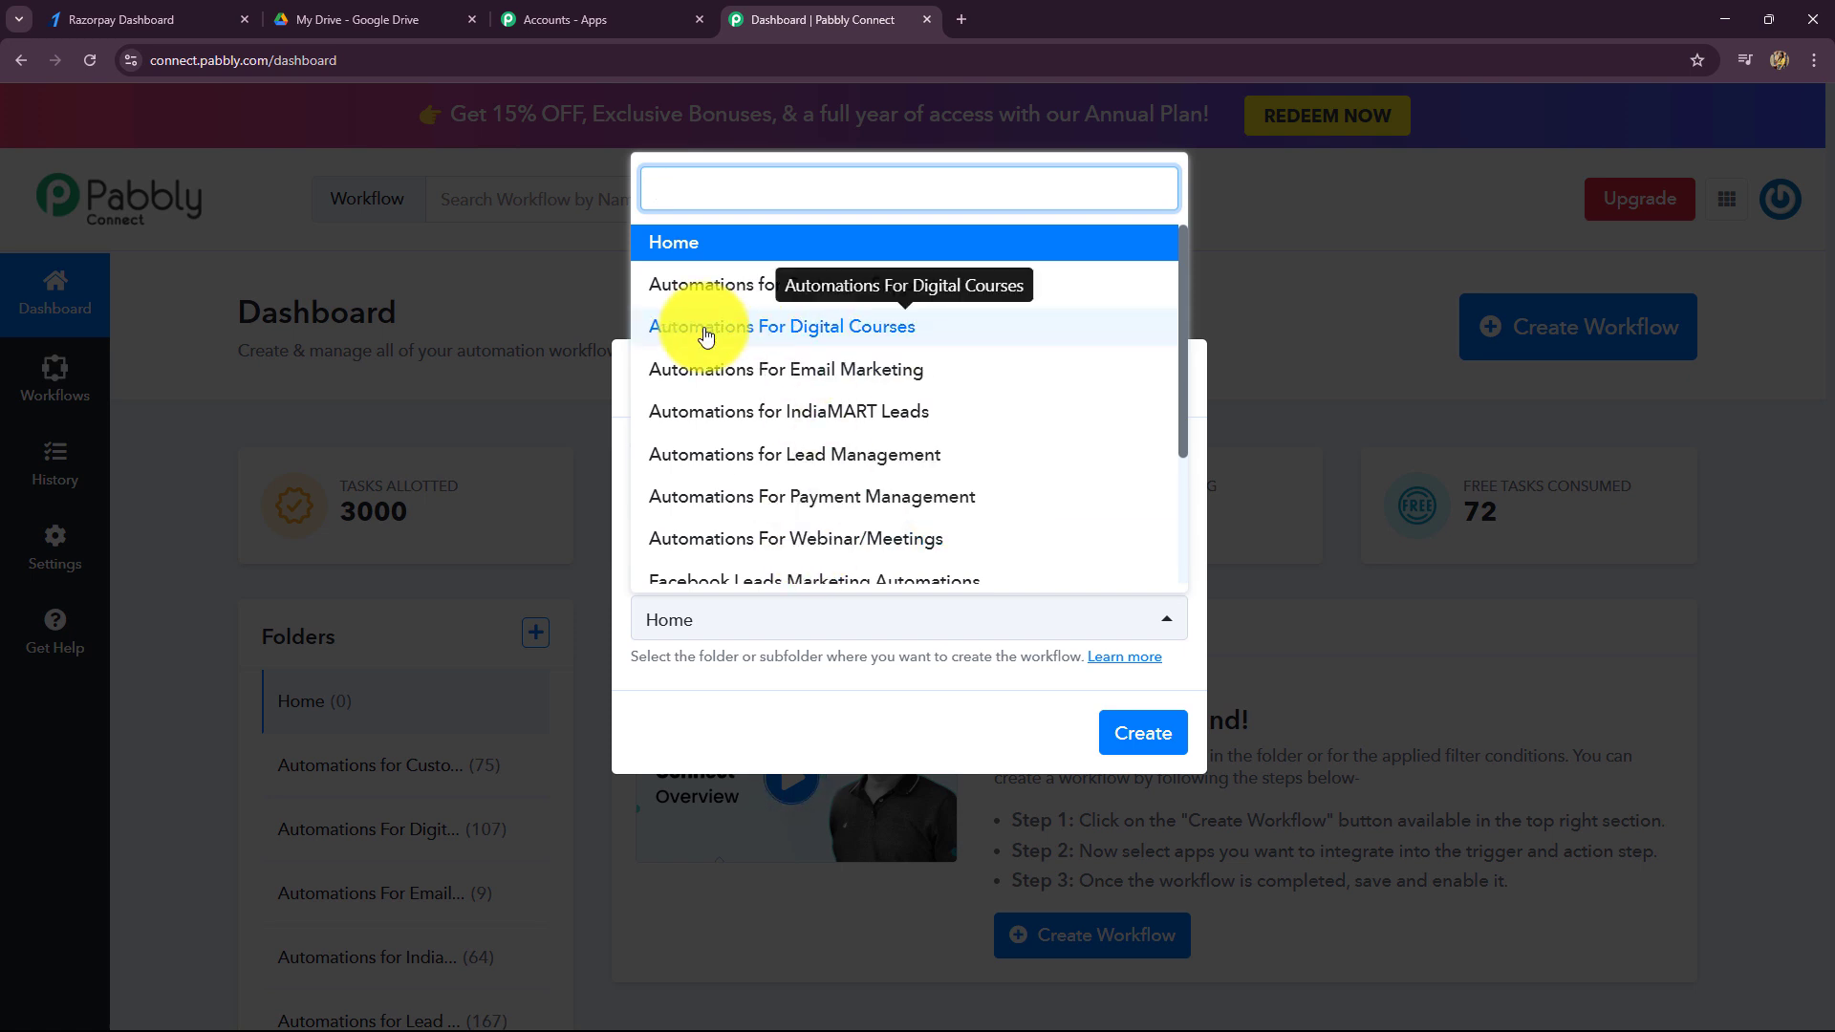
left_click(841, 330)
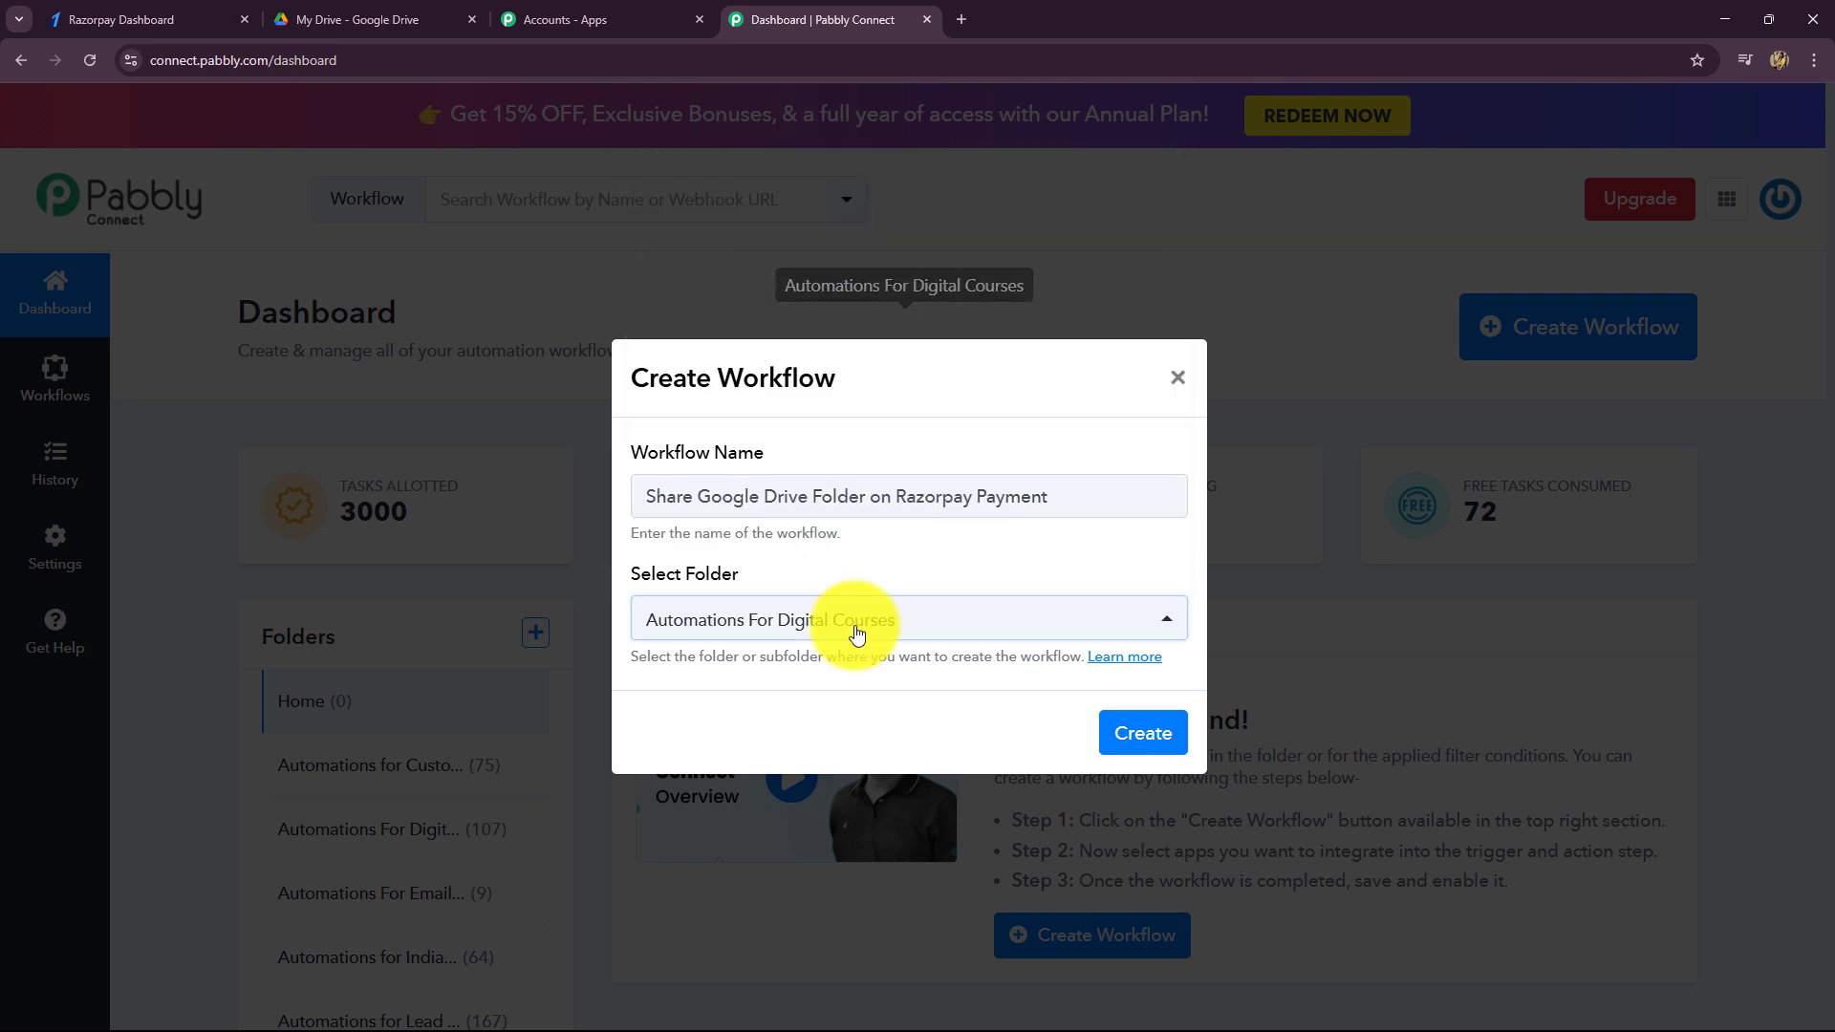
left_click(1130, 733)
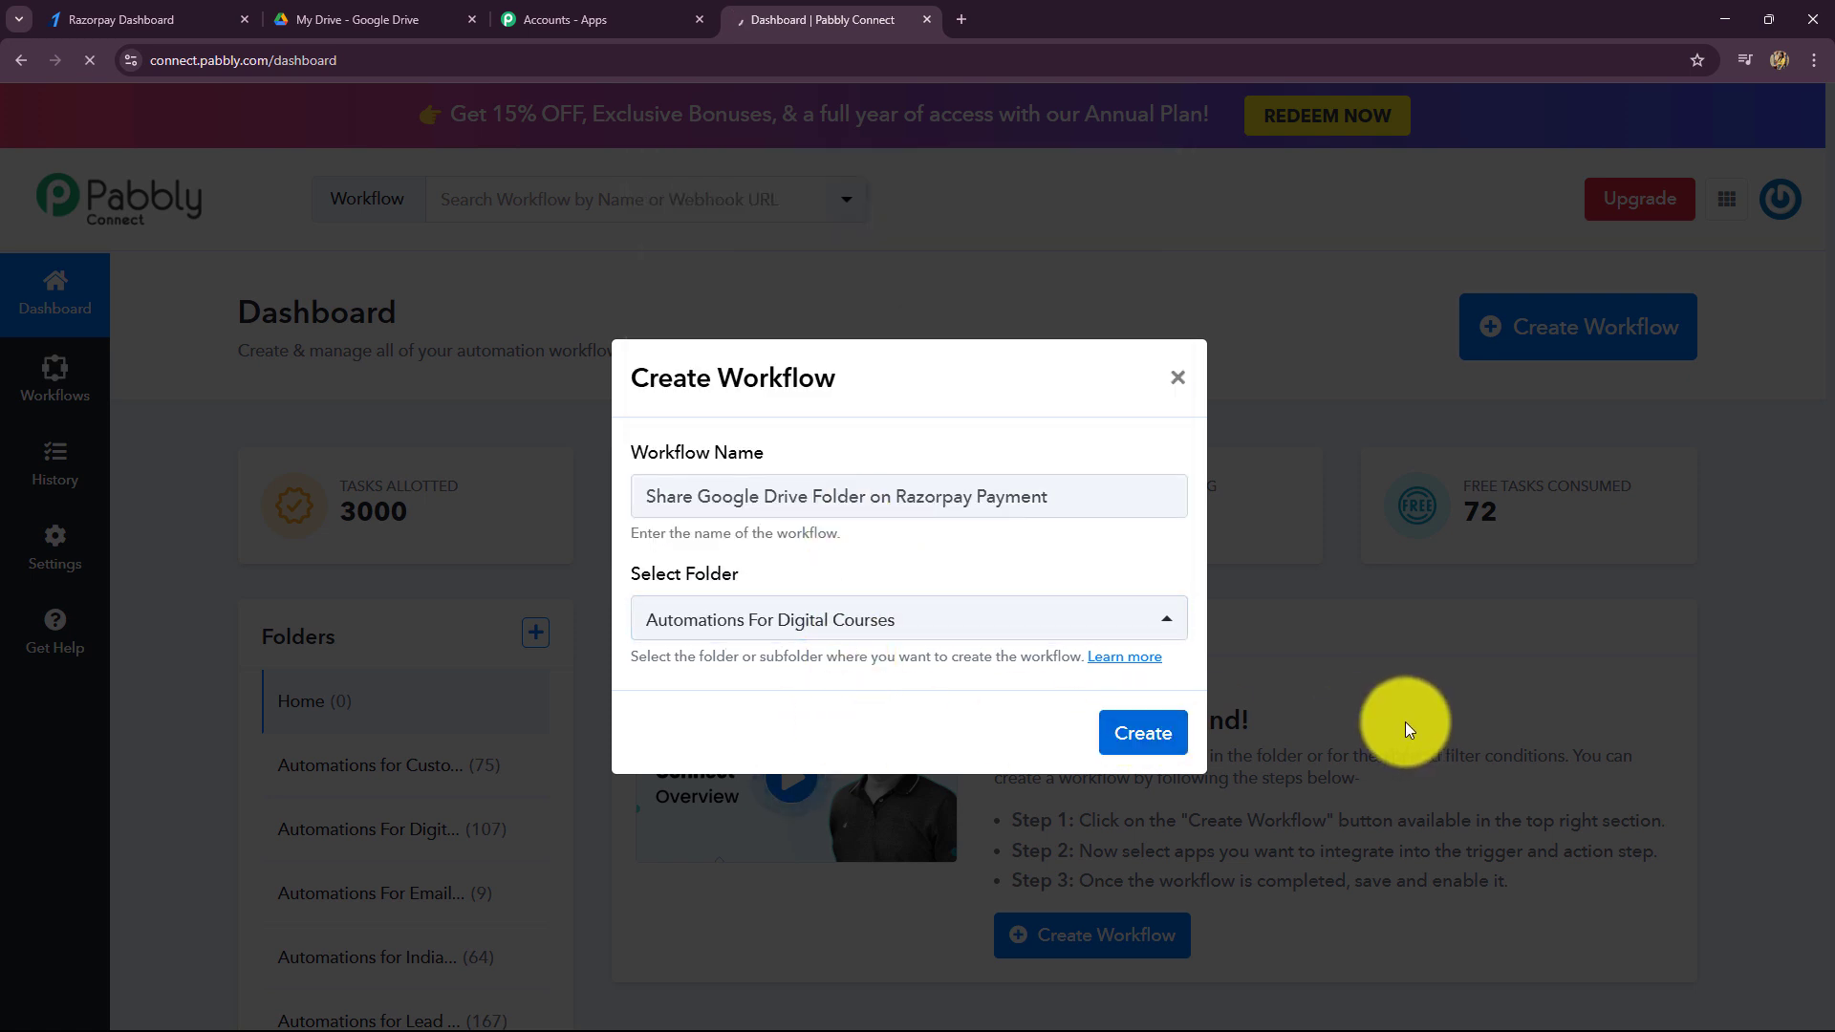
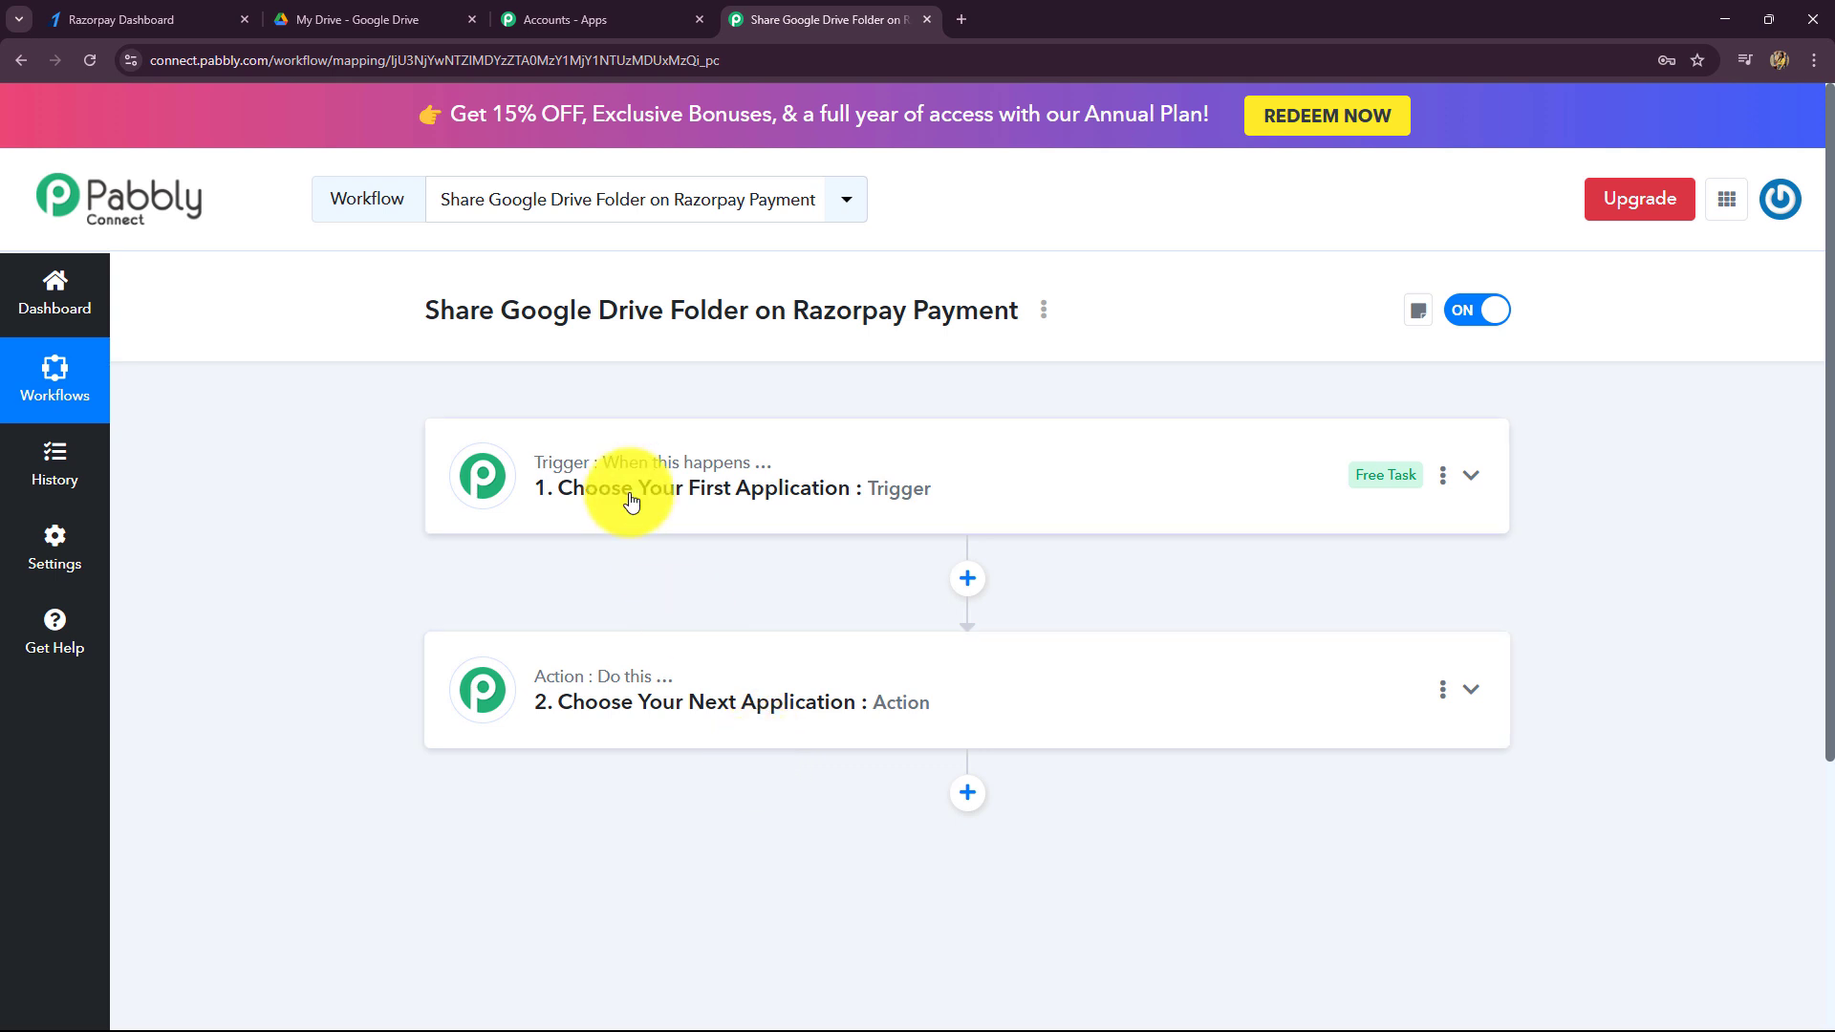
- Search 'Raz' in the trigger step's app picker and choose Razorpay as the trigger app
left_click(626, 492)
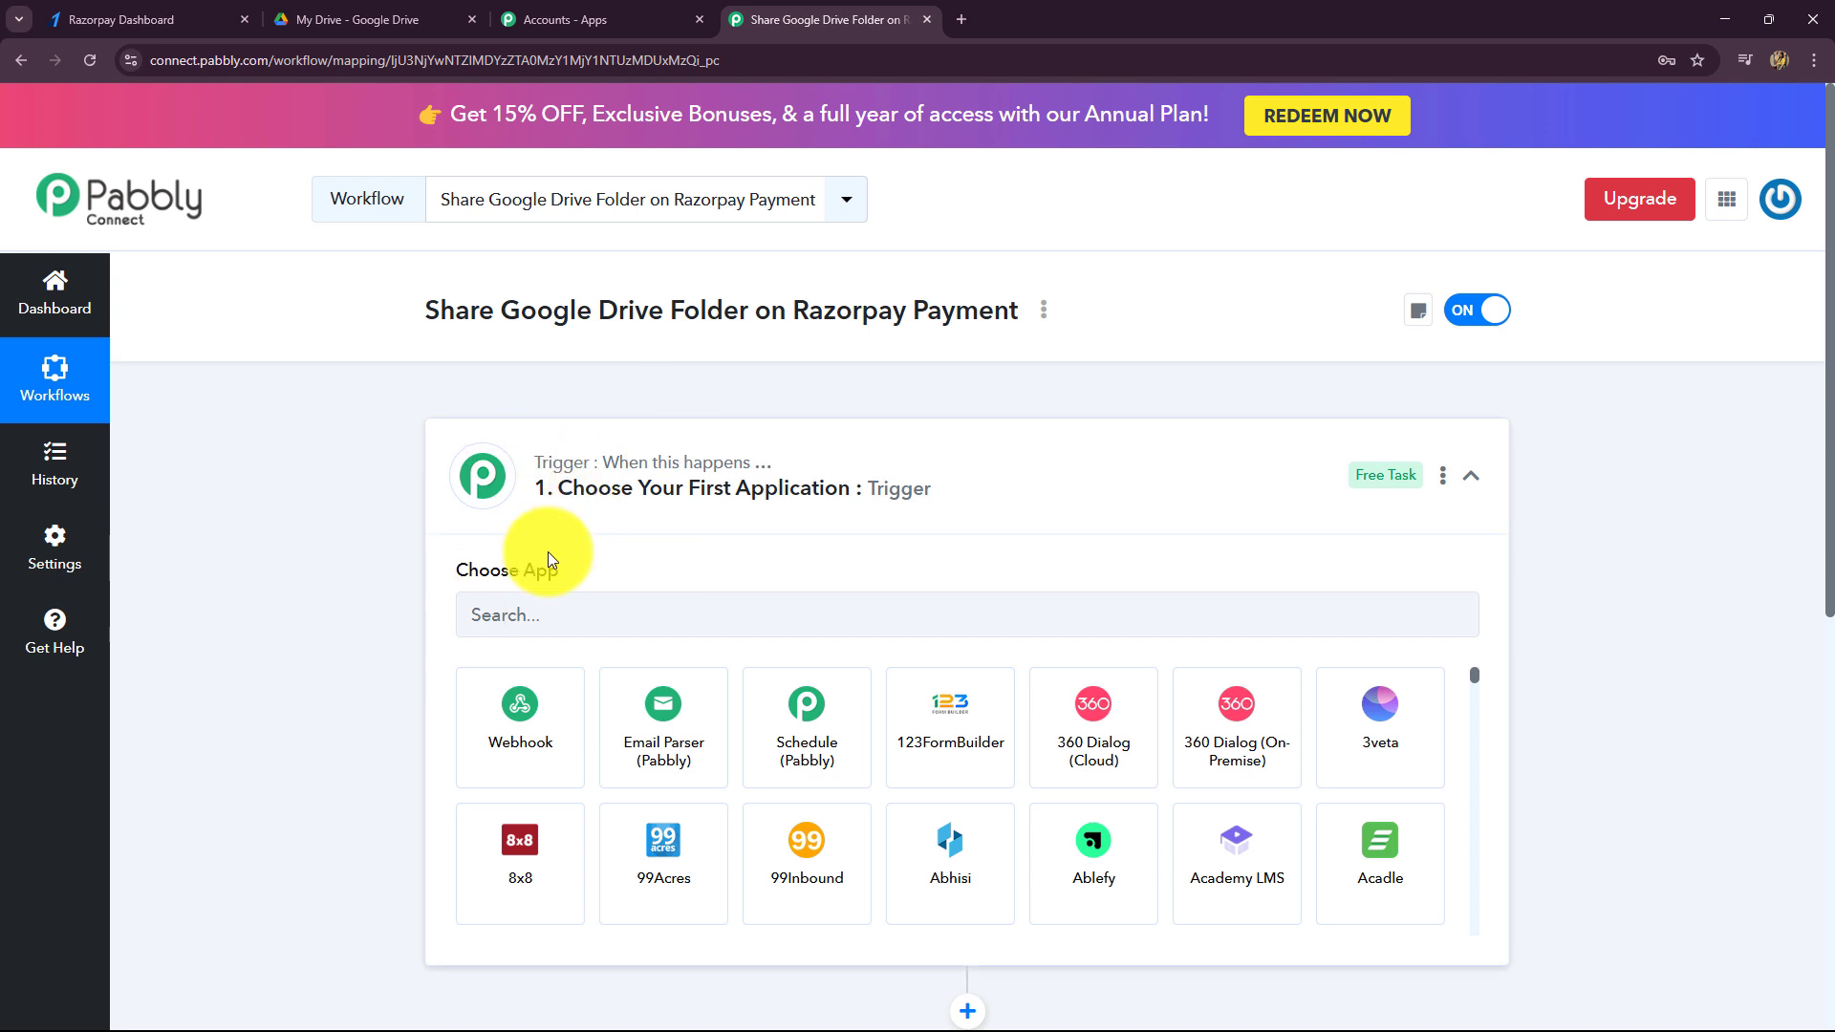
scroll(533, 553, "down", 2)
left_click(530, 435)
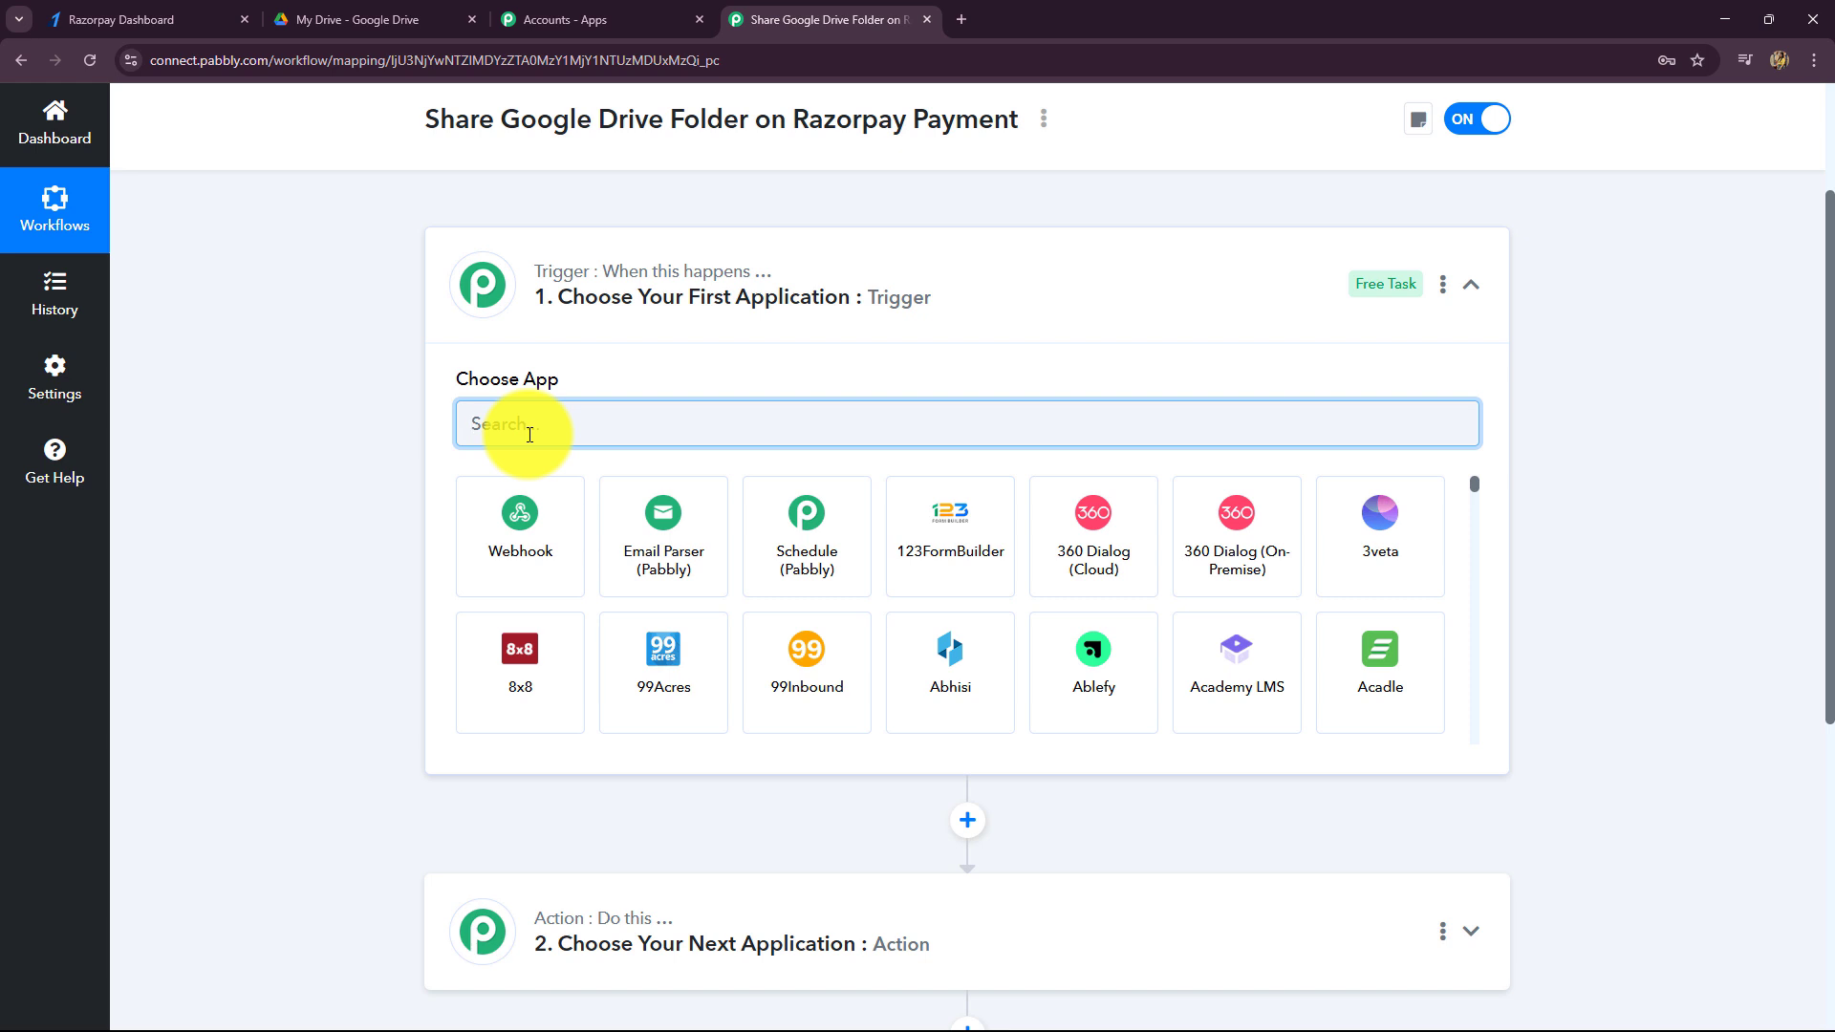
type("Raz")
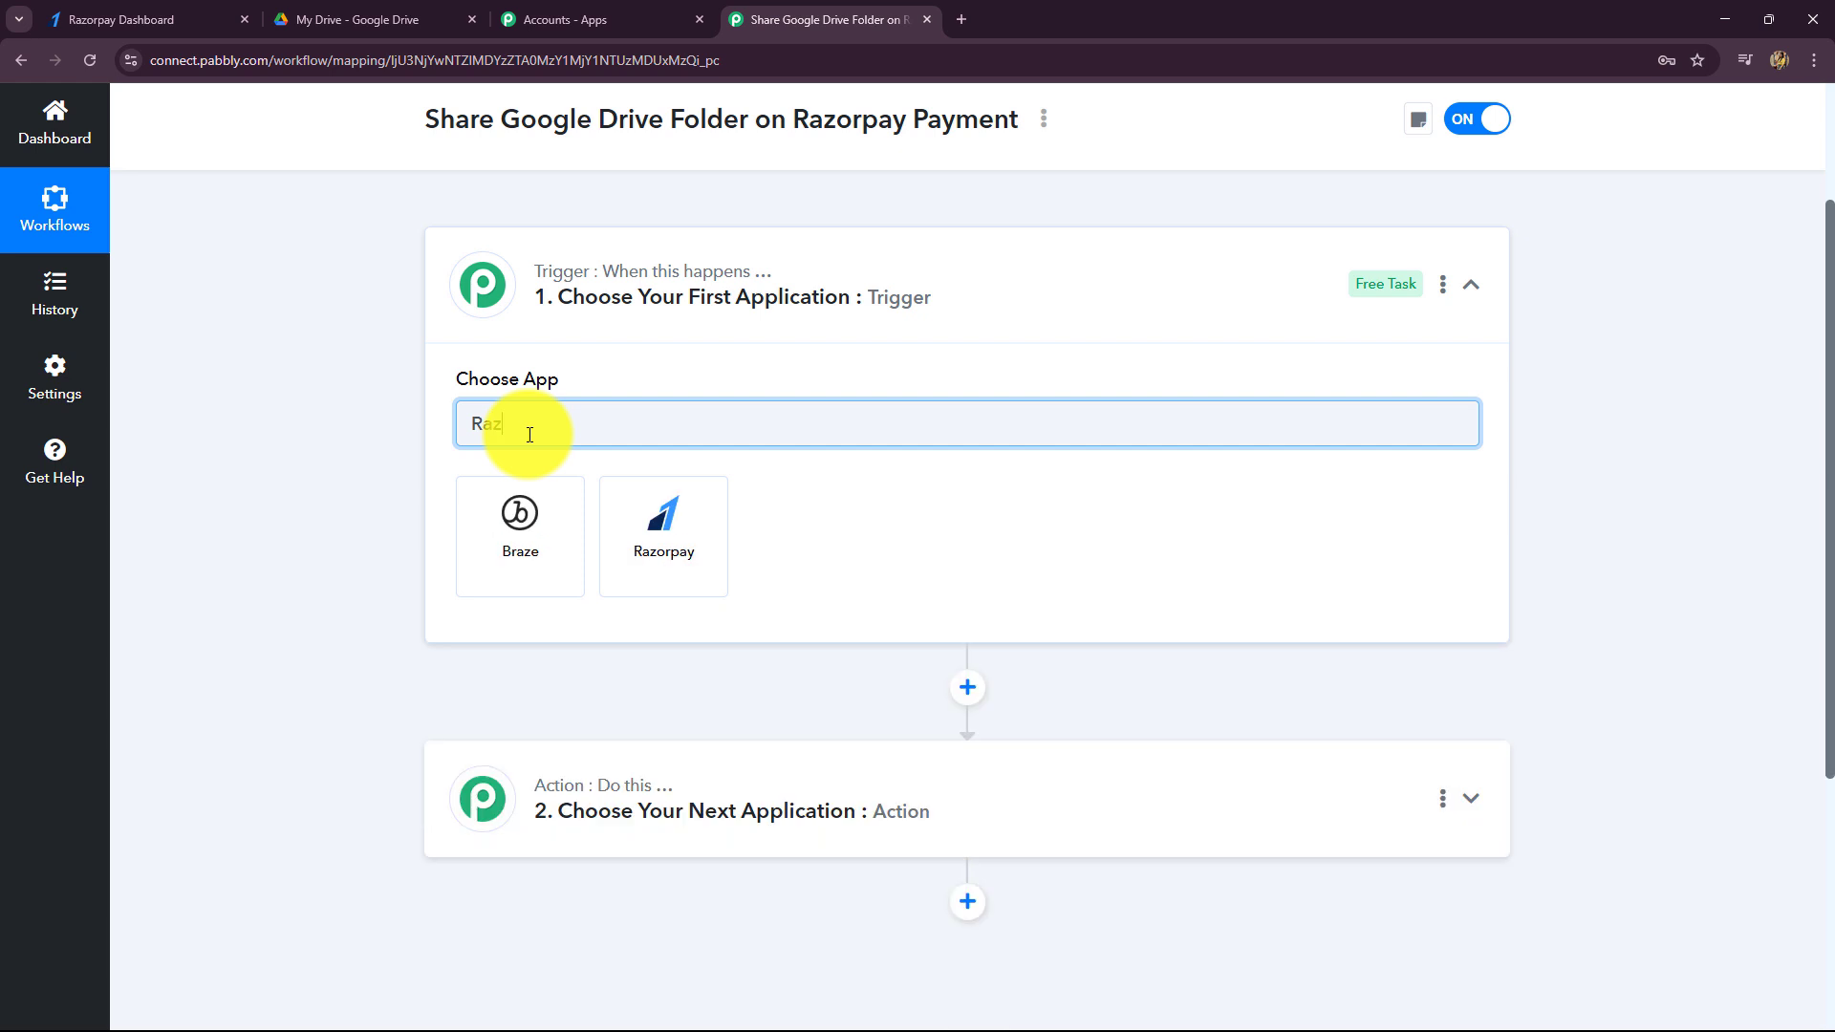
left_click(659, 564)
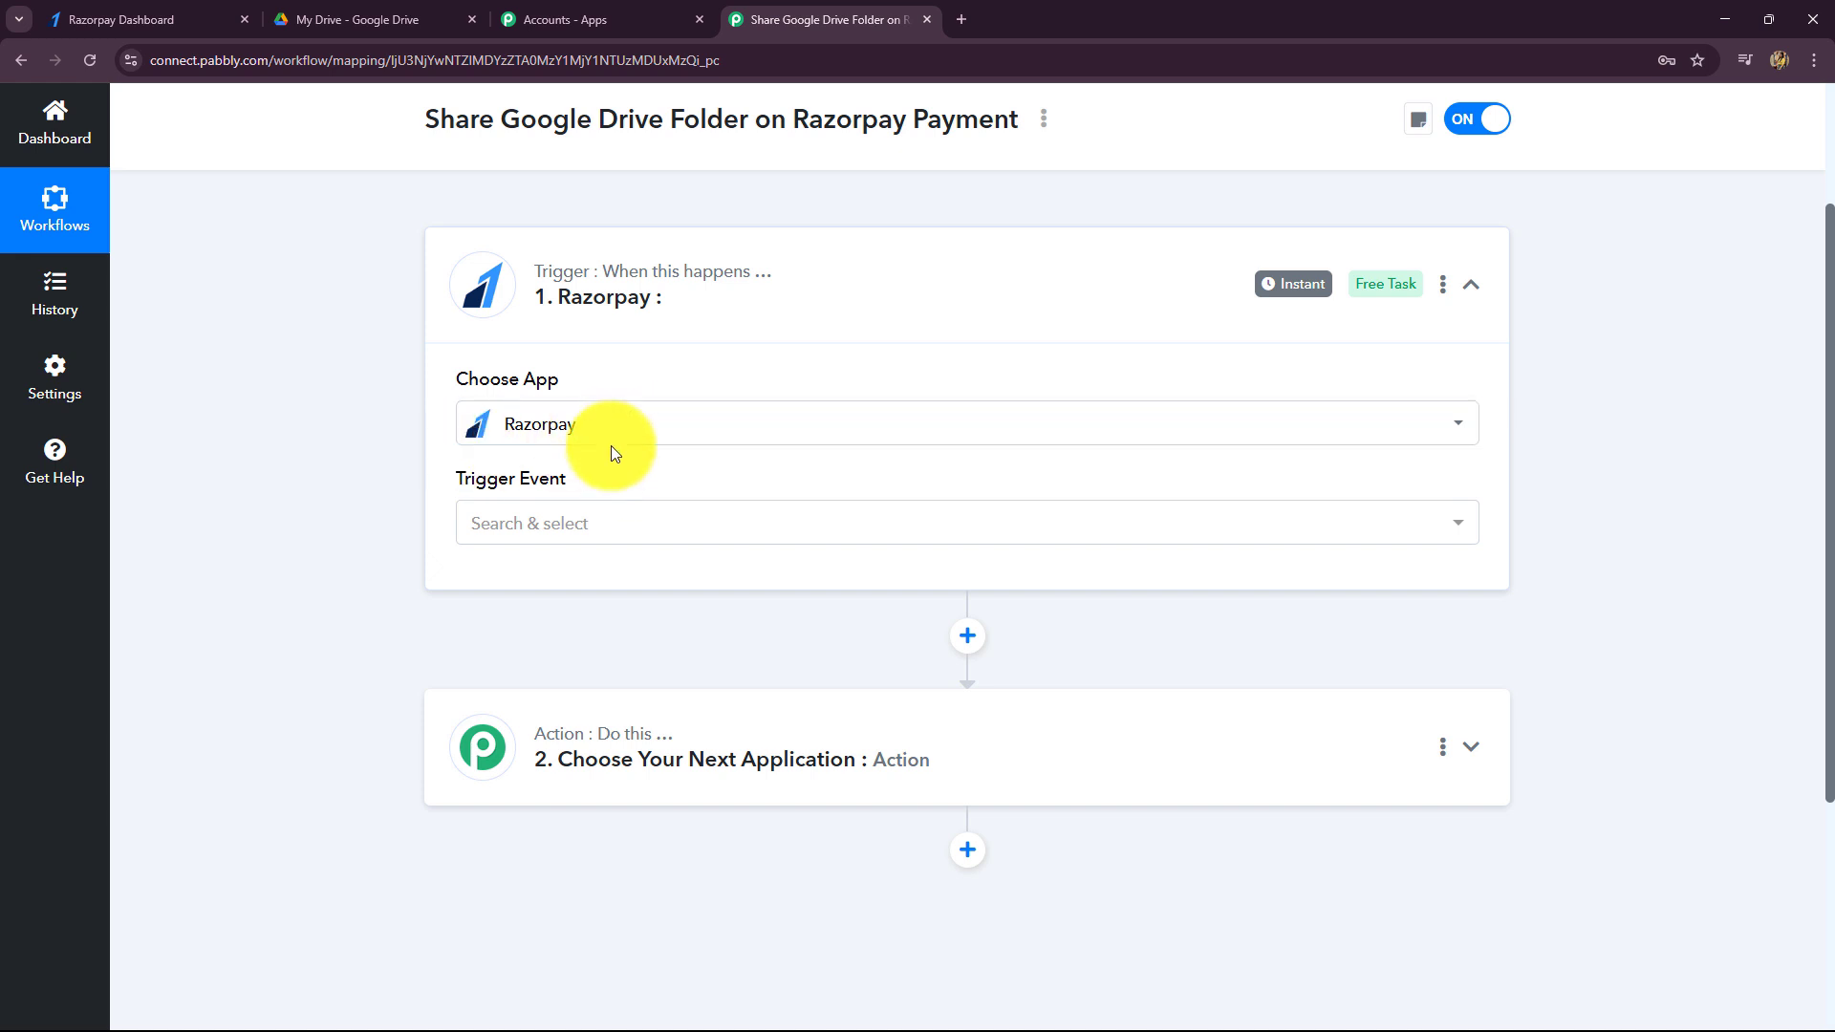
- Set the Razorpay trigger event to Payment Captured, then bring up the Razorpay Dashboard tab
left_click(586, 524)
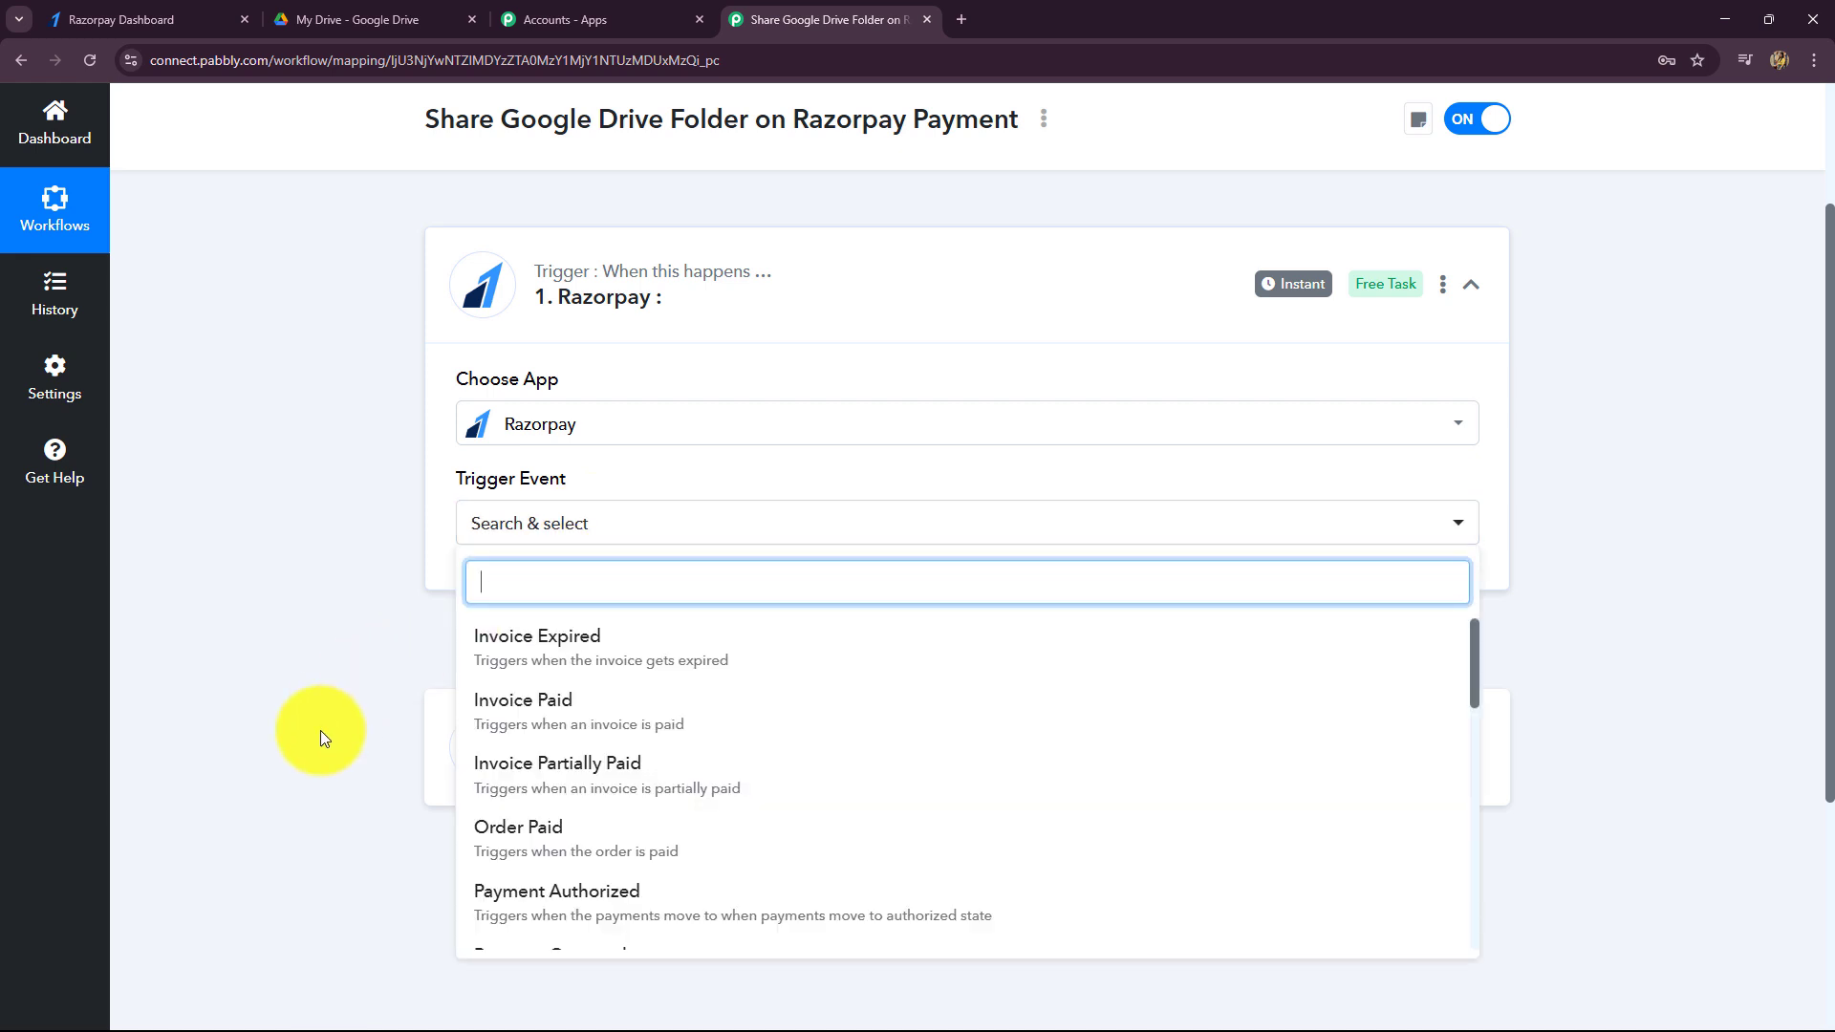
scroll(311, 713, "down", 1)
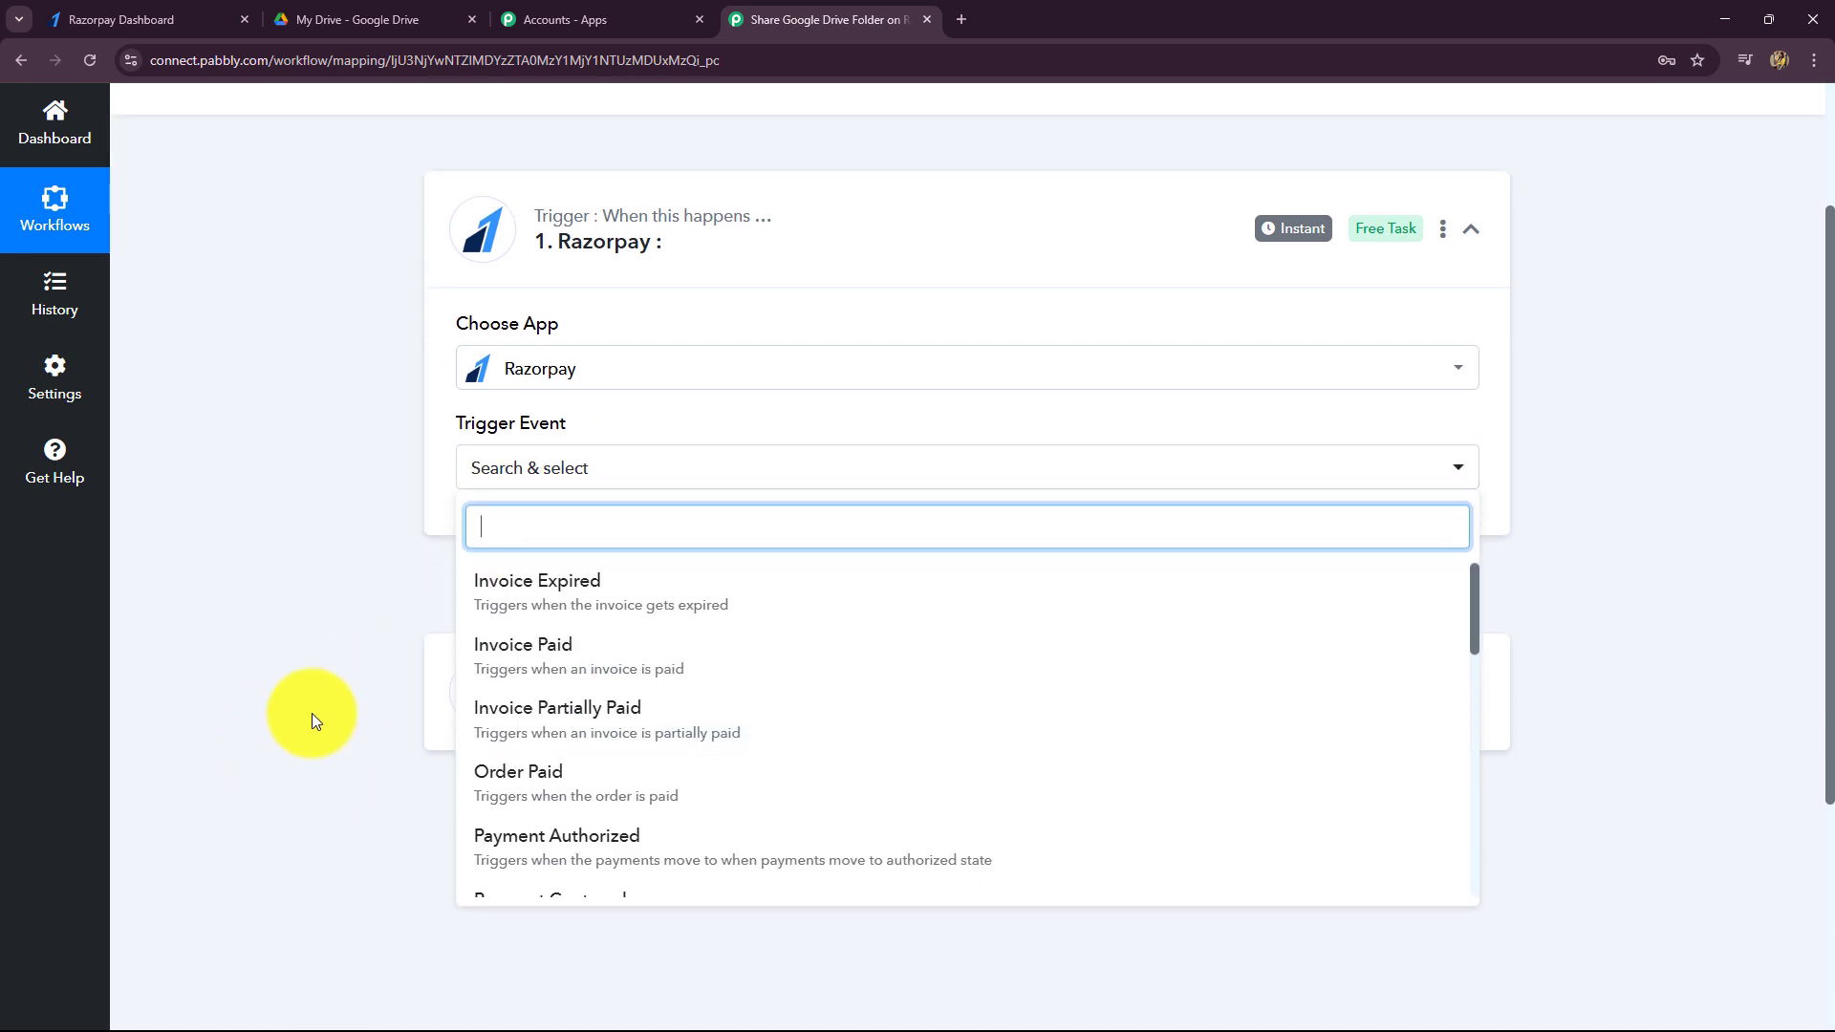
scroll(311, 713, "down", 2)
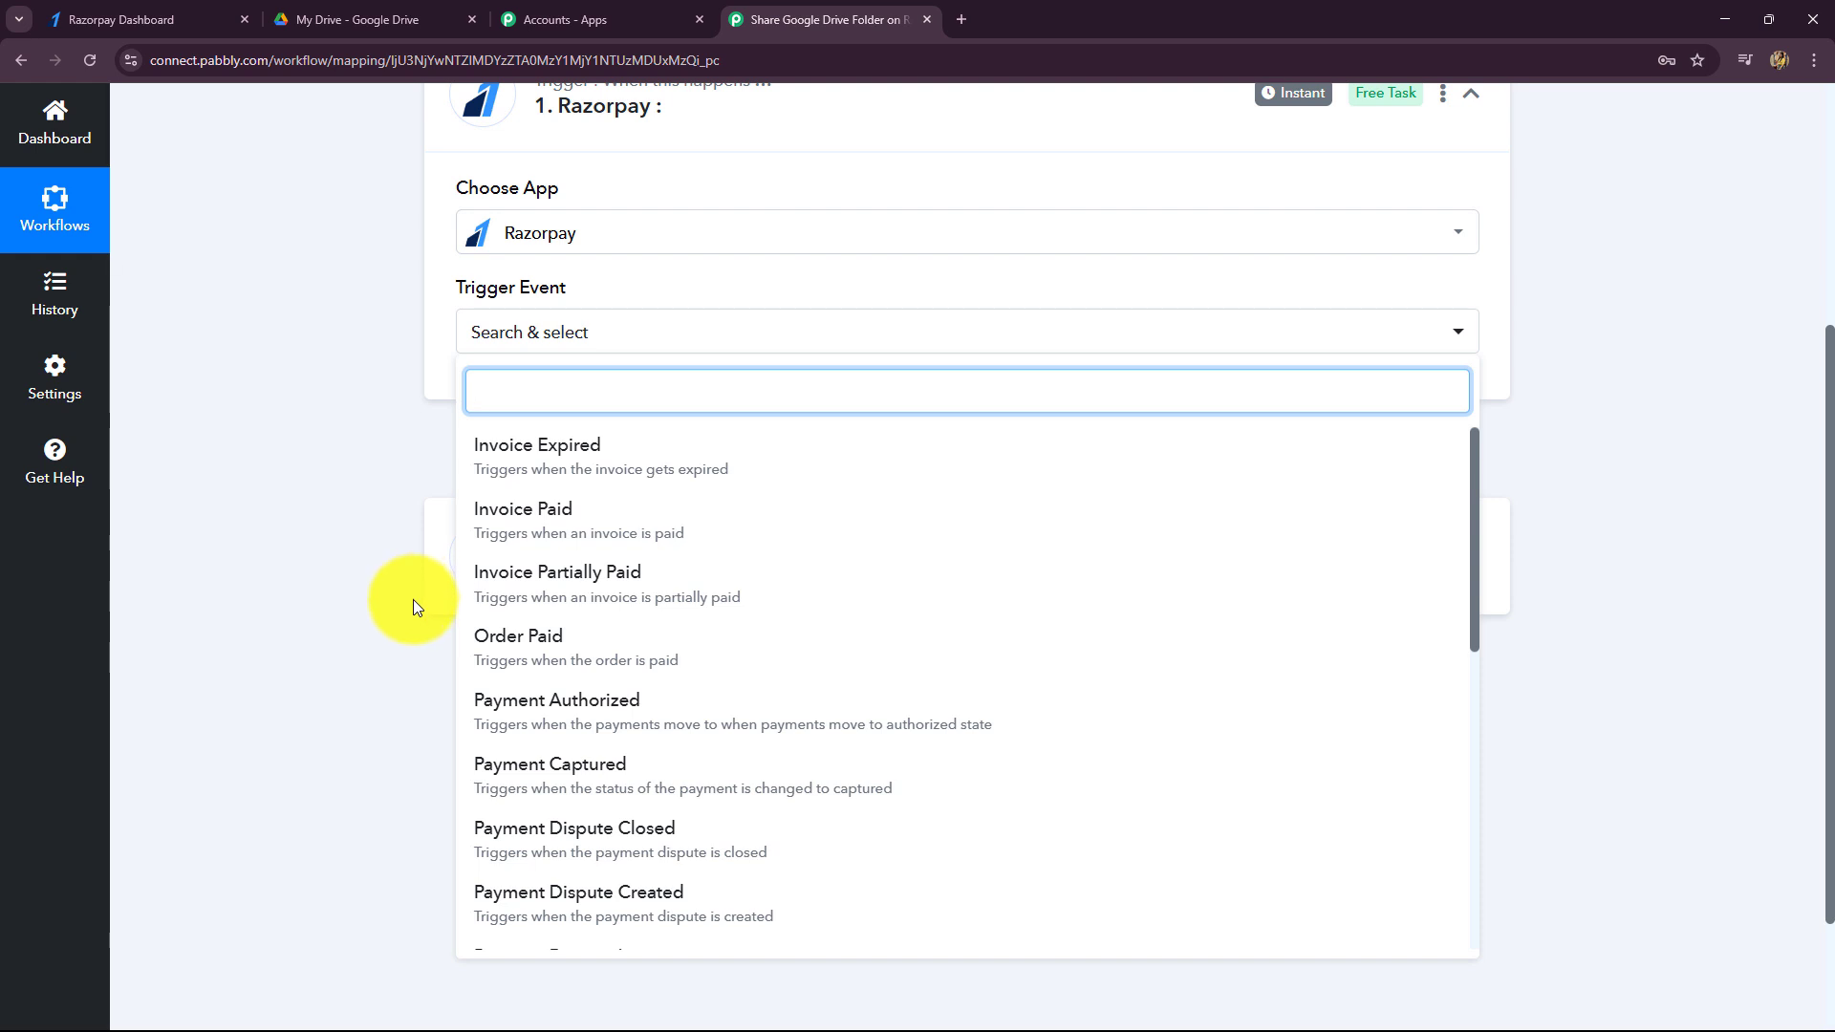
left_click(500, 789)
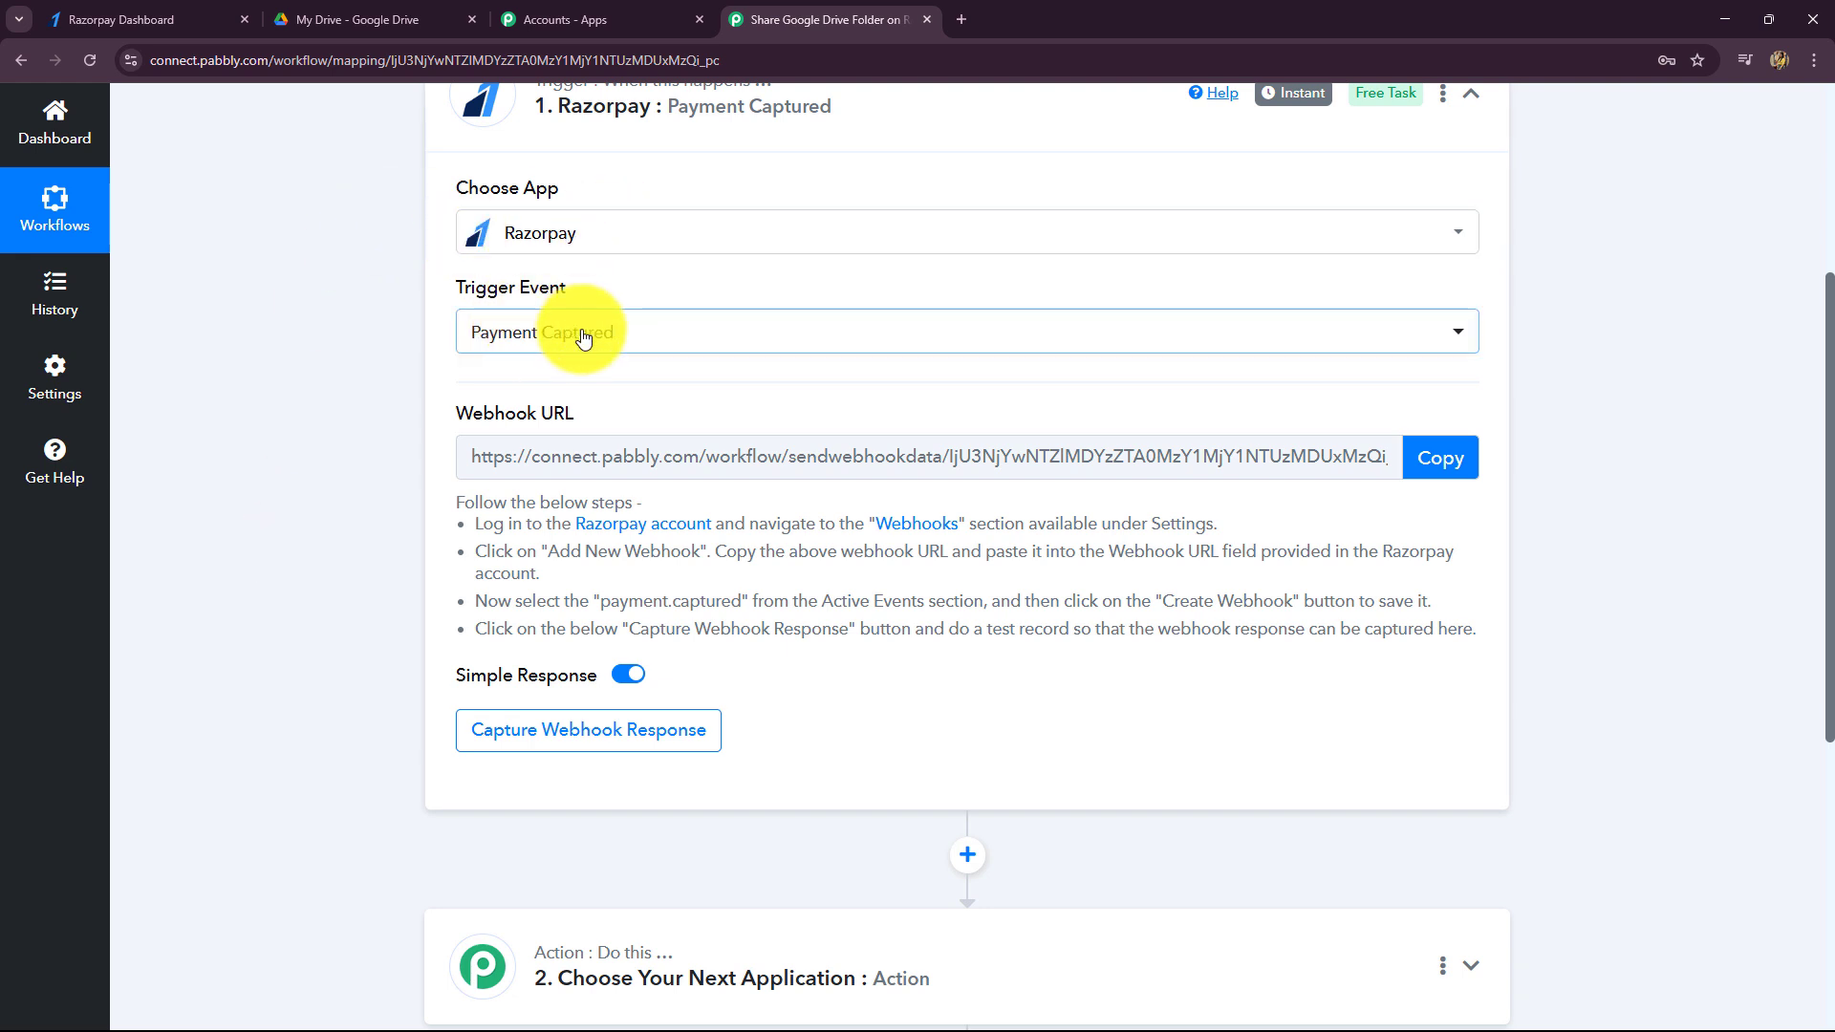
scroll(350, 593, "up", 2)
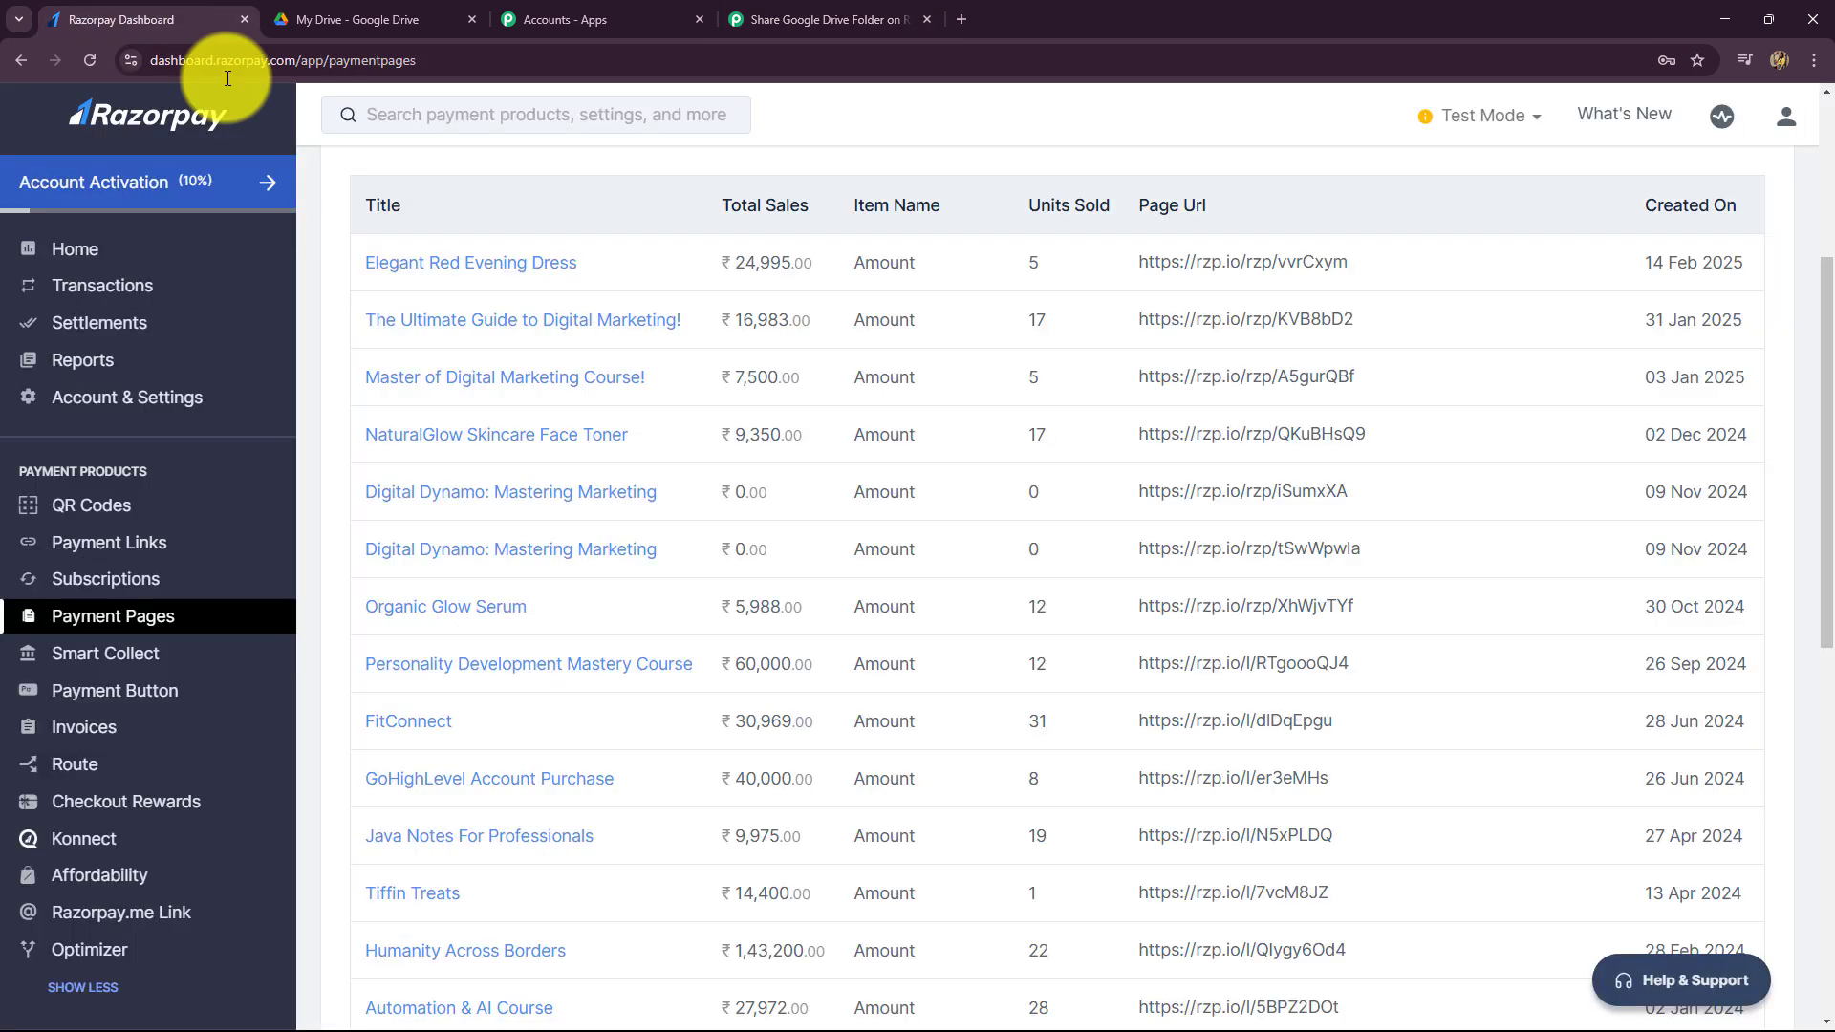
left_click(211, 19)
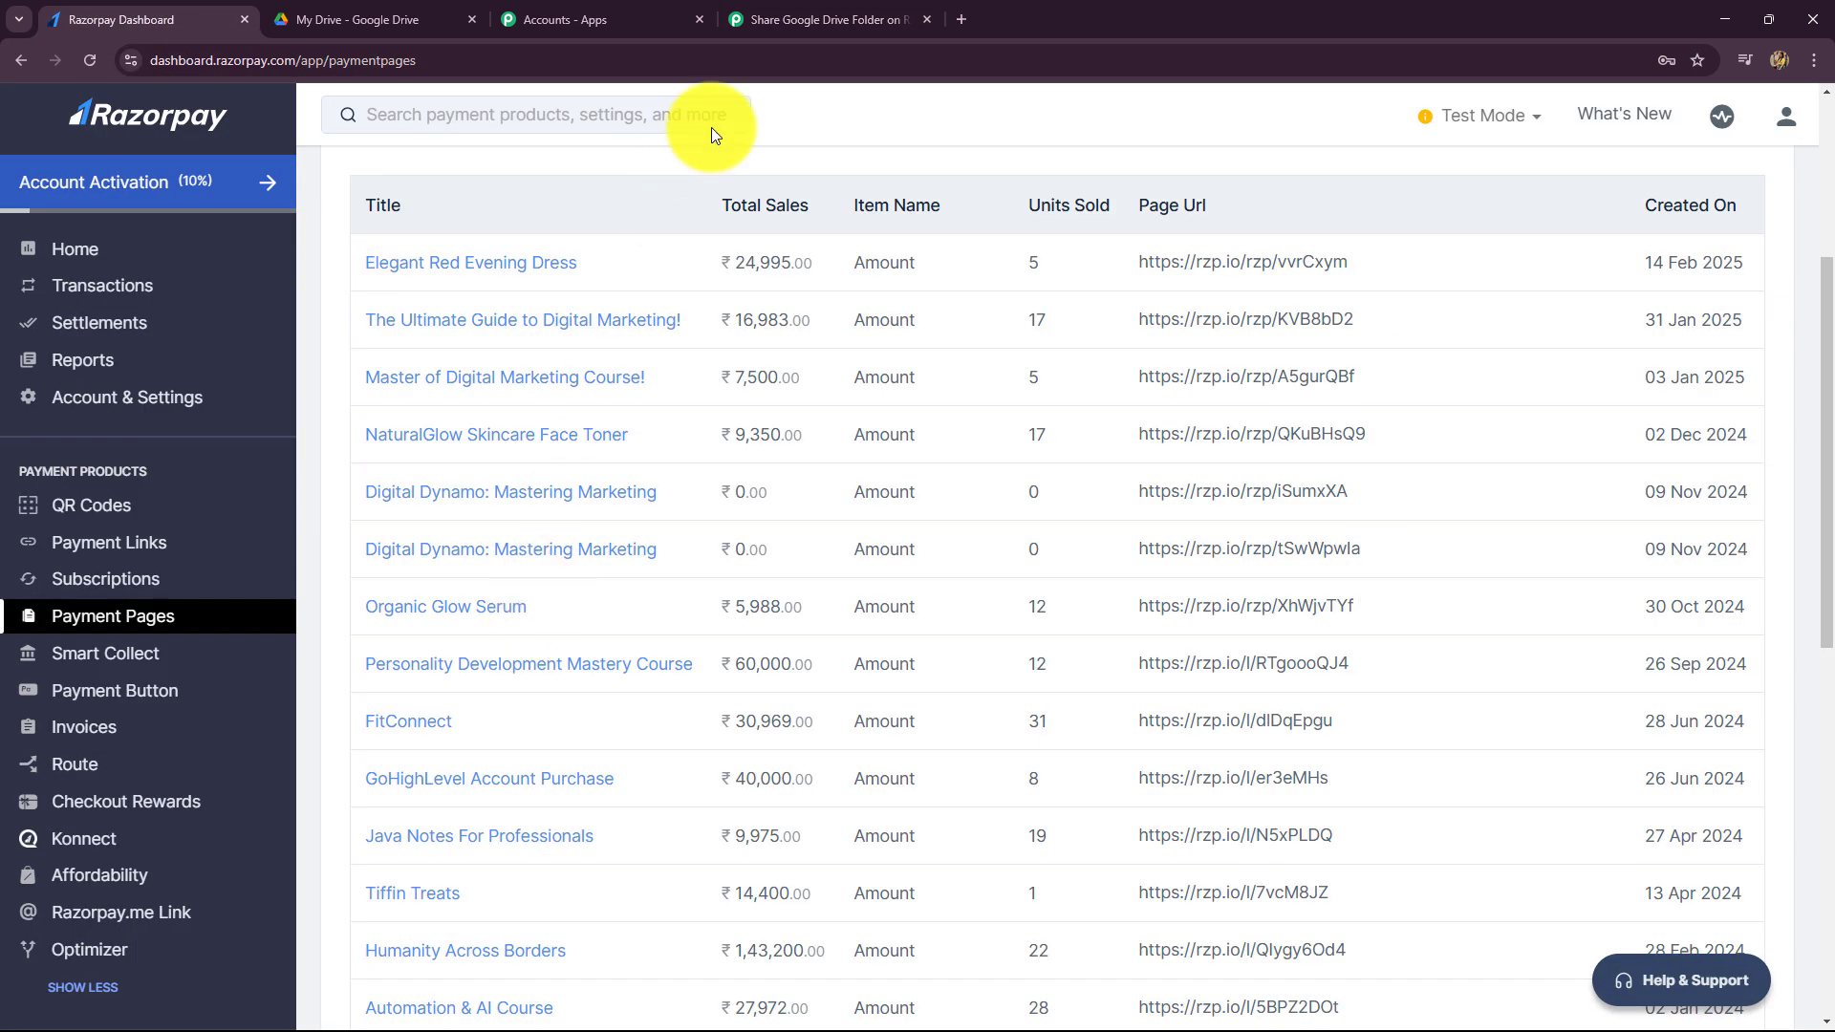
- Copy the Payment Captured trigger's webhook URL in Pabbly, then go back to the Razorpay Dashboard
left_click(794, 21)
scroll(459, 480, "down", 2)
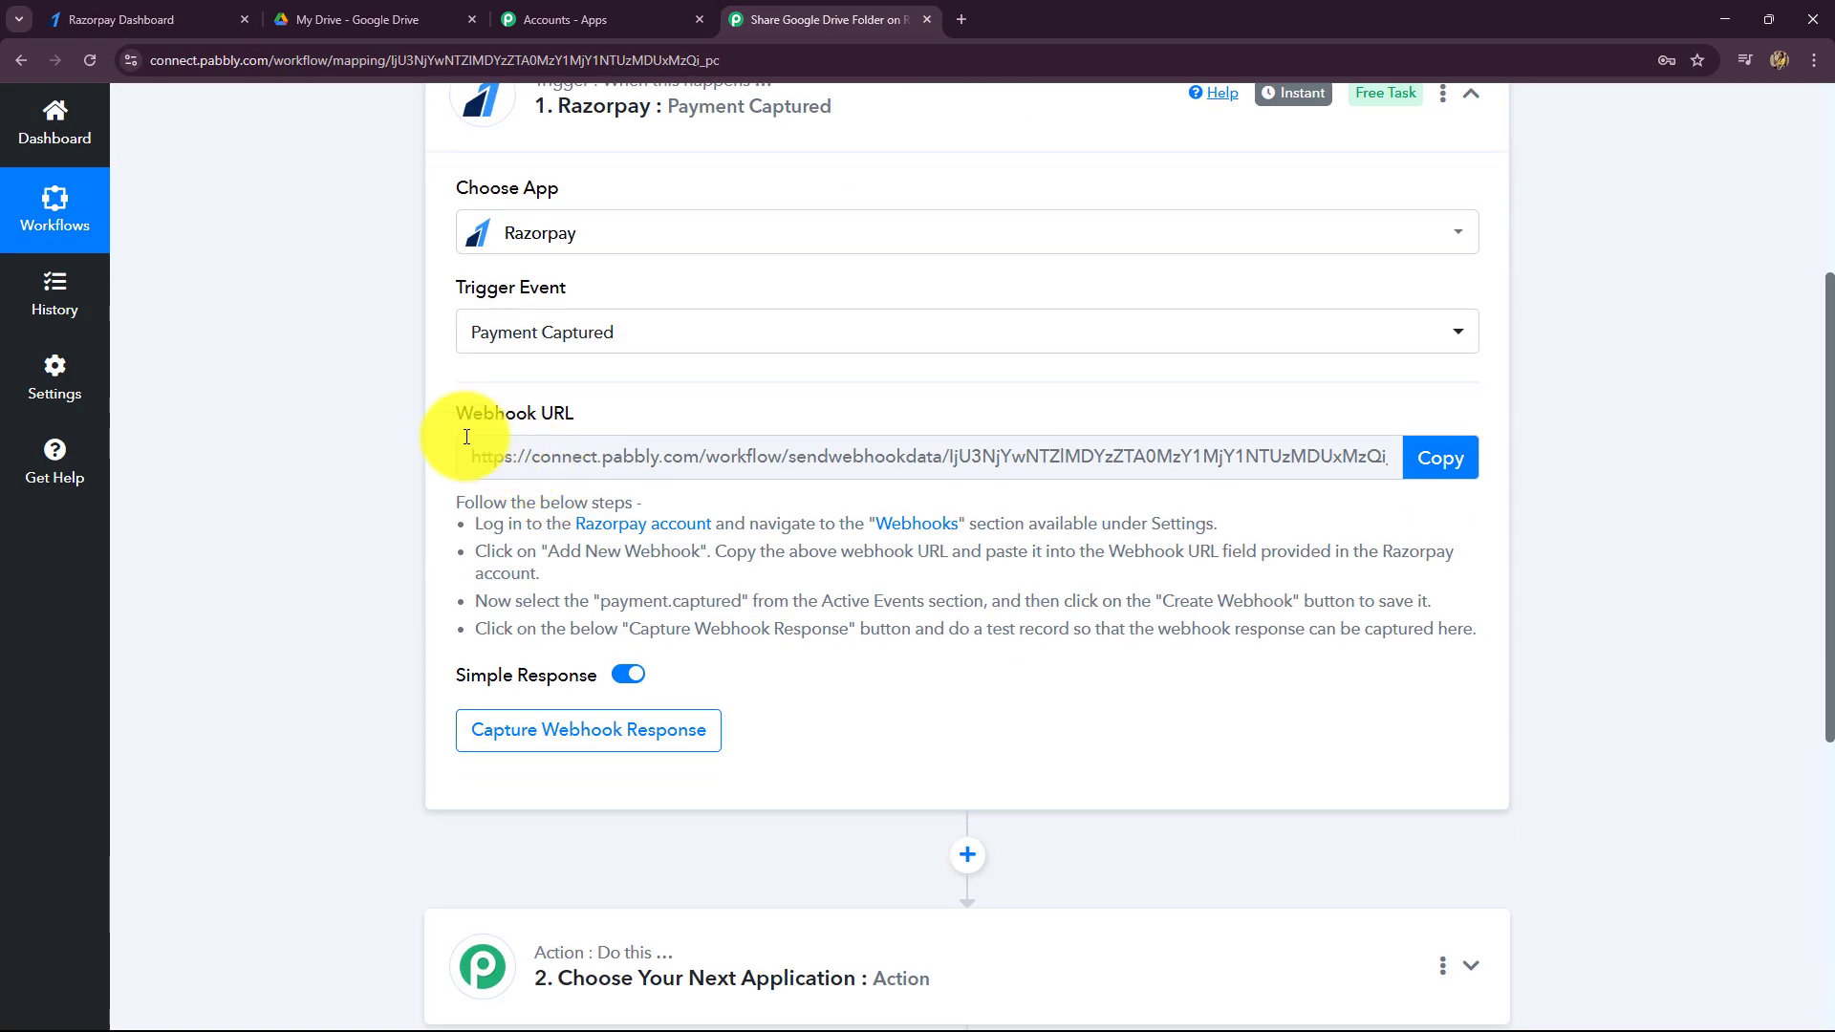
left_click_drag(1256, 631, 458, 524)
left_click(989, 674)
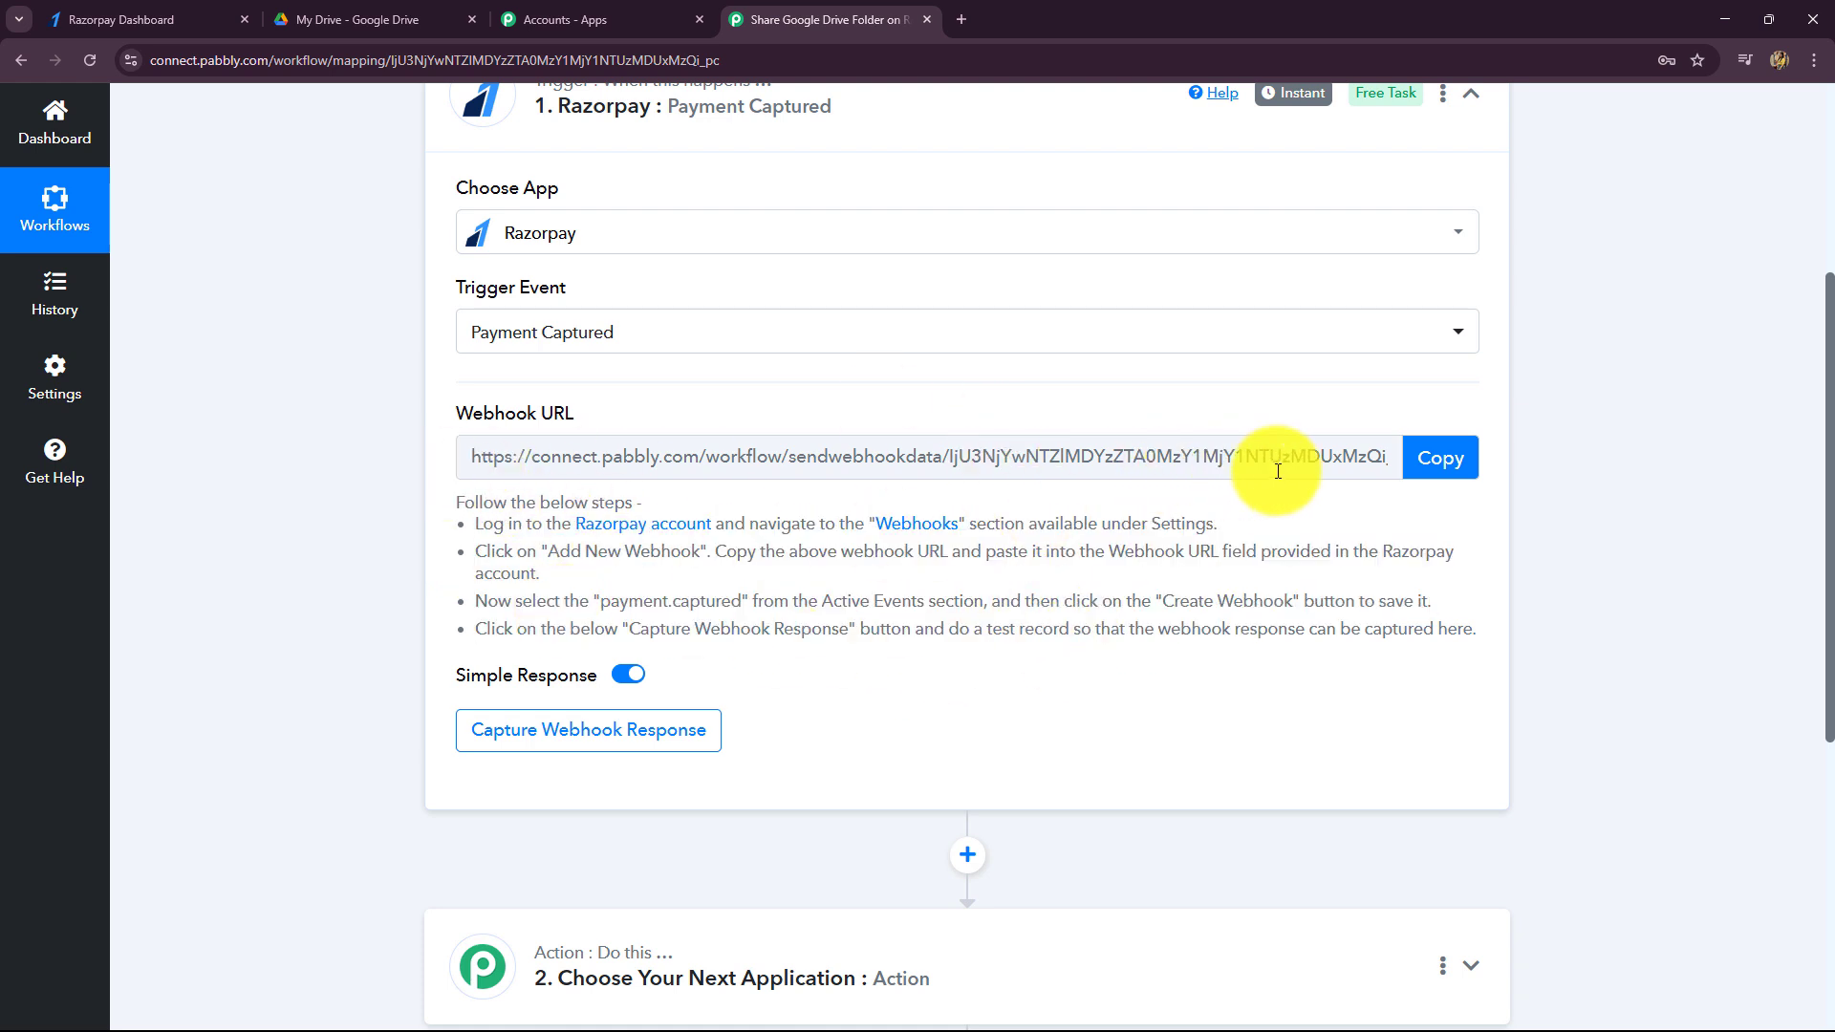
left_click(65, 15)
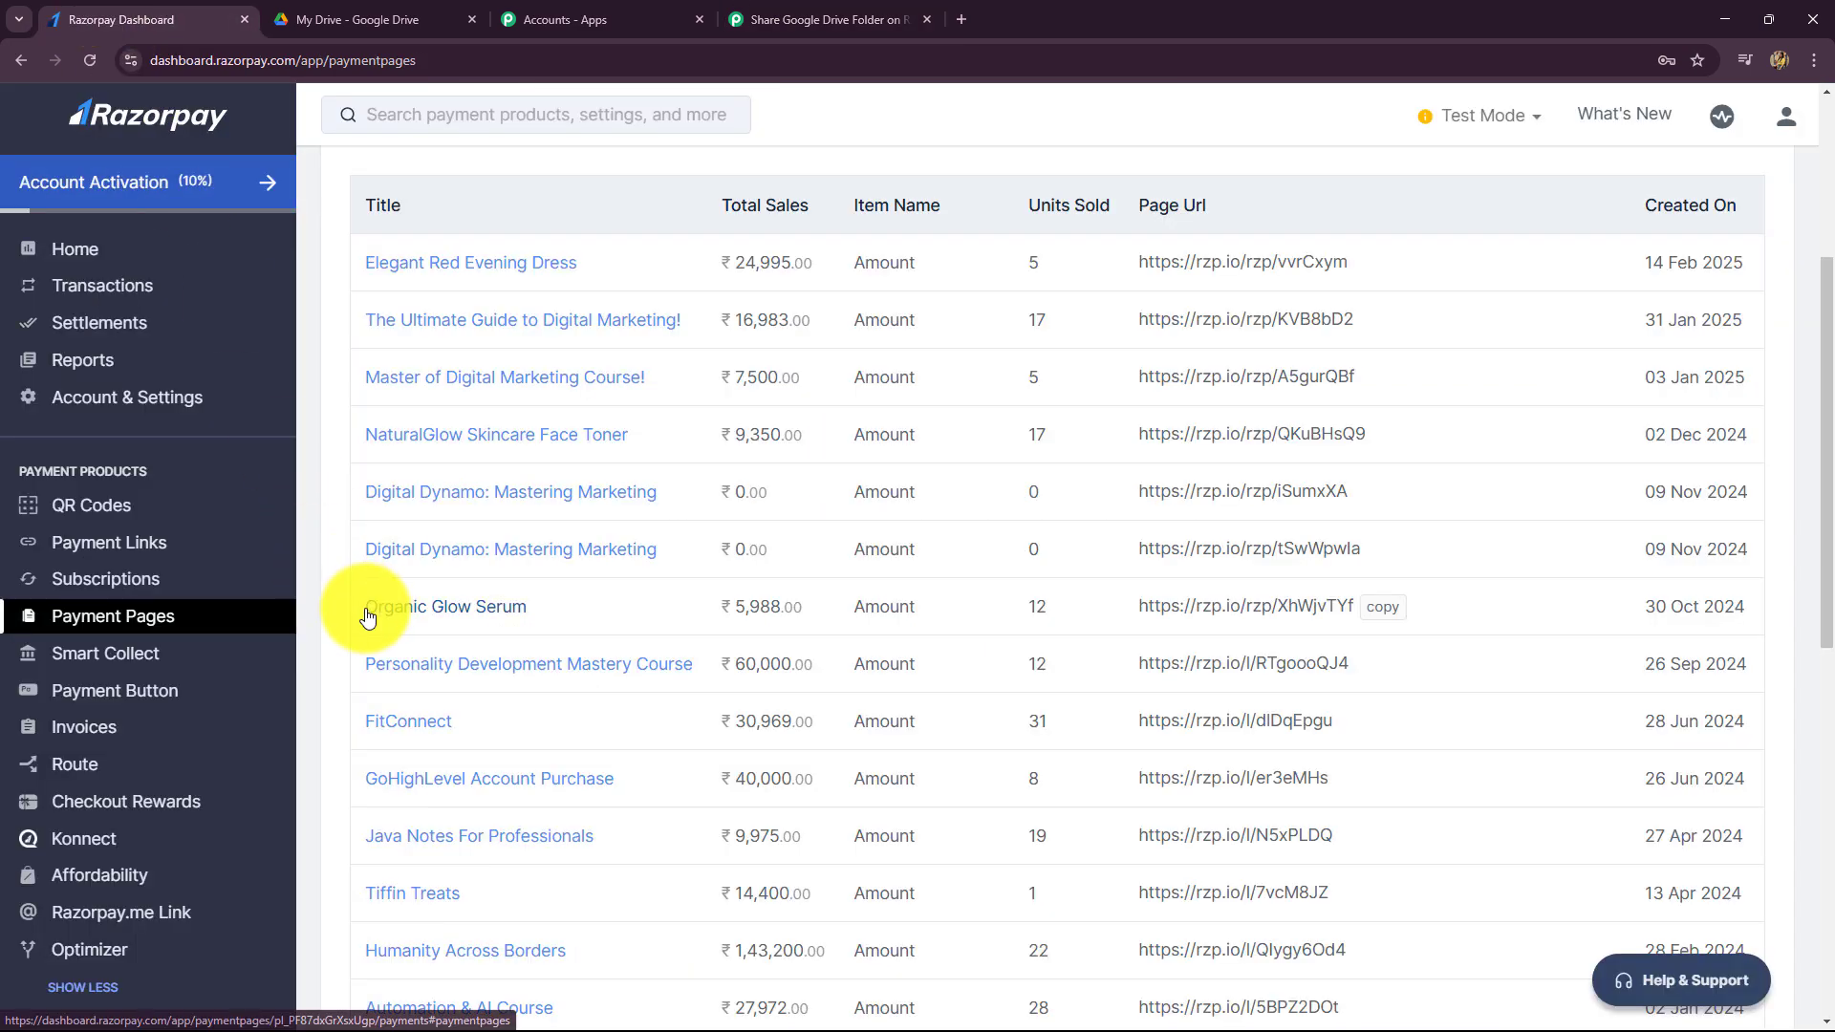
left_click(821, 19)
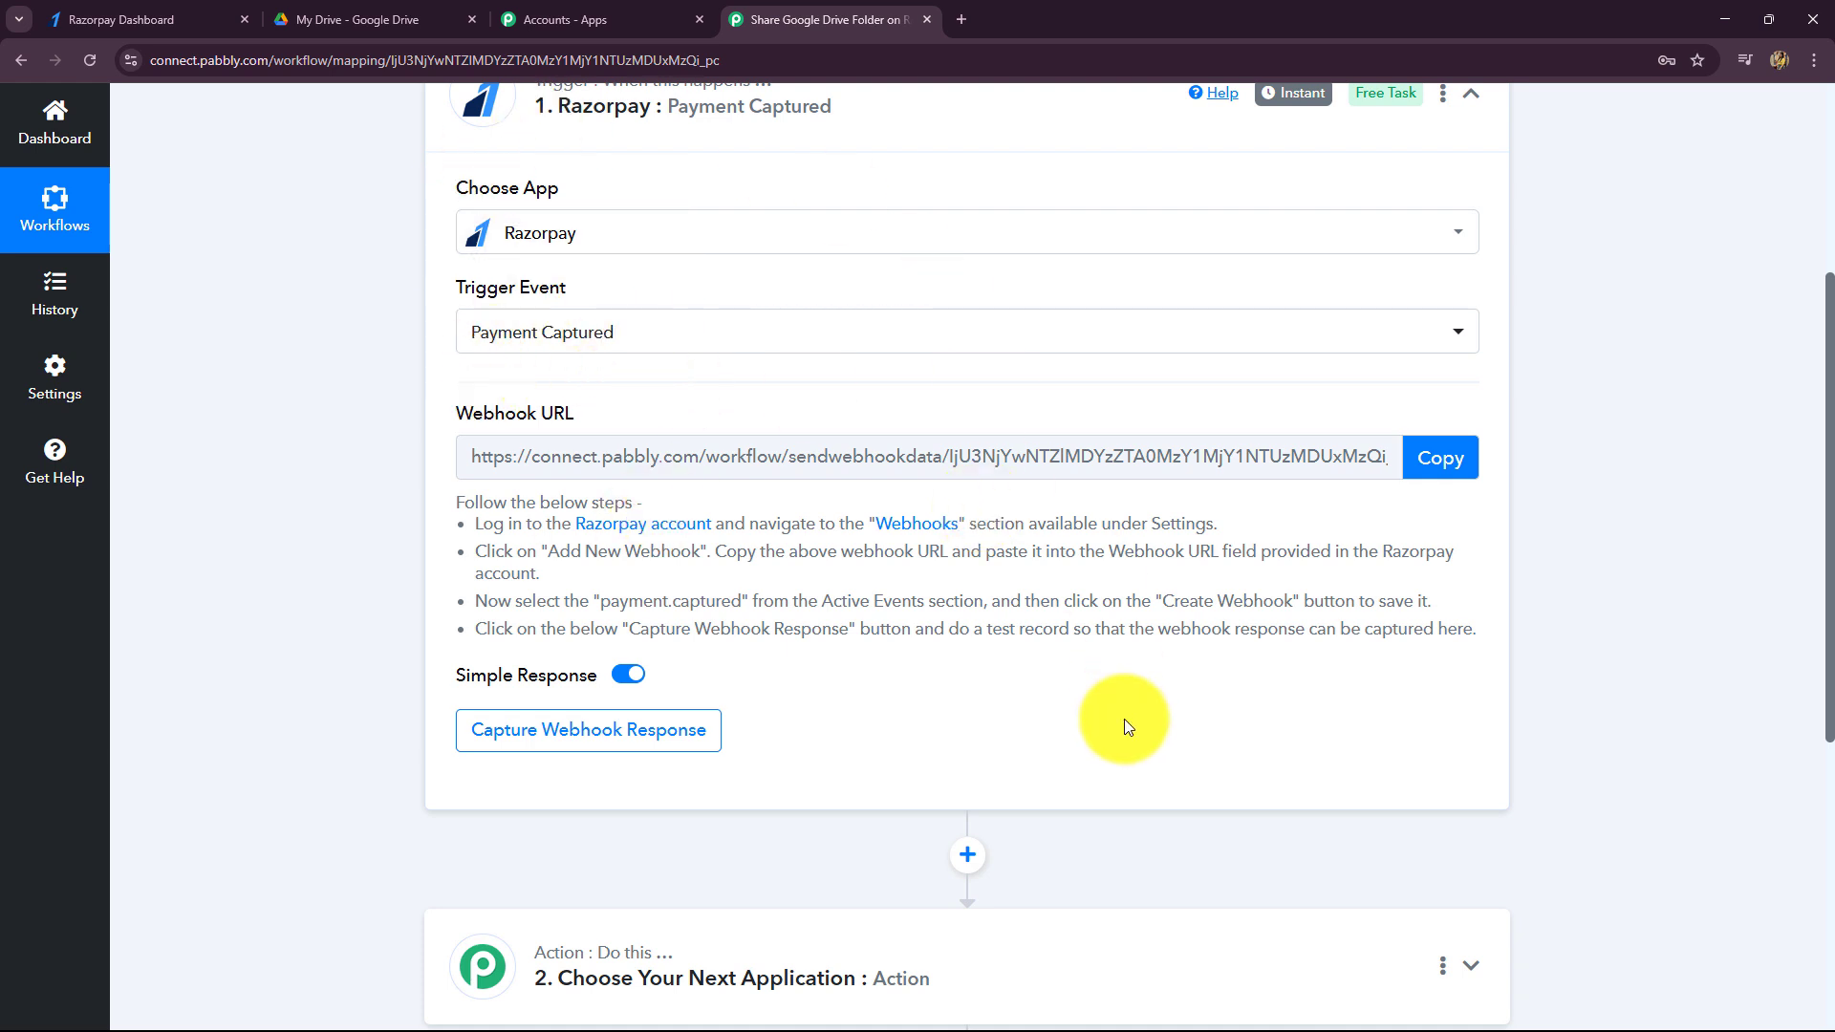
left_click(1440, 458)
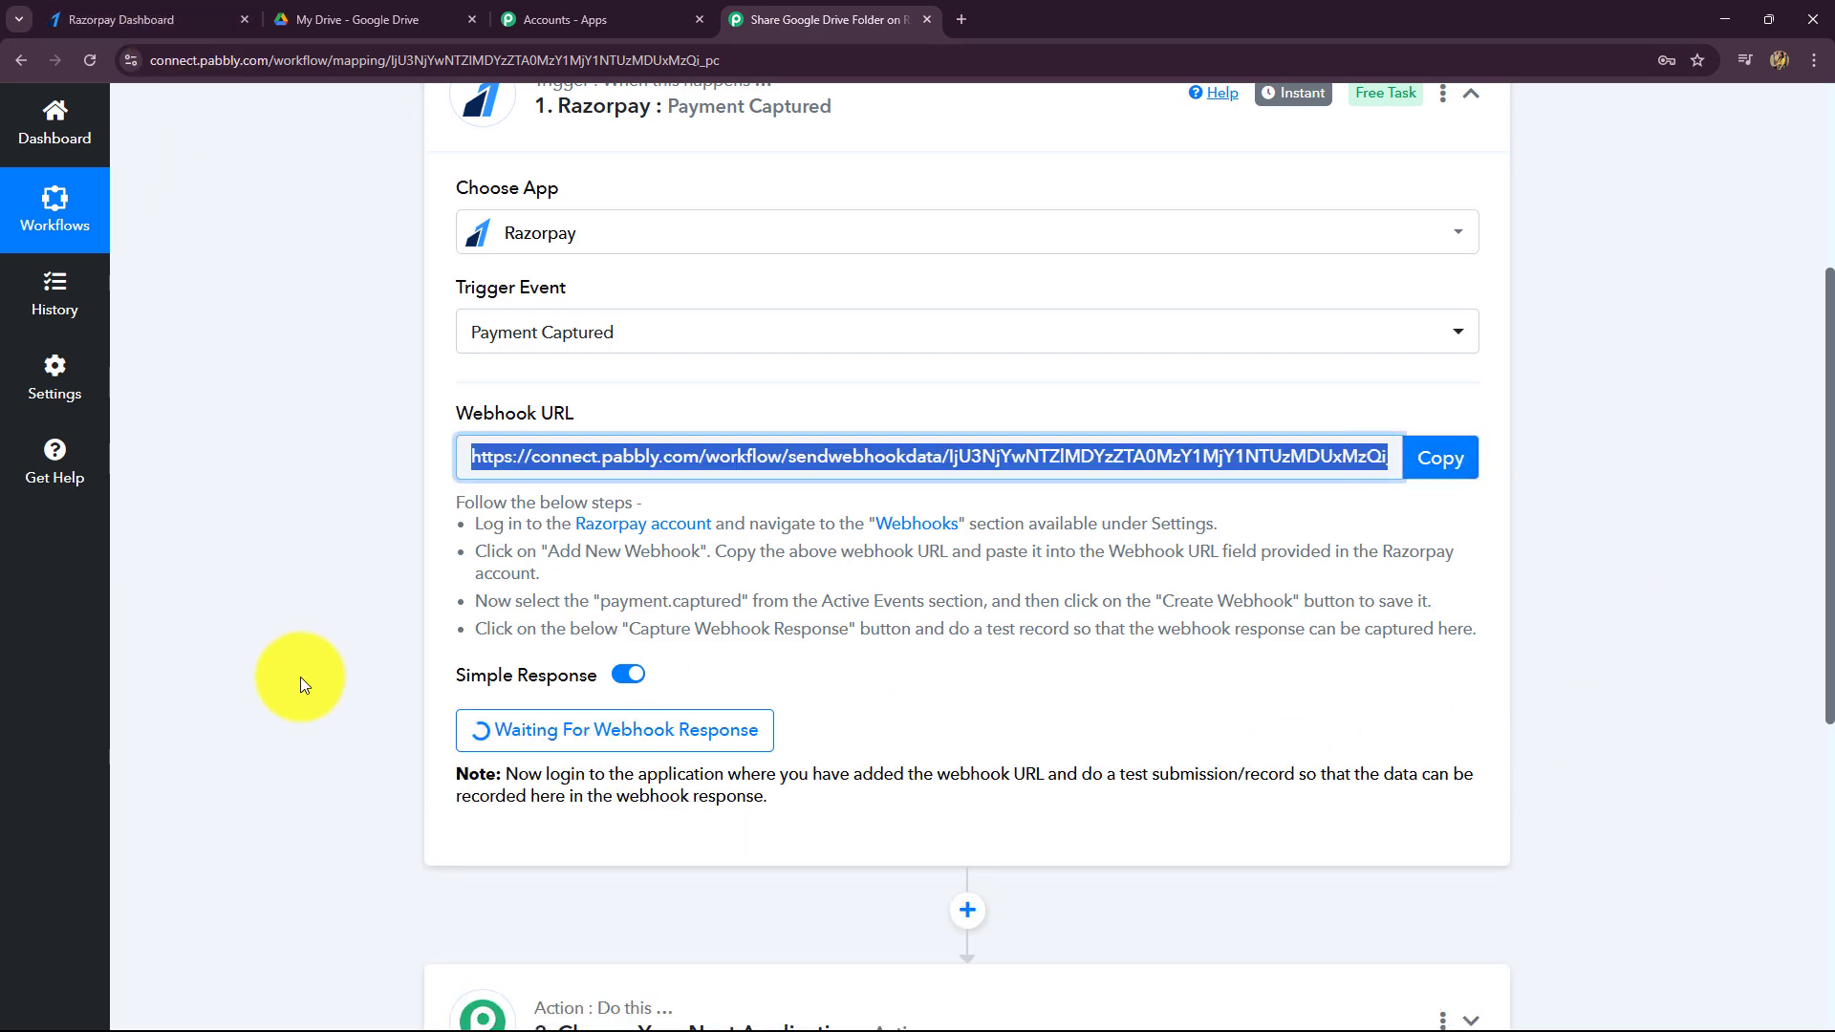
left_click(77, 19)
scroll(419, 600, "up", 5)
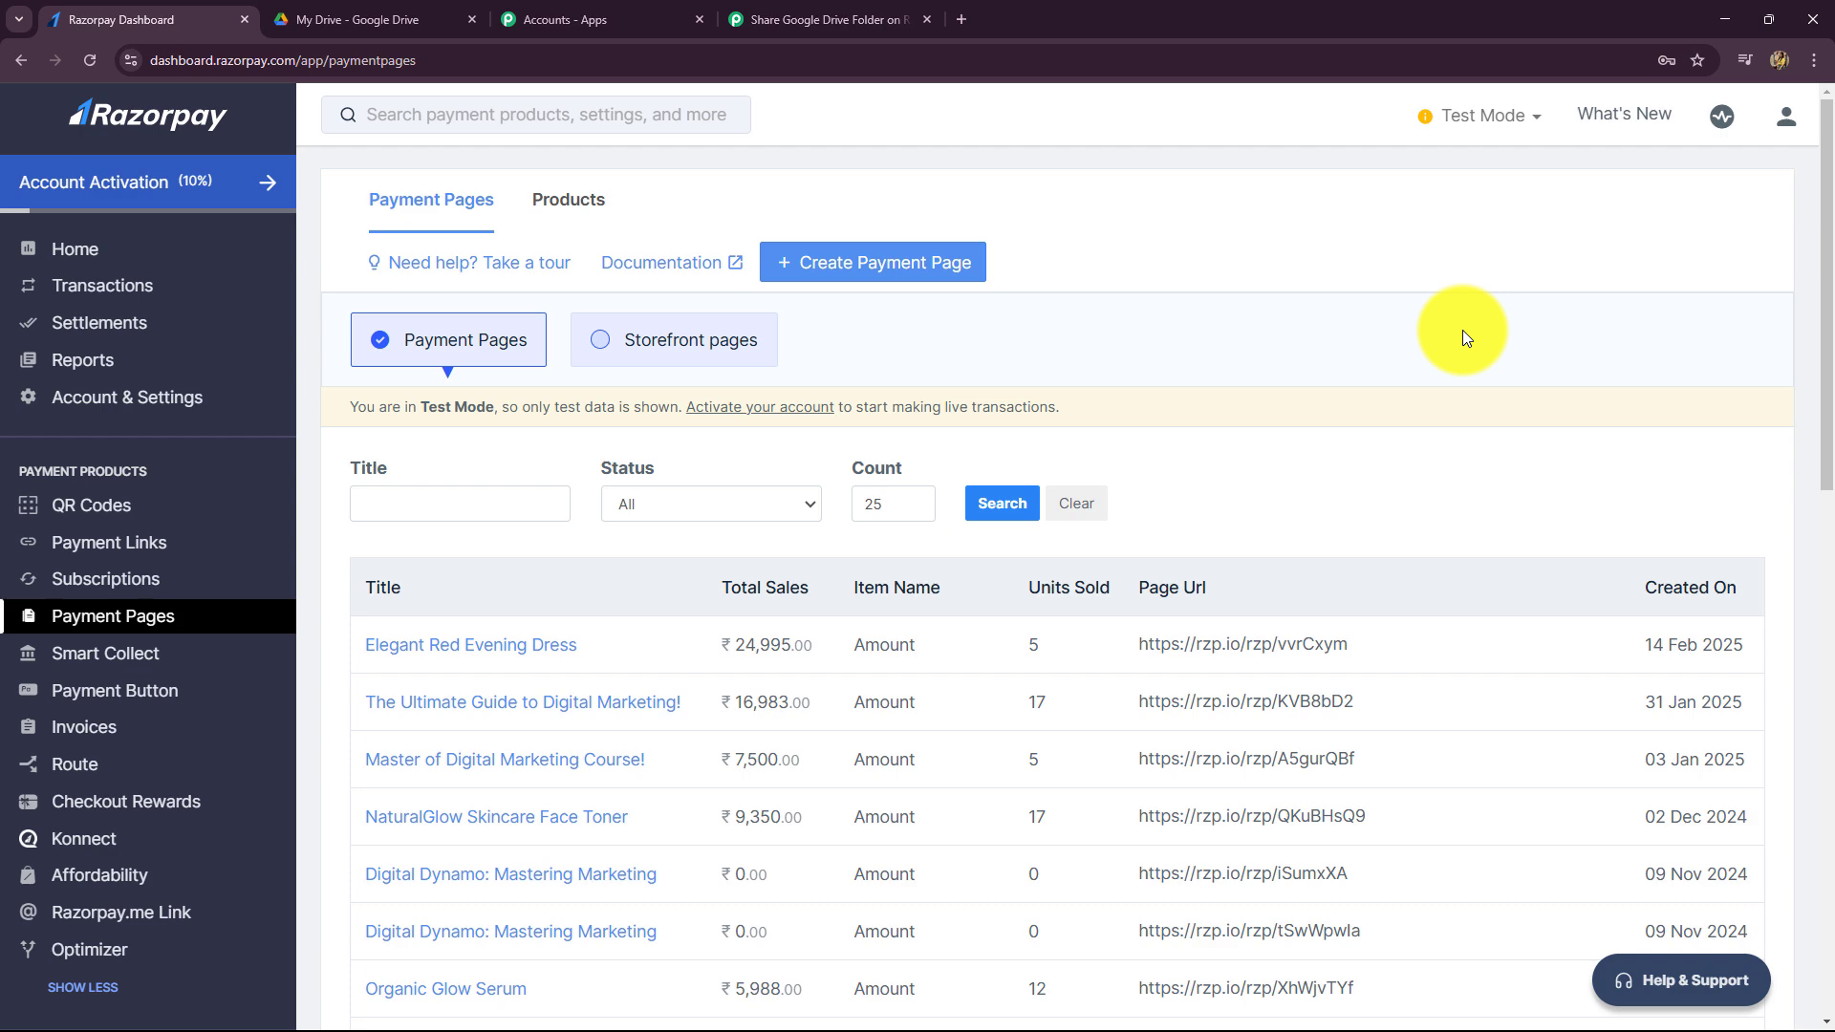
- Go to Account & Settings > Webhooks and begin adding a new webhook
left_click(144, 408)
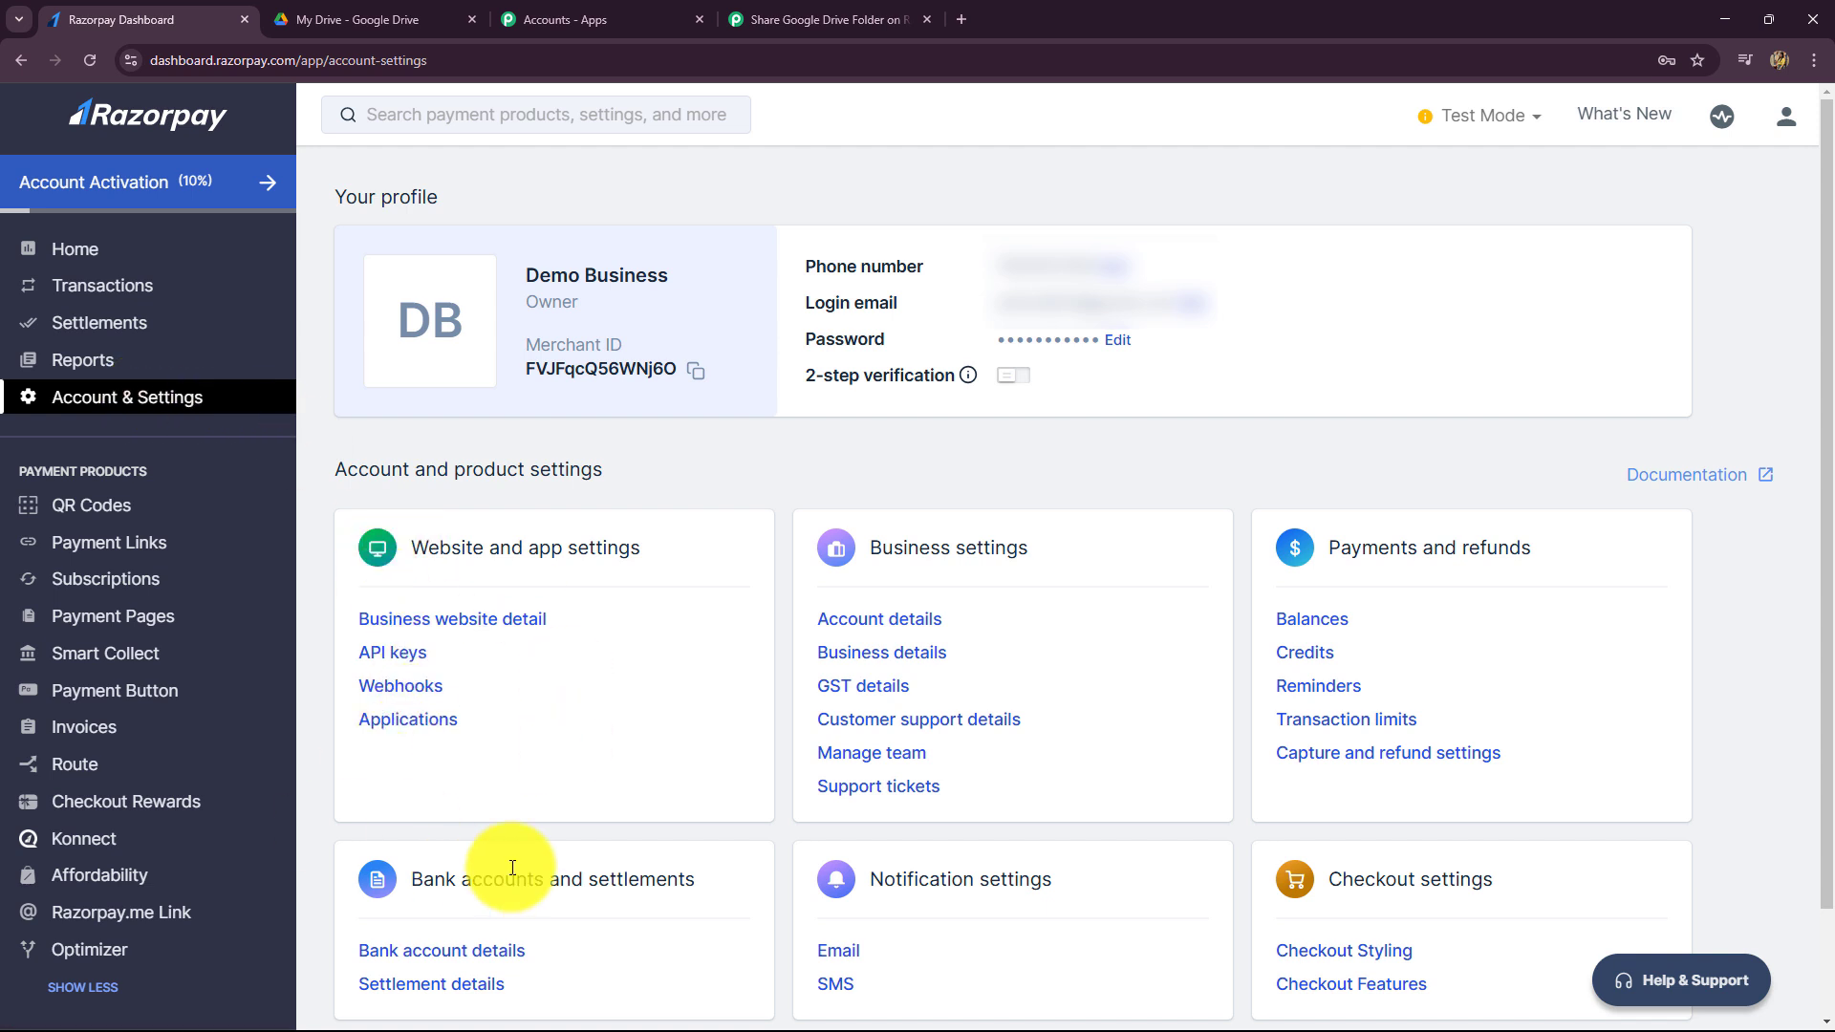
left_click(399, 685)
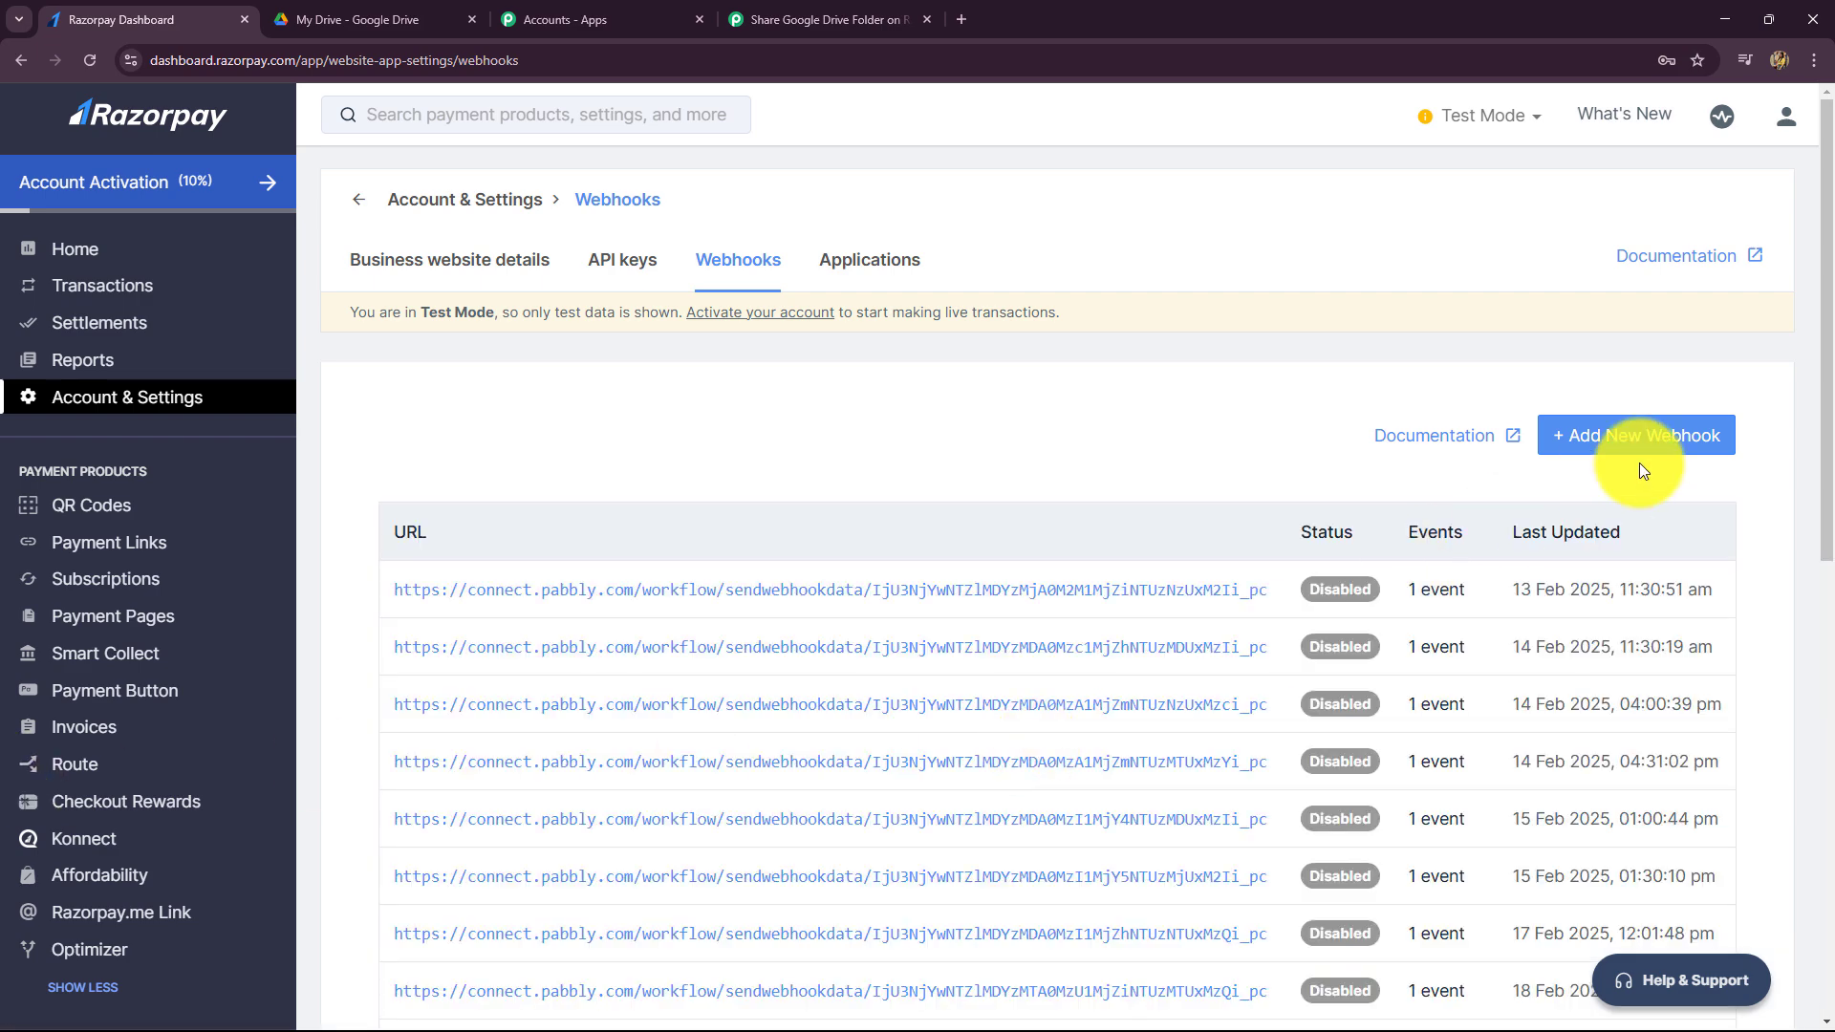
left_click(1660, 440)
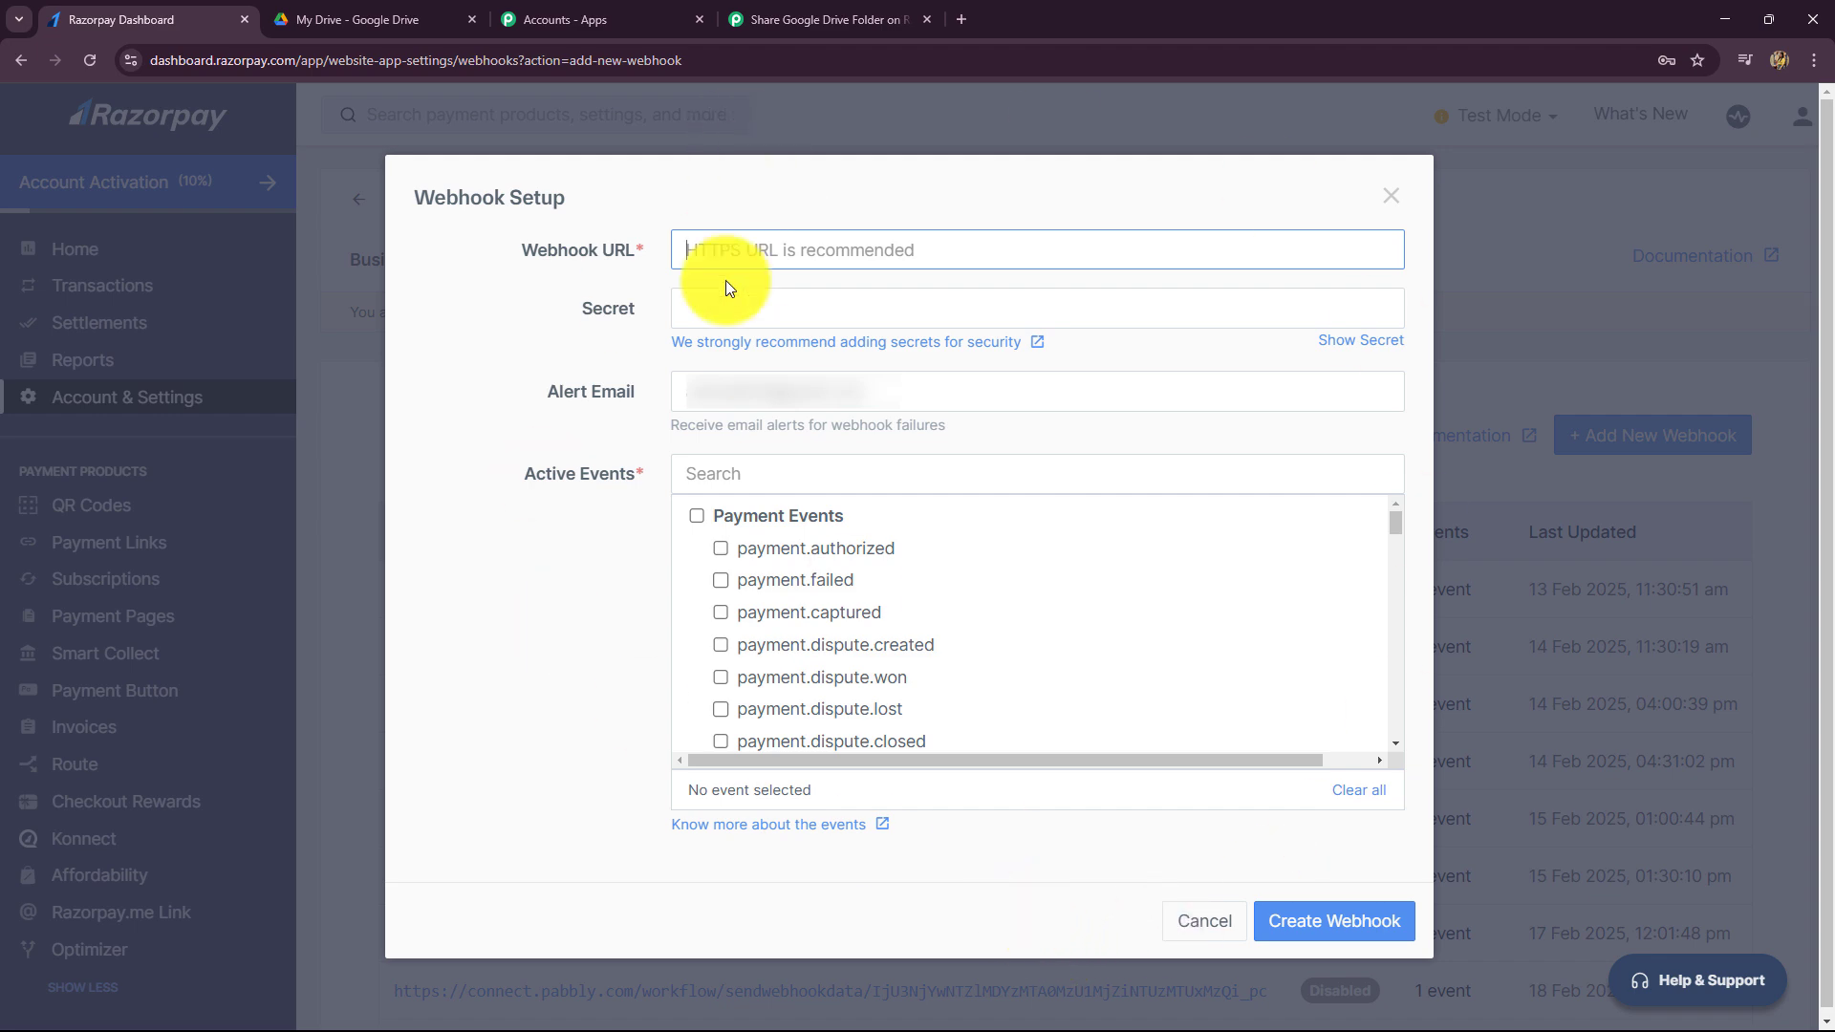
- Create a Razorpay webhook with the pasted Pabbly URL, subscribed to payment.captured events
key("ctrl+v")
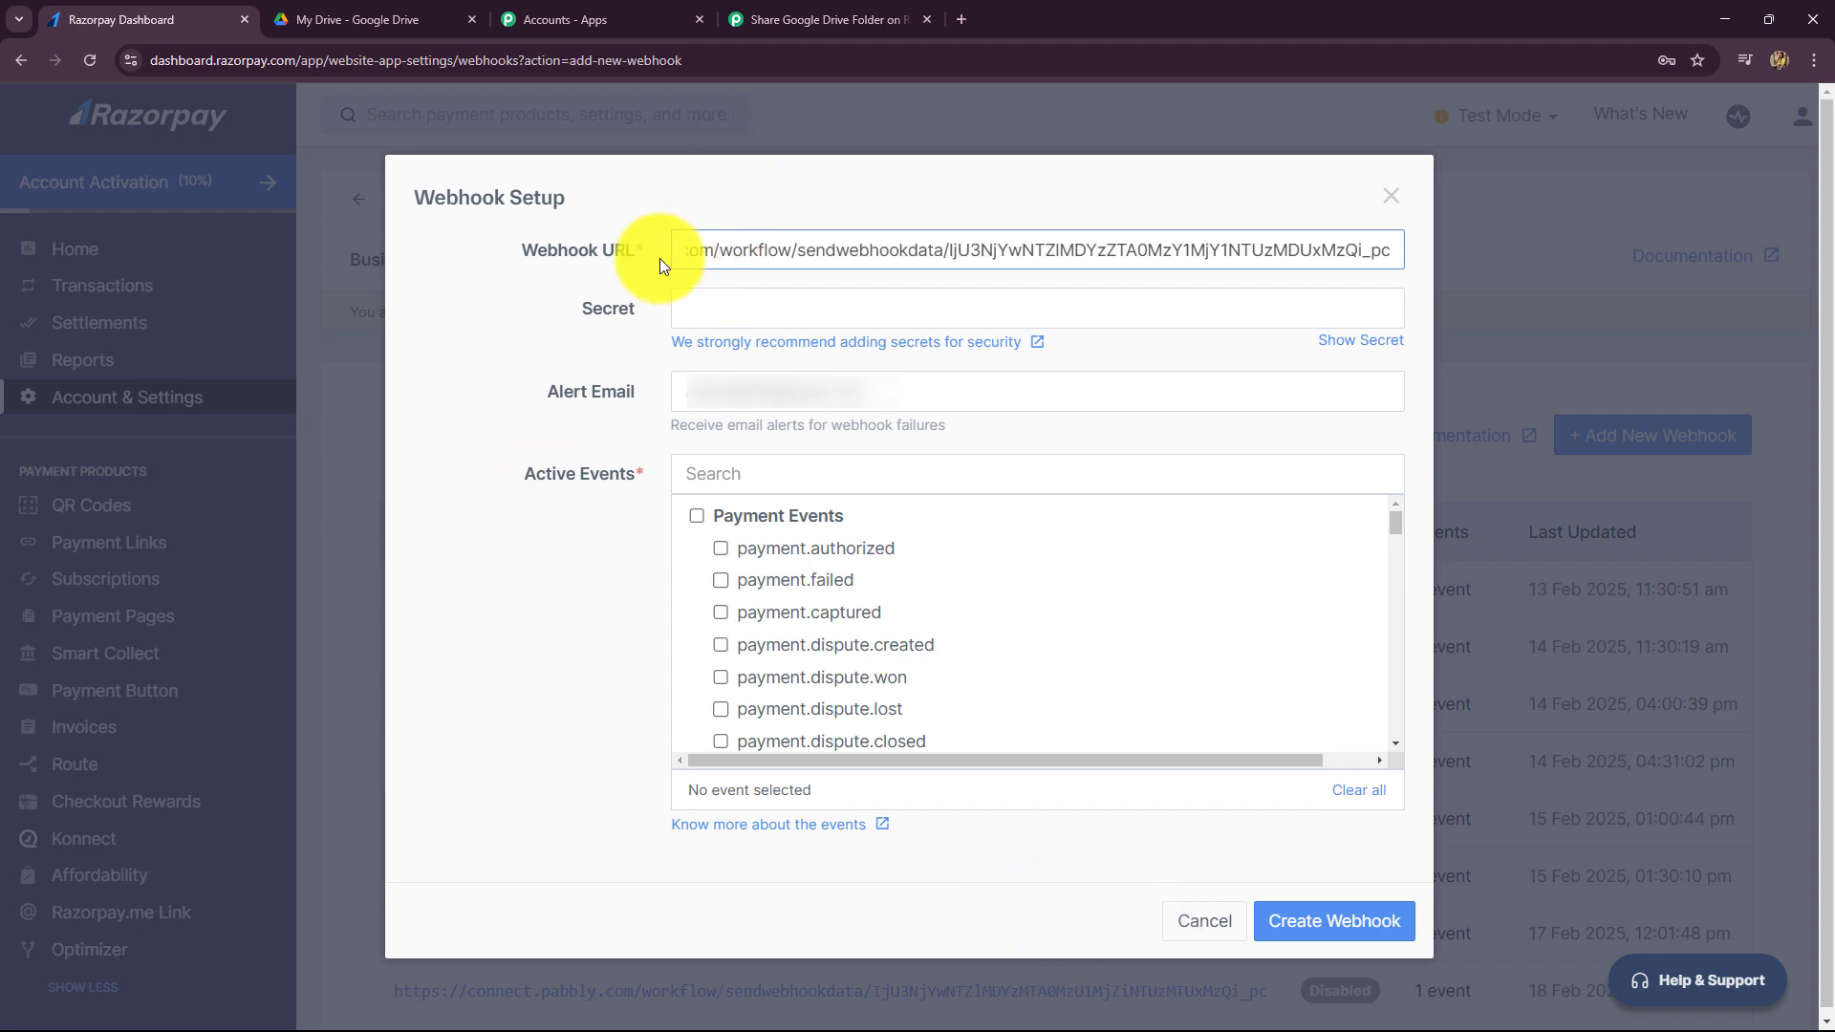
left_click(836, 18)
left_click(93, 17)
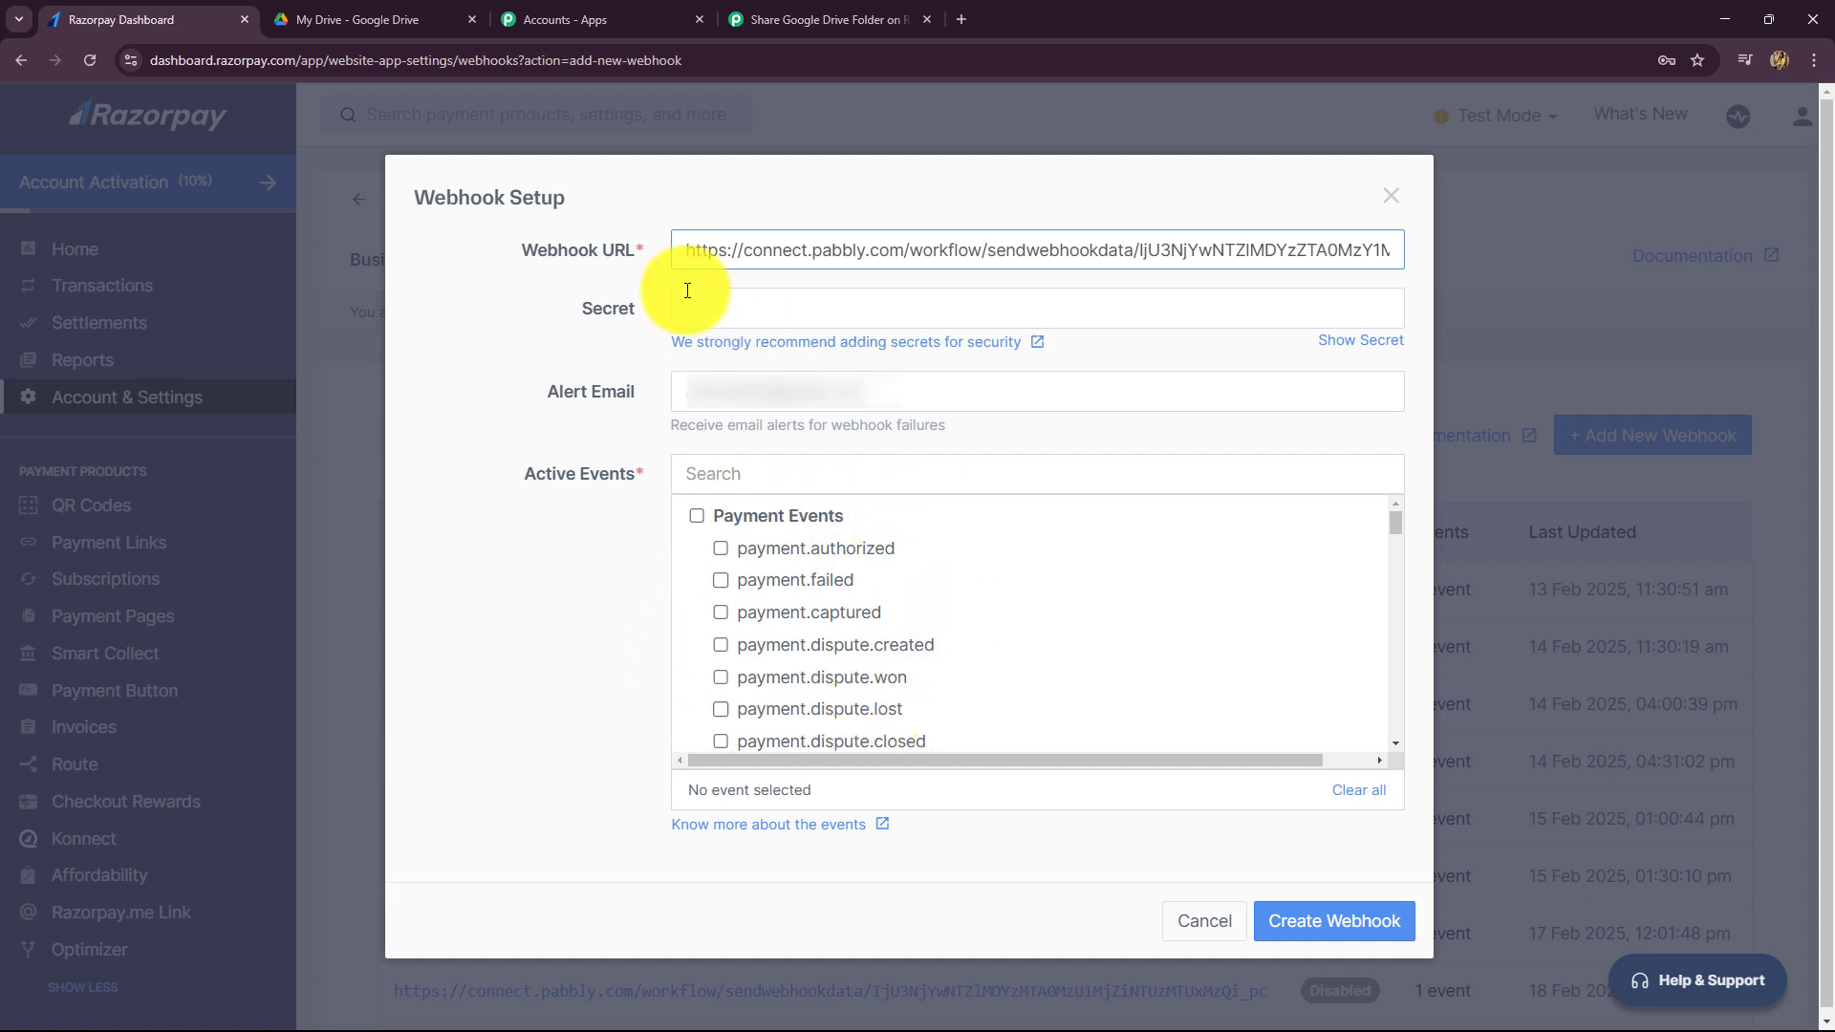
left_click(833, 19)
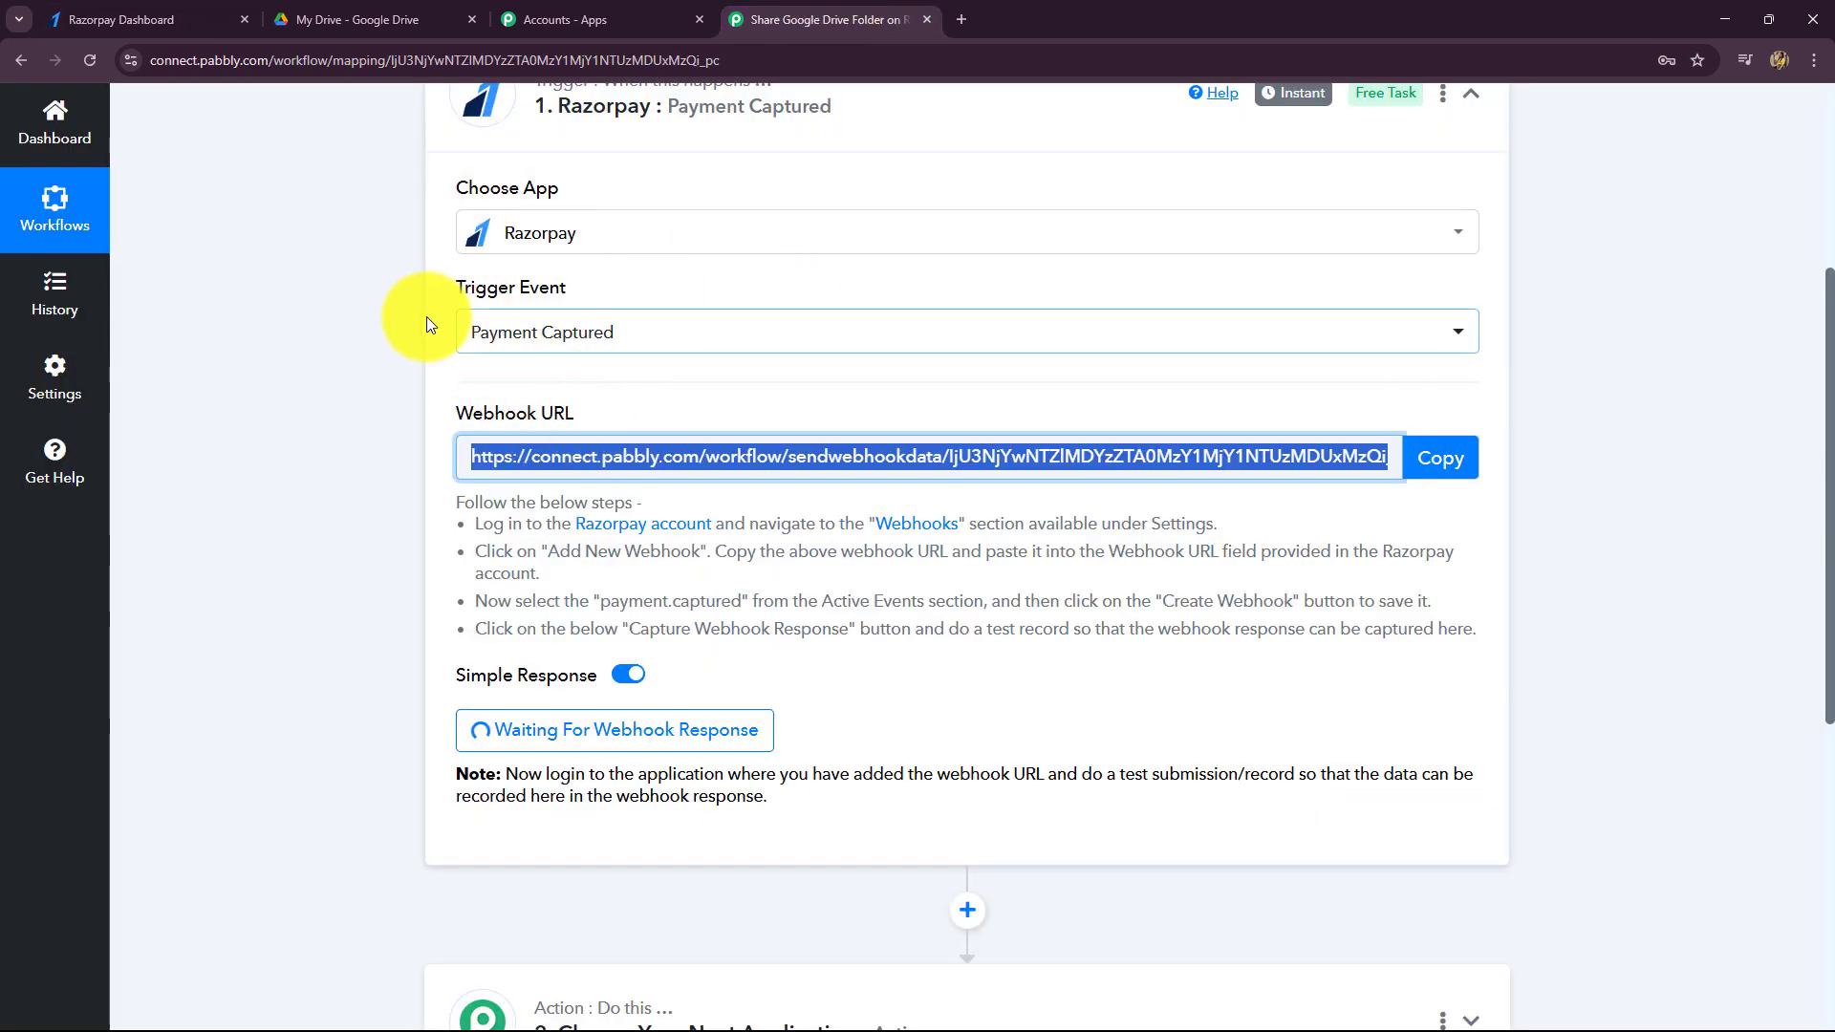
left_click(129, 18)
left_click(720, 612)
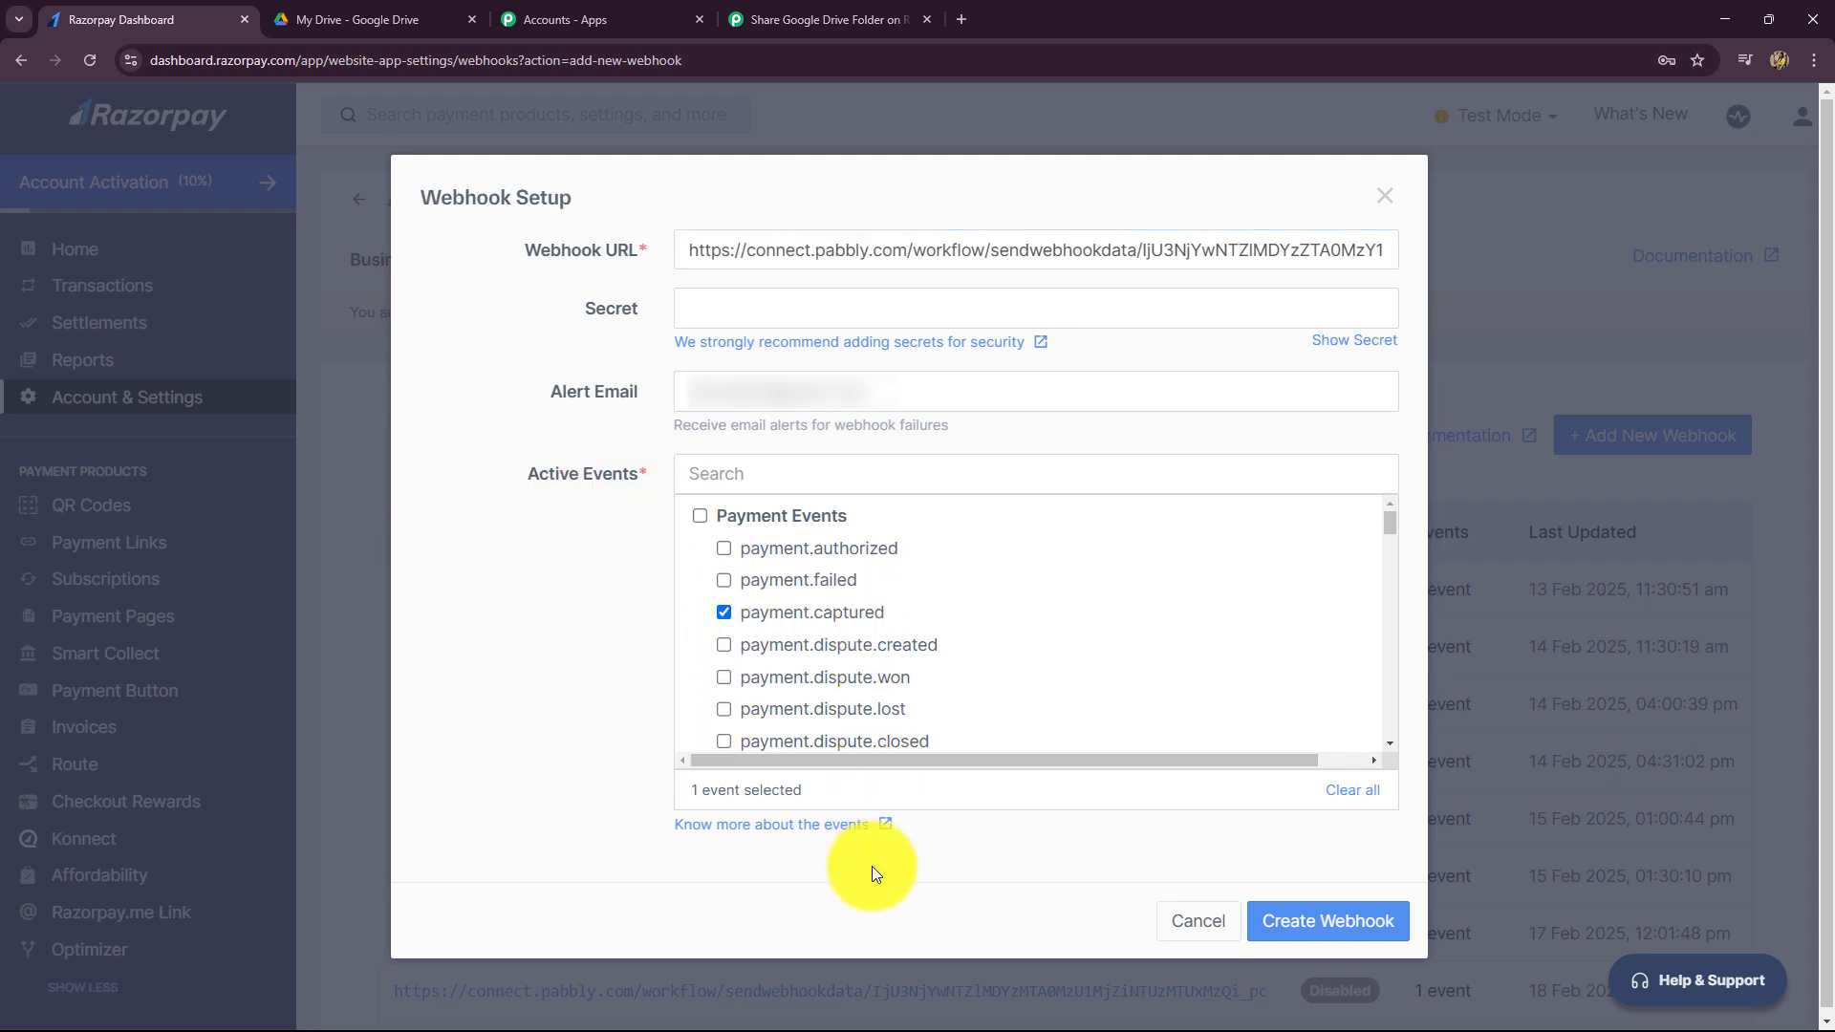
left_click(1362, 920)
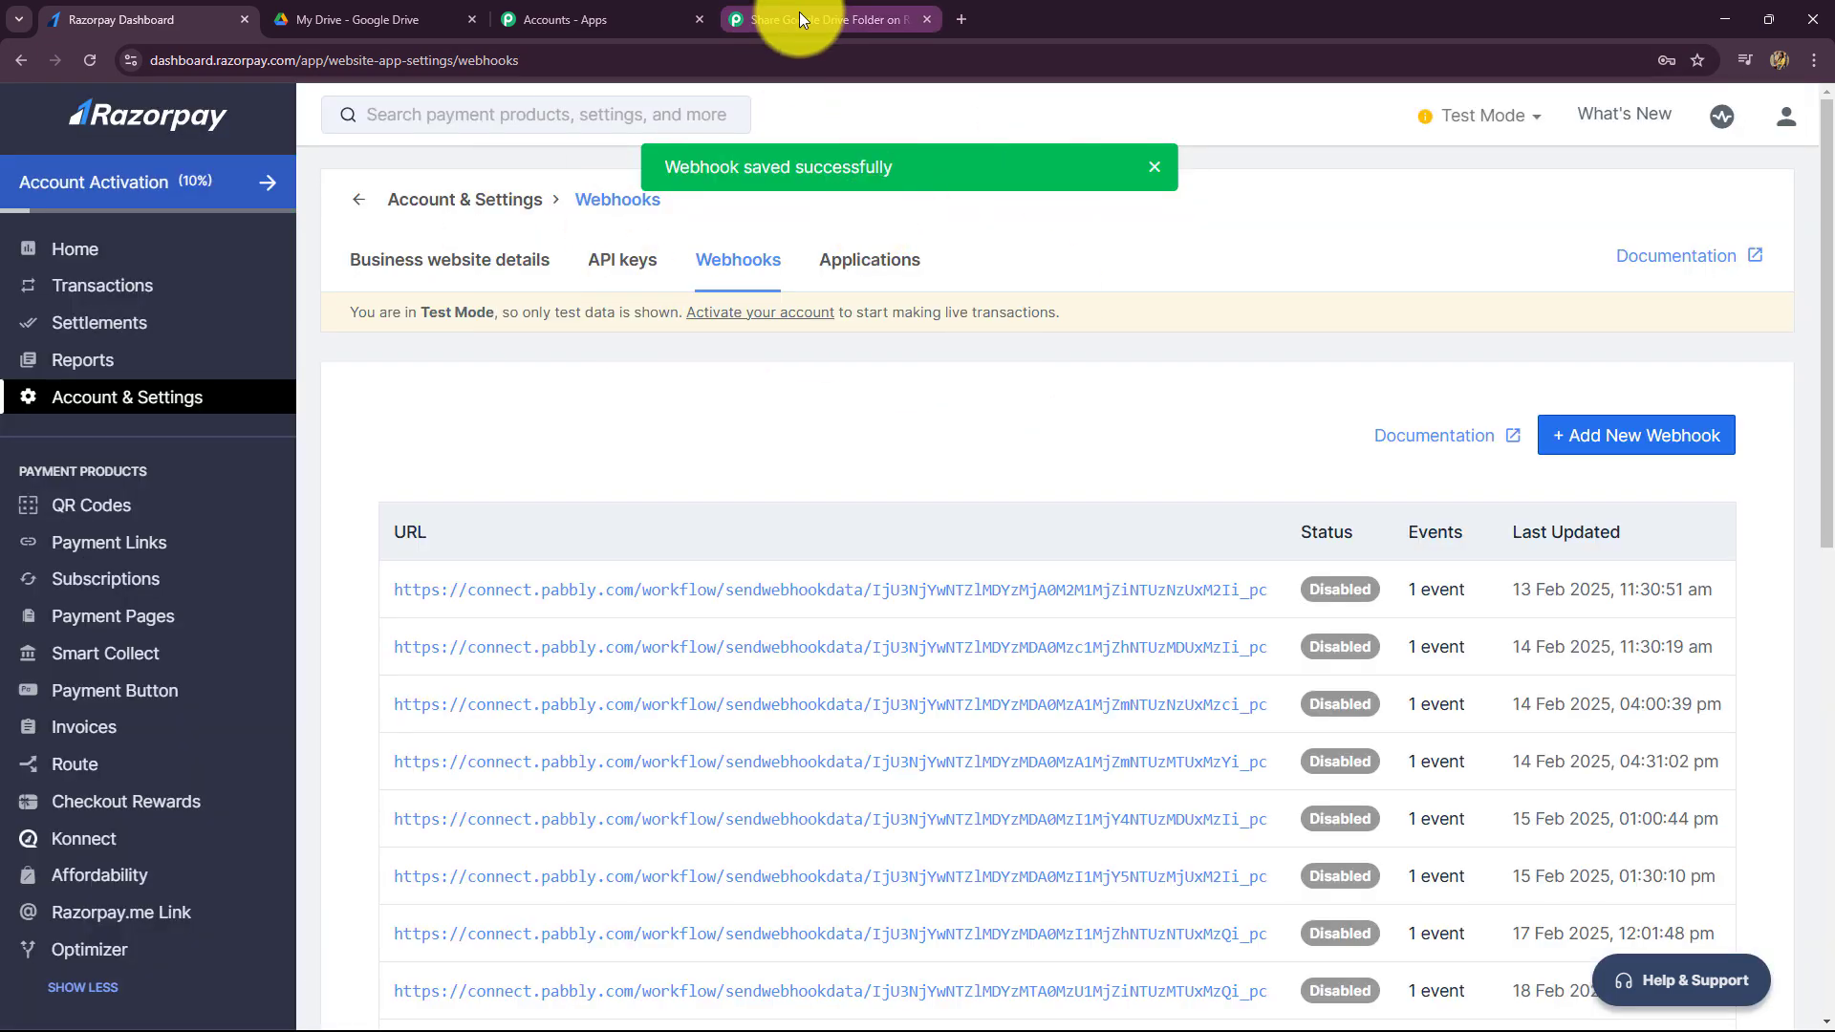
left_click(799, 11)
- Read the trigger's test-submission note under Waiting For Webhook Response, then return to Razorpay Webhooks
scroll(1185, 545, "down", 4)
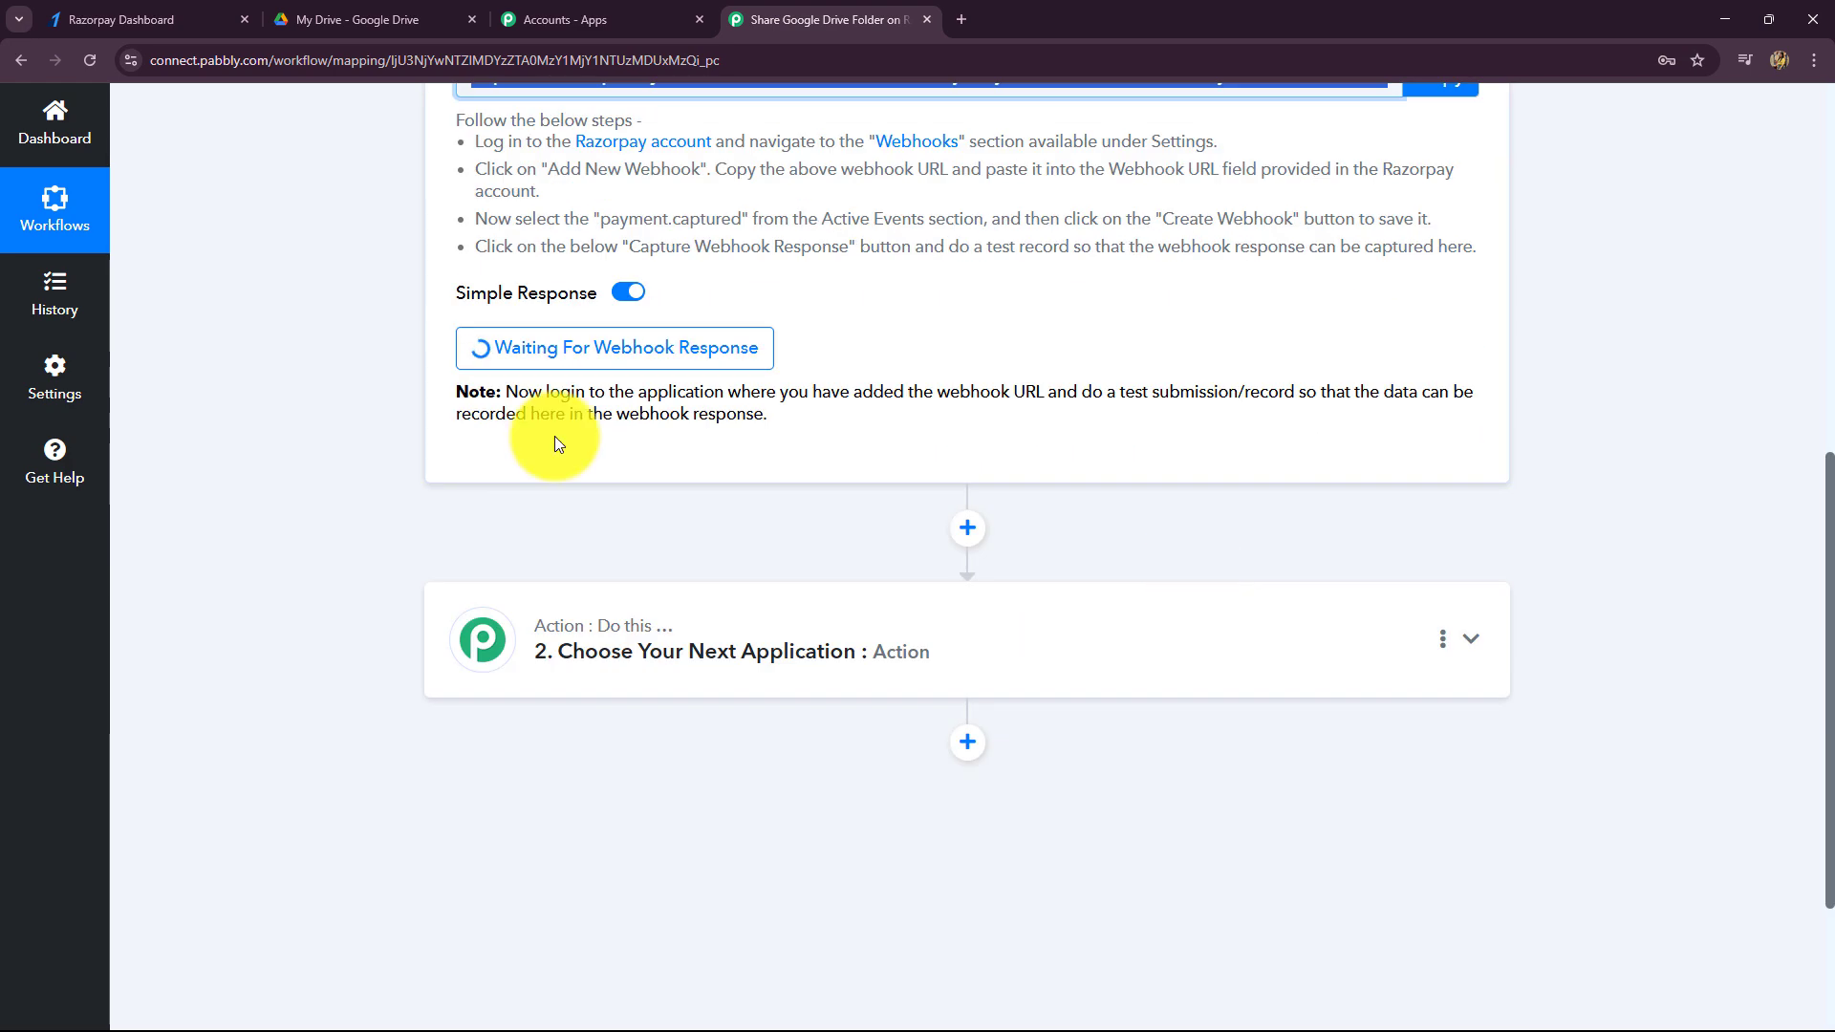
scroll(592, 473, "up", 5)
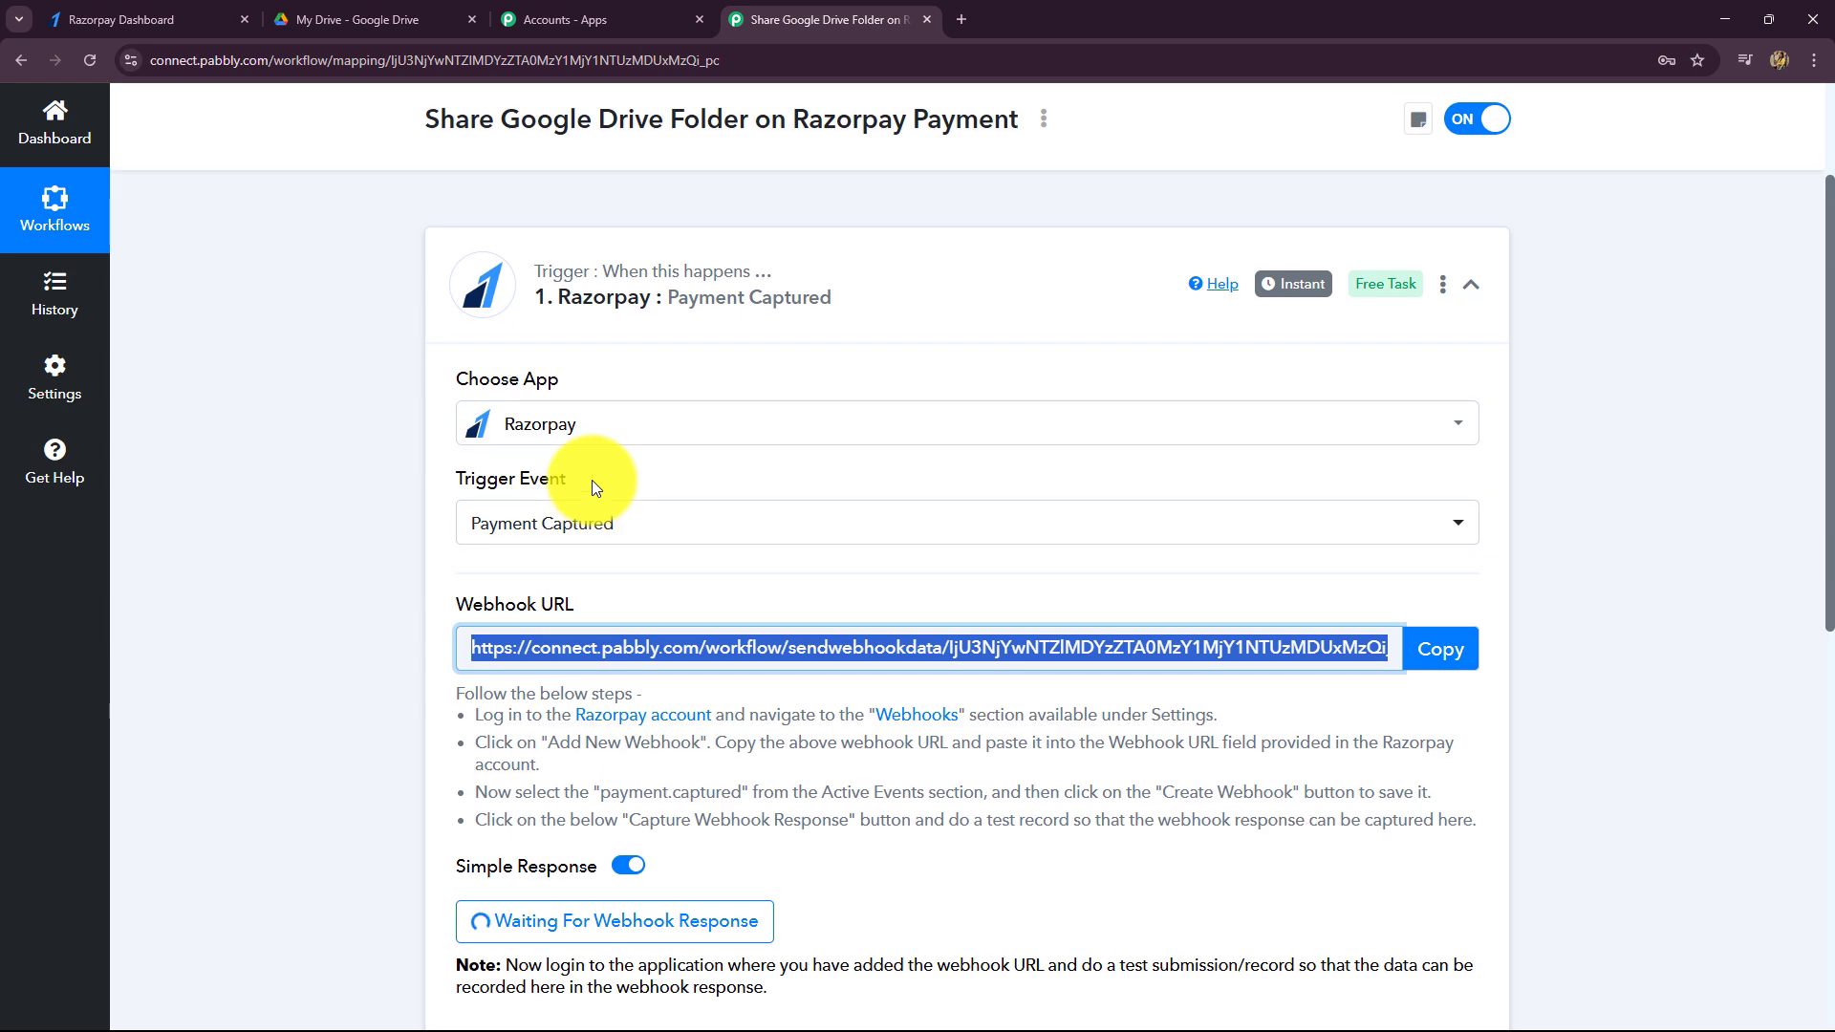
scroll(430, 575, "down", 3)
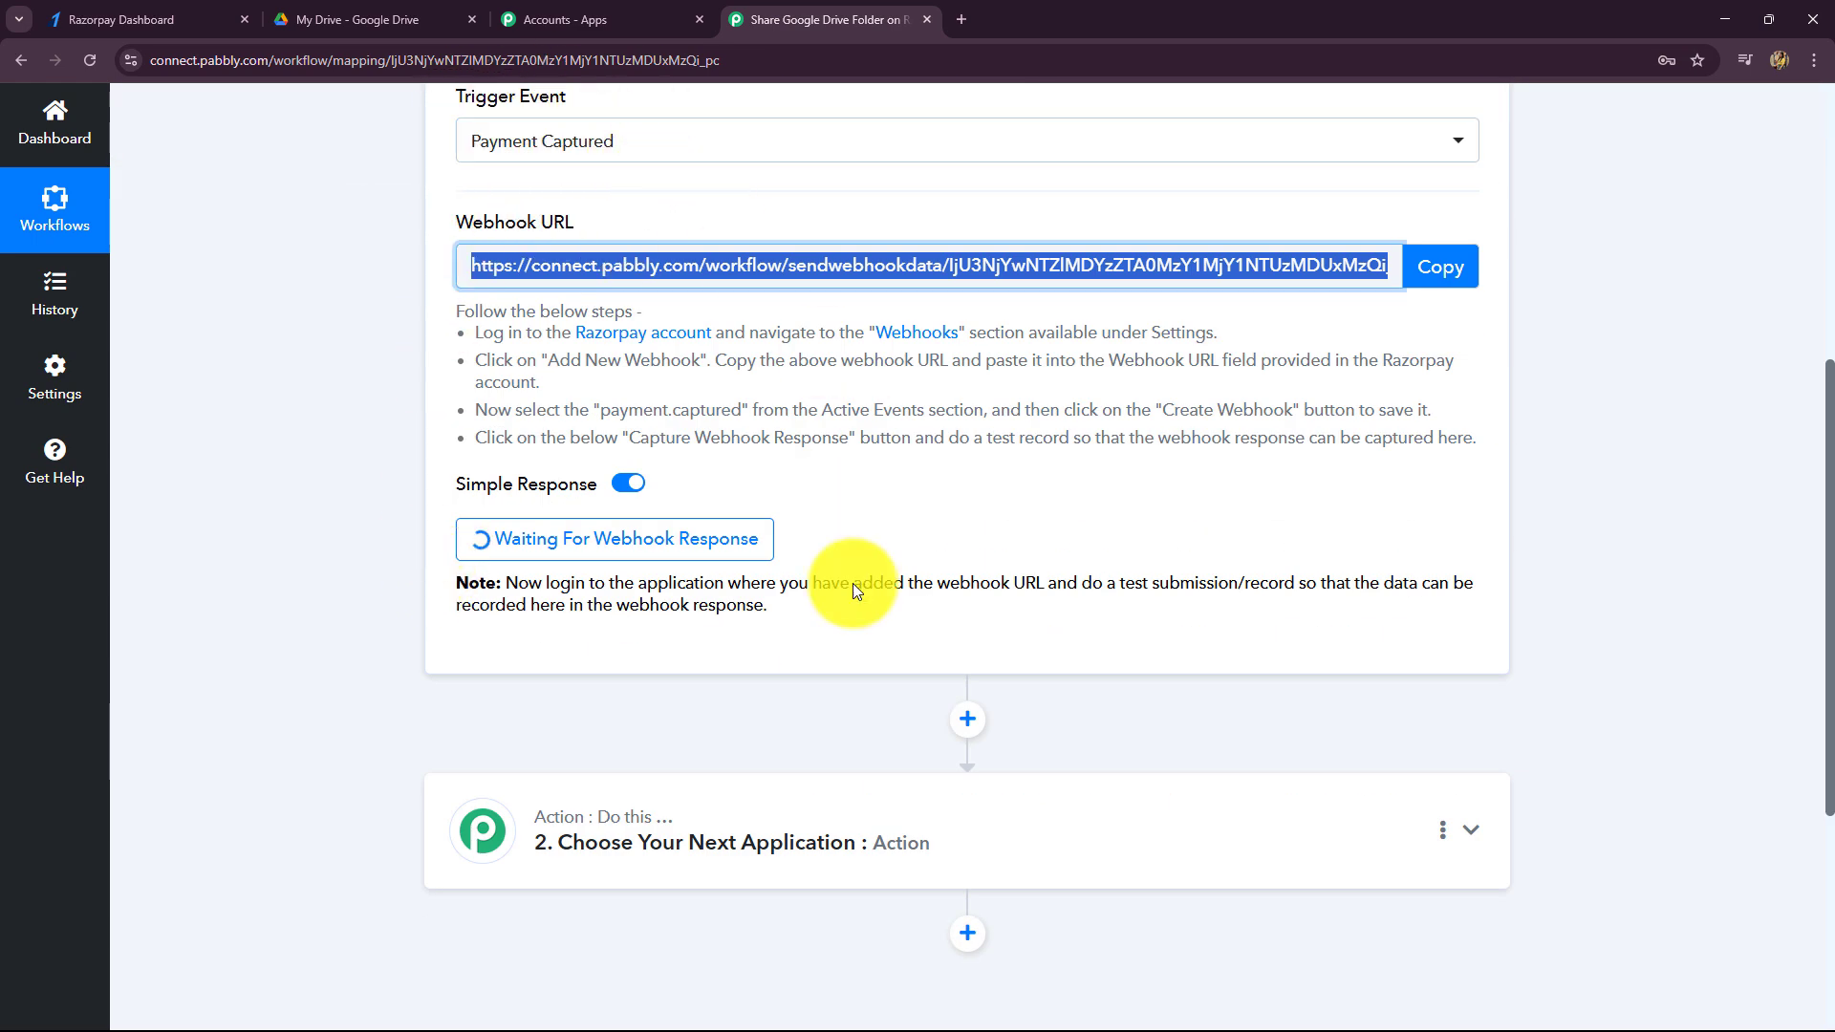
left_click_drag(586, 587, 799, 617)
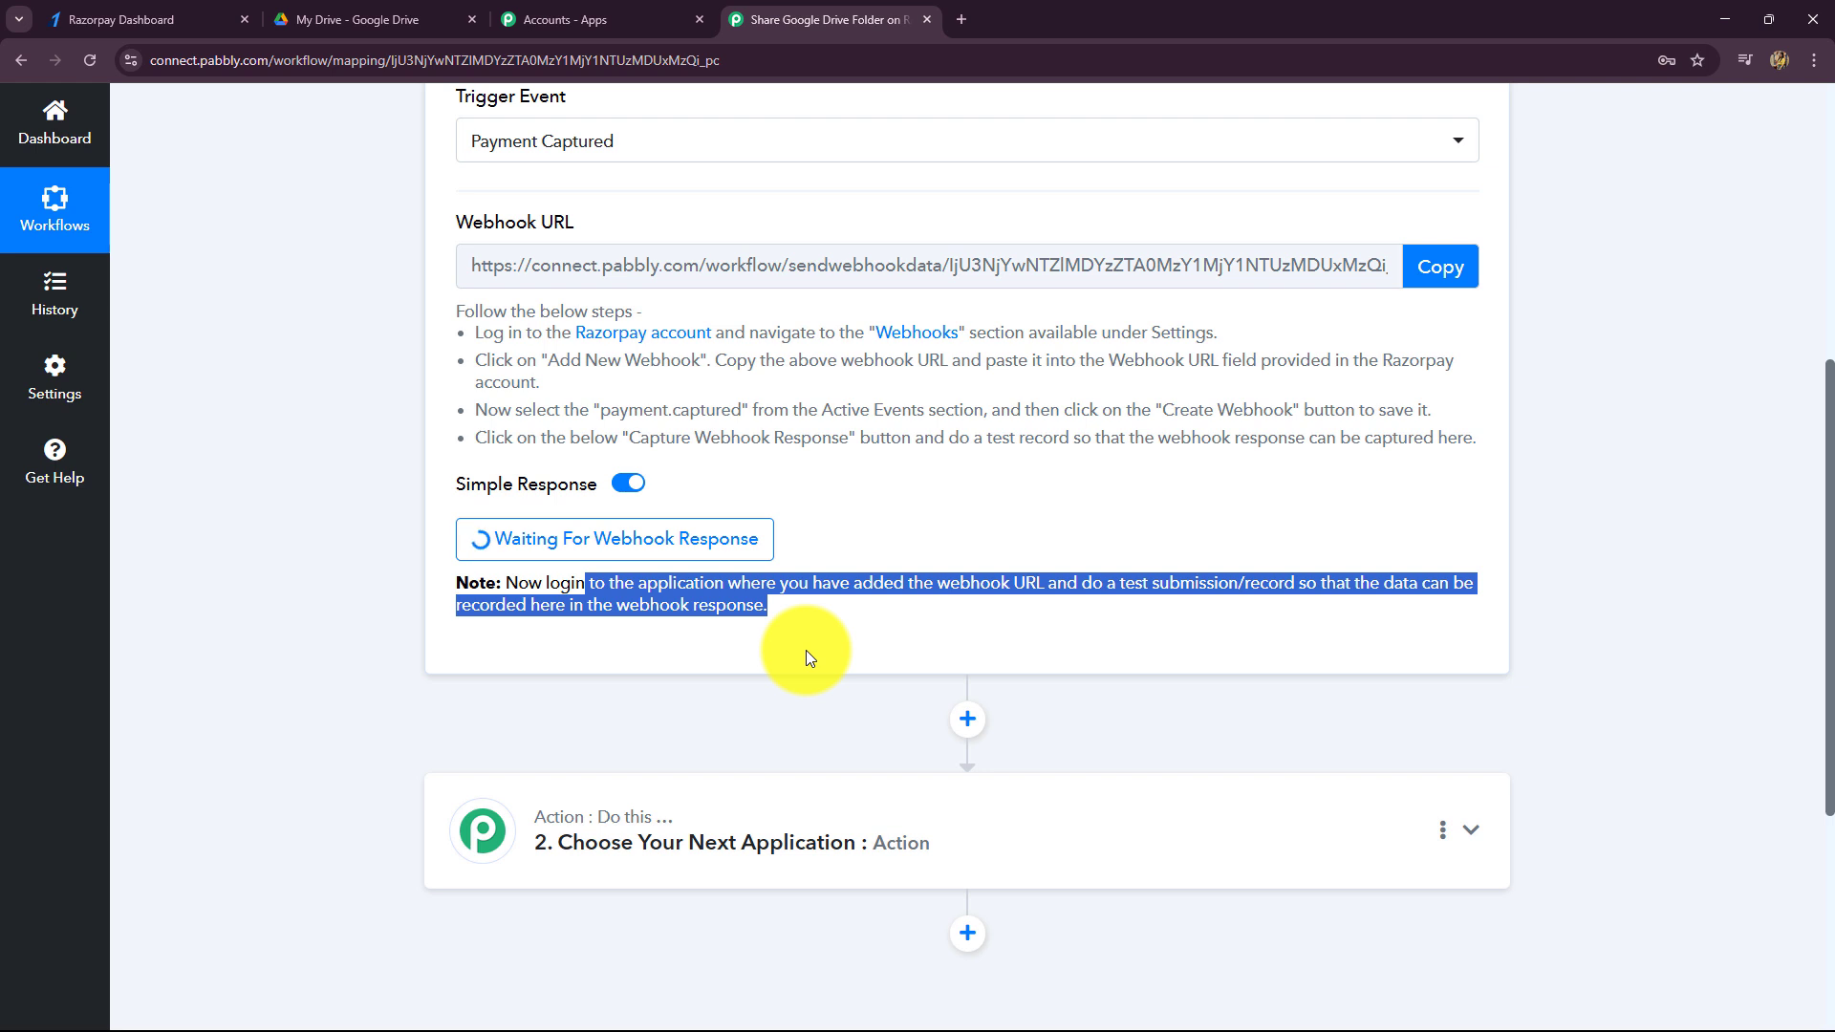
left_click(806, 650)
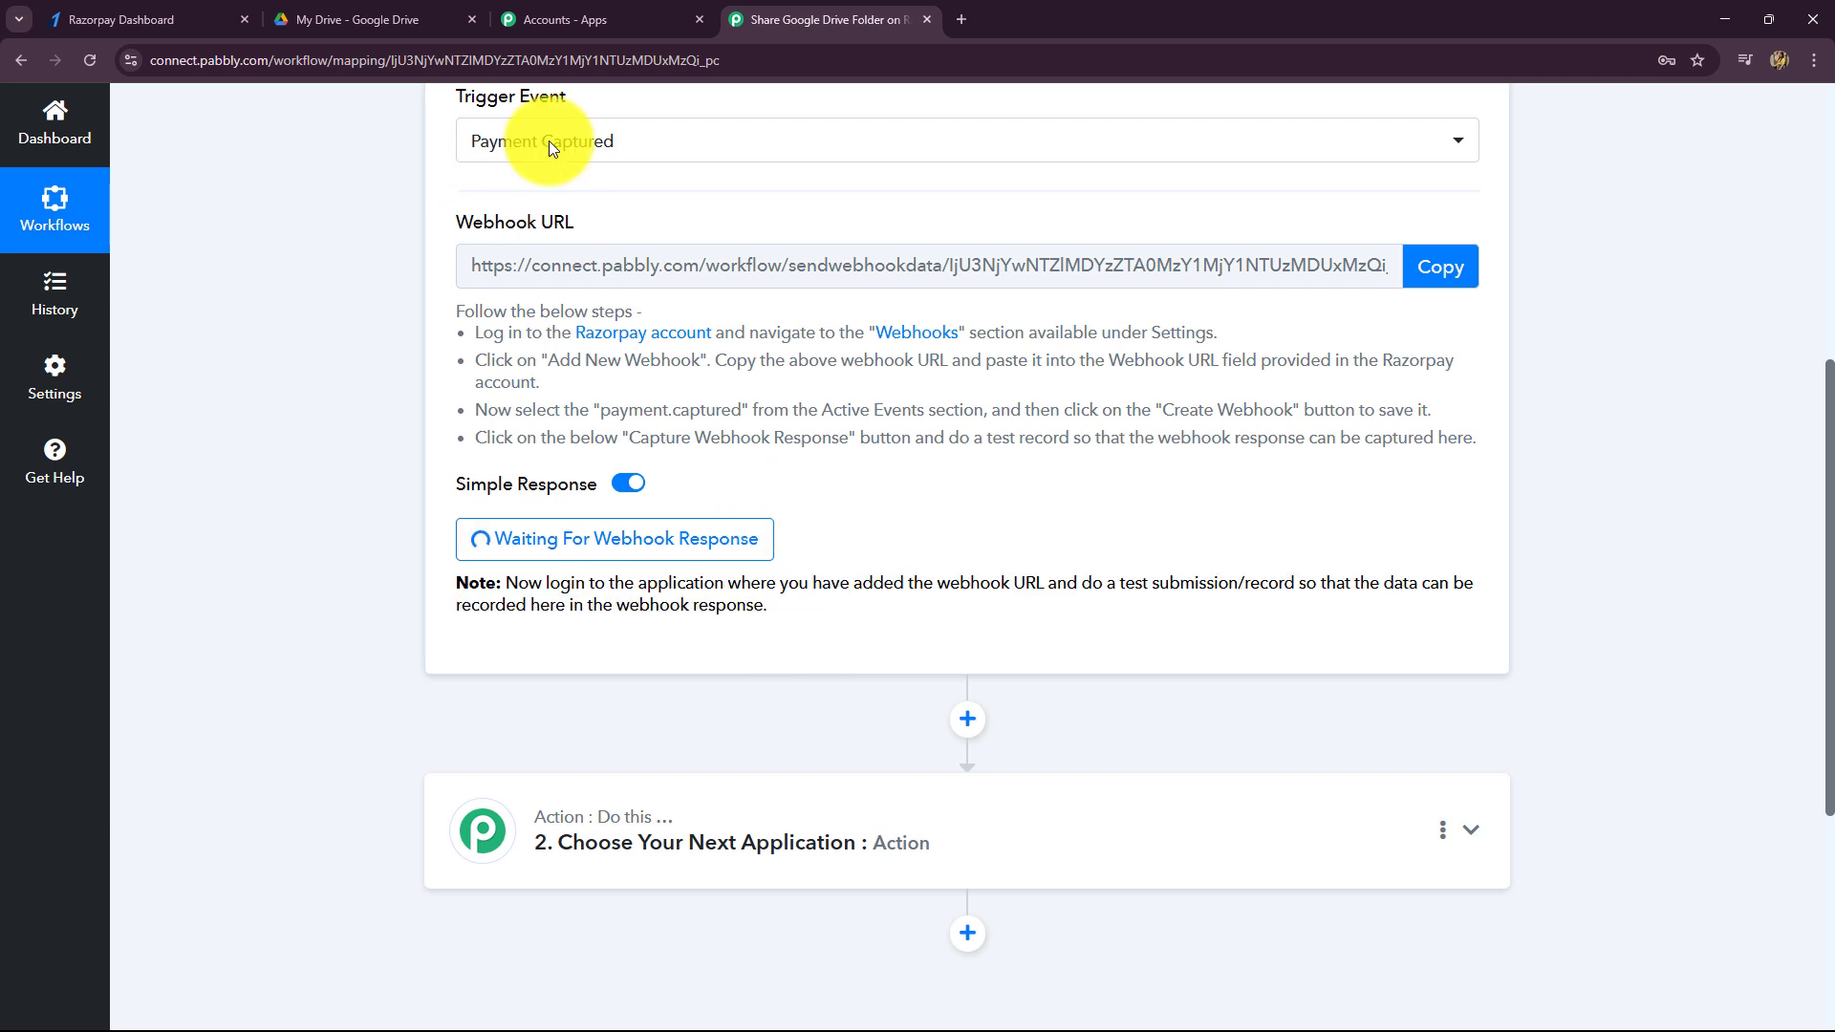
left_click(162, 18)
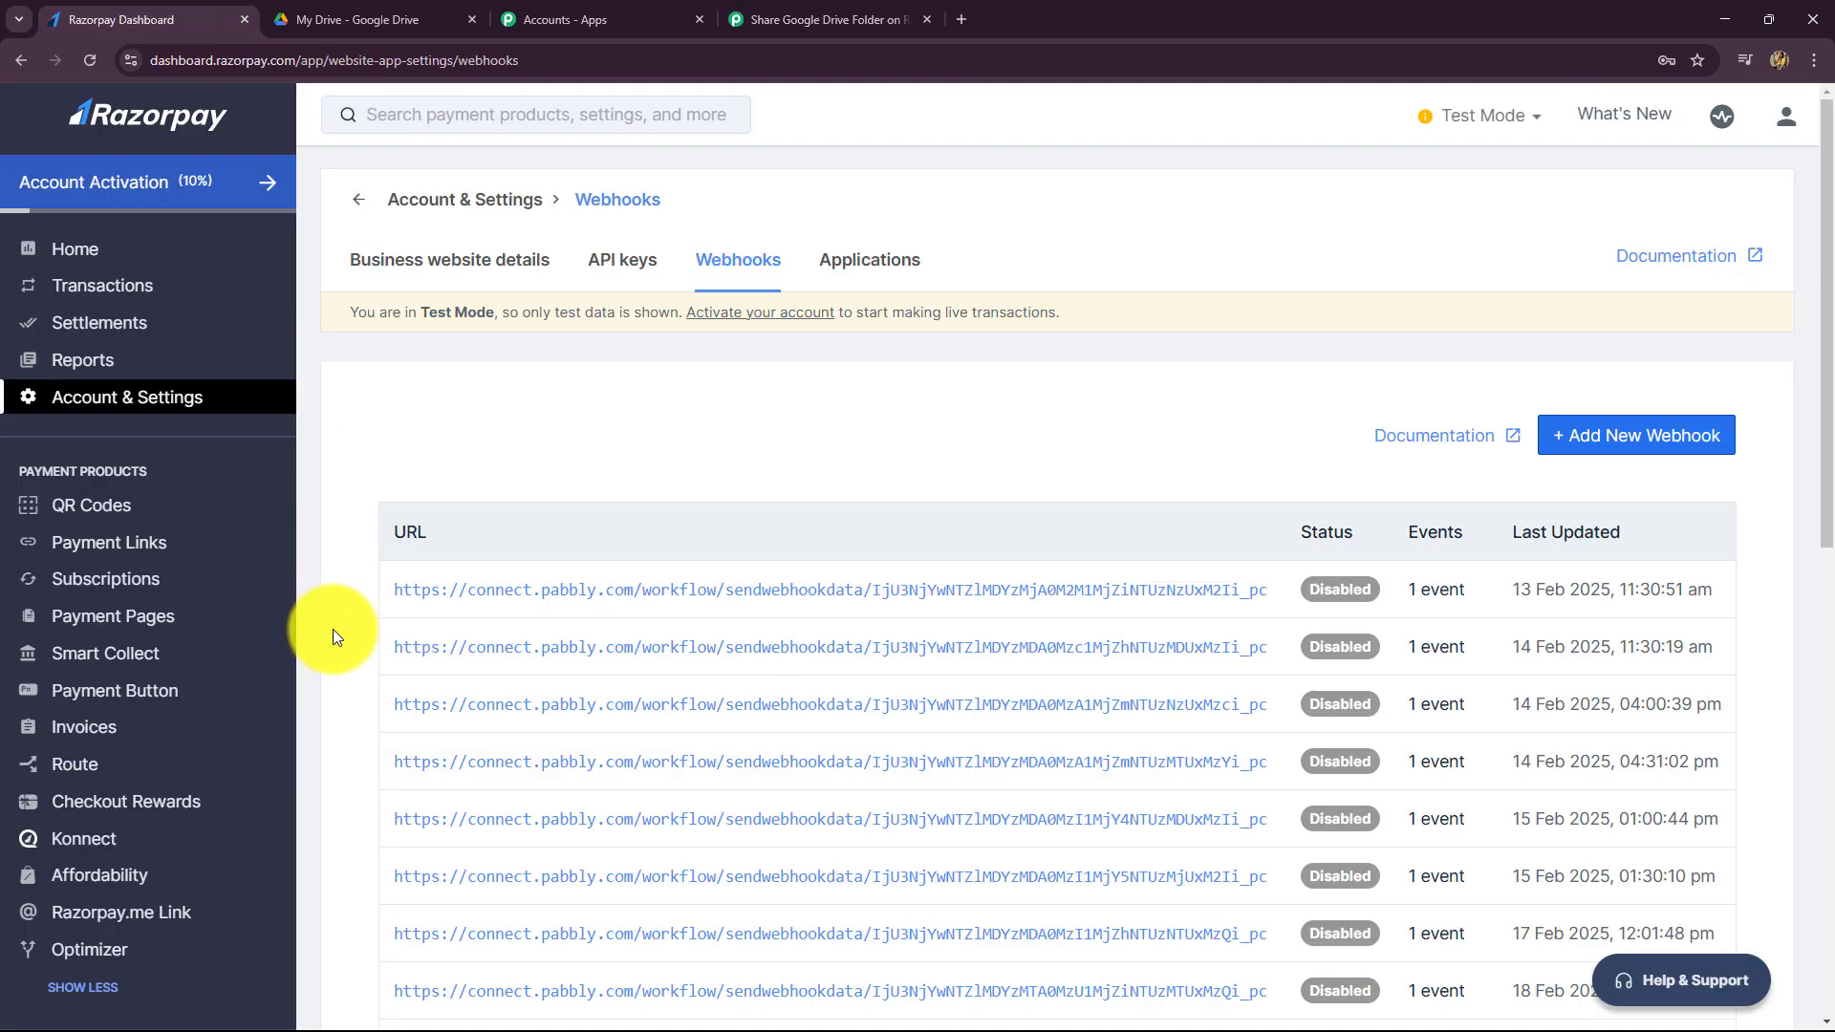
- Copy the digital marketing guide's Page Url from Payment Pages and load it in a new tab
left_click(96, 615)
scroll(1431, 405, "down", 4)
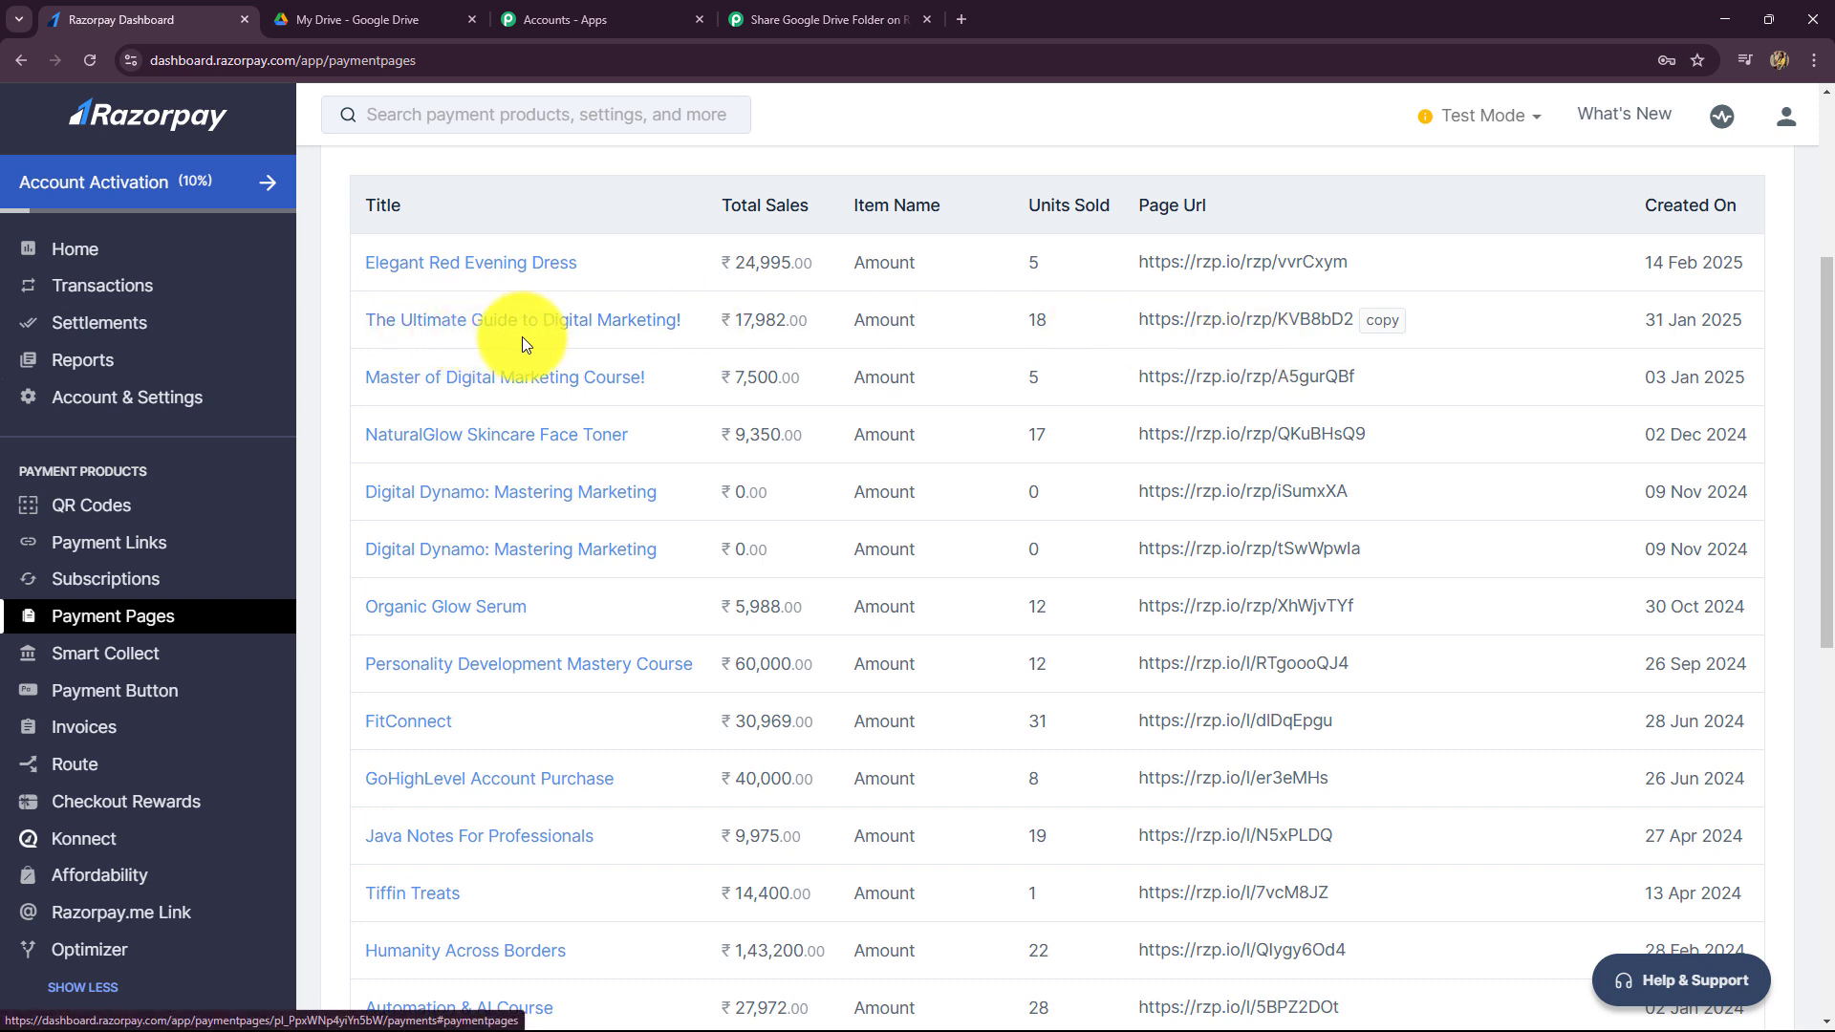
left_click(1378, 321)
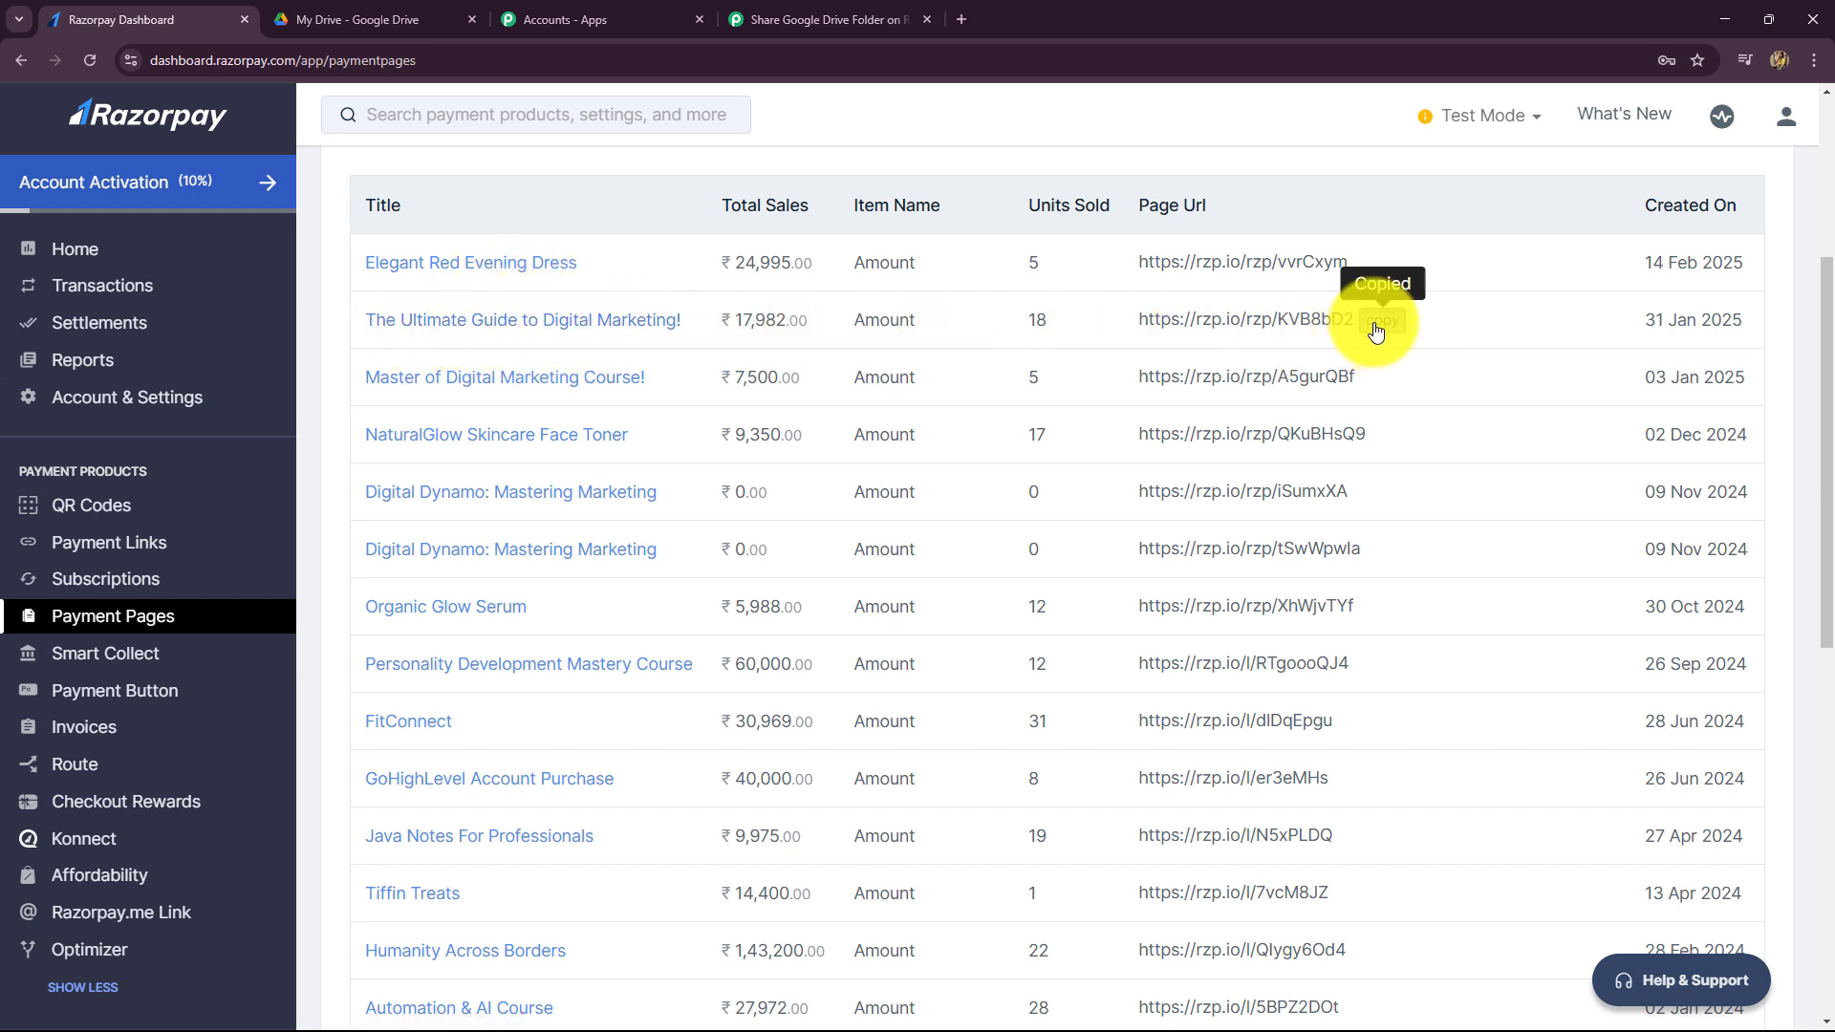
left_click(959, 27)
key("ctrl+v")
key("Return")
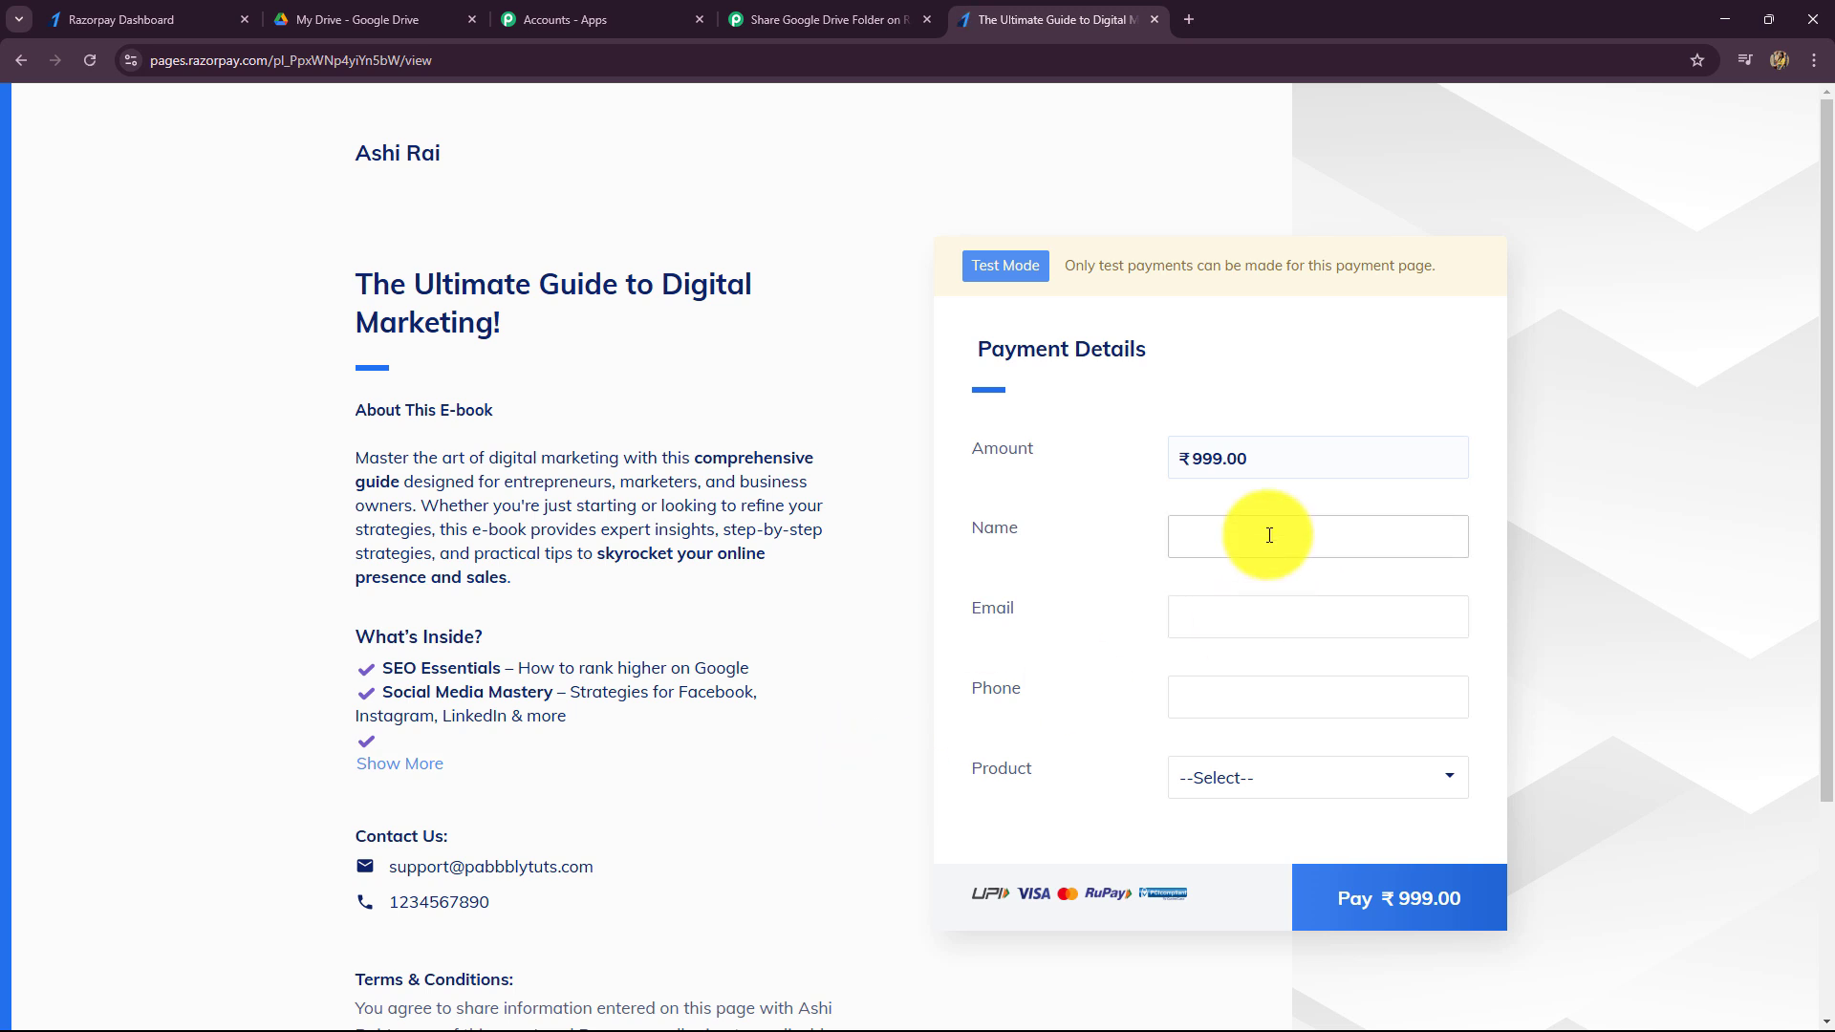
- Enter the buyer's name and e-mail address on the payment page form
triple_click(373, 292)
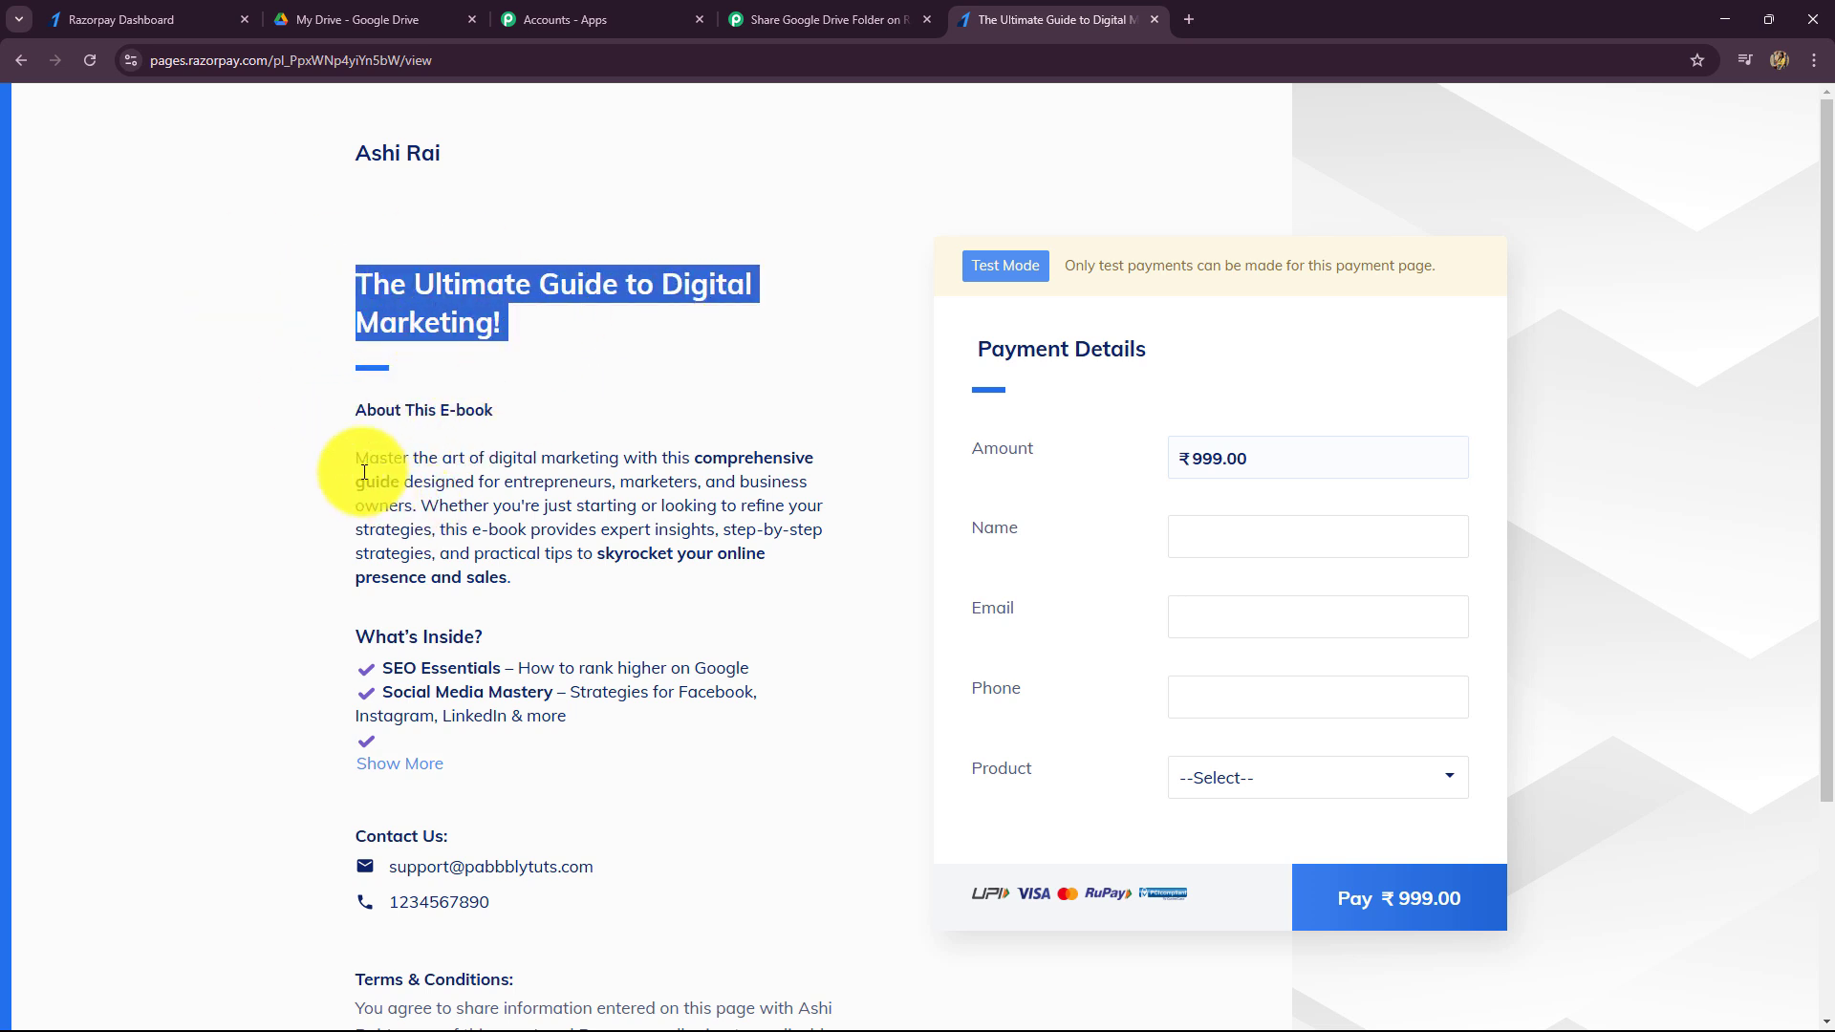
left_click_drag(360, 462, 720, 602)
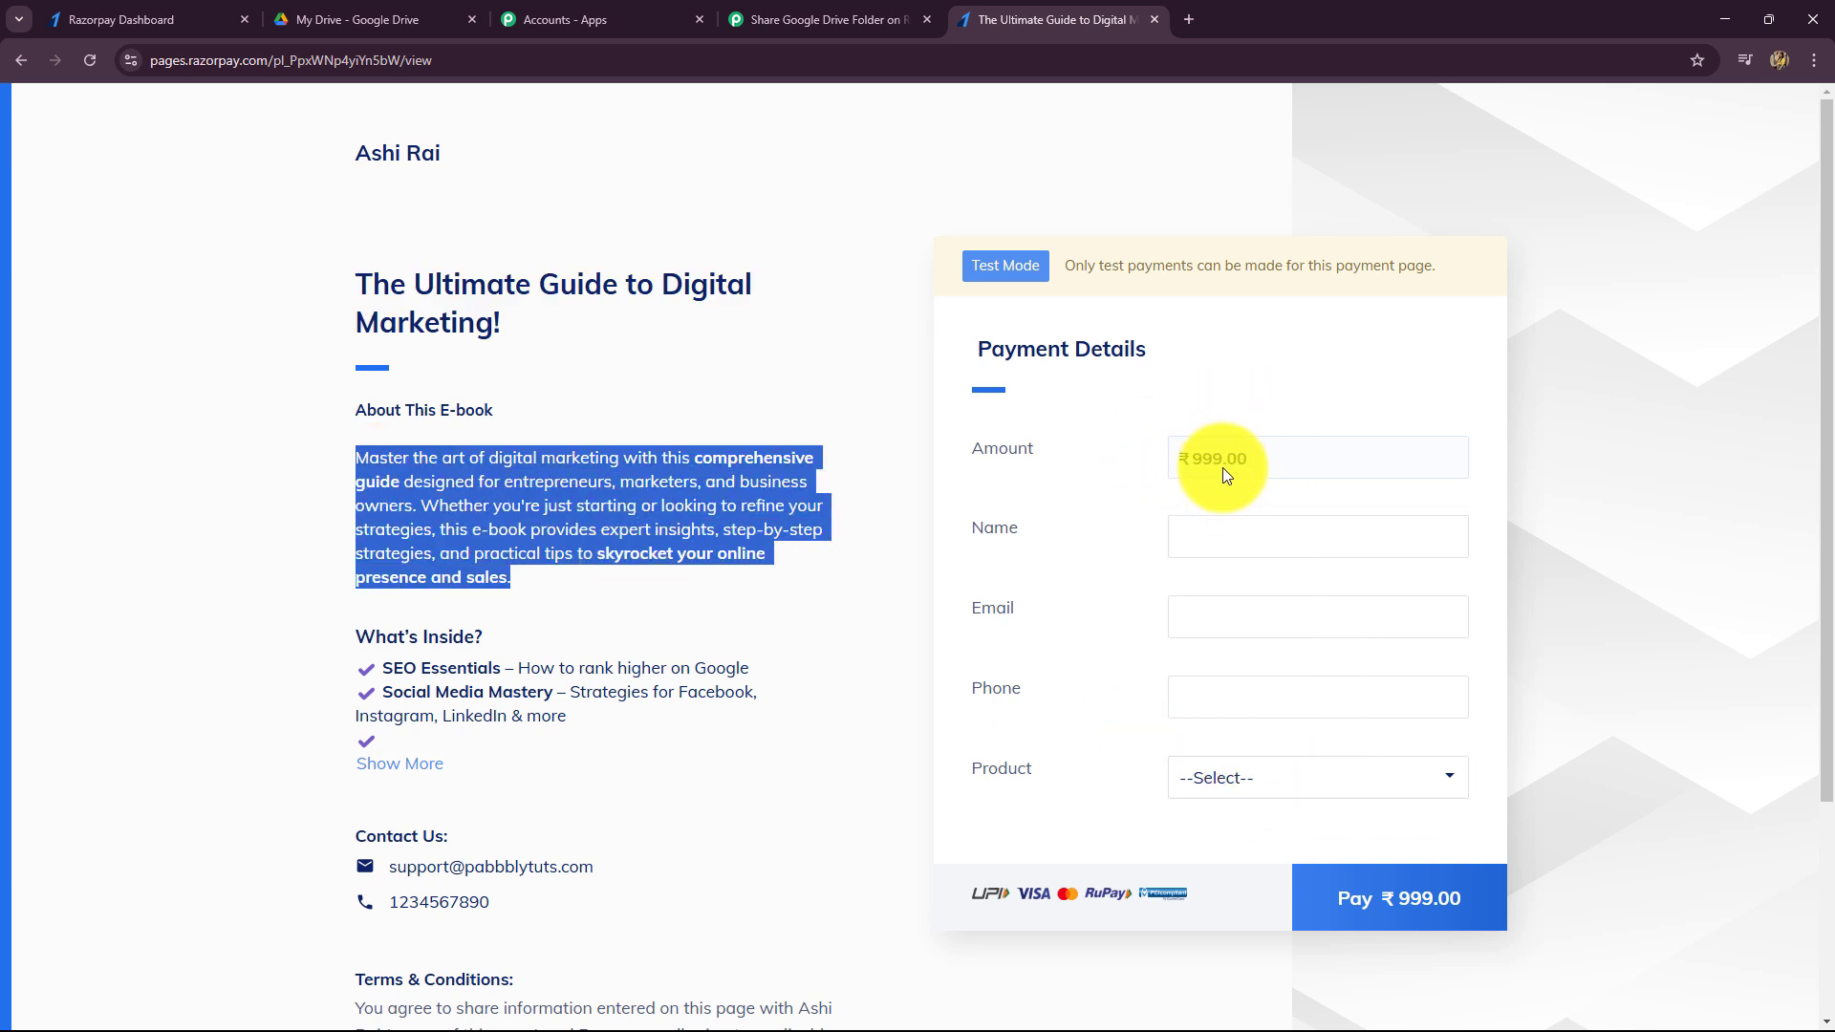
left_click(1203, 537)
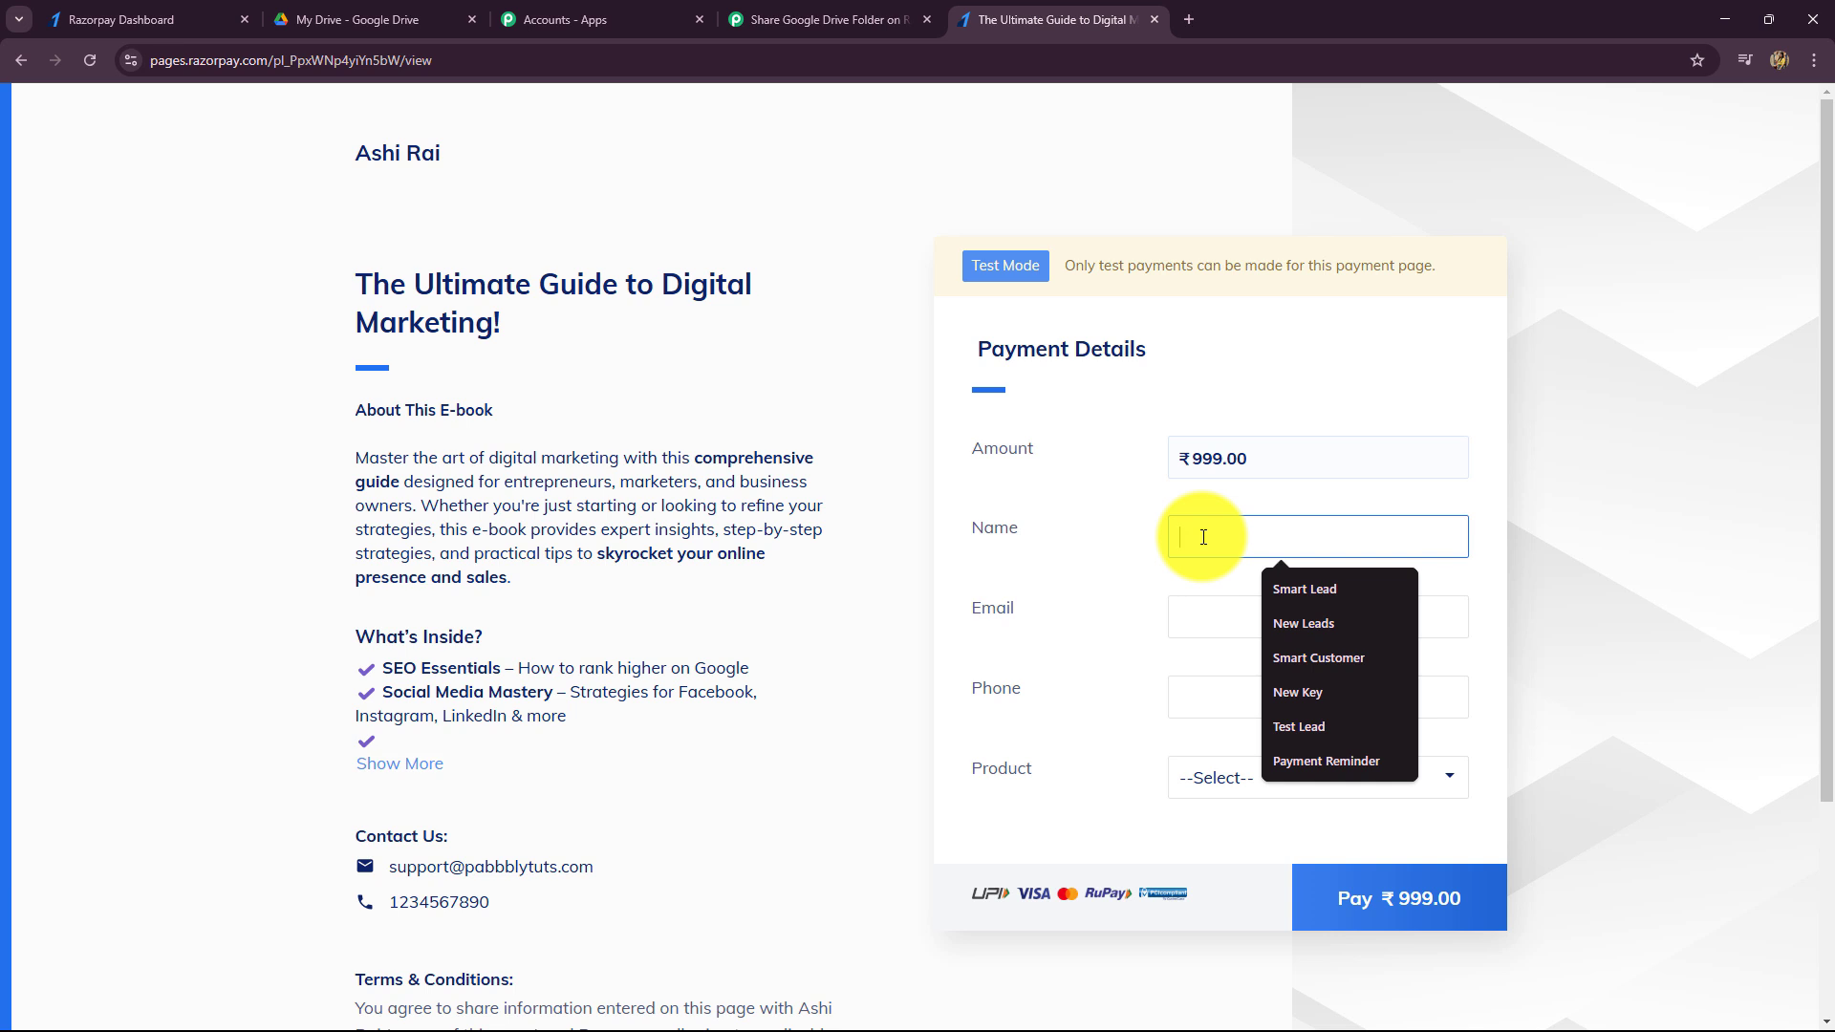
type("New Student")
left_click(1212, 611)
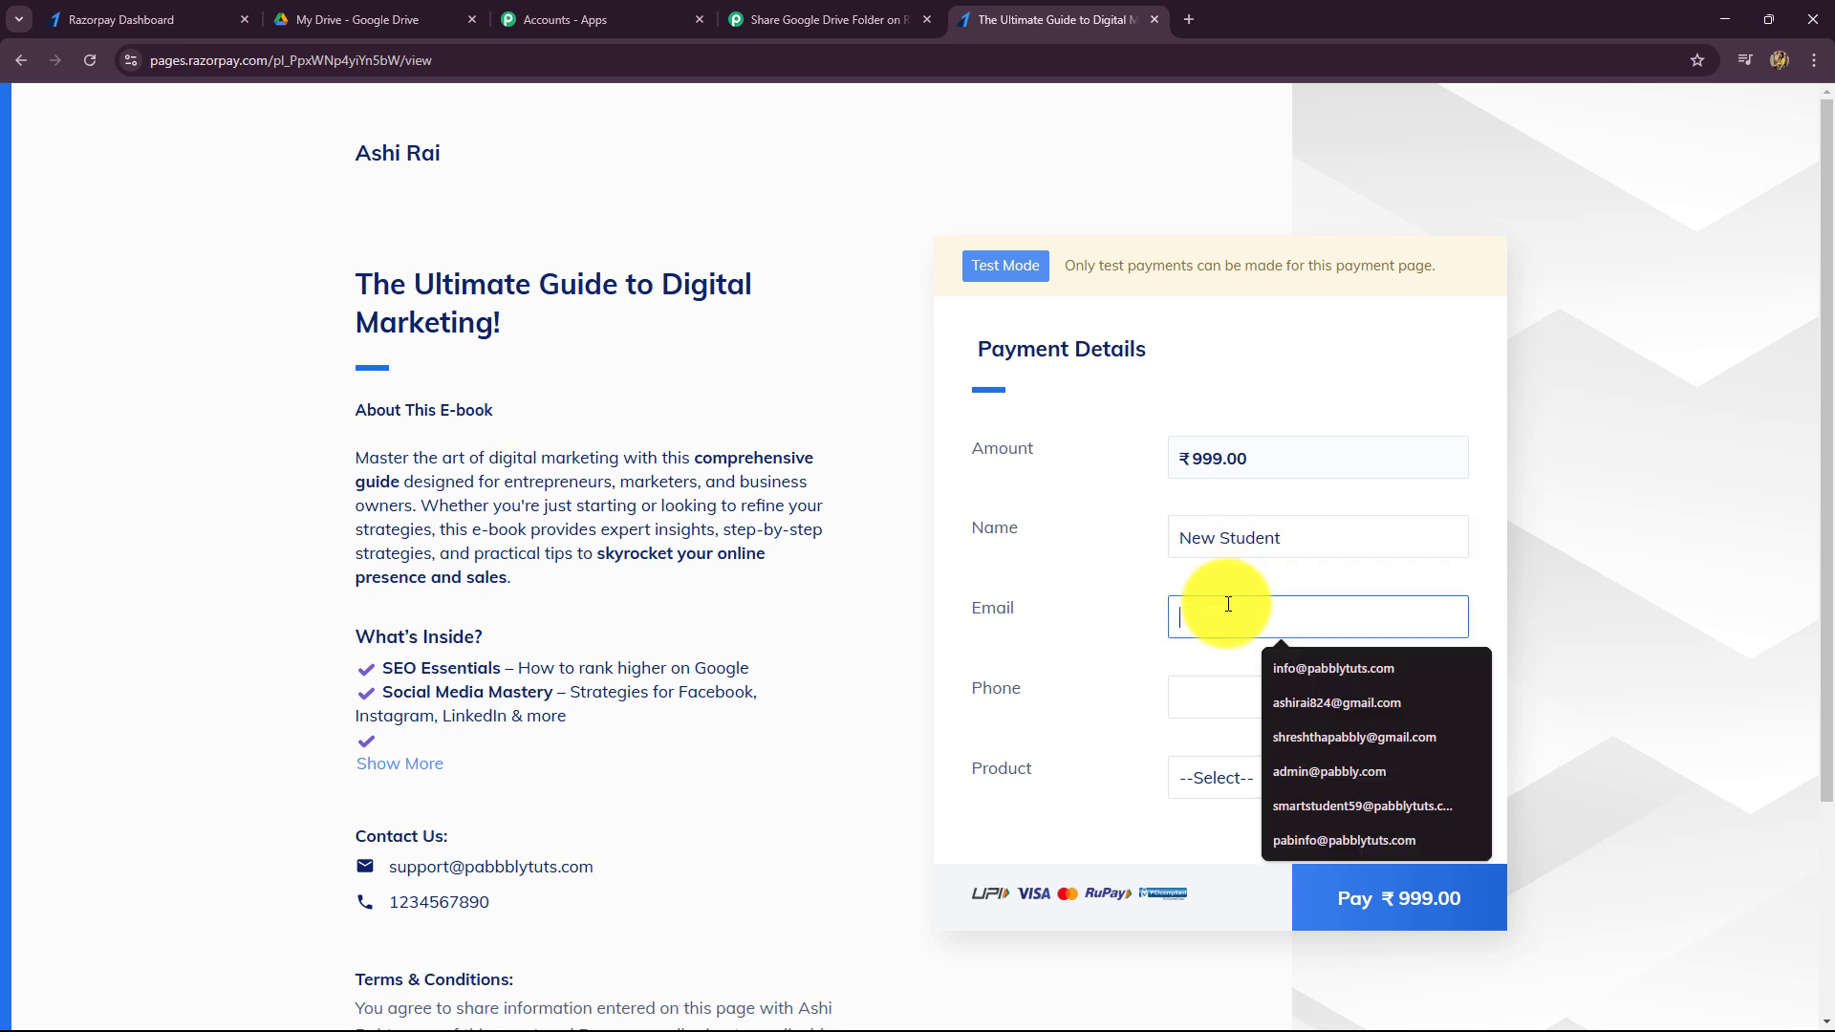
key("shift+Tab")
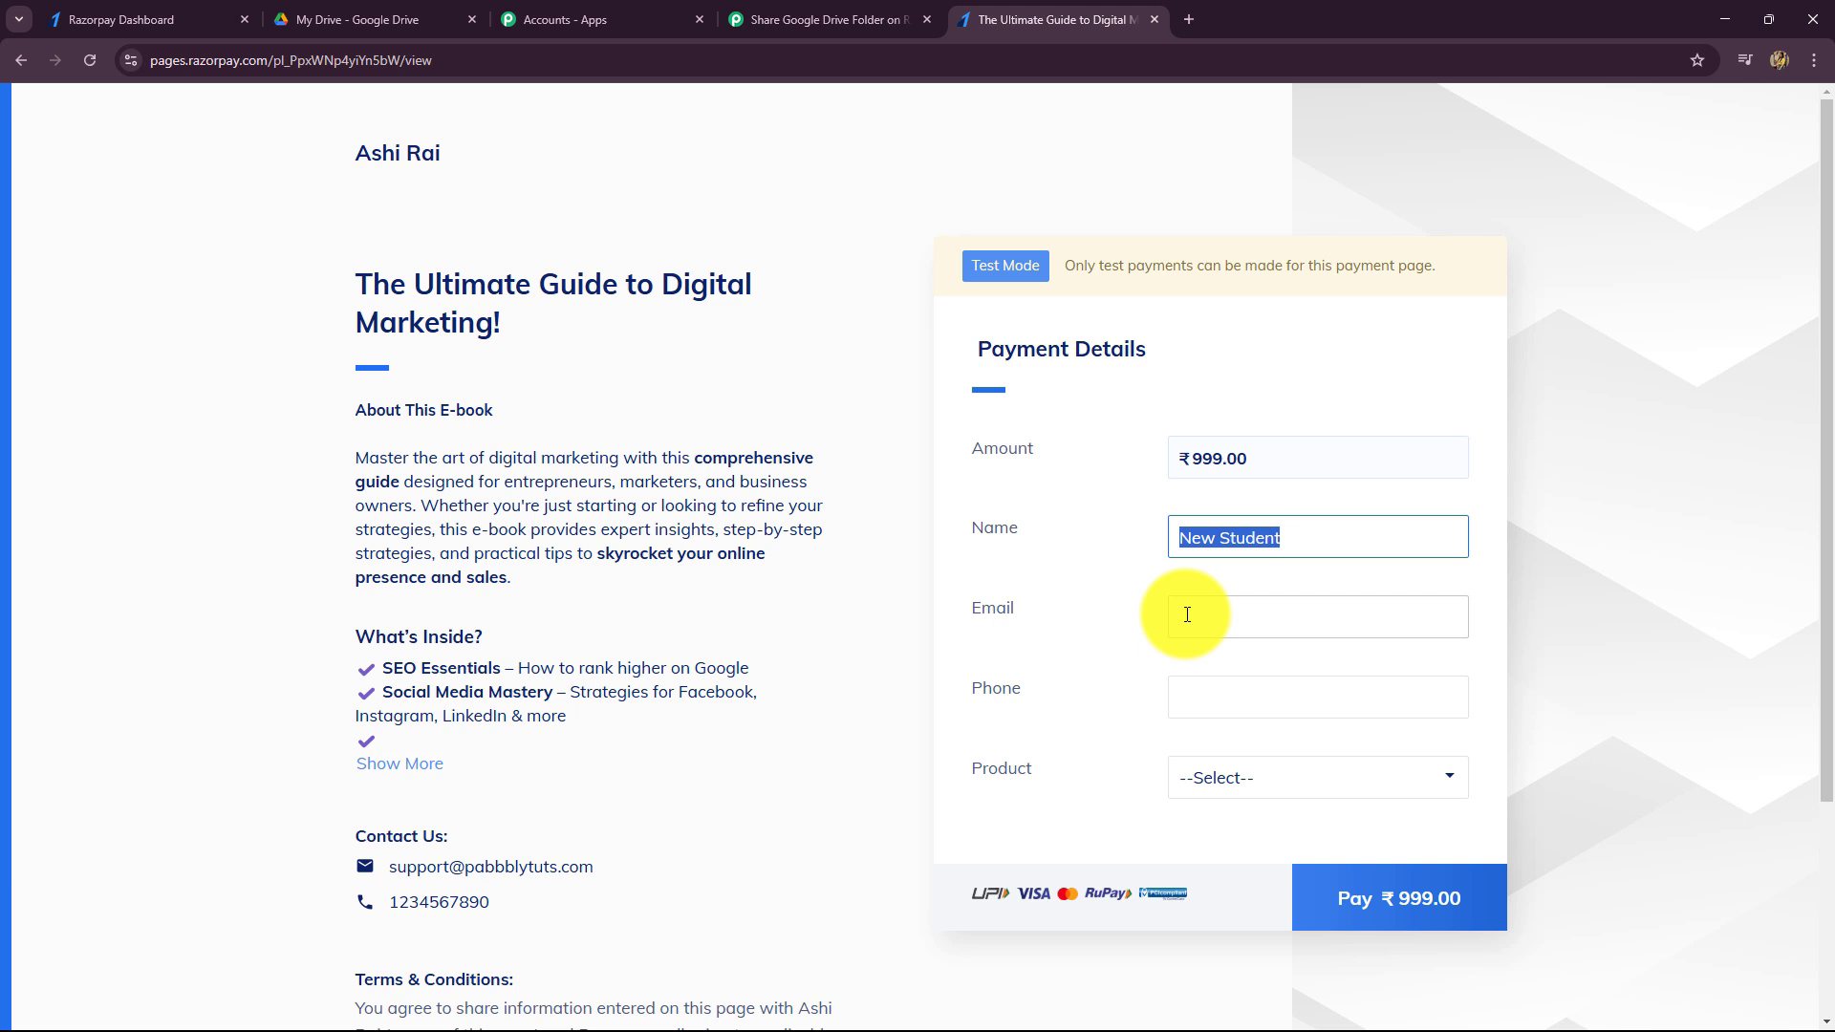
left_click(1188, 613)
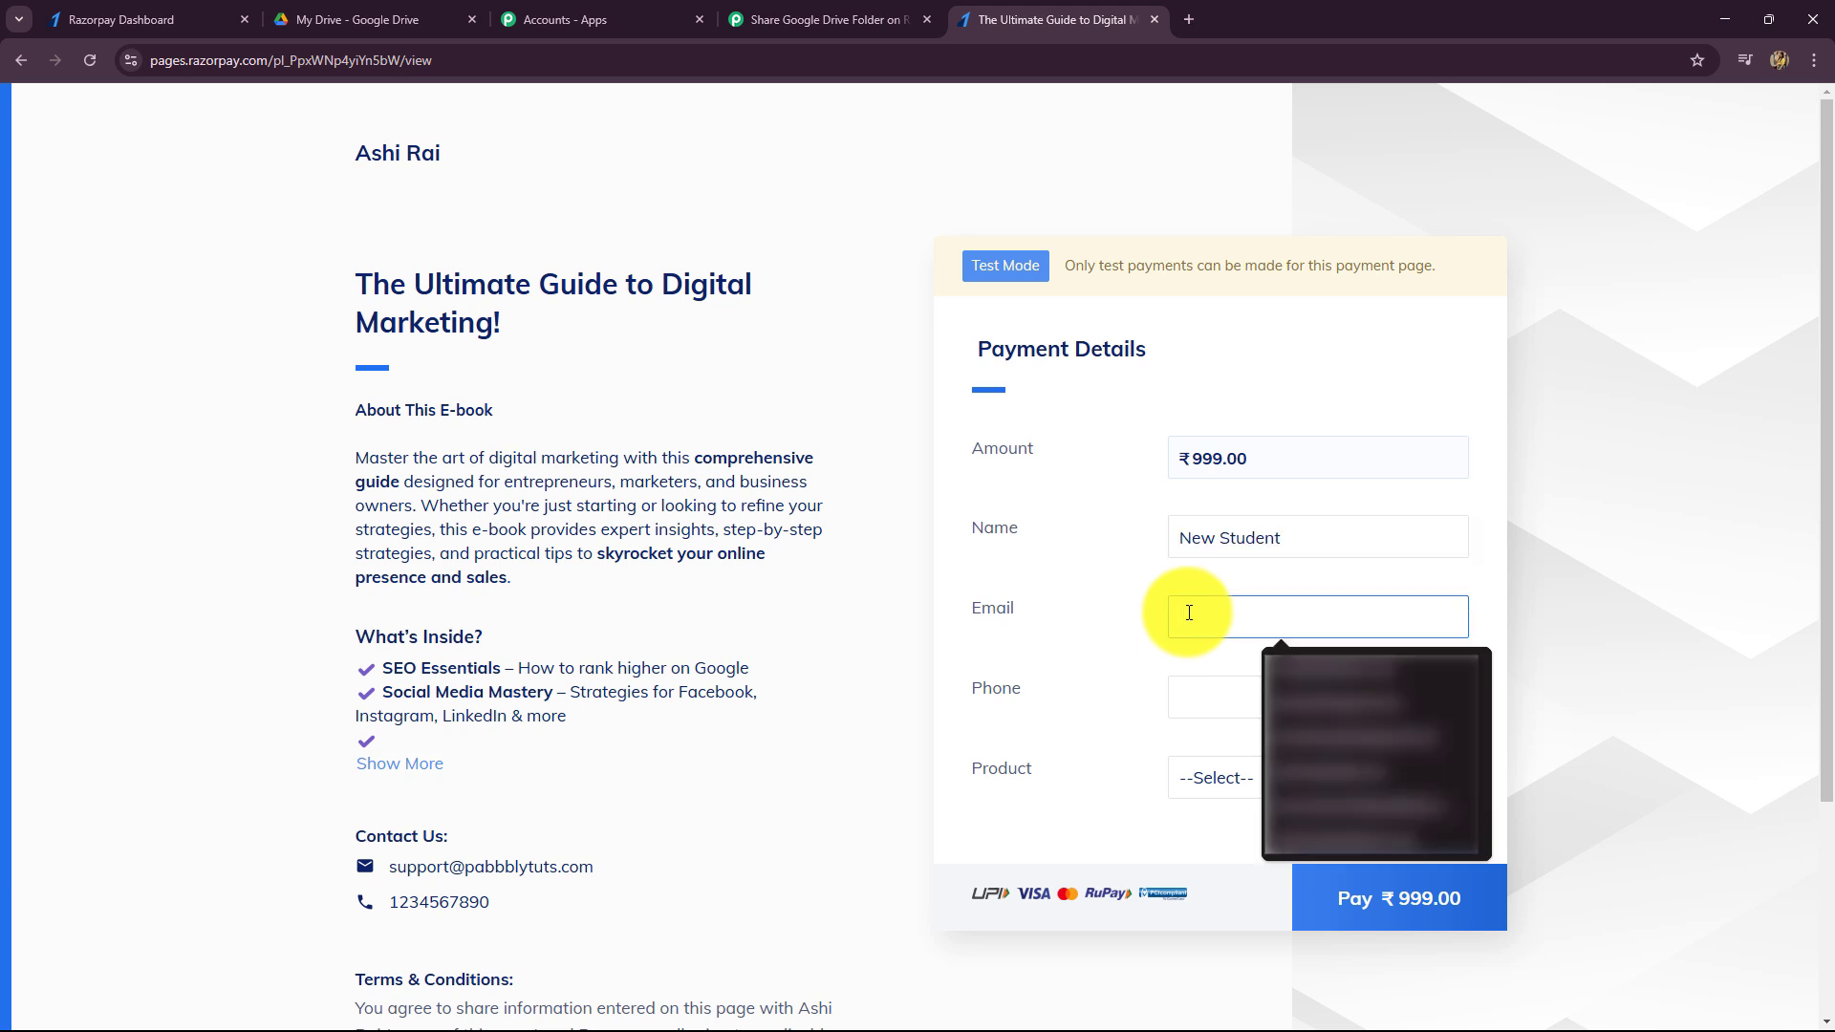
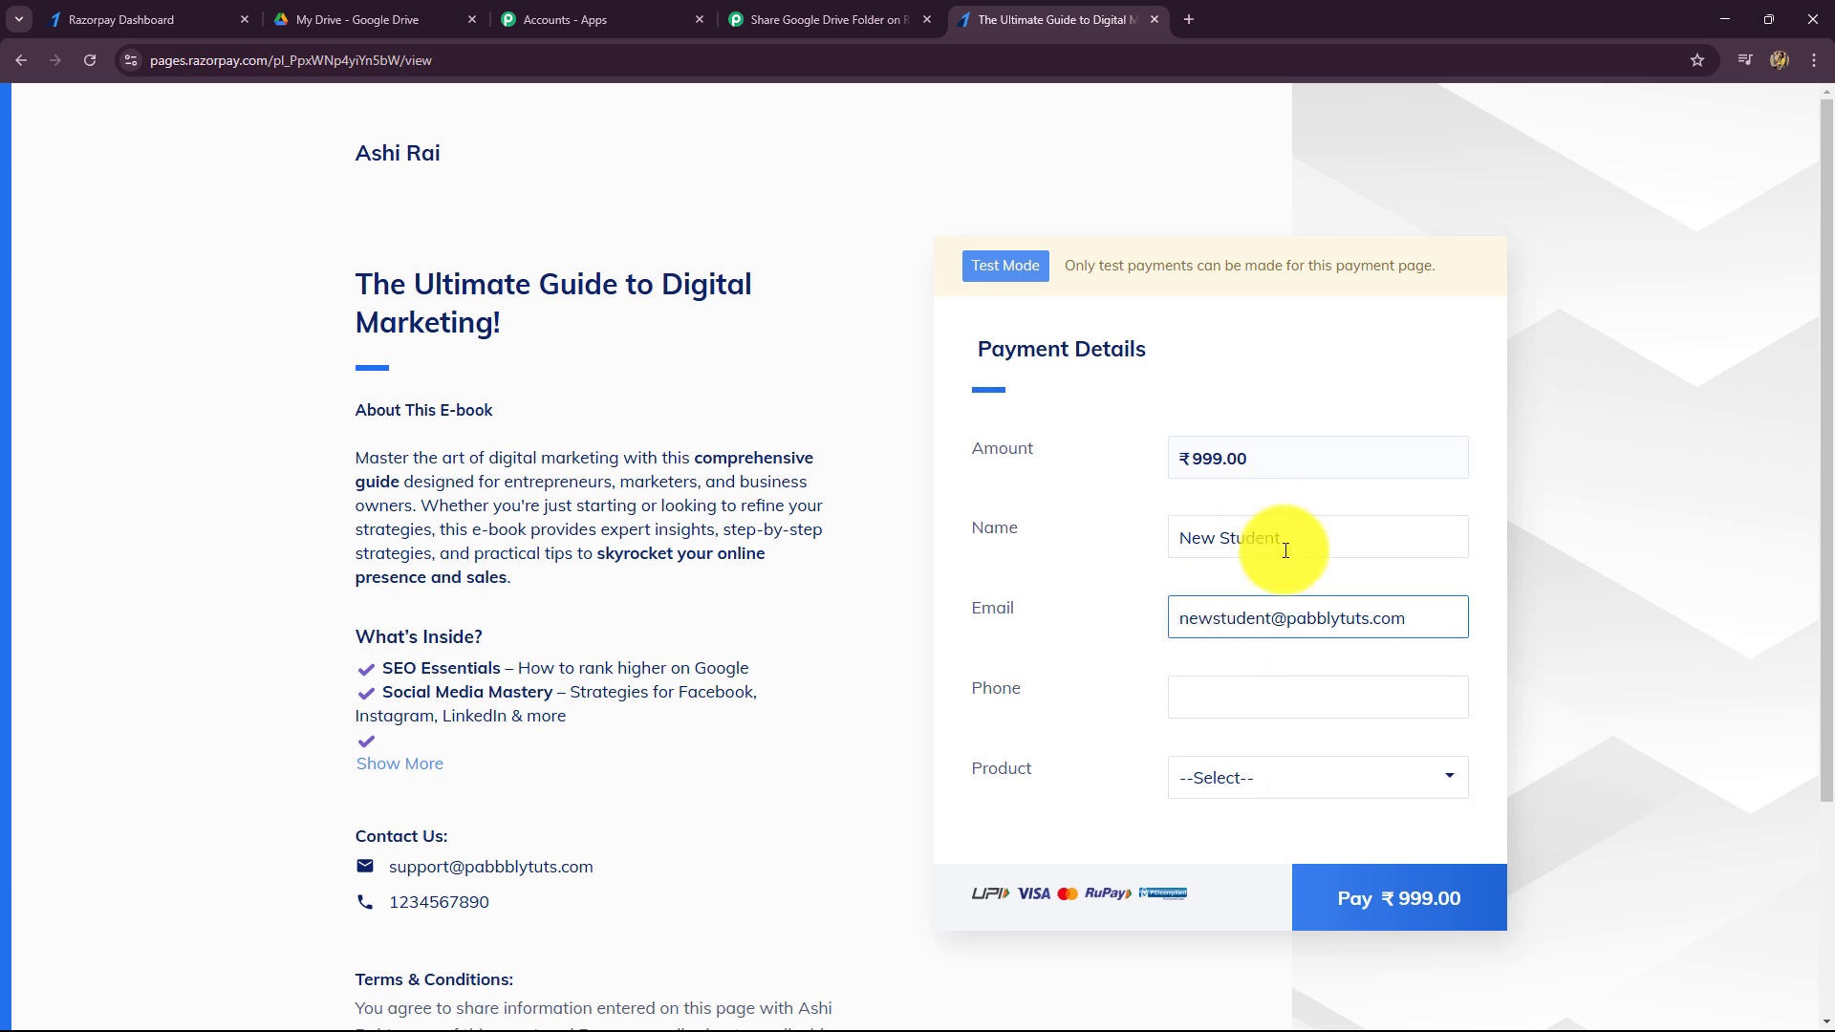
- Fill the phone with a saved test number, choose Digital Marketing E-Book, and pay ₹999.00
left_click(1258, 688)
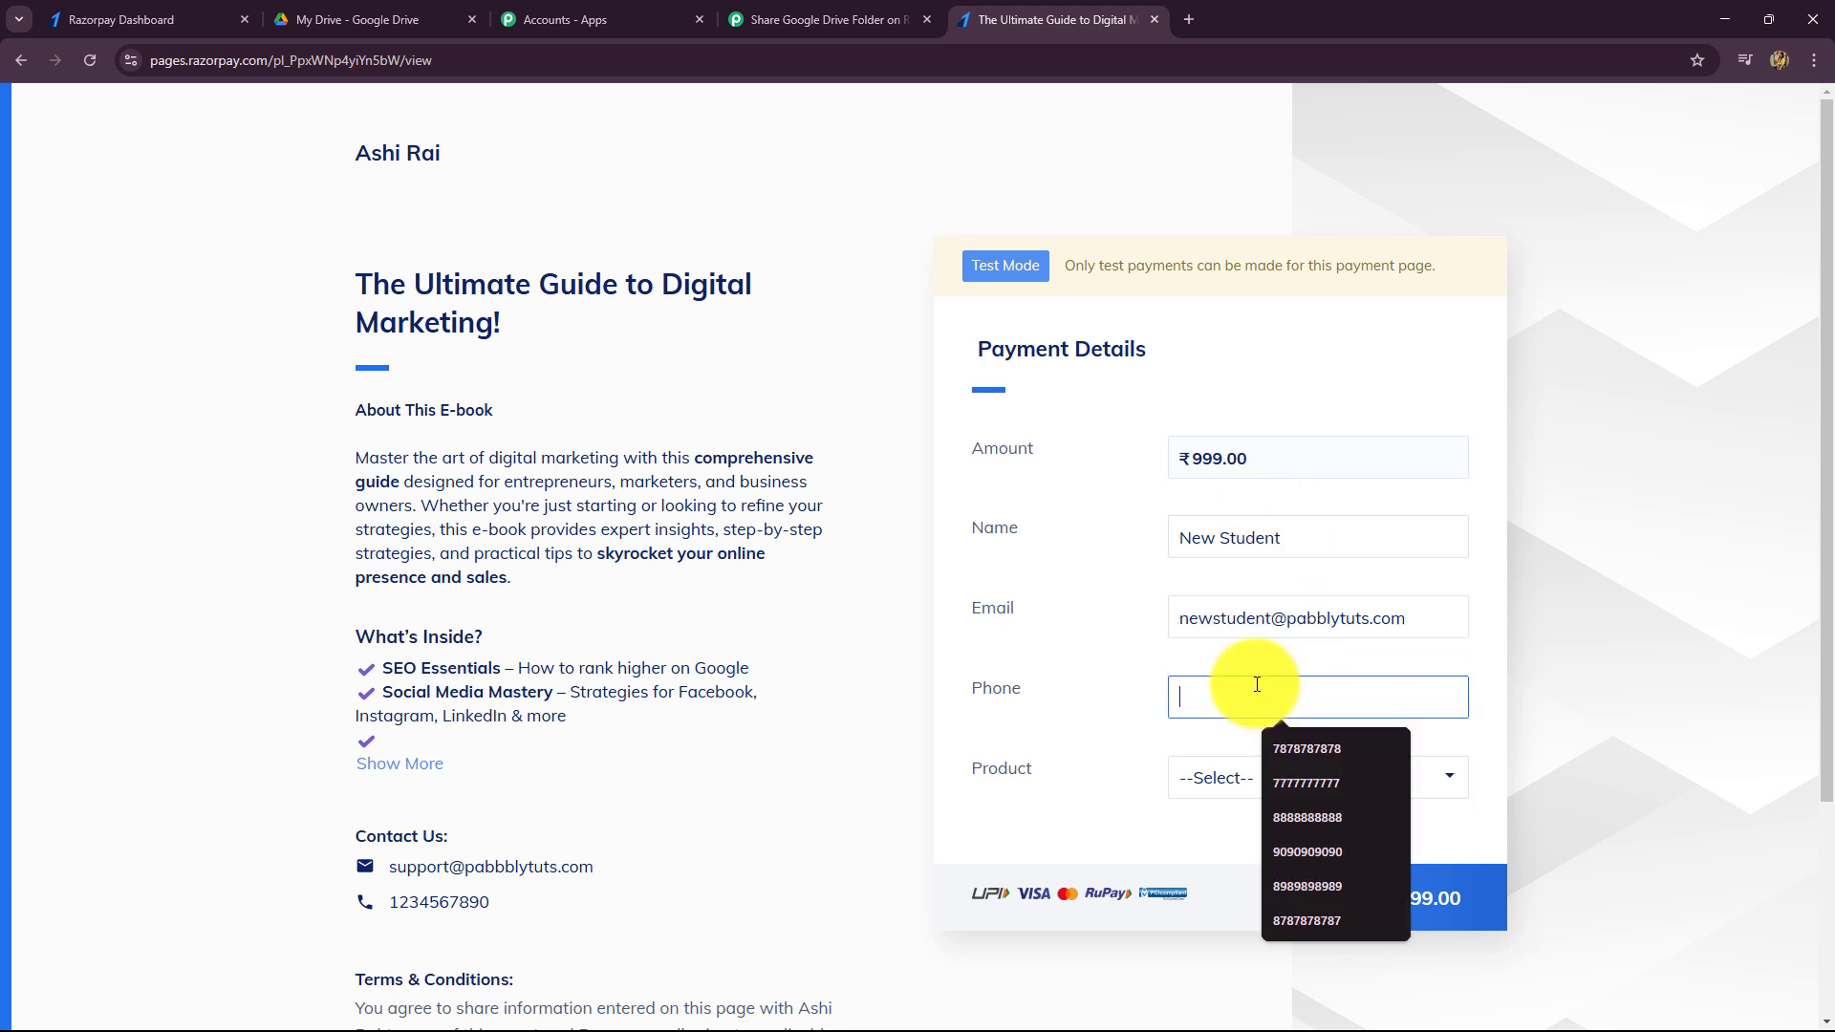
left_click(1281, 777)
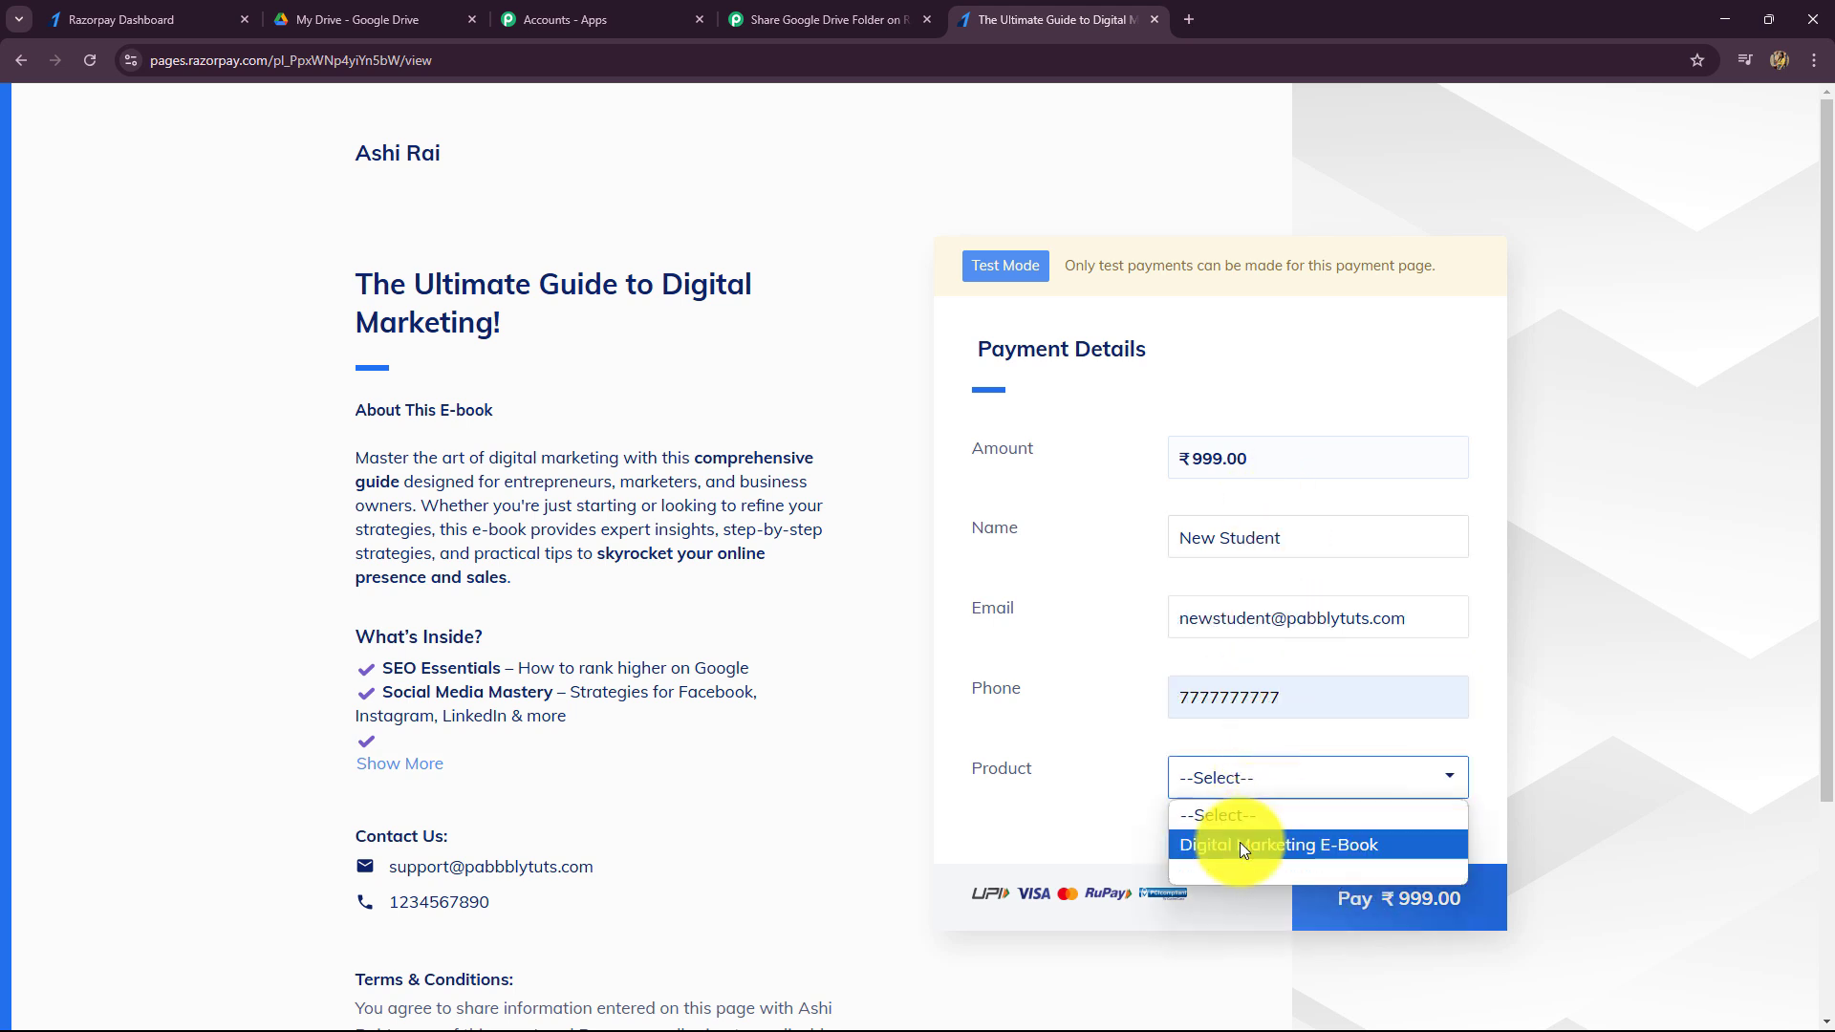
left_click(1273, 846)
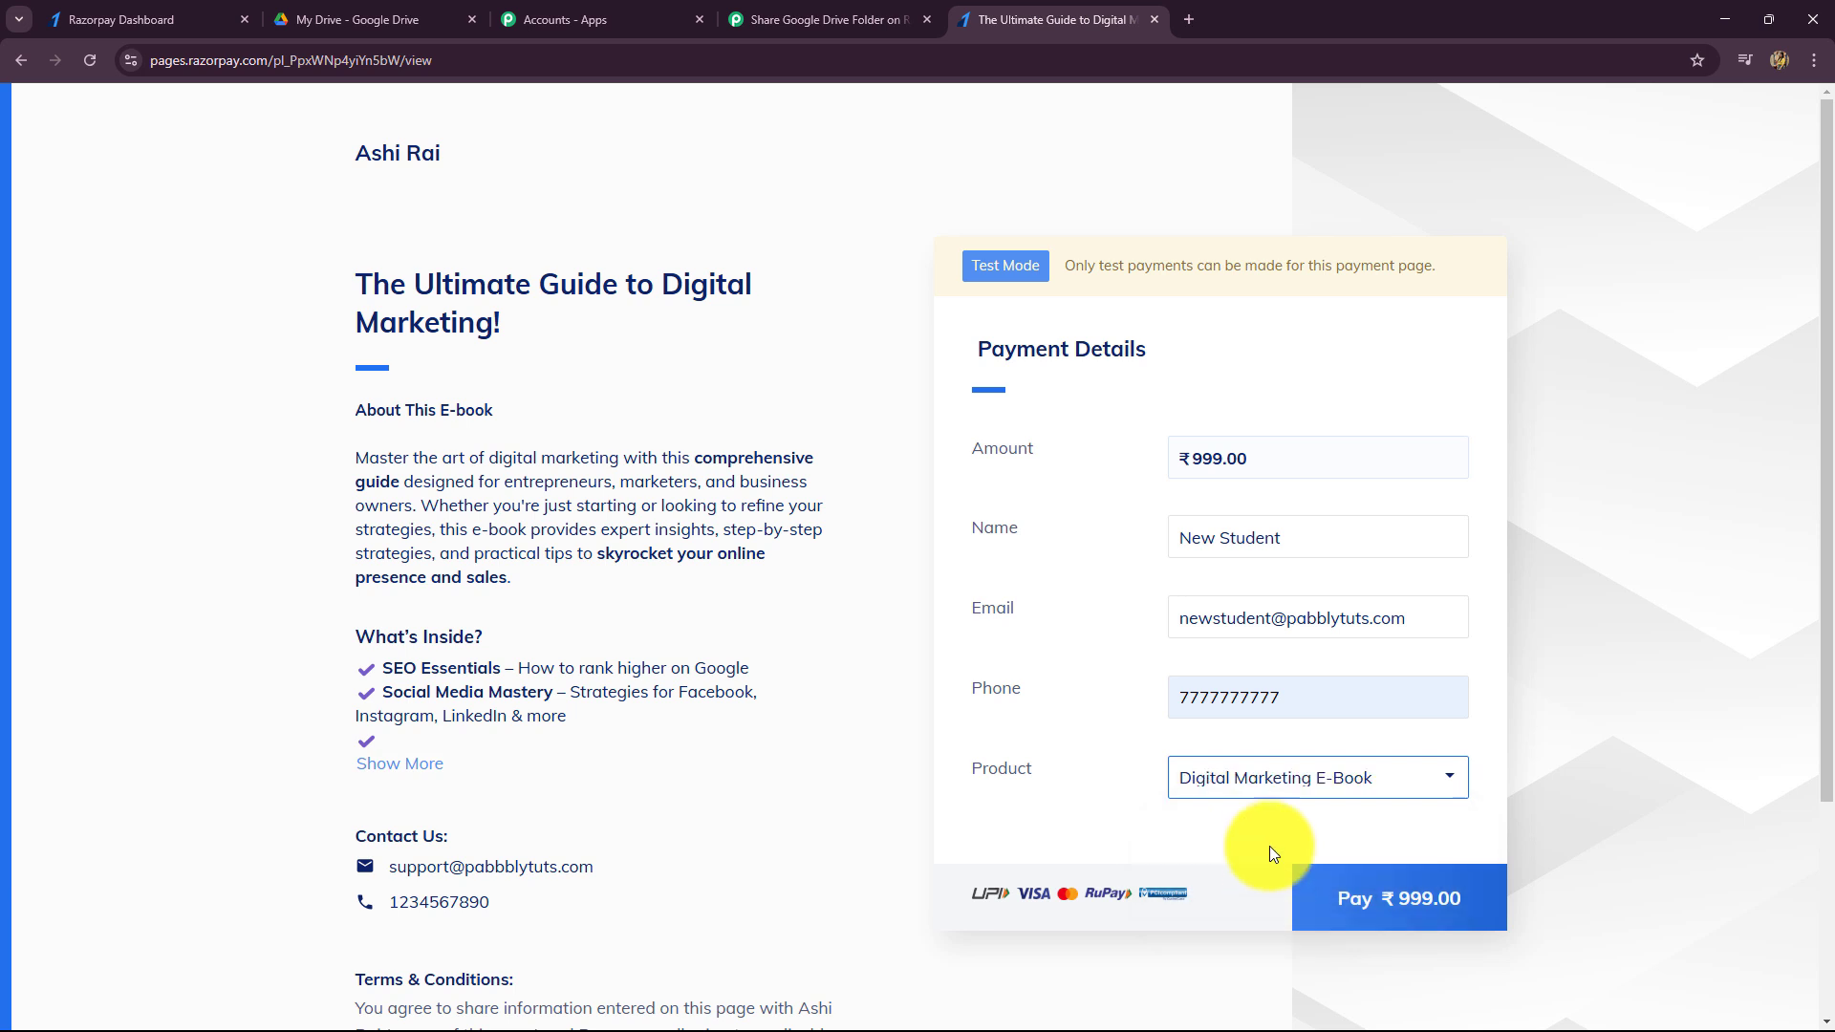
left_click(1352, 894)
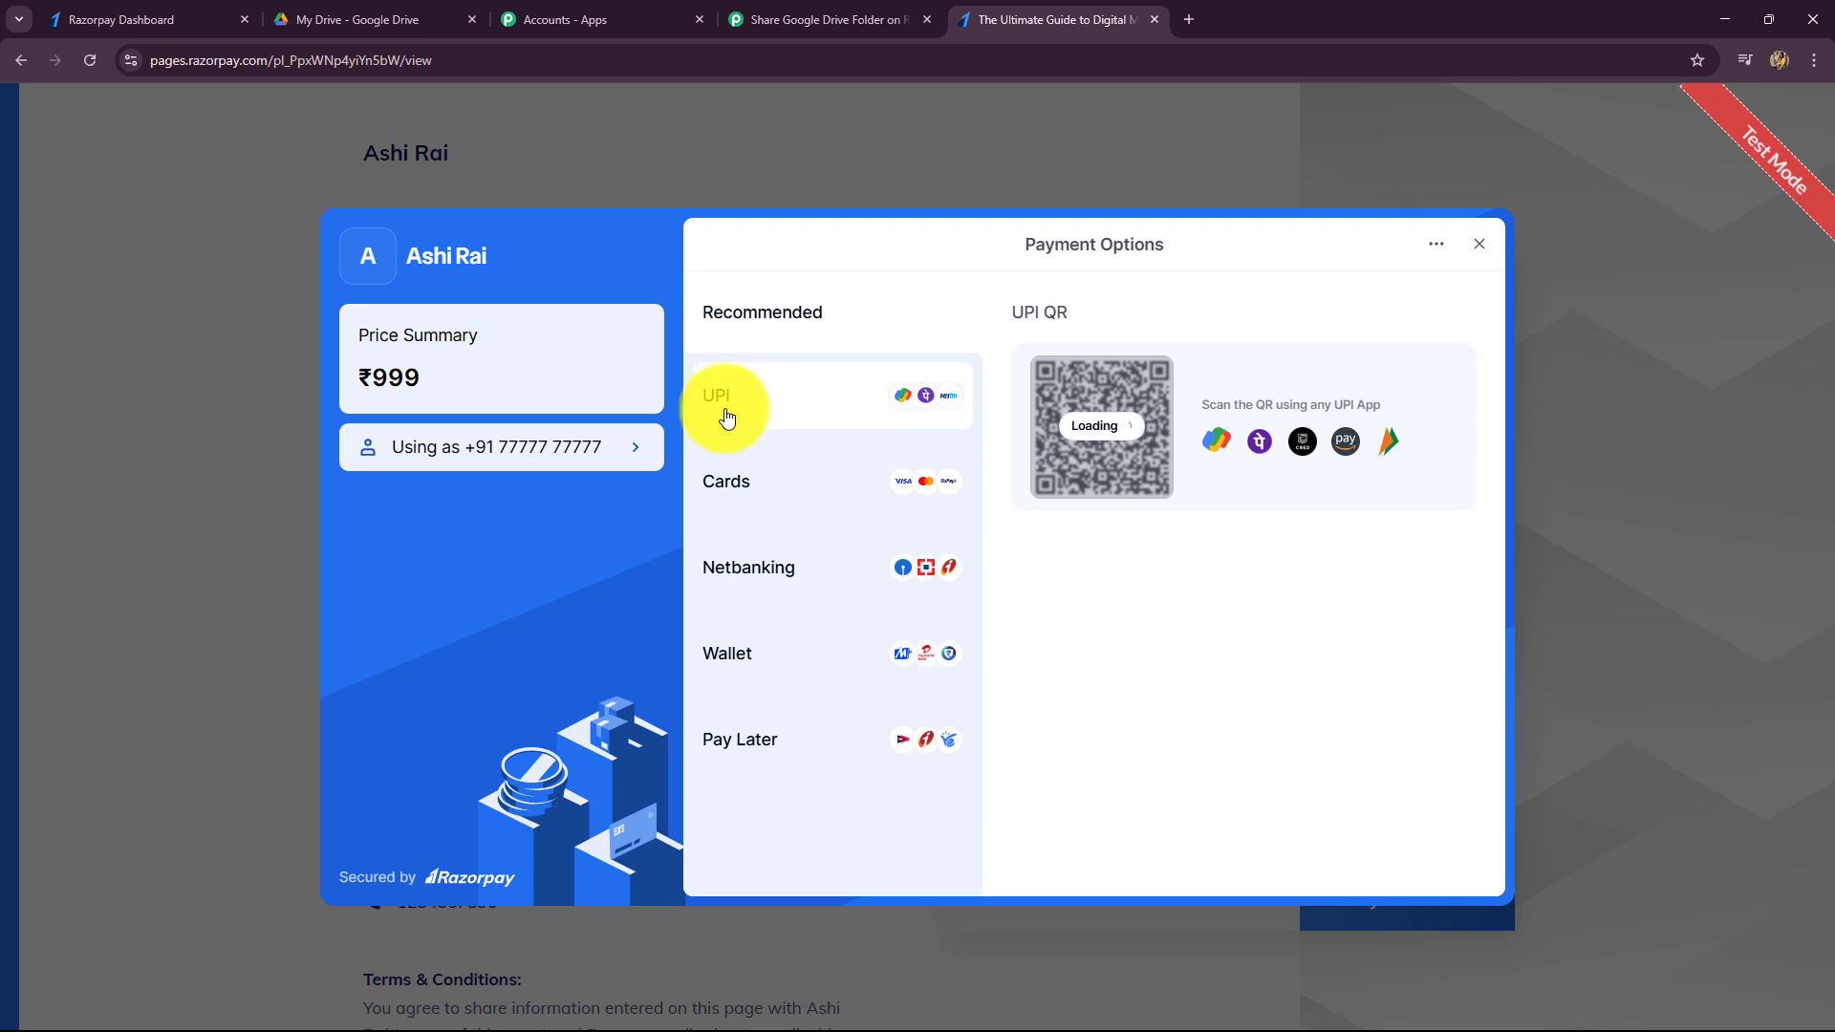
- Pay the ₹999 by UPI using the saved test UPI ID and verify the payment
left_click(725, 411)
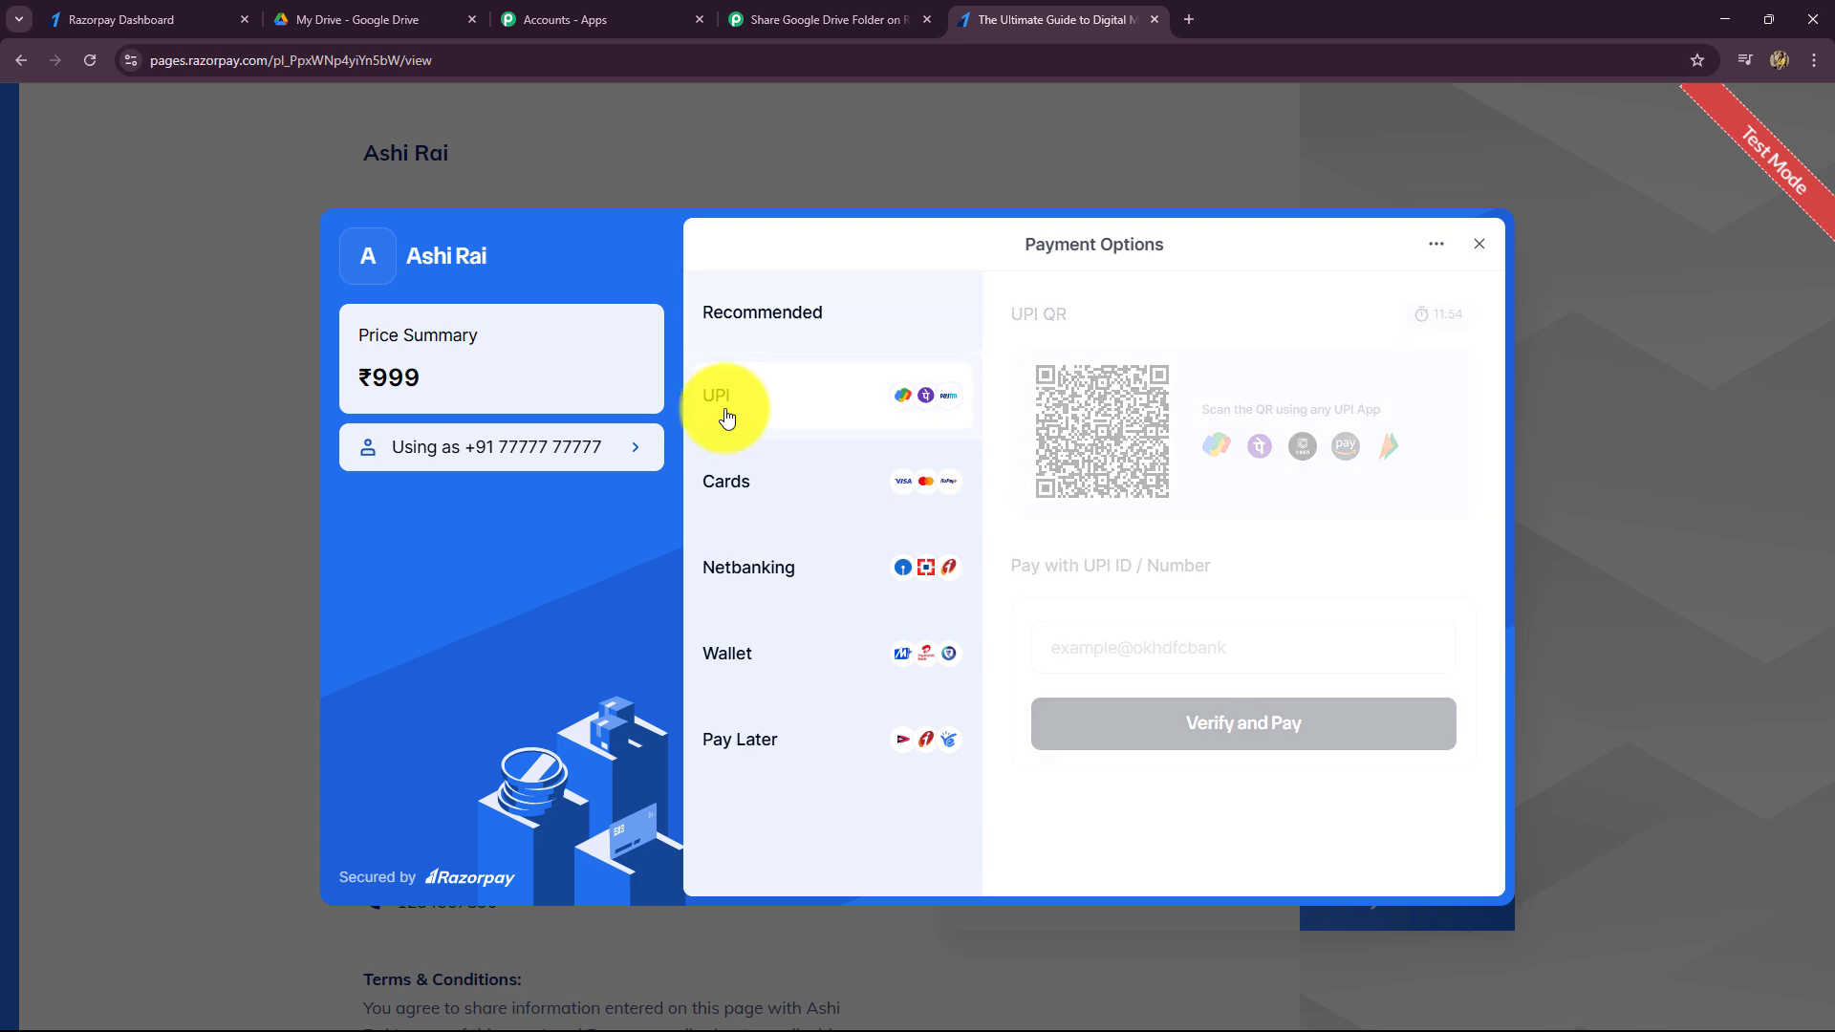
left_click(1172, 647)
left_click(1174, 714)
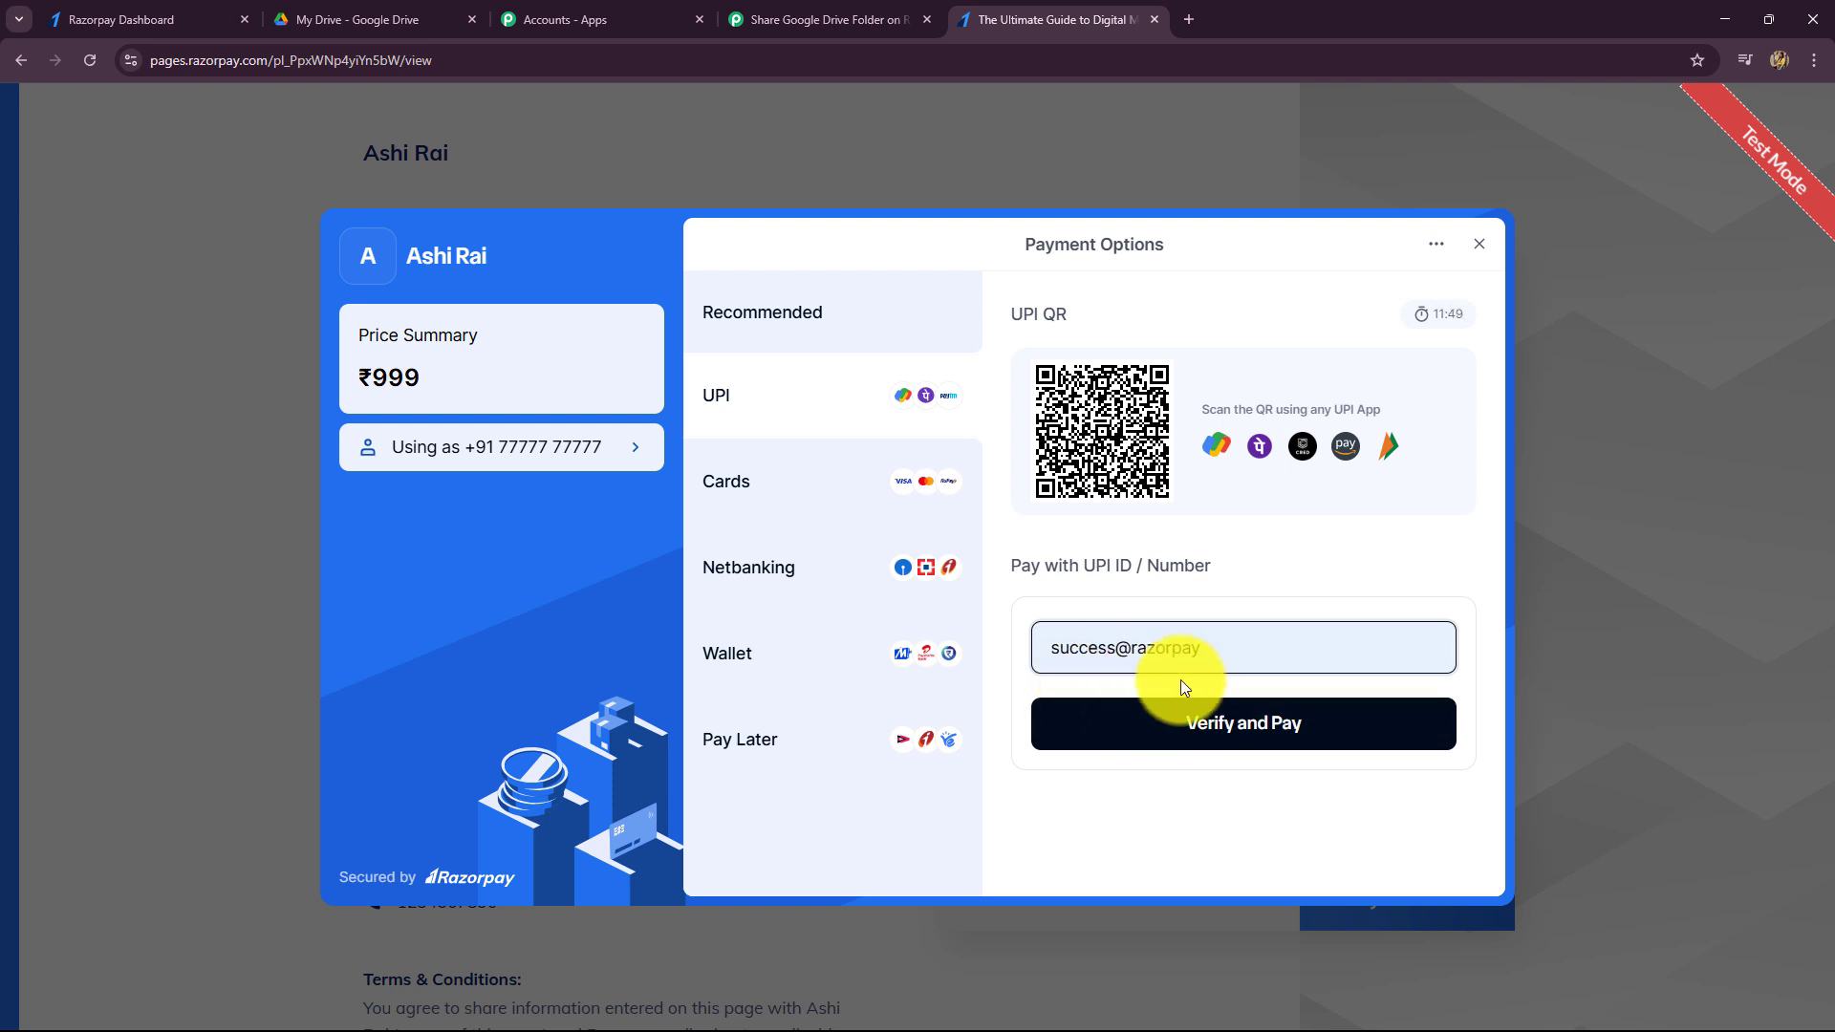
left_click(1167, 742)
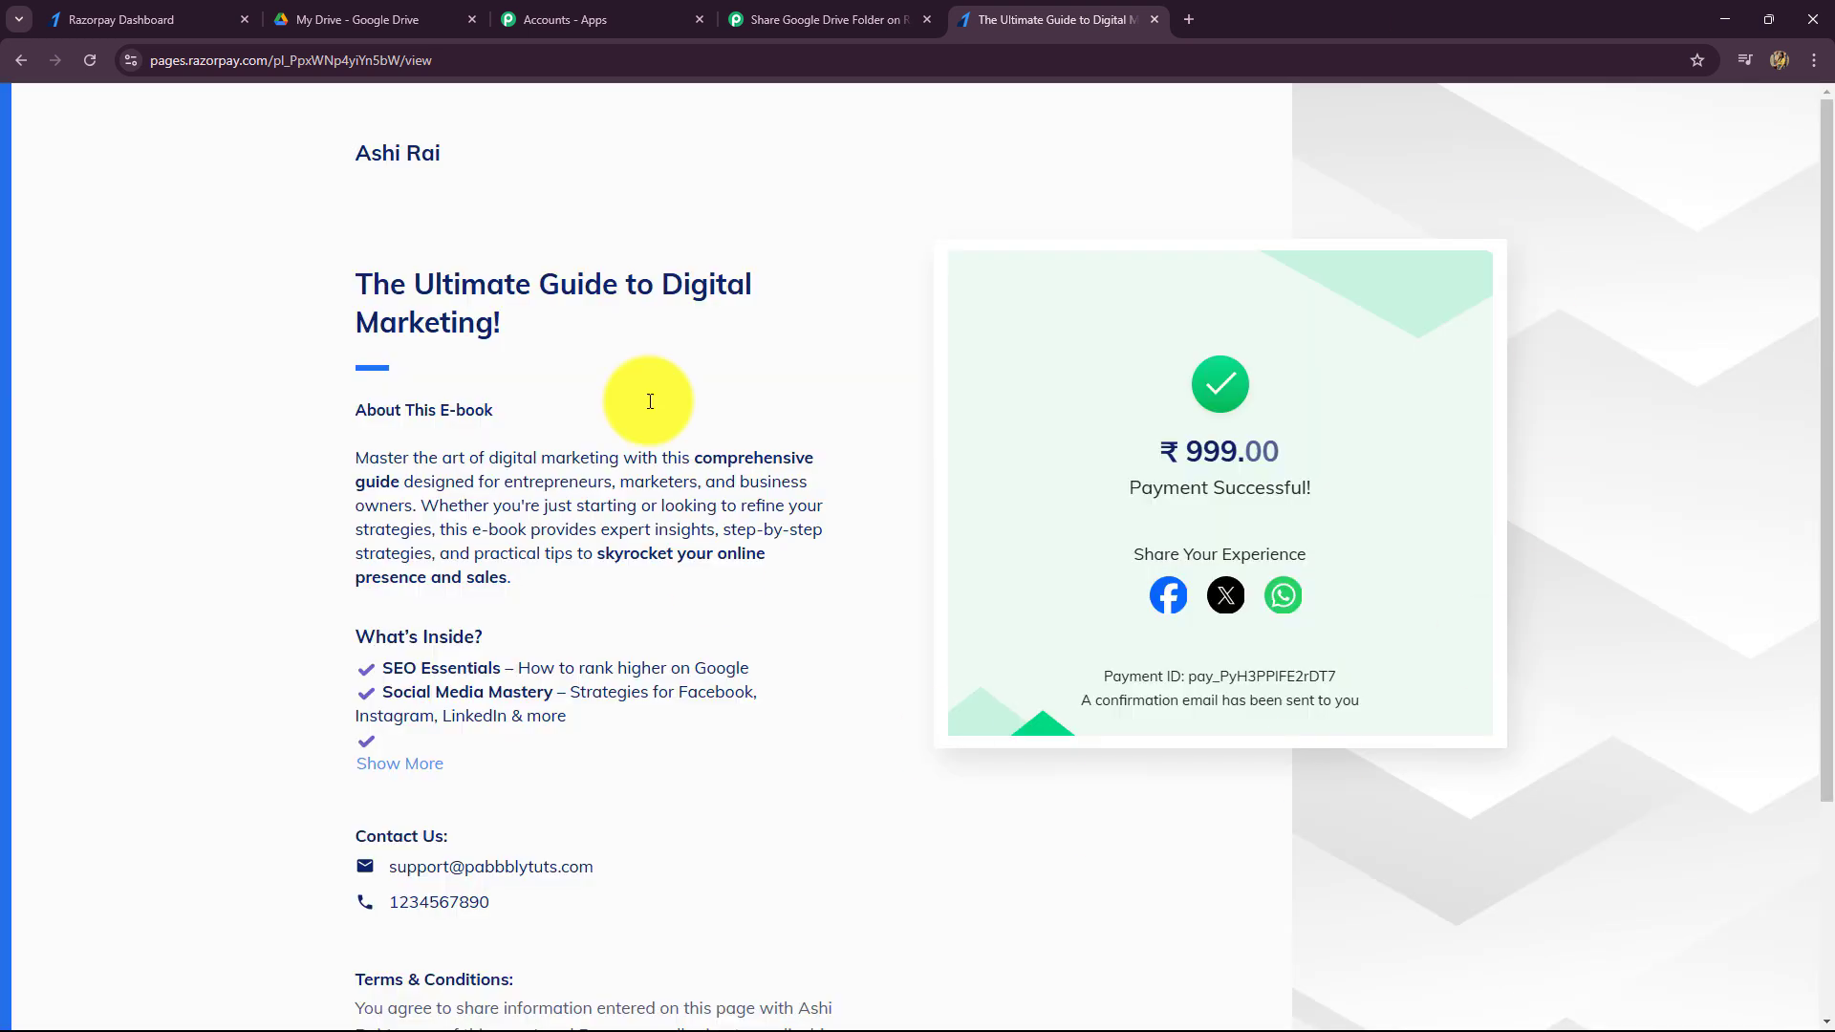
- Back in Pabbly, review the received payment fields such as Order Id, Notes Phone and Notes Name
left_click(793, 12)
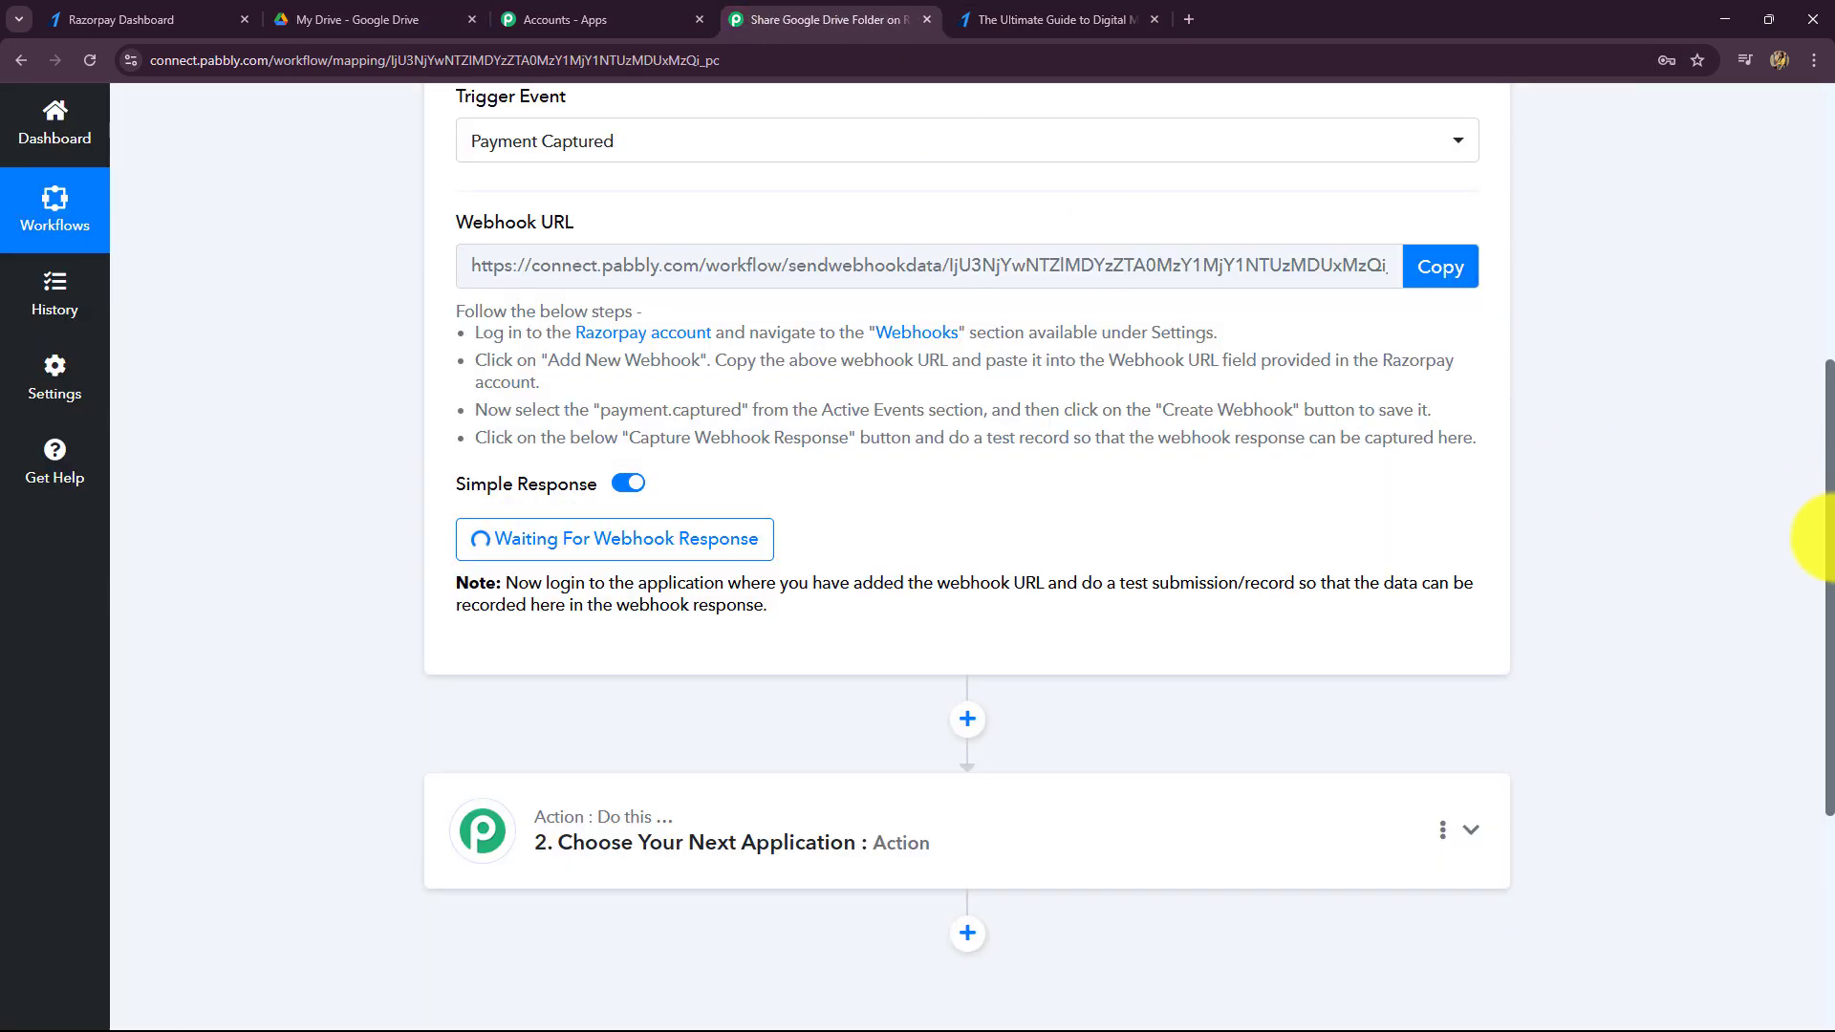
scroll(1816, 564, "down", 3)
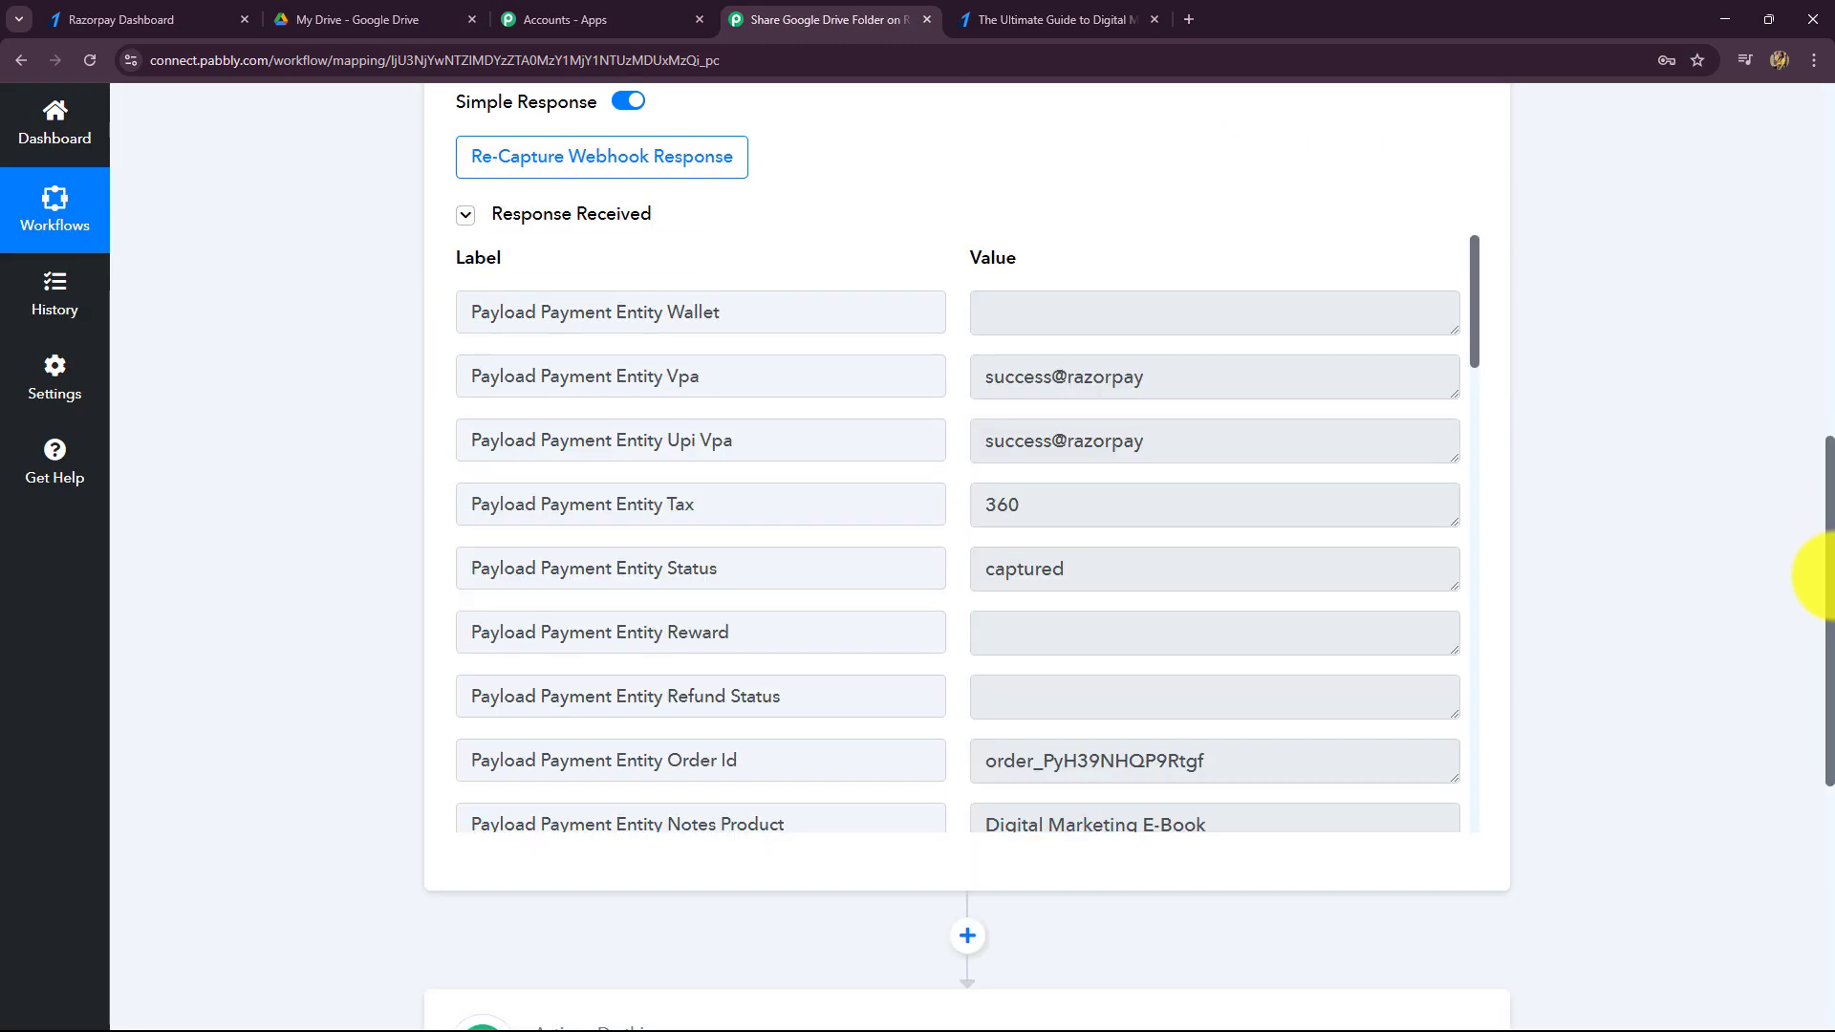
scroll(1045, 697, "up", 1)
scroll(1290, 667, "down", 2)
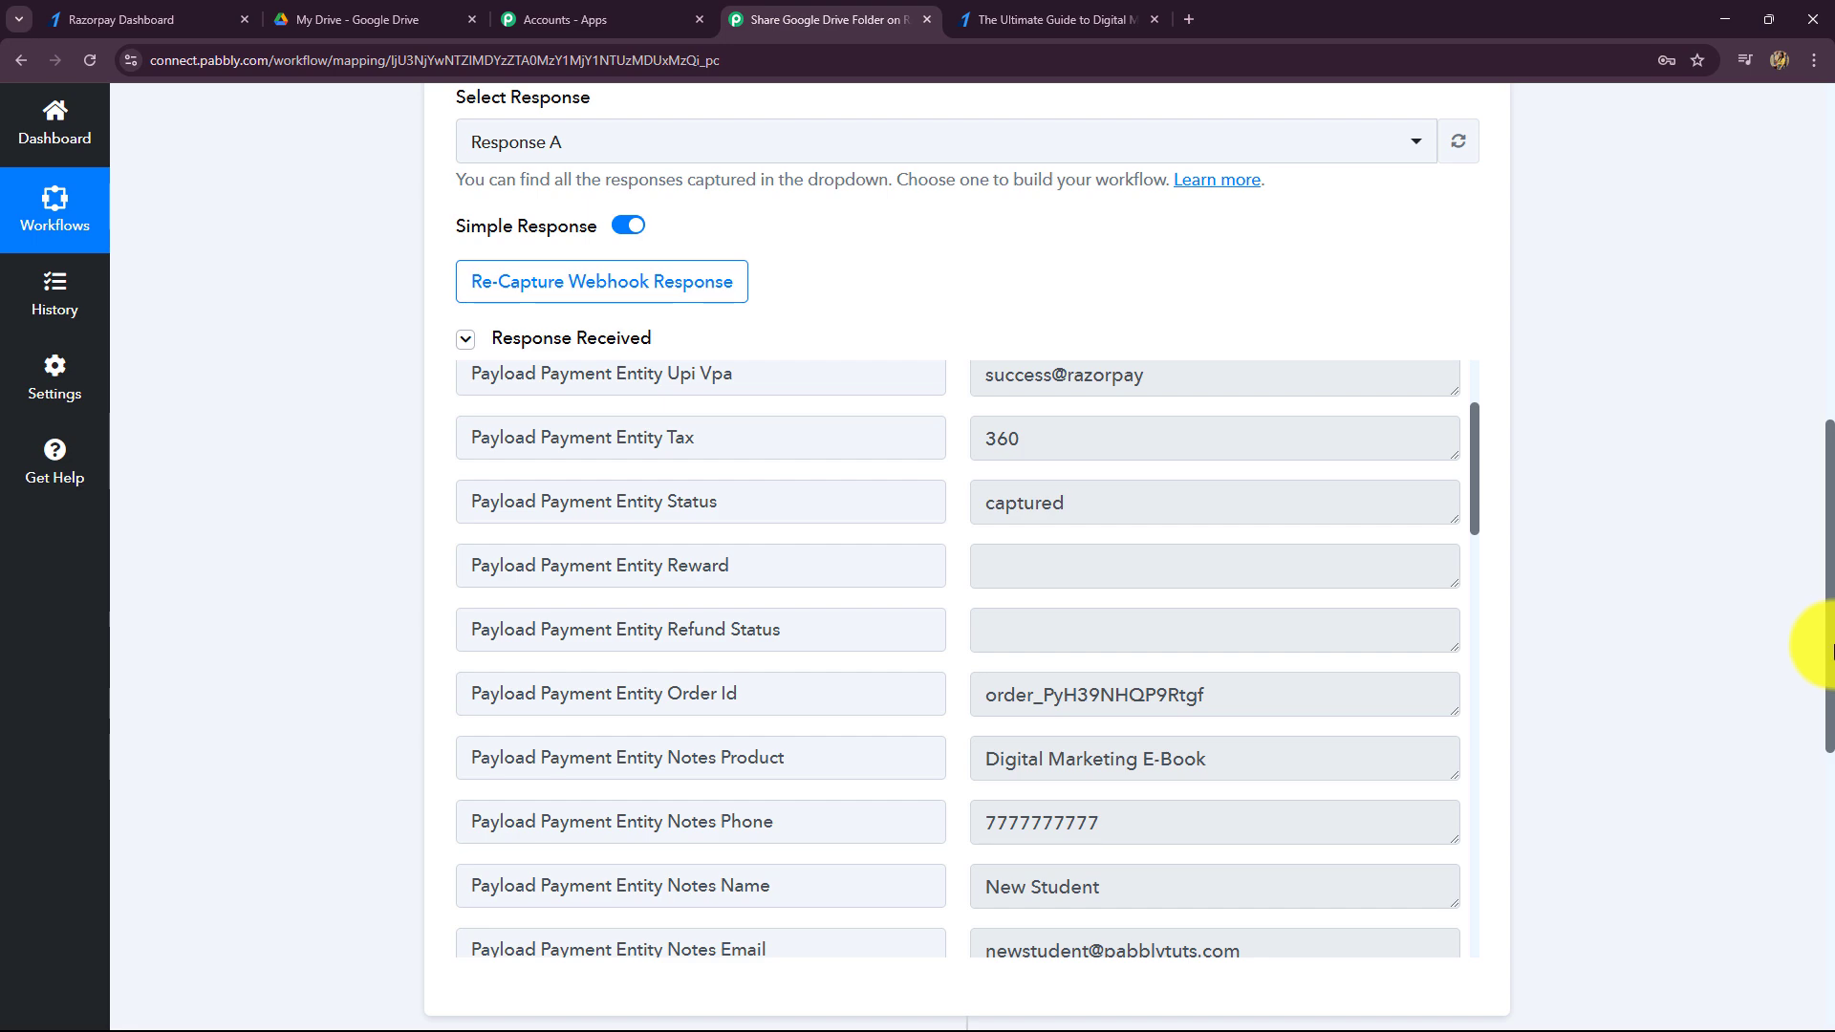
scroll(1816, 640, "down", 4)
scroll(1487, 504, "up", 4)
scroll(1369, 535, "down", 2)
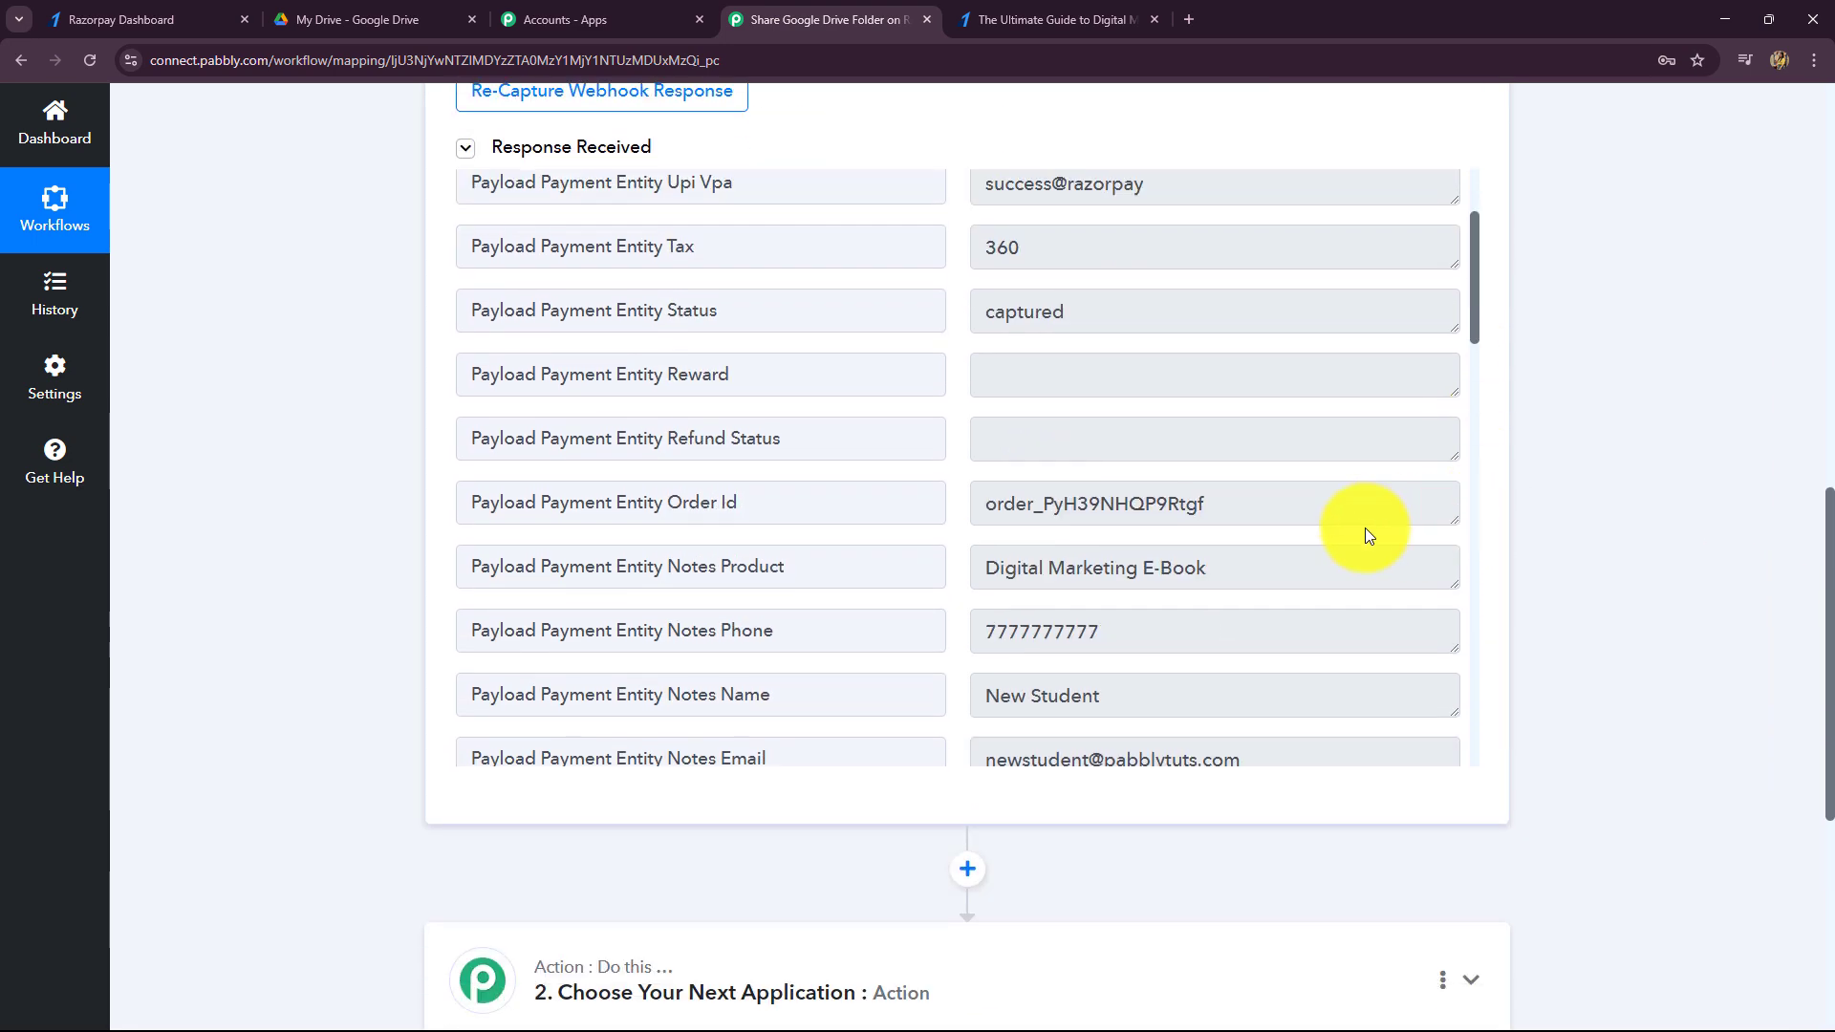
scroll(1367, 535, "up", 3)
left_click_drag(1249, 315, 872, 299)
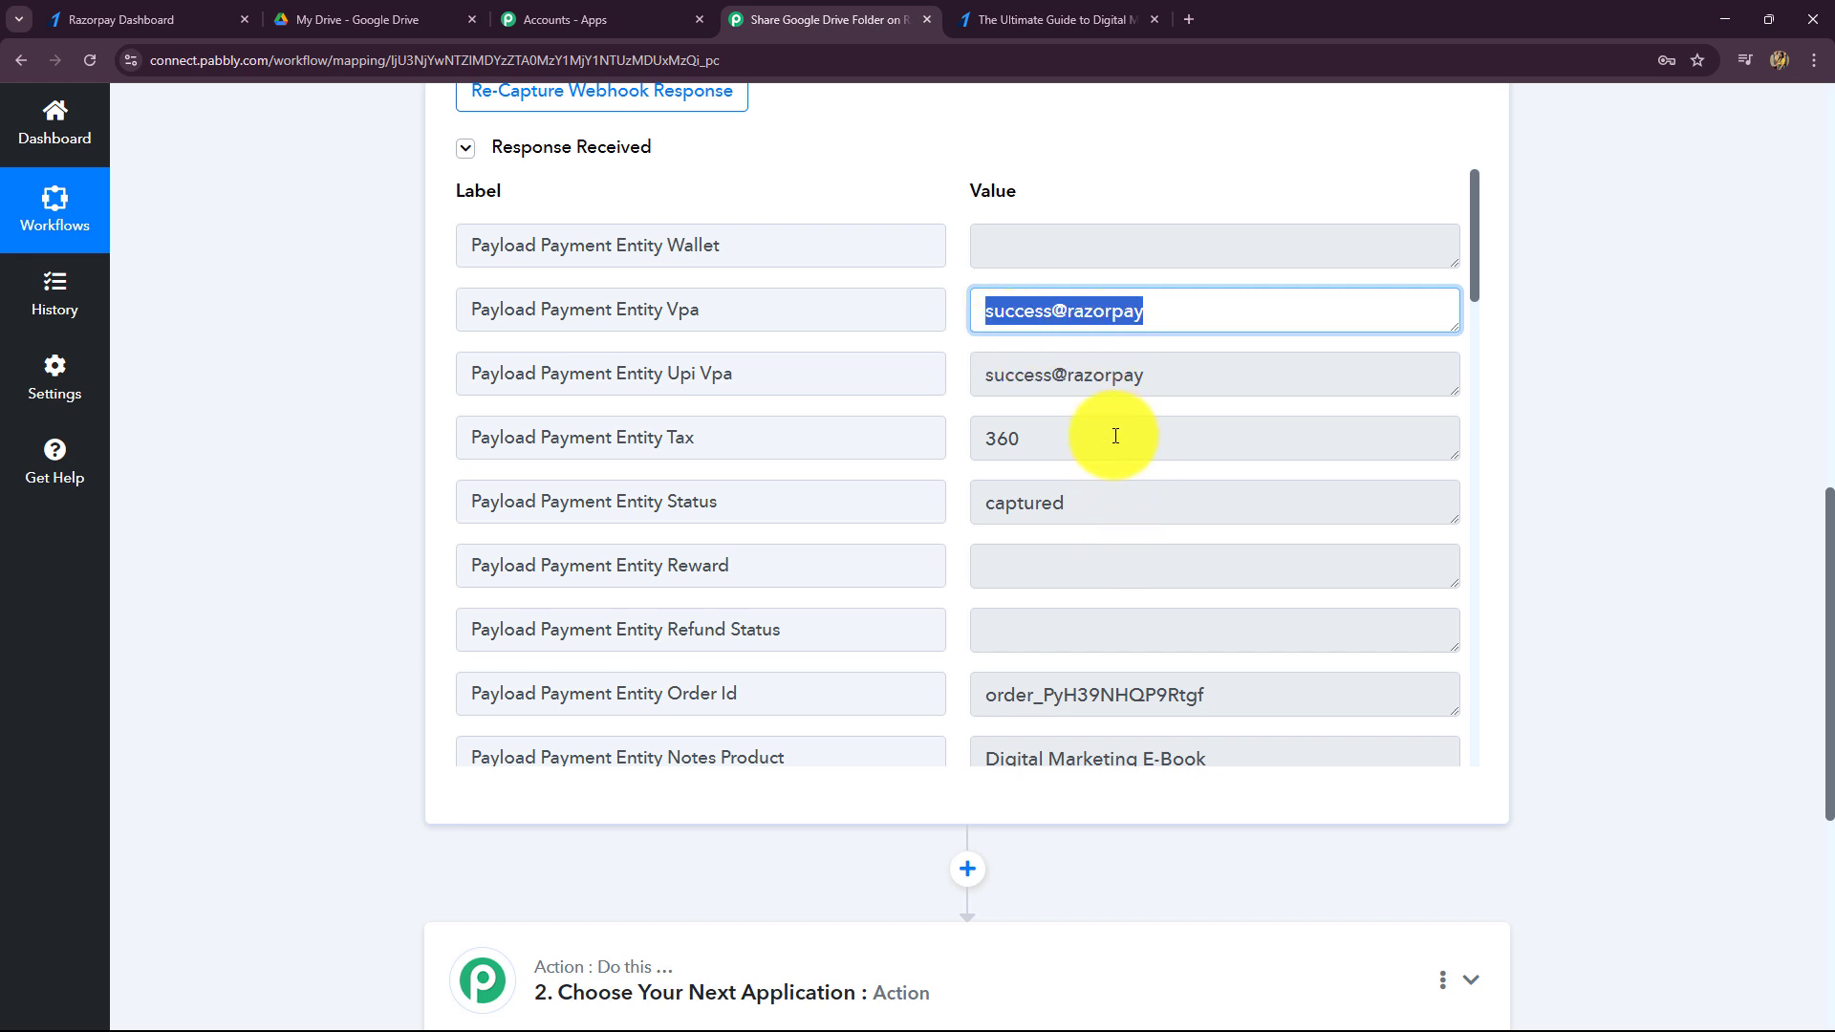
left_click_drag(1115, 436, 984, 440)
scroll(1138, 611, "down", 2)
left_click_drag(1105, 306, 861, 328)
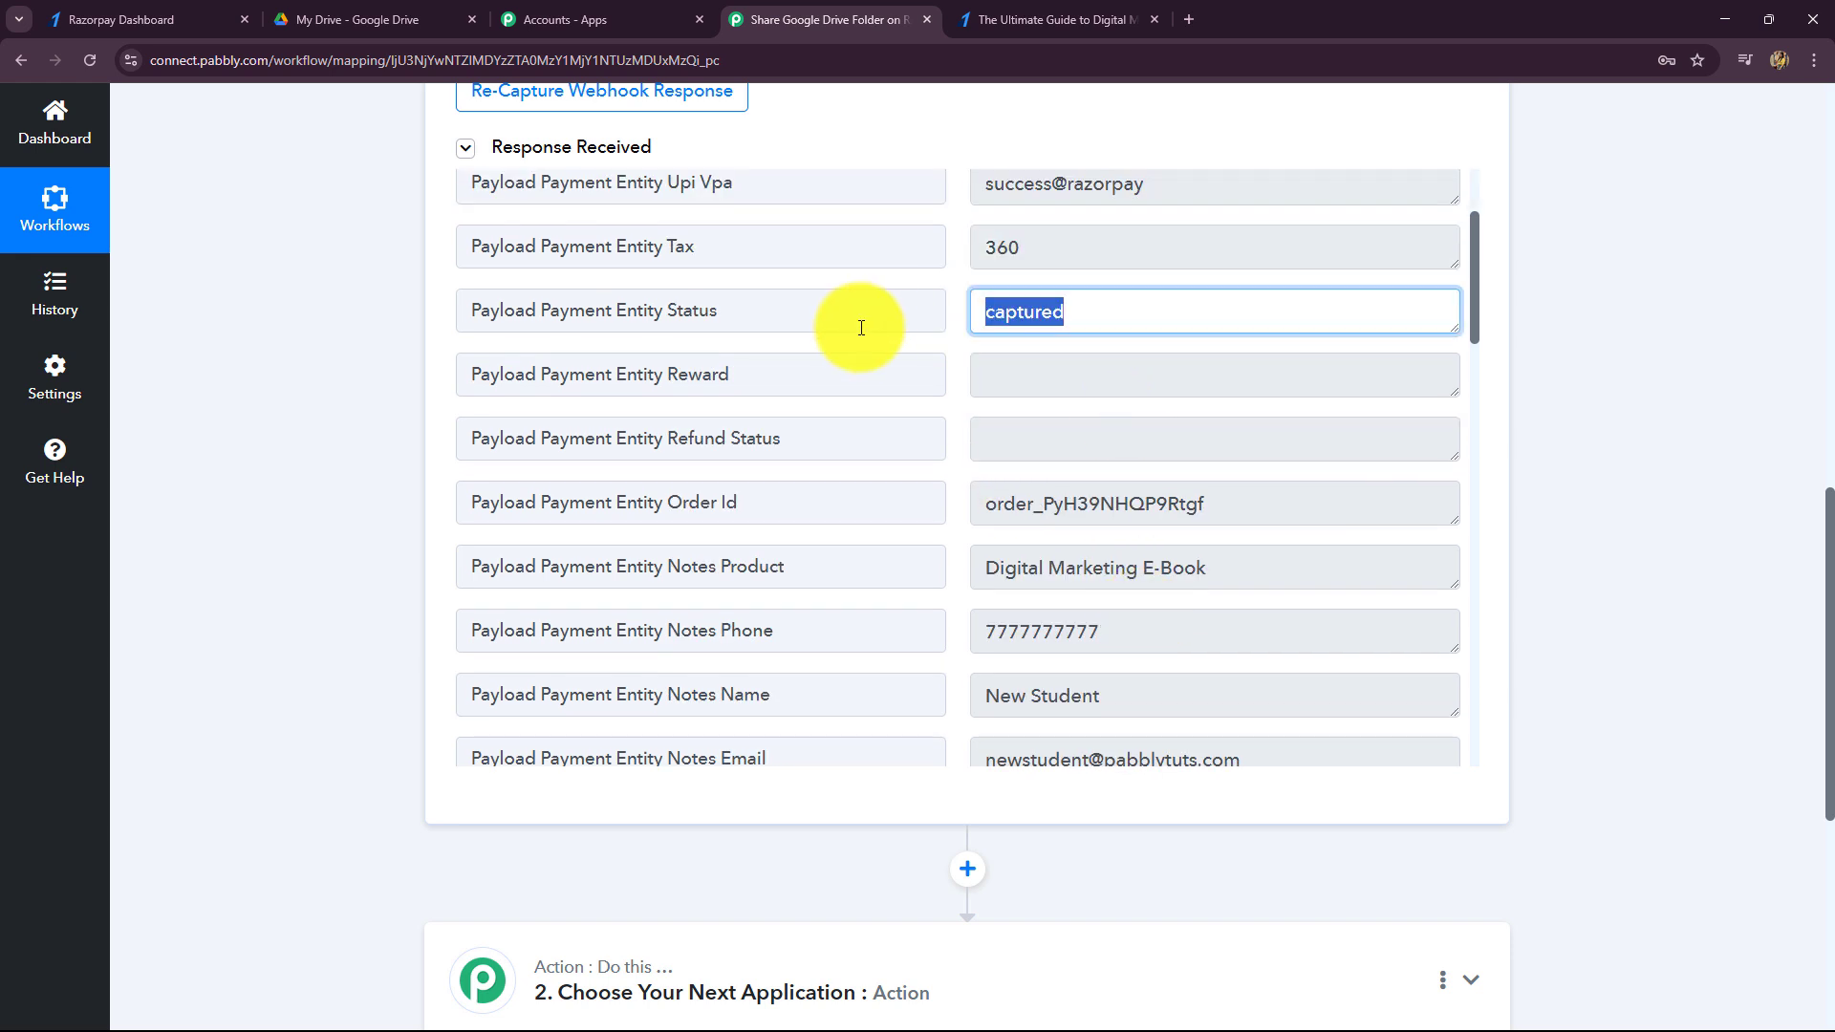
double_click(1270, 508)
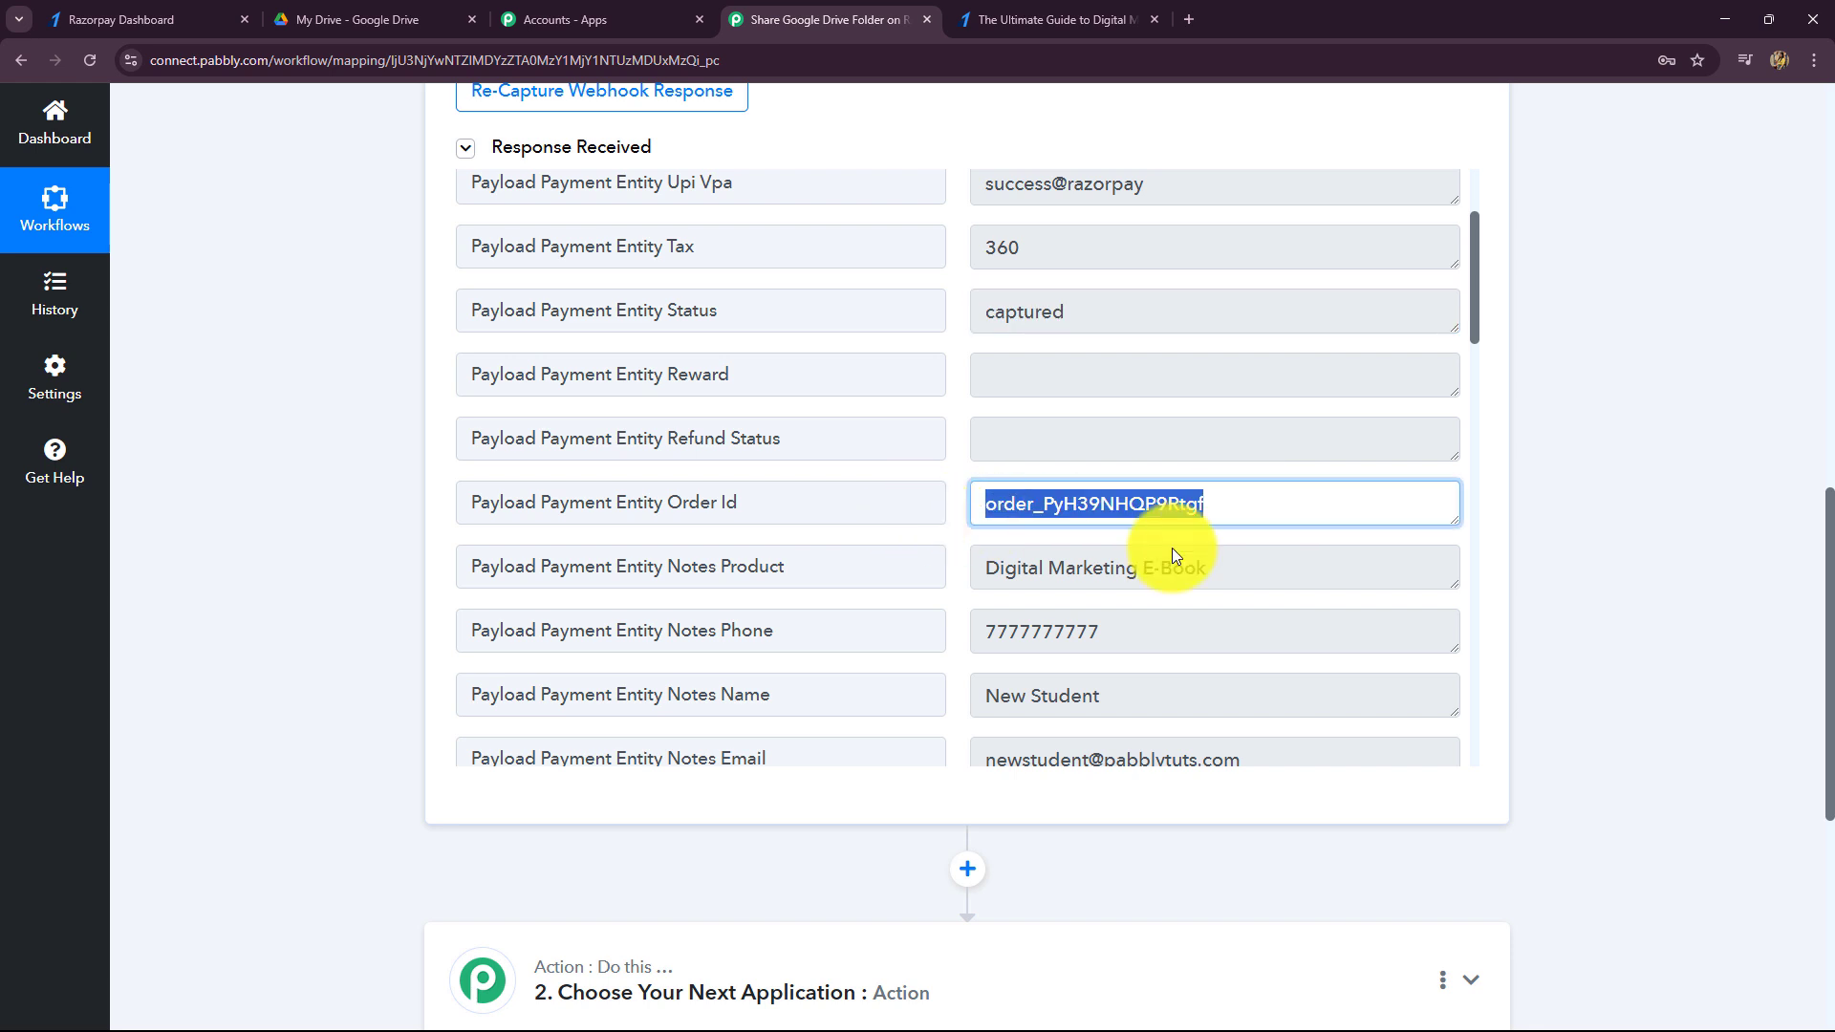
scroll(1233, 560, "down", 2)
left_click_drag(1249, 377, 942, 373)
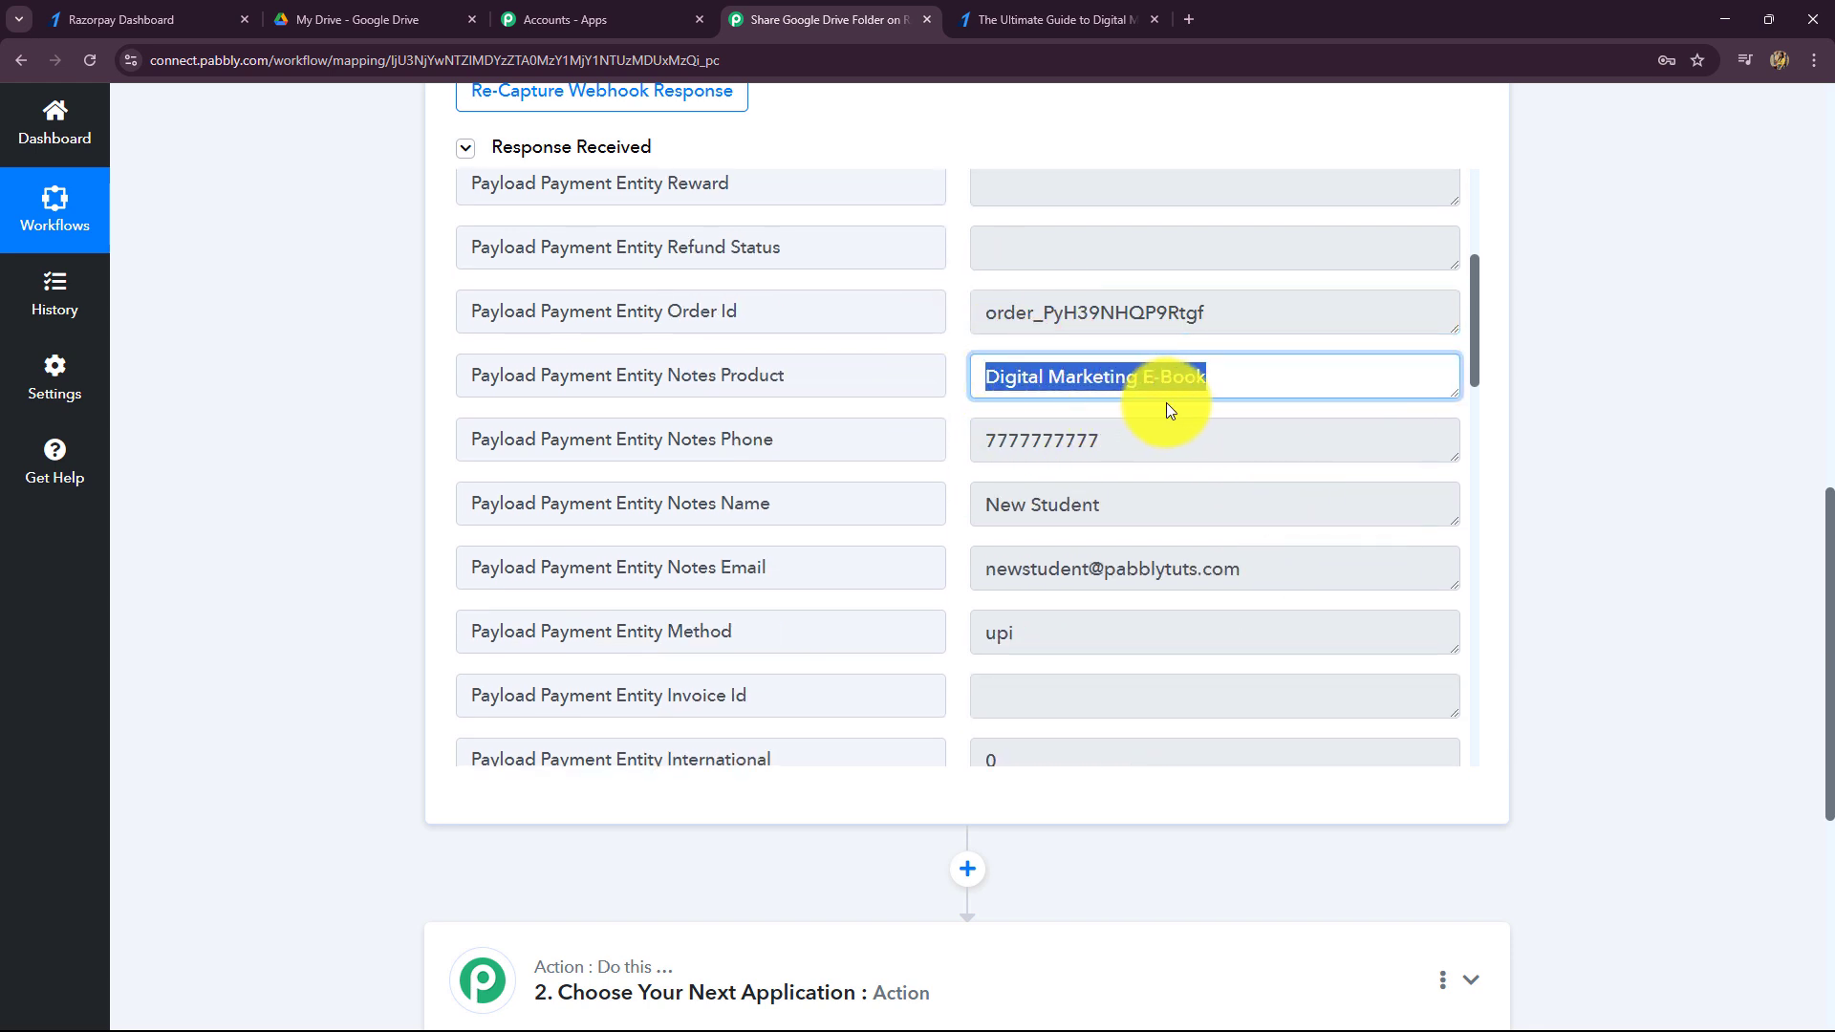
left_click_drag(1108, 441, 856, 489)
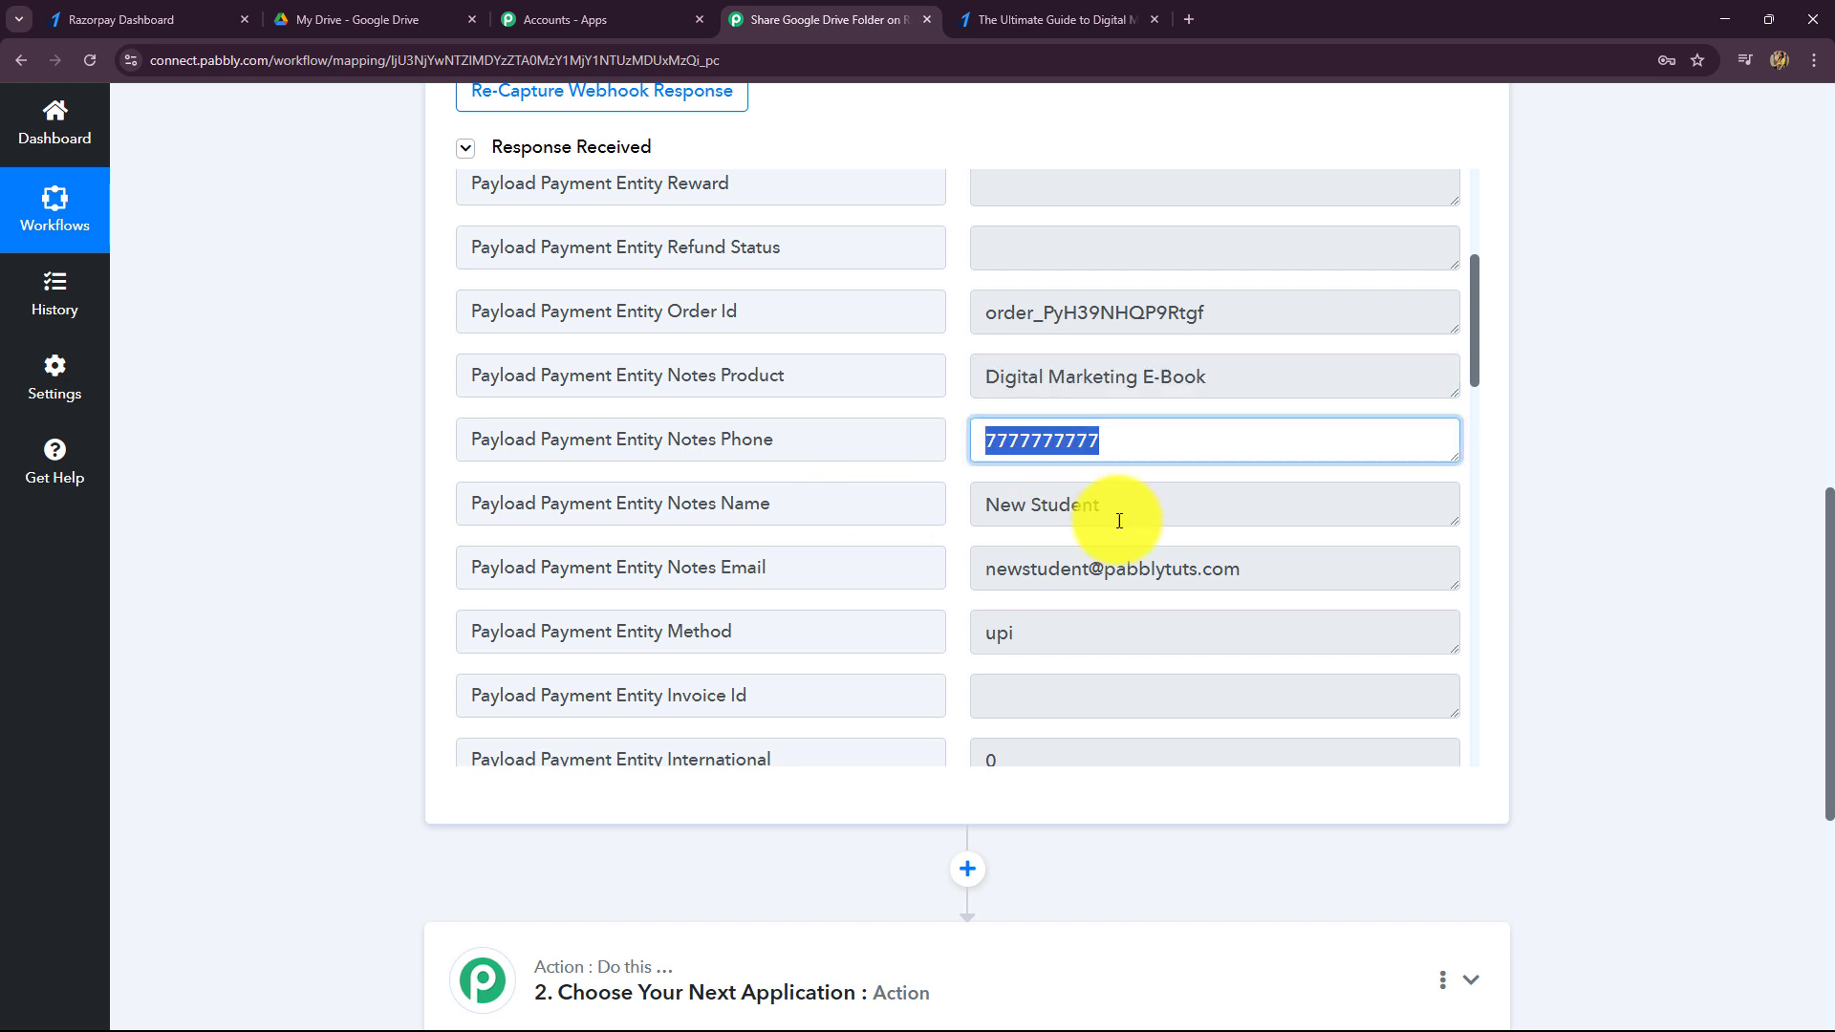
left_click_drag(1119, 516, 988, 540)
left_click_drag(1281, 566, 1041, 615)
- Scroll through the remaining Response Received fields, rechecking the buyer's Notes Name value
scroll(1179, 664, "down", 5)
scroll(1178, 659, "down", 12)
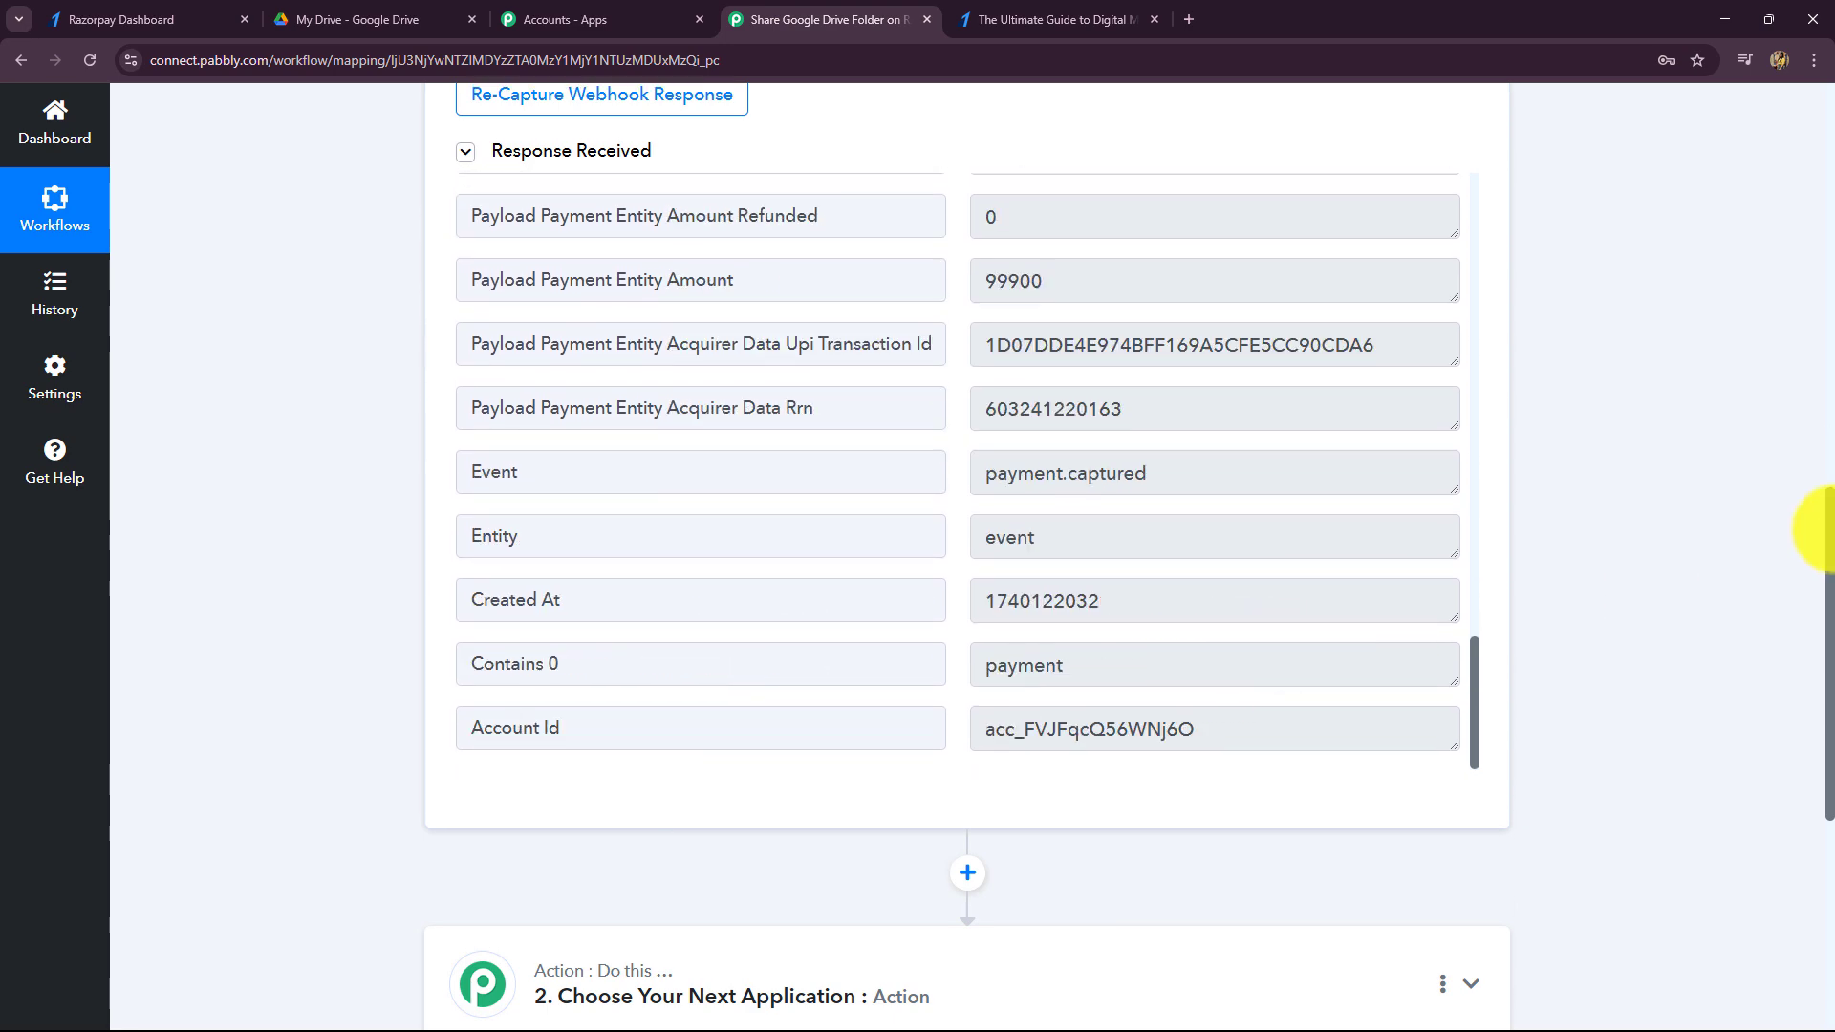
scroll(1814, 520, "up", 15)
scroll(1577, 458, "down", 8)
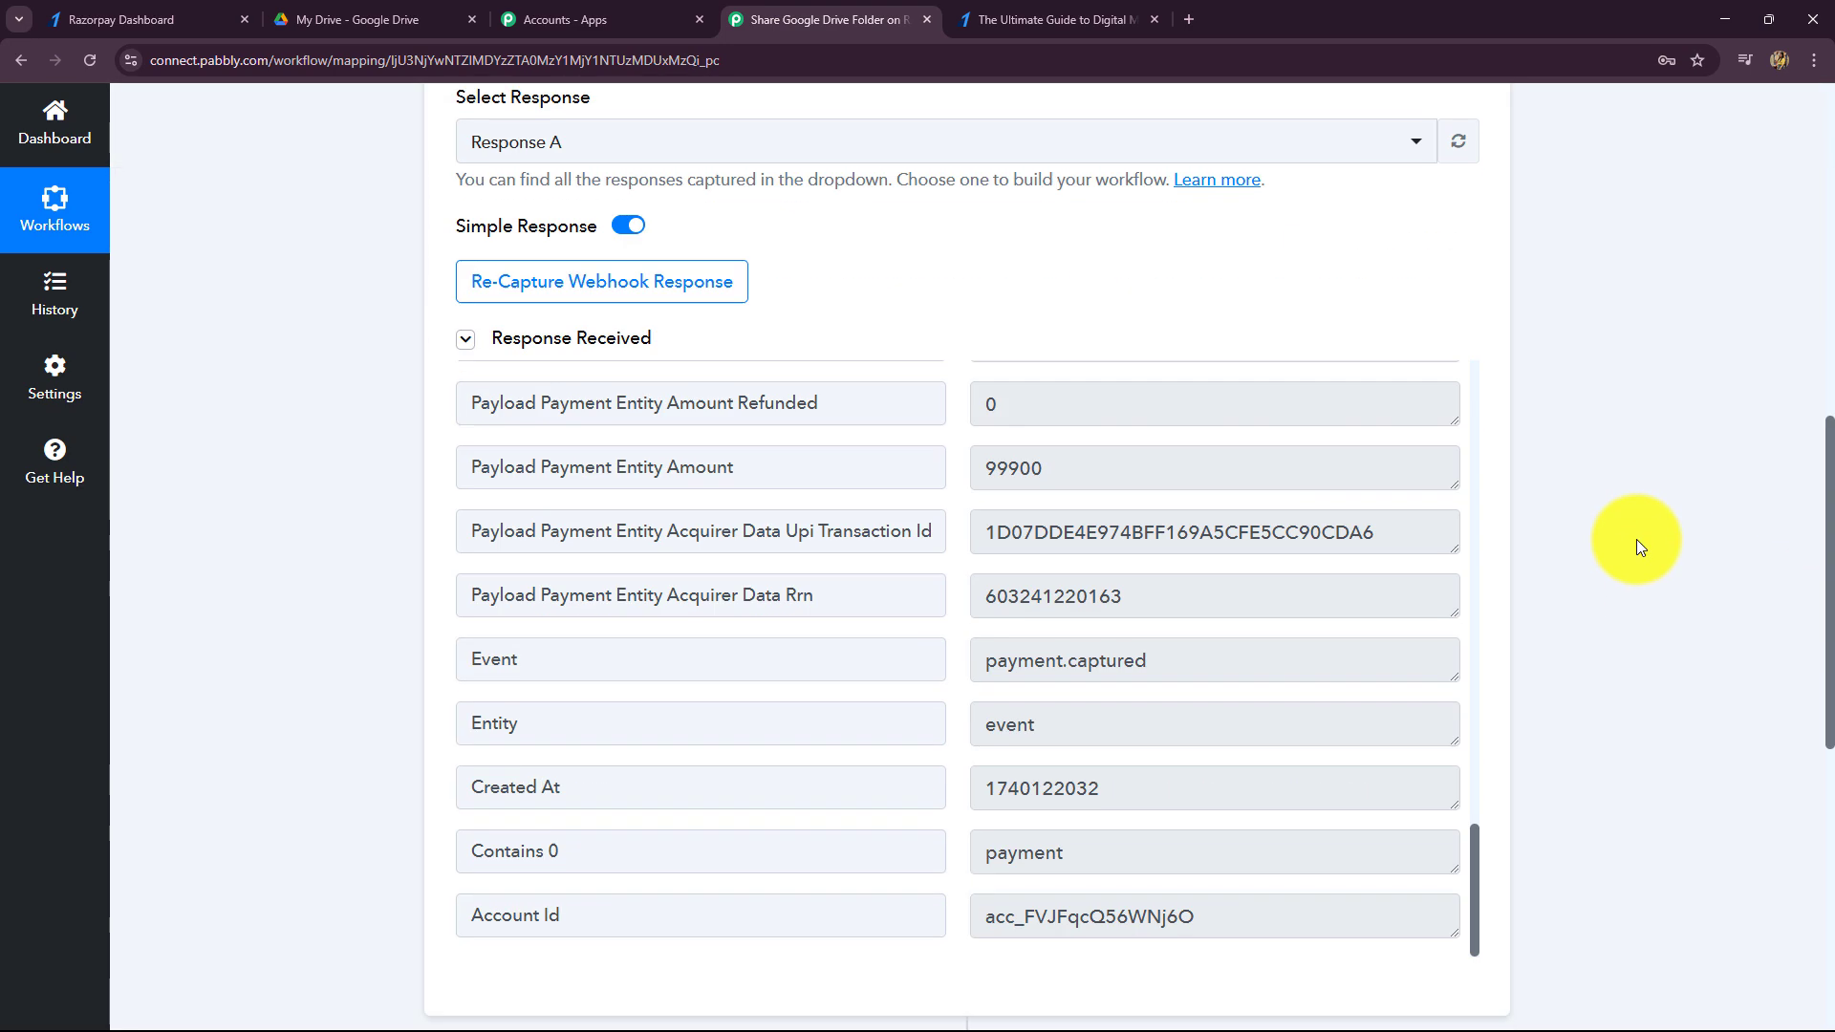
scroll(1114, 697, "up", 10)
scroll(1030, 754, "up", 1)
scroll(1030, 754, "up", 3)
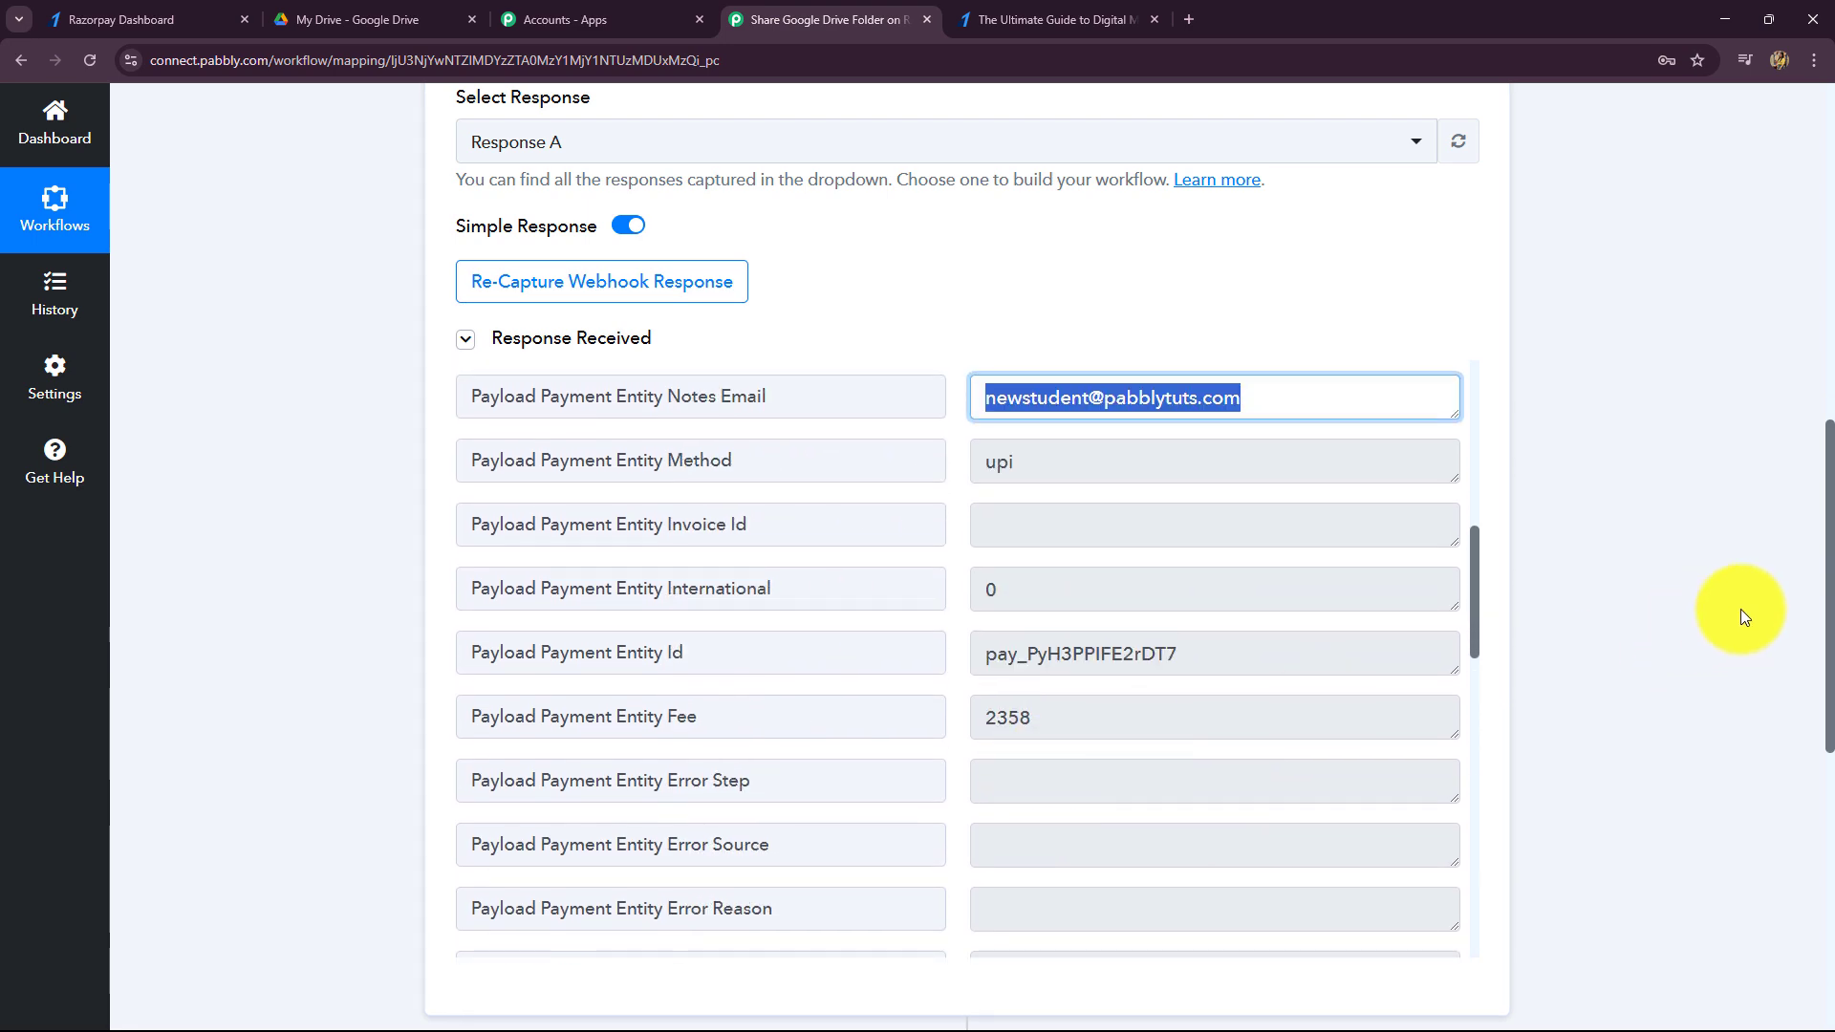
scroll(1740, 614, "down", 2)
scroll(1057, 573, "up", 4)
left_click(1049, 523)
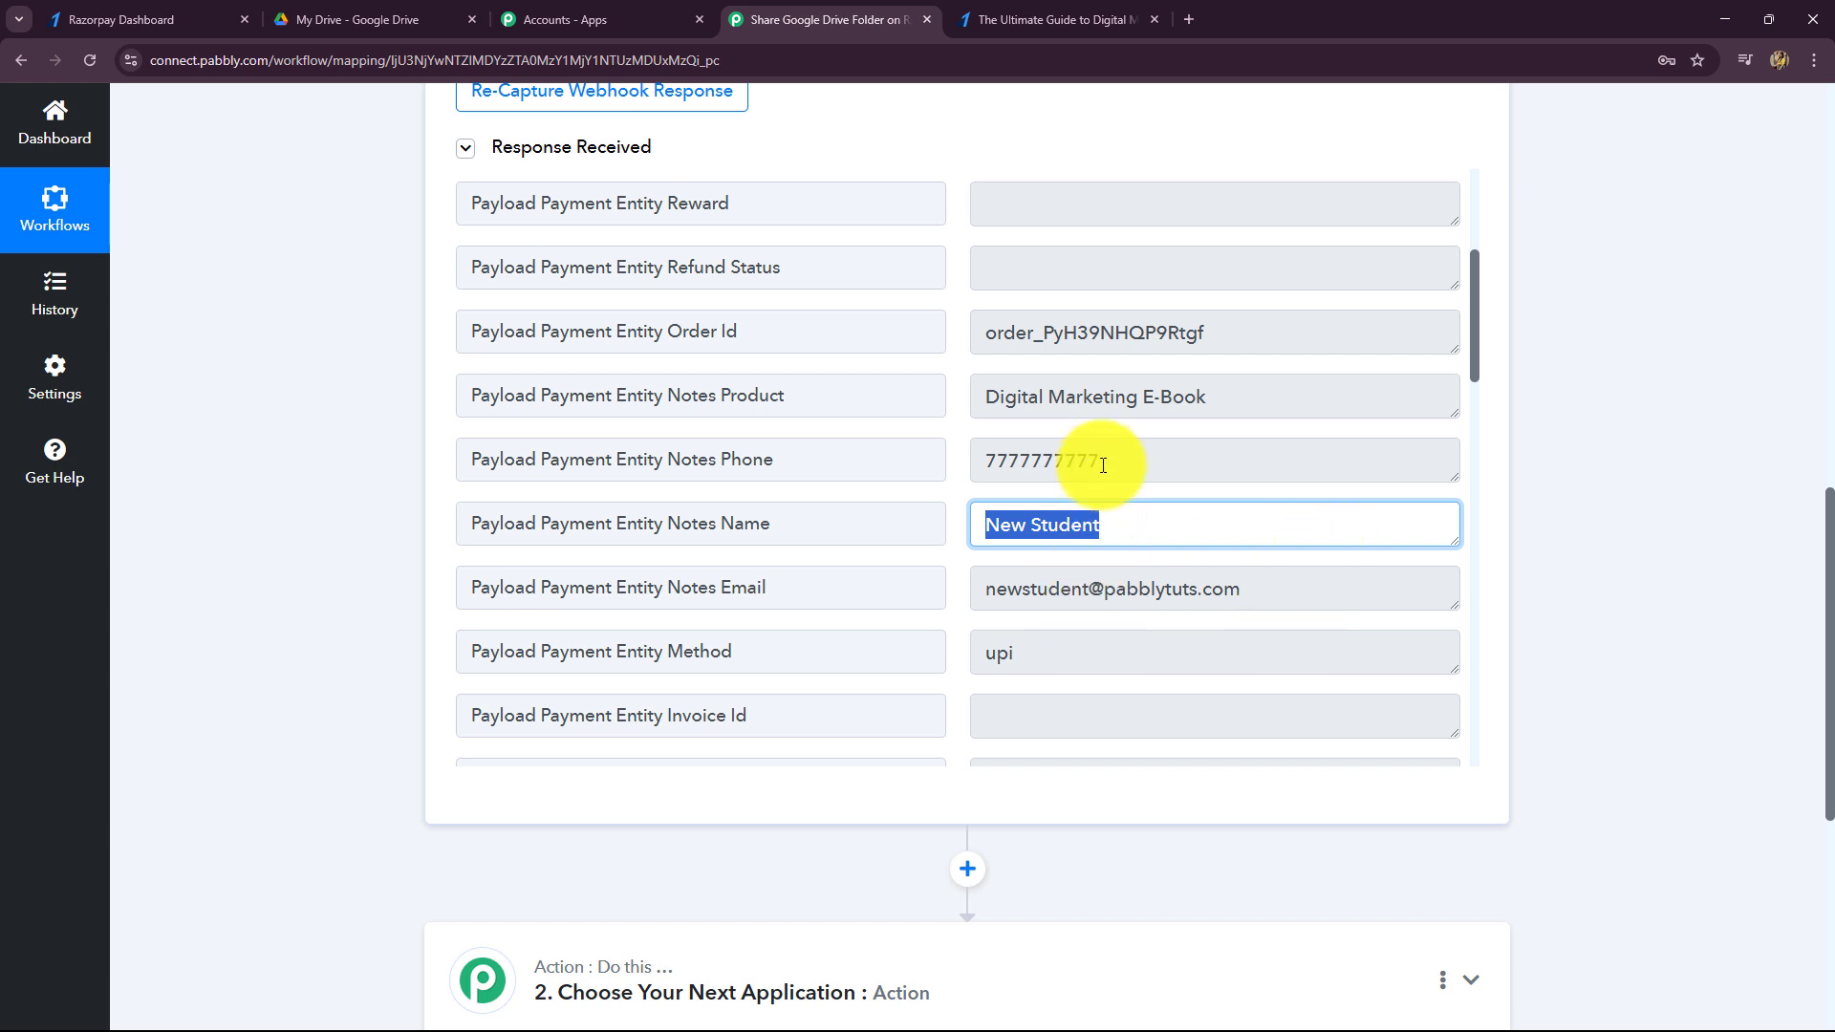
scroll(1736, 576, "up", 10)
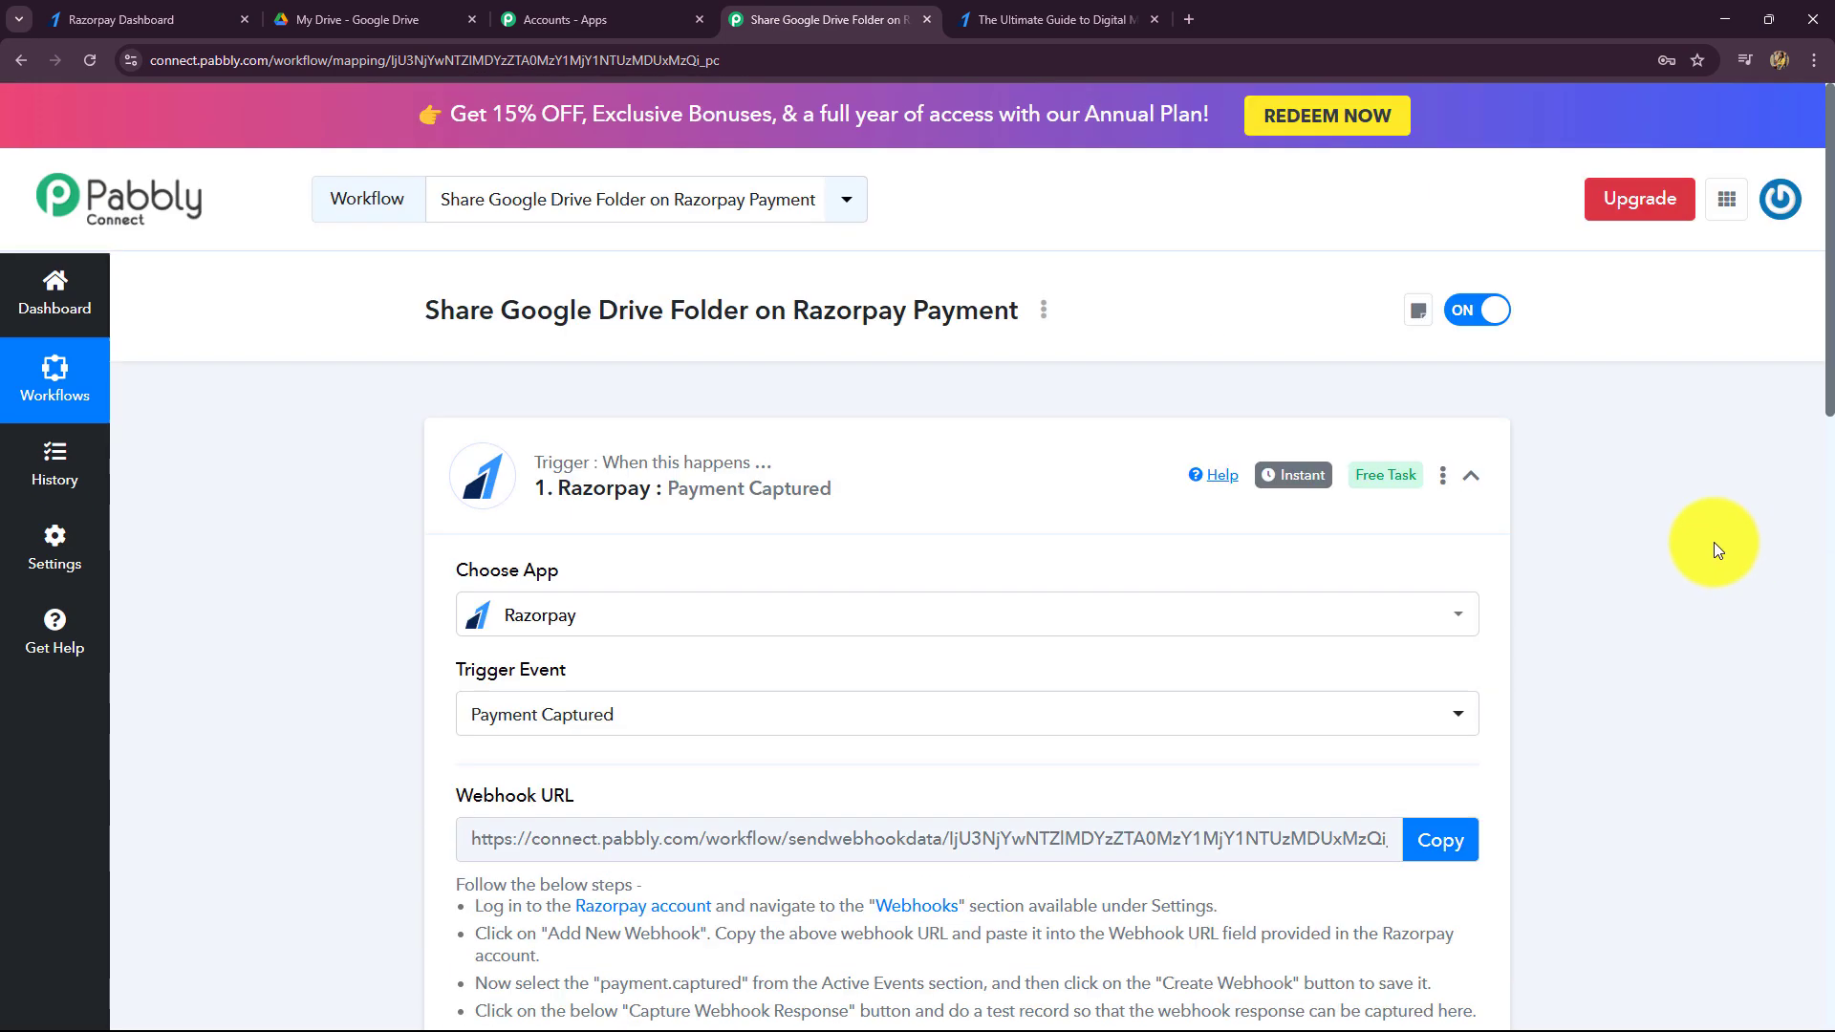
scroll(1735, 621, "down", 2)
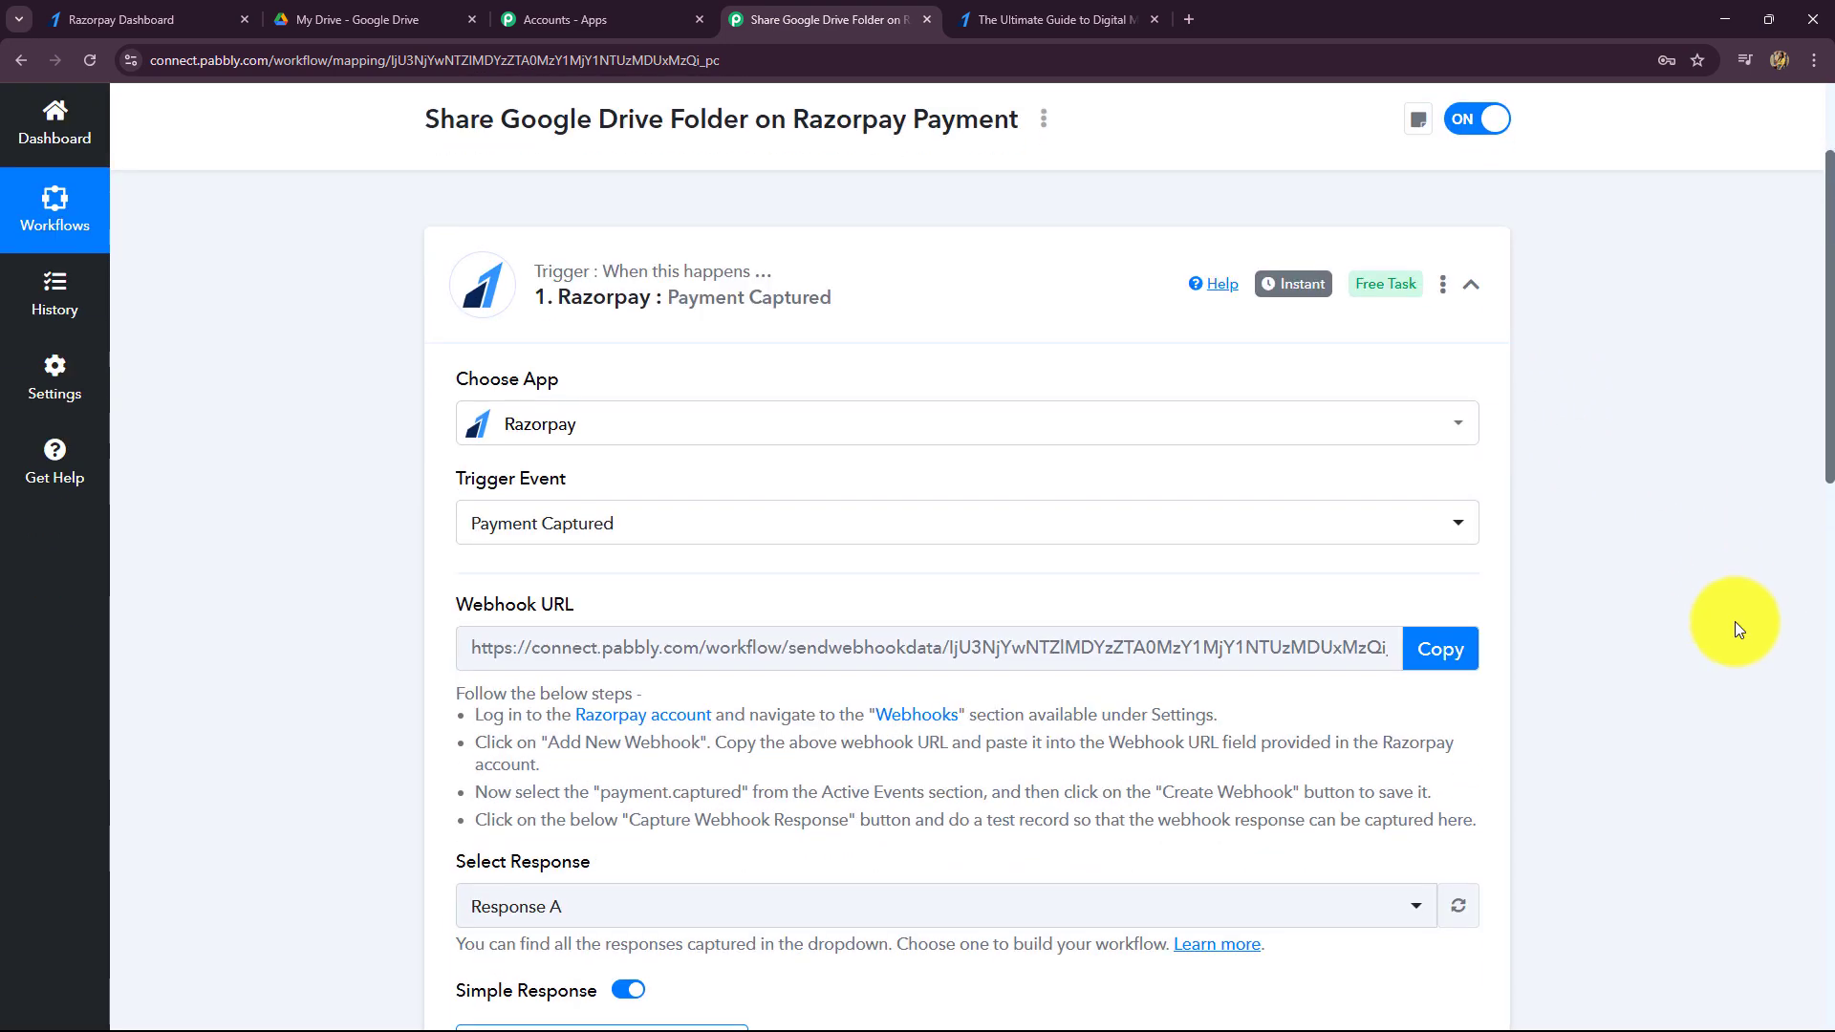
scroll(1734, 621, "down", 6)
scroll(1734, 622, "up", 2)
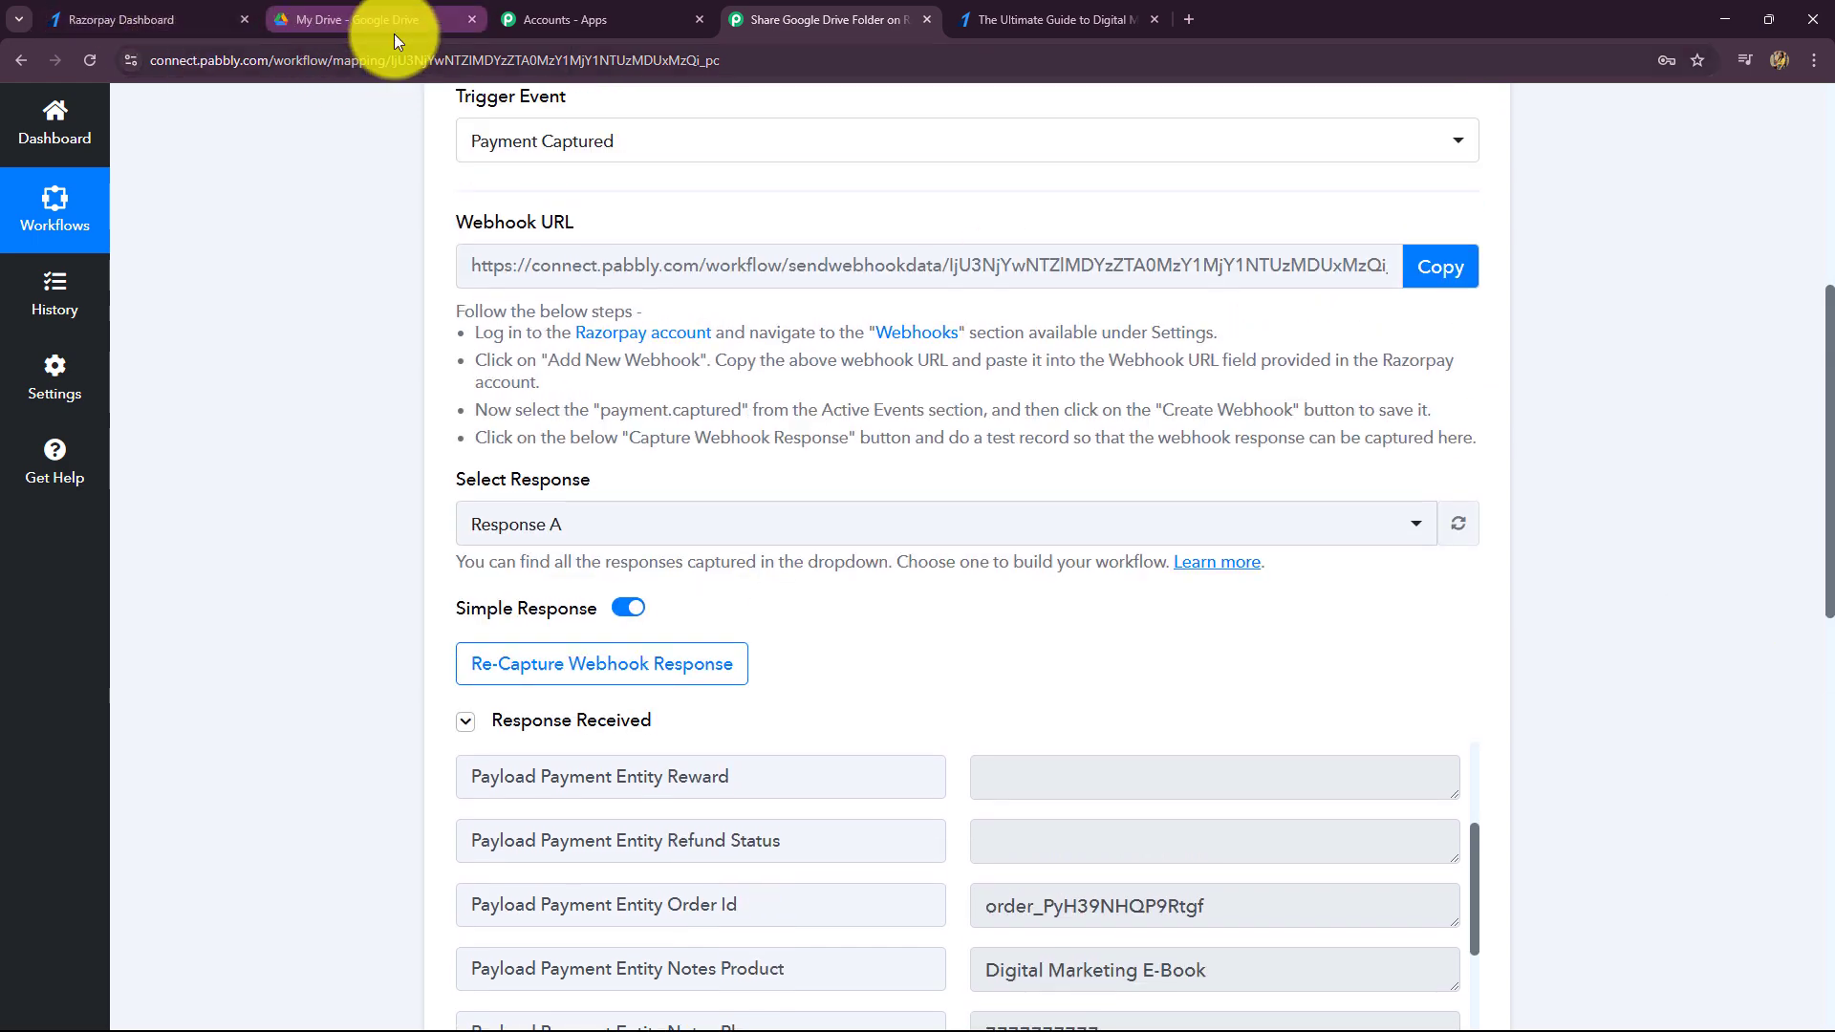
left_click(136, 19)
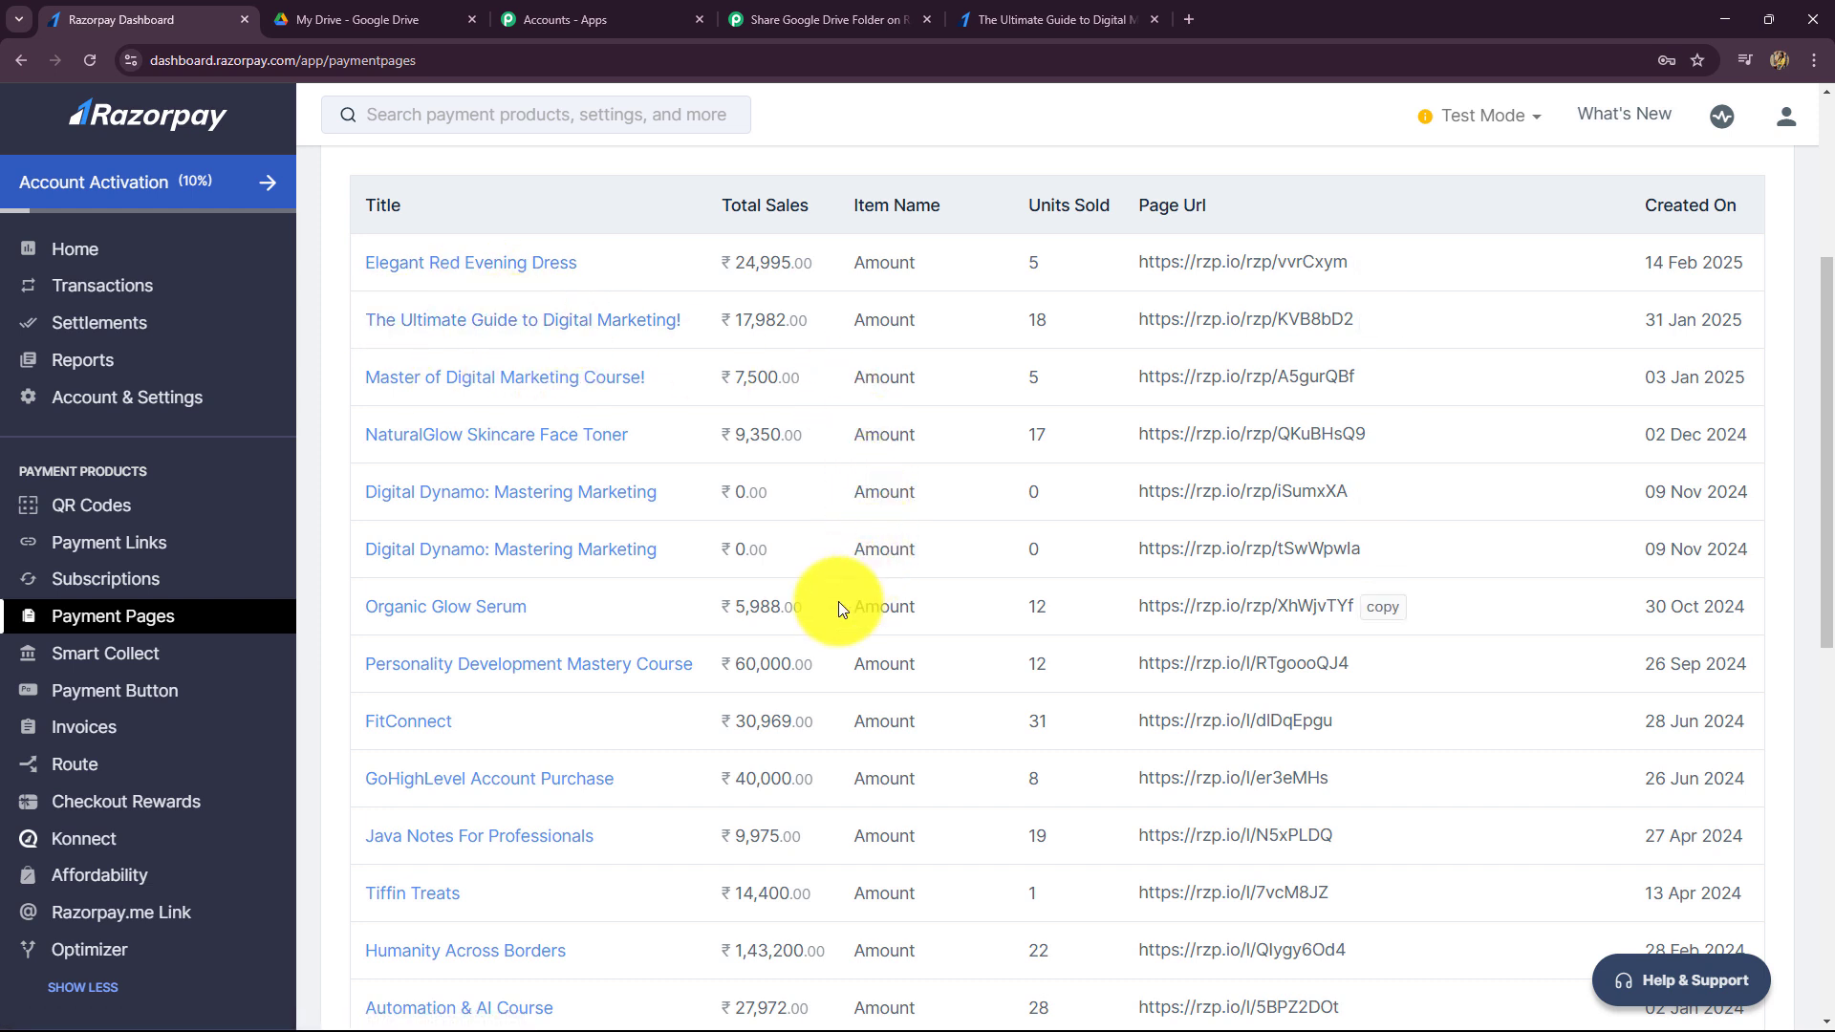
left_click(822, 19)
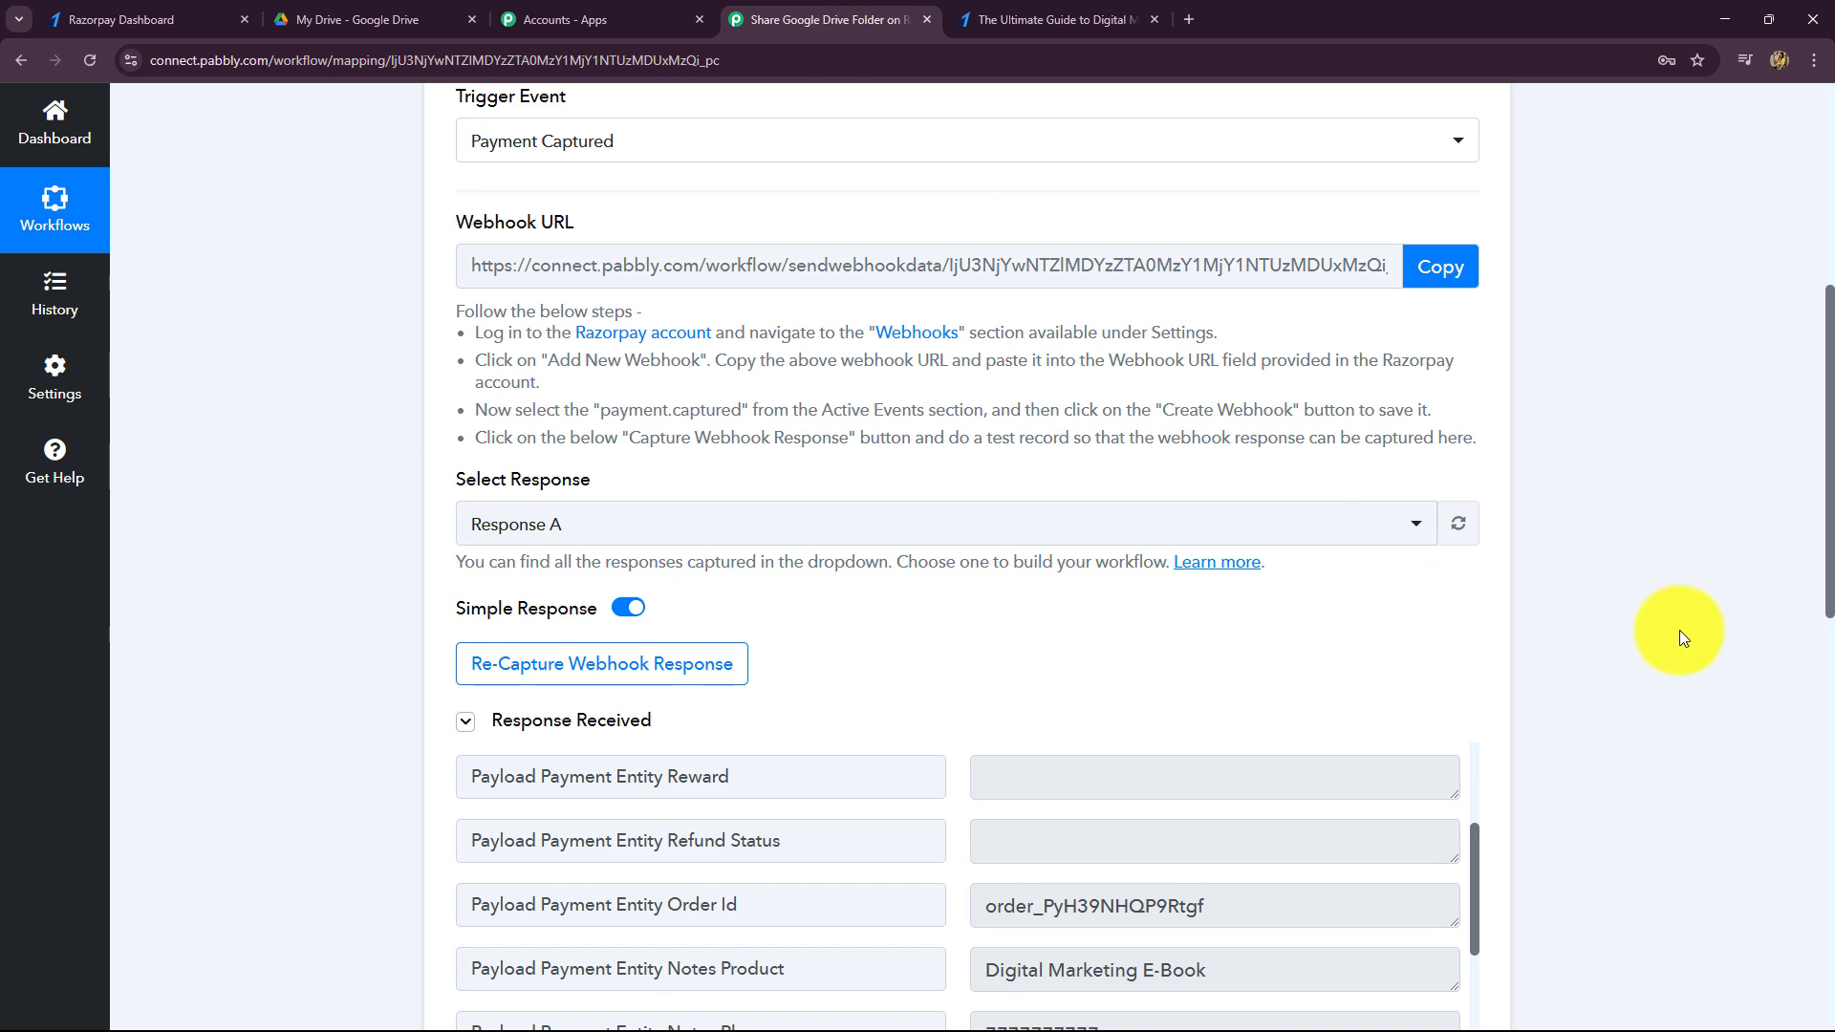
- Choose Filter (Pabbly) as the app for the action step after the Razorpay trigger
scroll(1680, 625, "down", 10)
scroll(1684, 633, "down", 2)
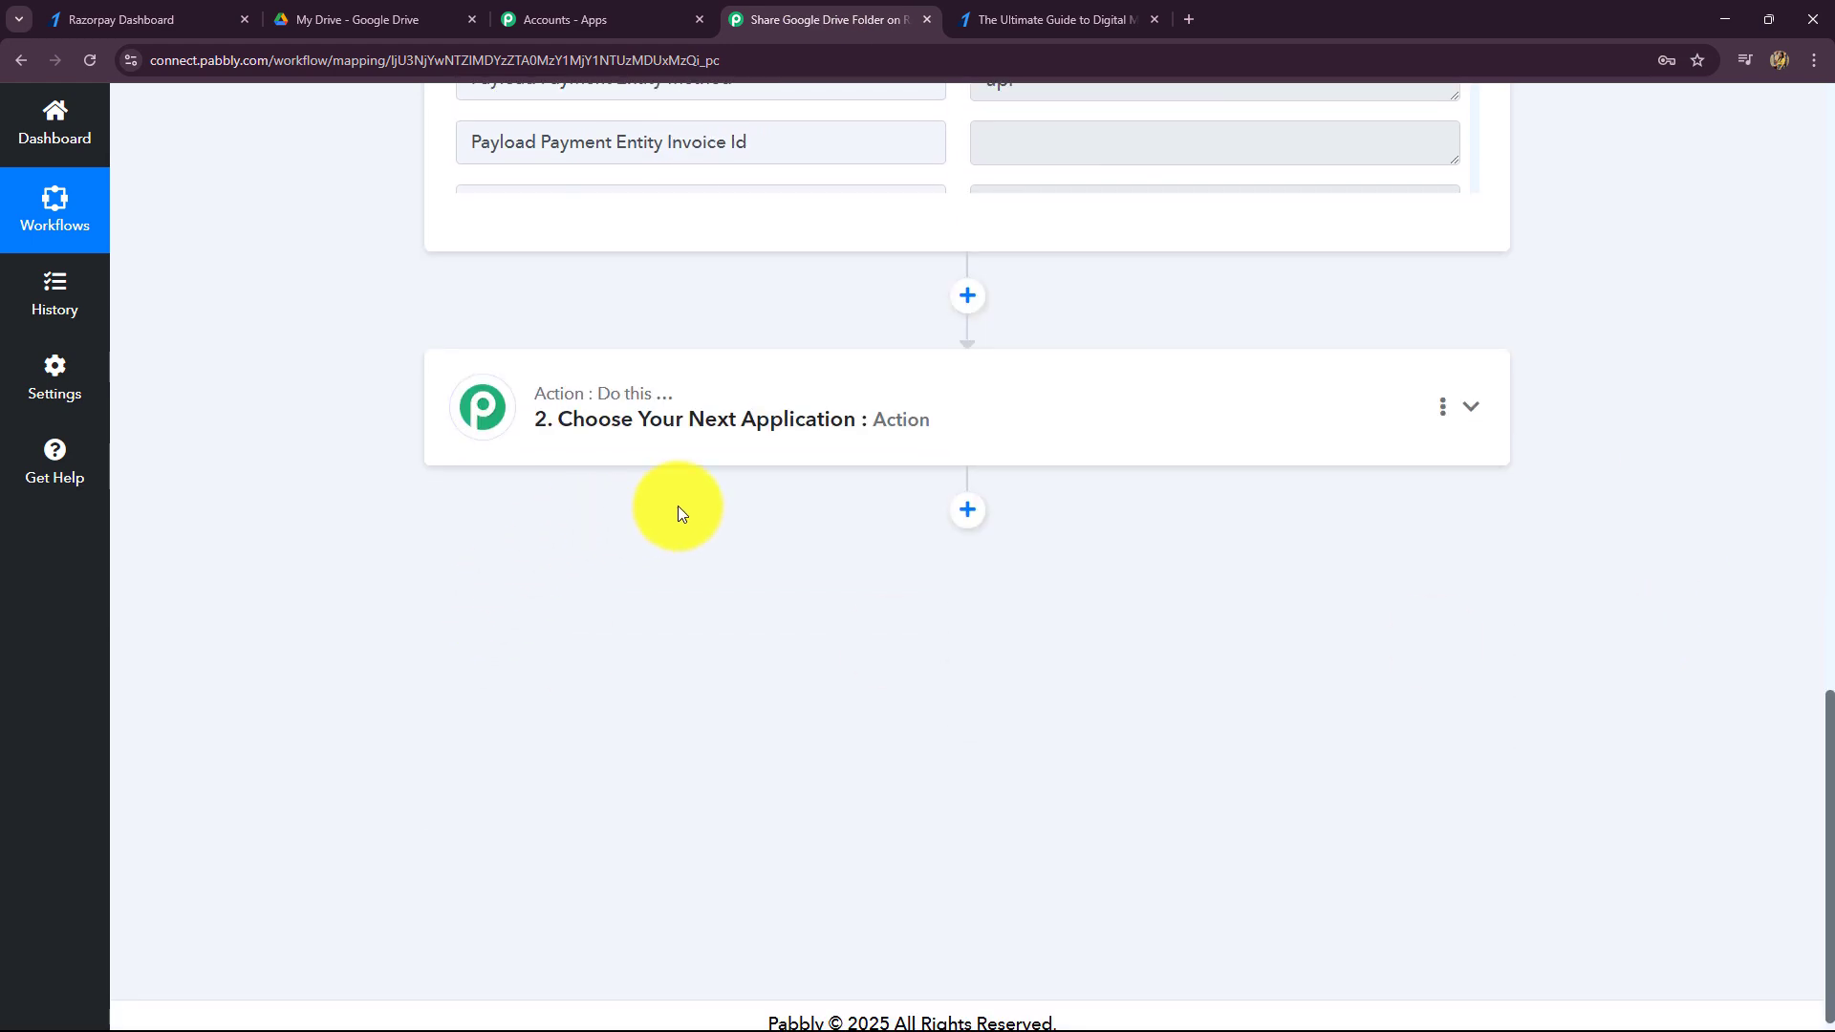
left_click(705, 455)
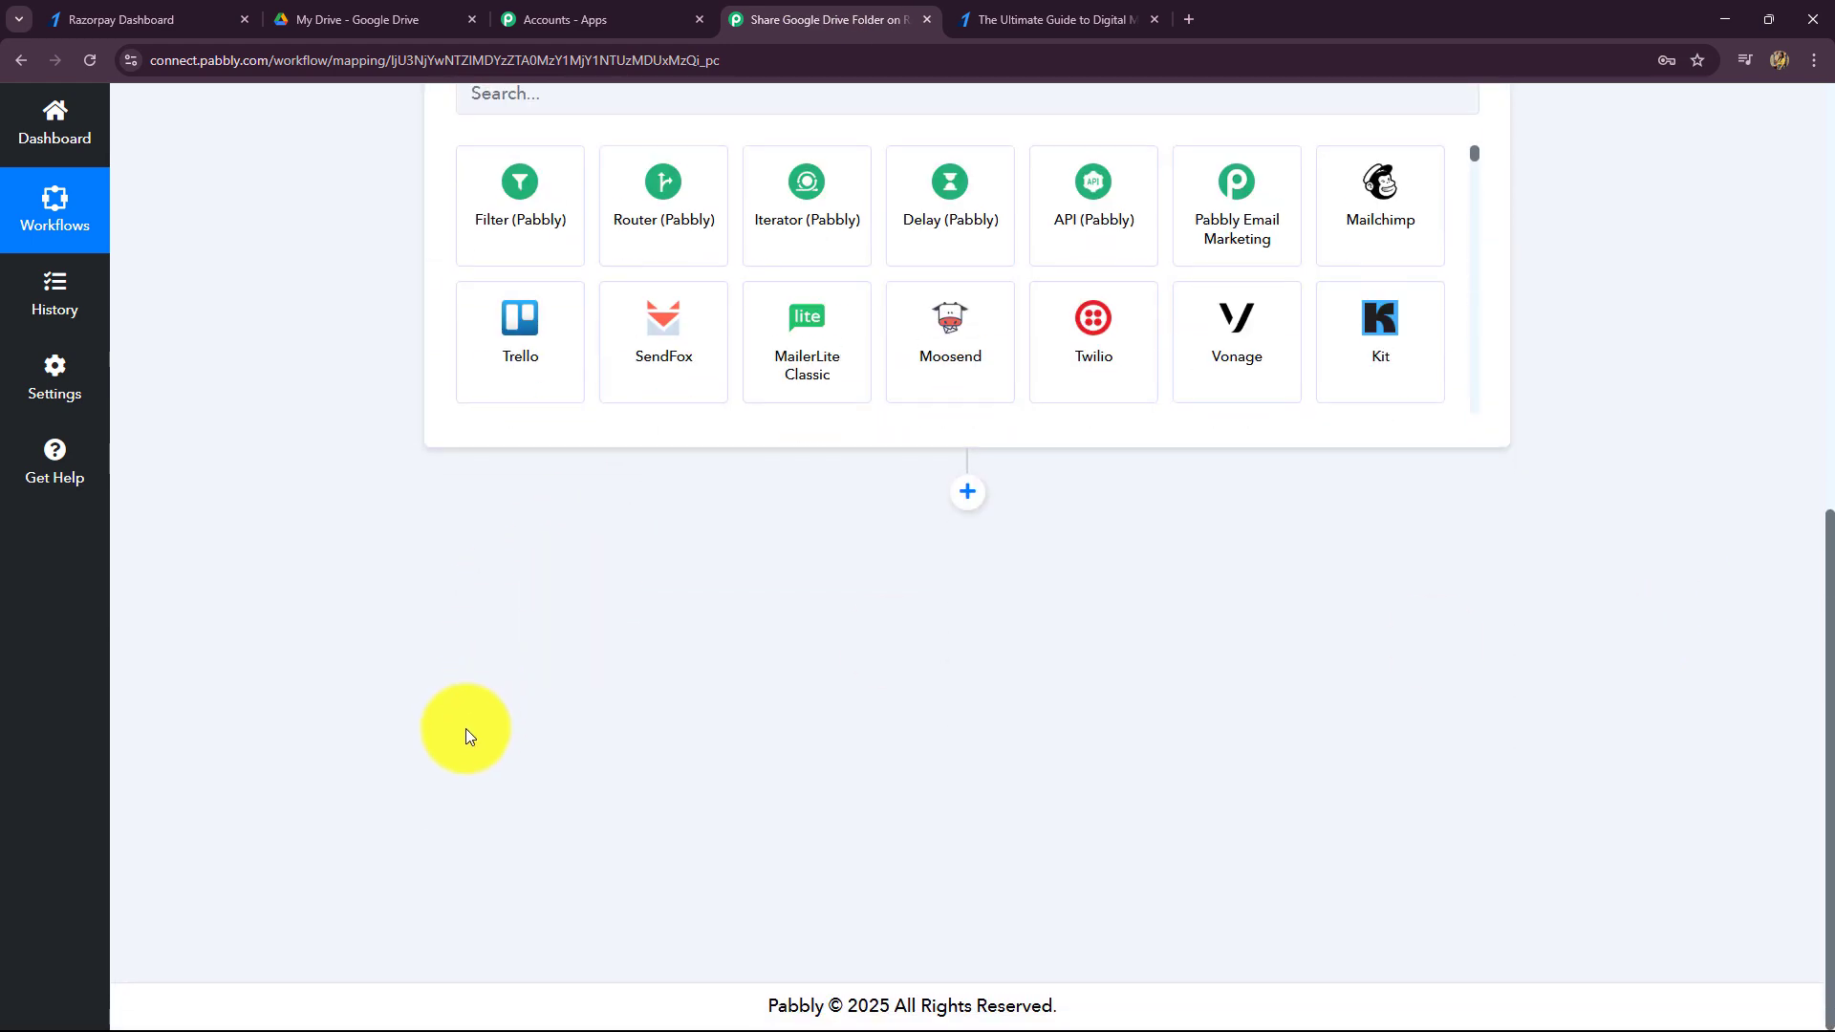
left_click(517, 638)
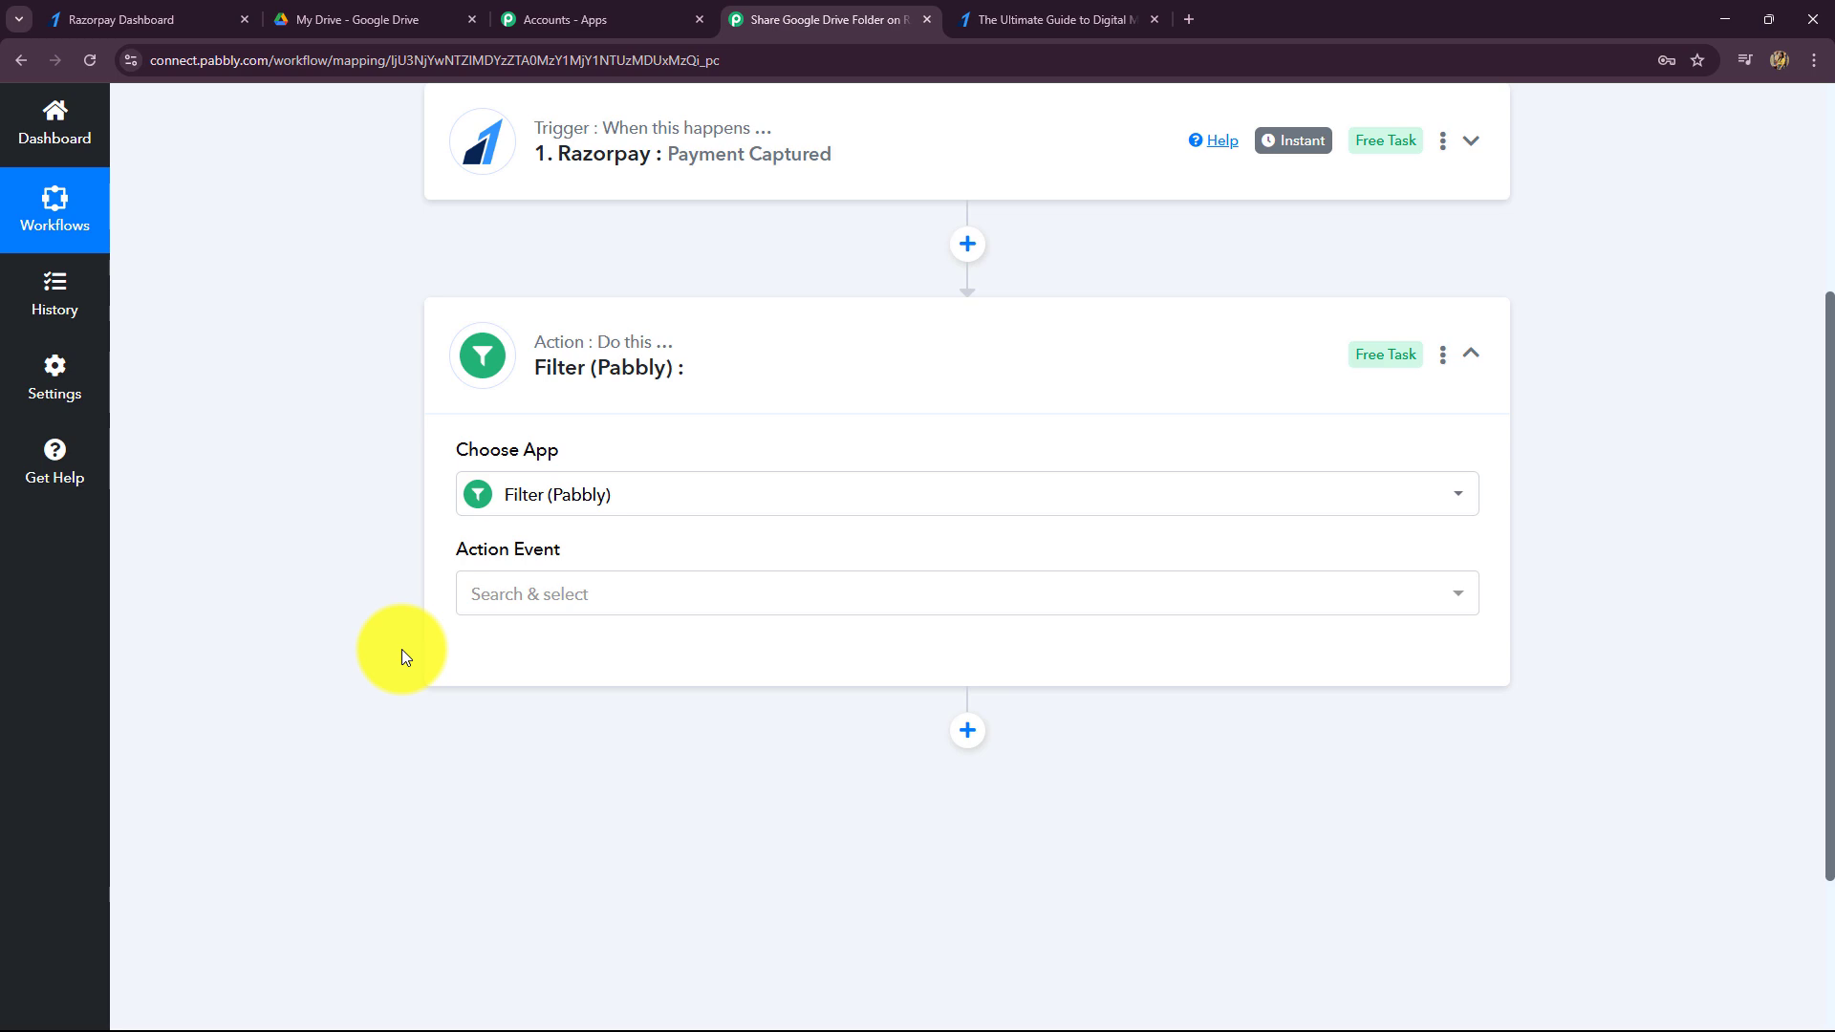
- Check the trigger's Digital Marketing E-Book product value, then expand the Filter step card
left_click(606, 183)
scroll(439, 713, "down", 2)
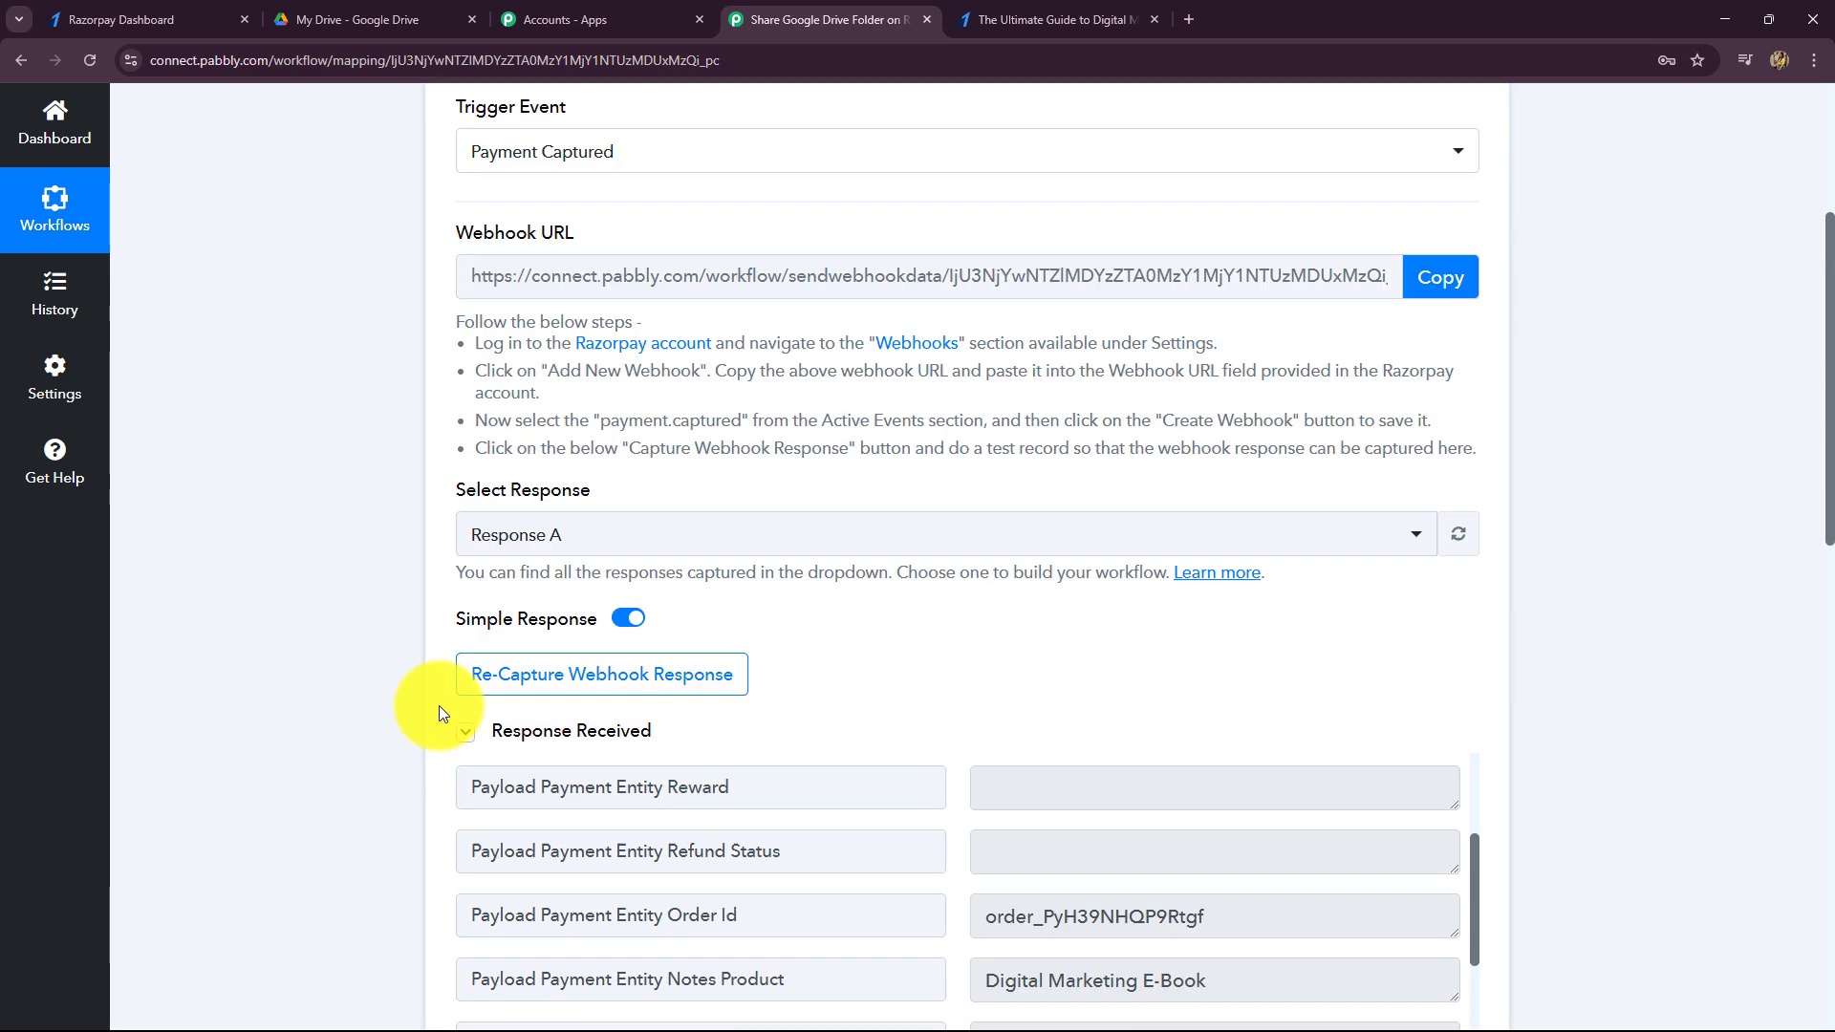
scroll(466, 712, "up", 5)
scroll(466, 713, "down", 10)
left_click_drag(1282, 593, 1074, 458)
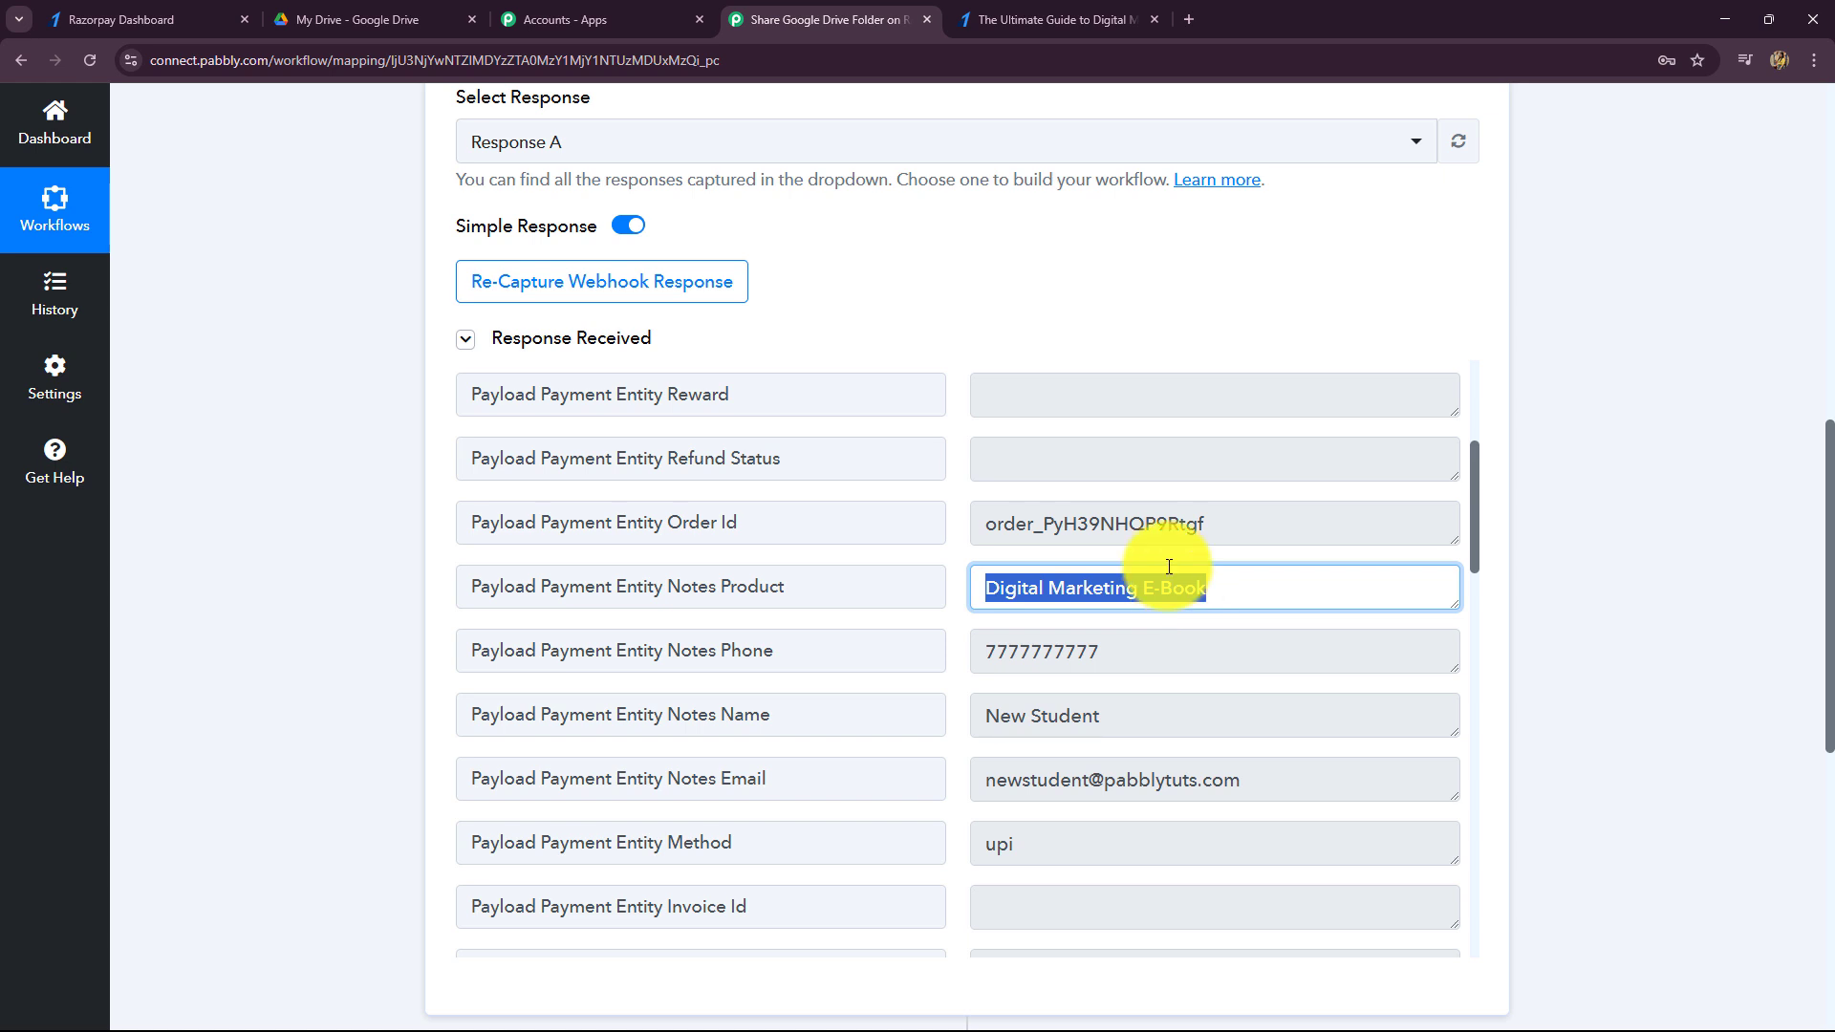
scroll(1803, 450, "down", 8)
left_click(657, 448)
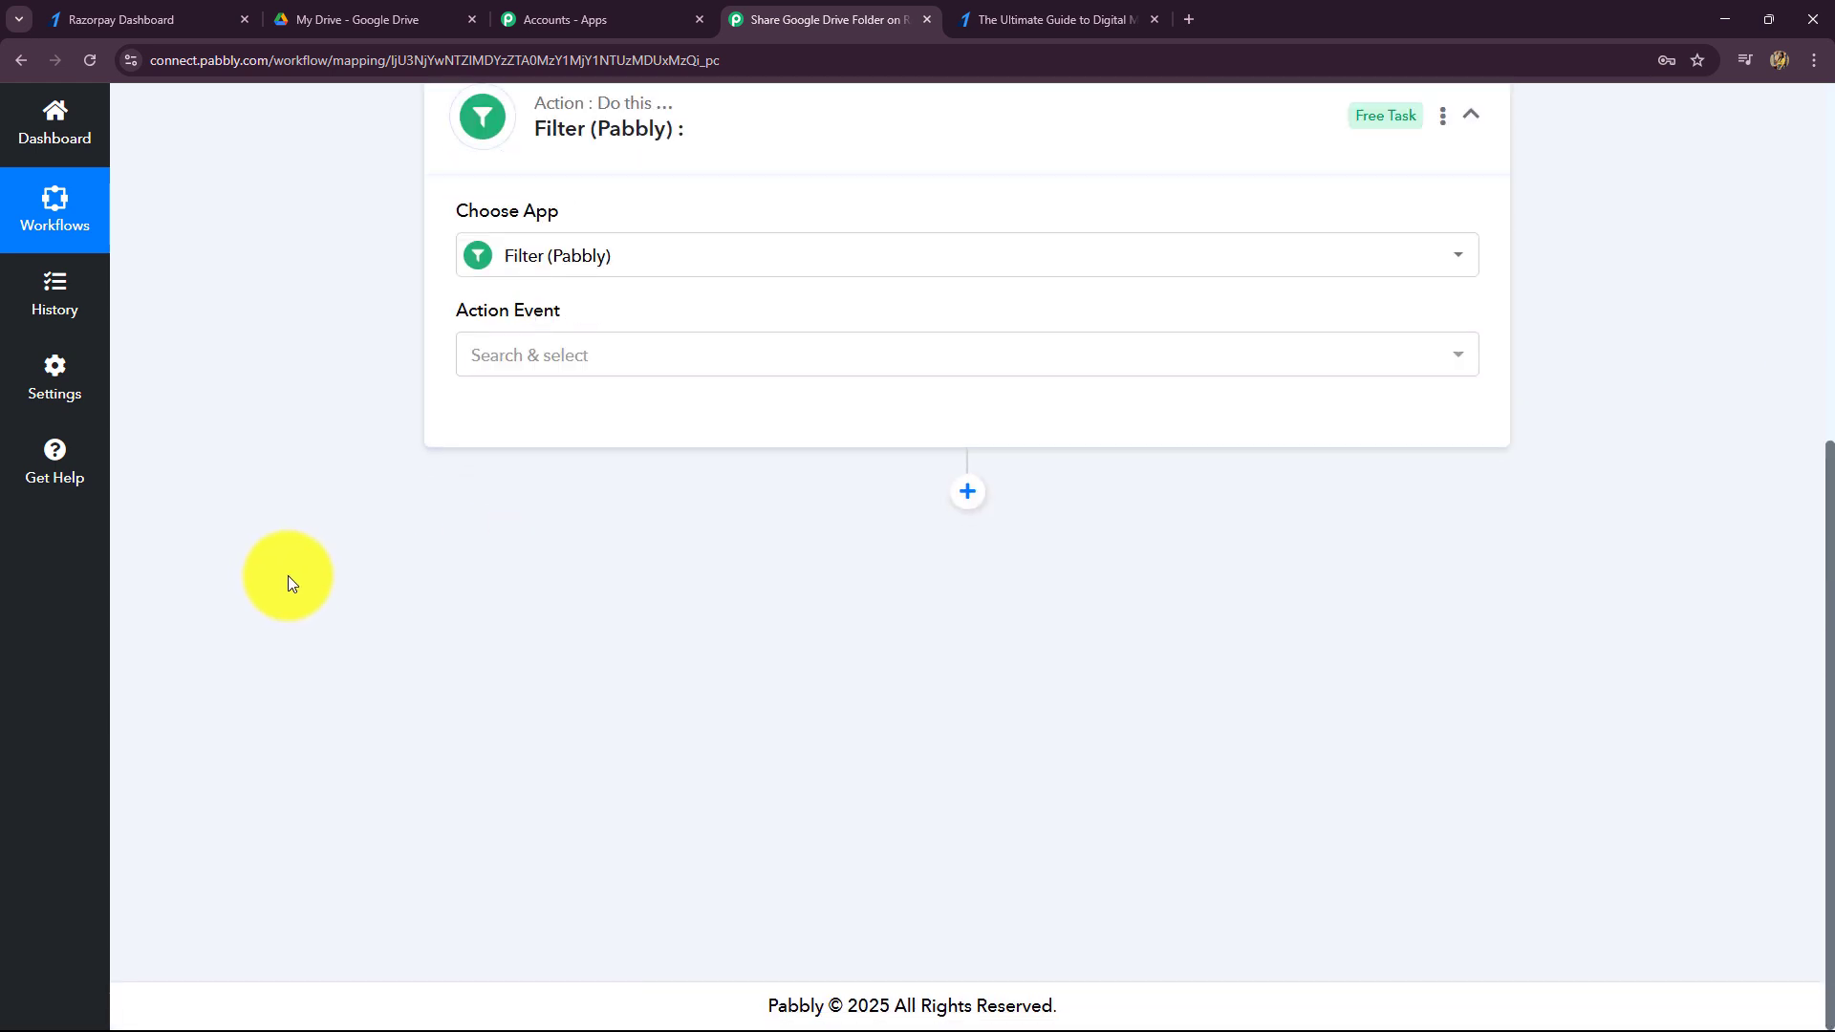
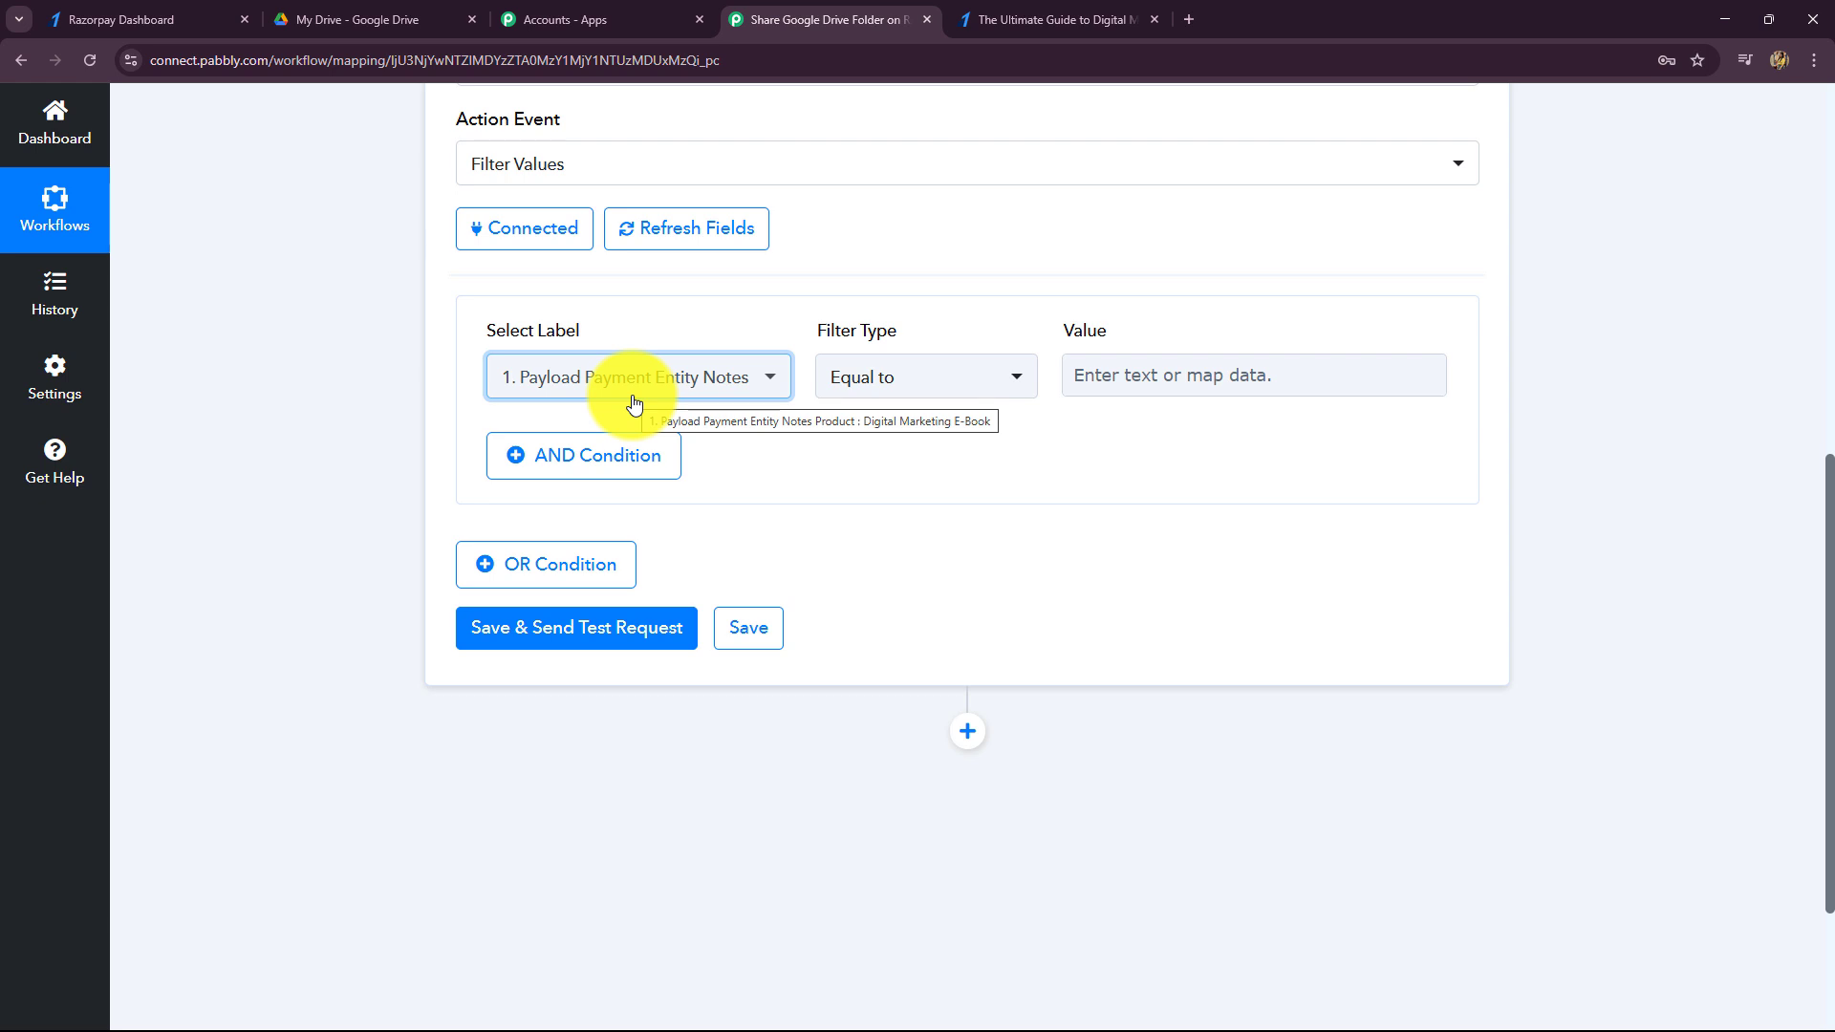
- Keep the filter type as Equal to and copy the Digital Marketing E-Book product value from the Razorpay data
left_click(841, 380)
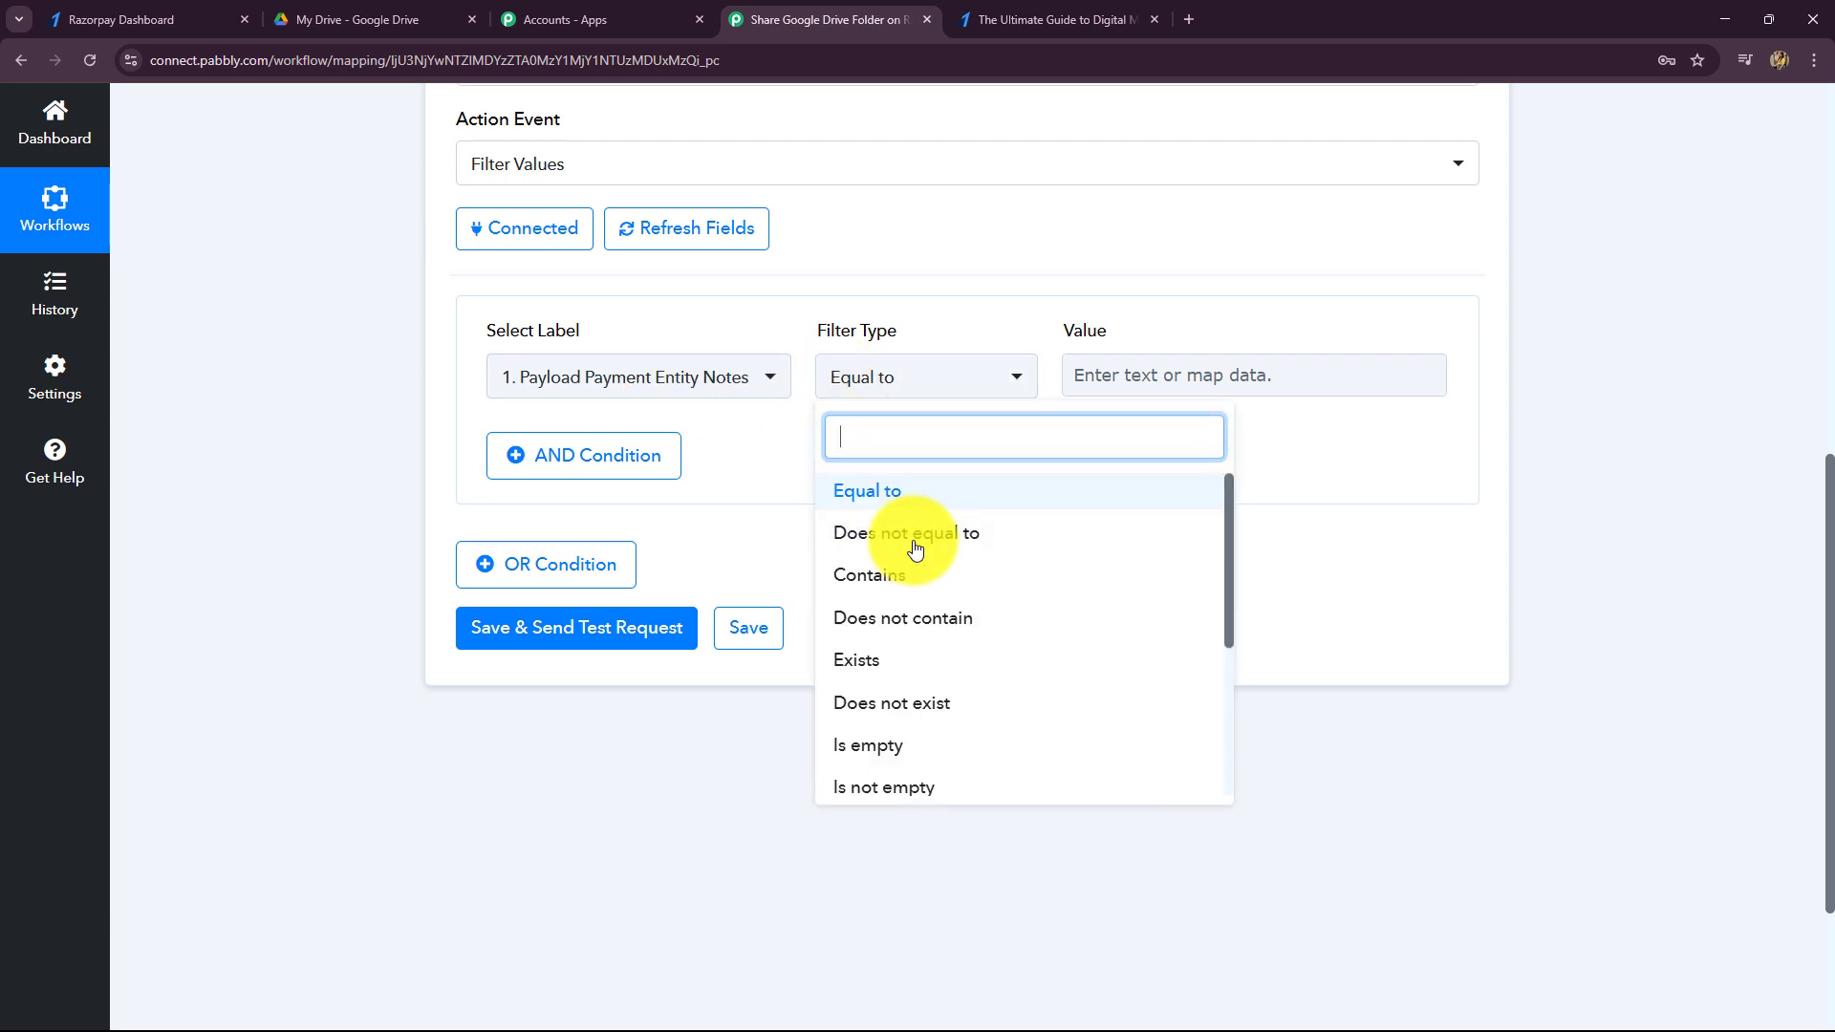
left_click(870, 497)
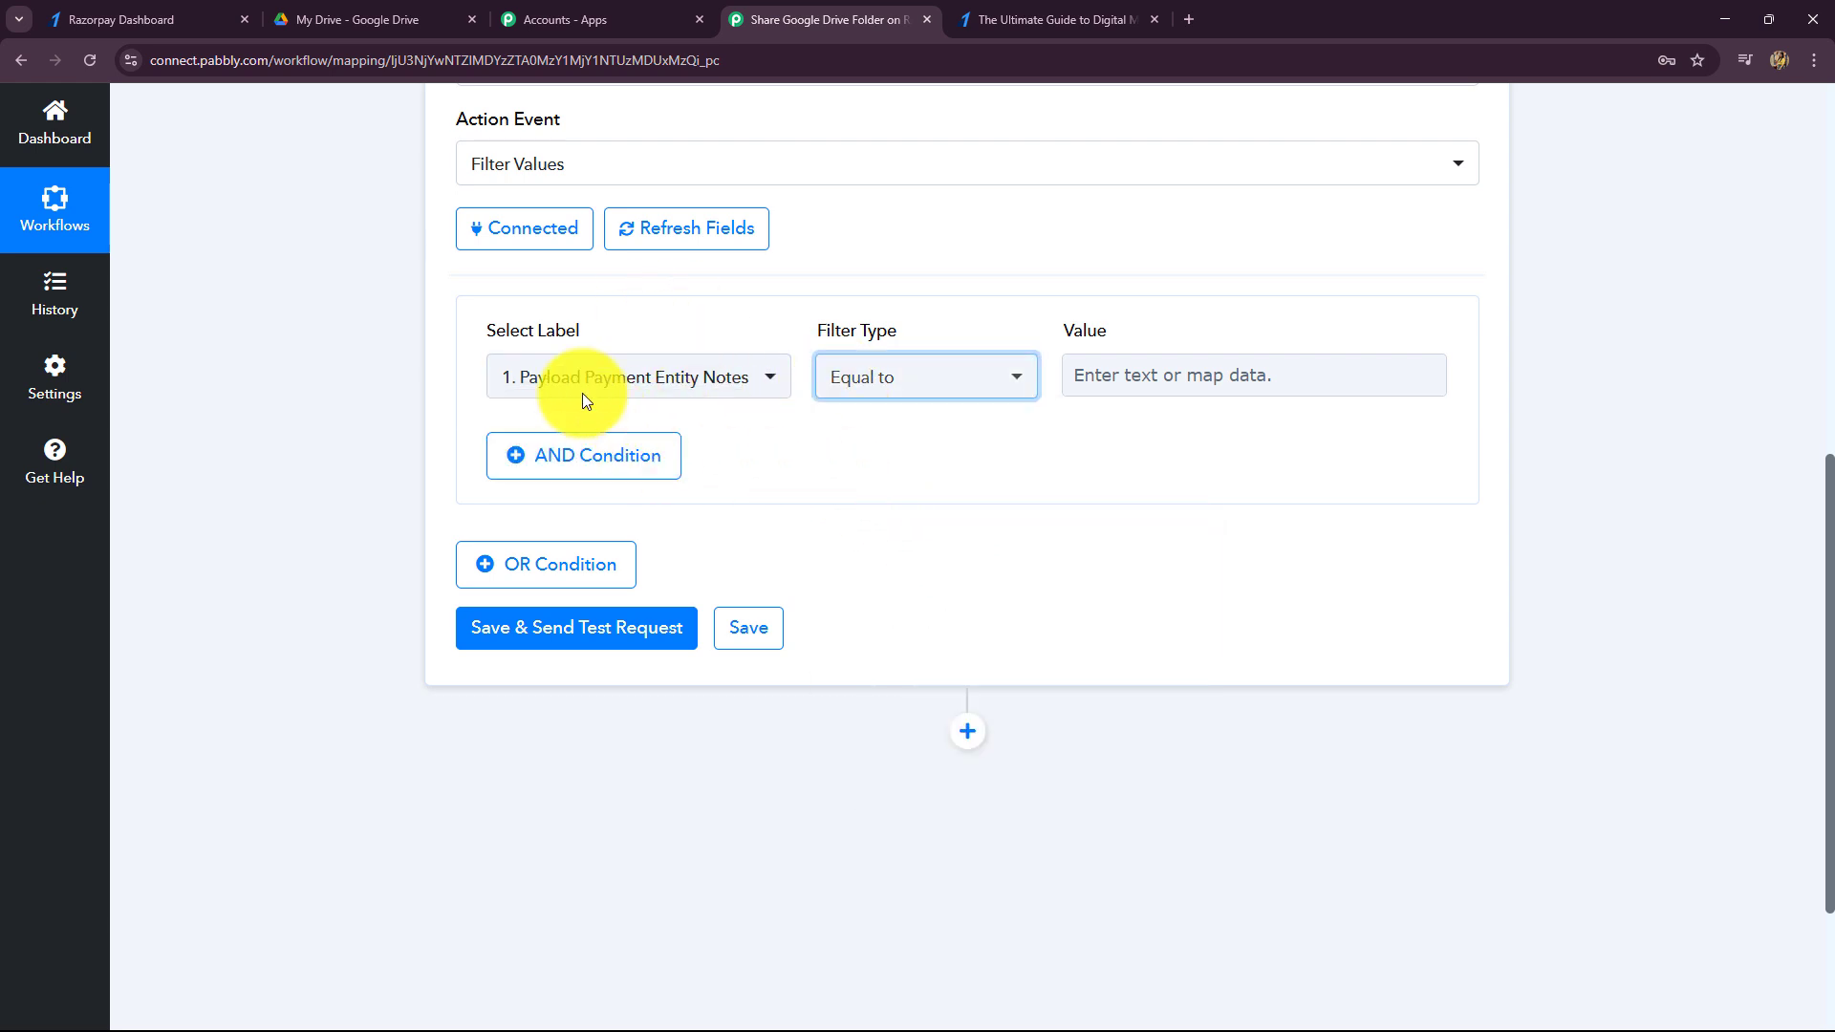
left_click(1137, 373)
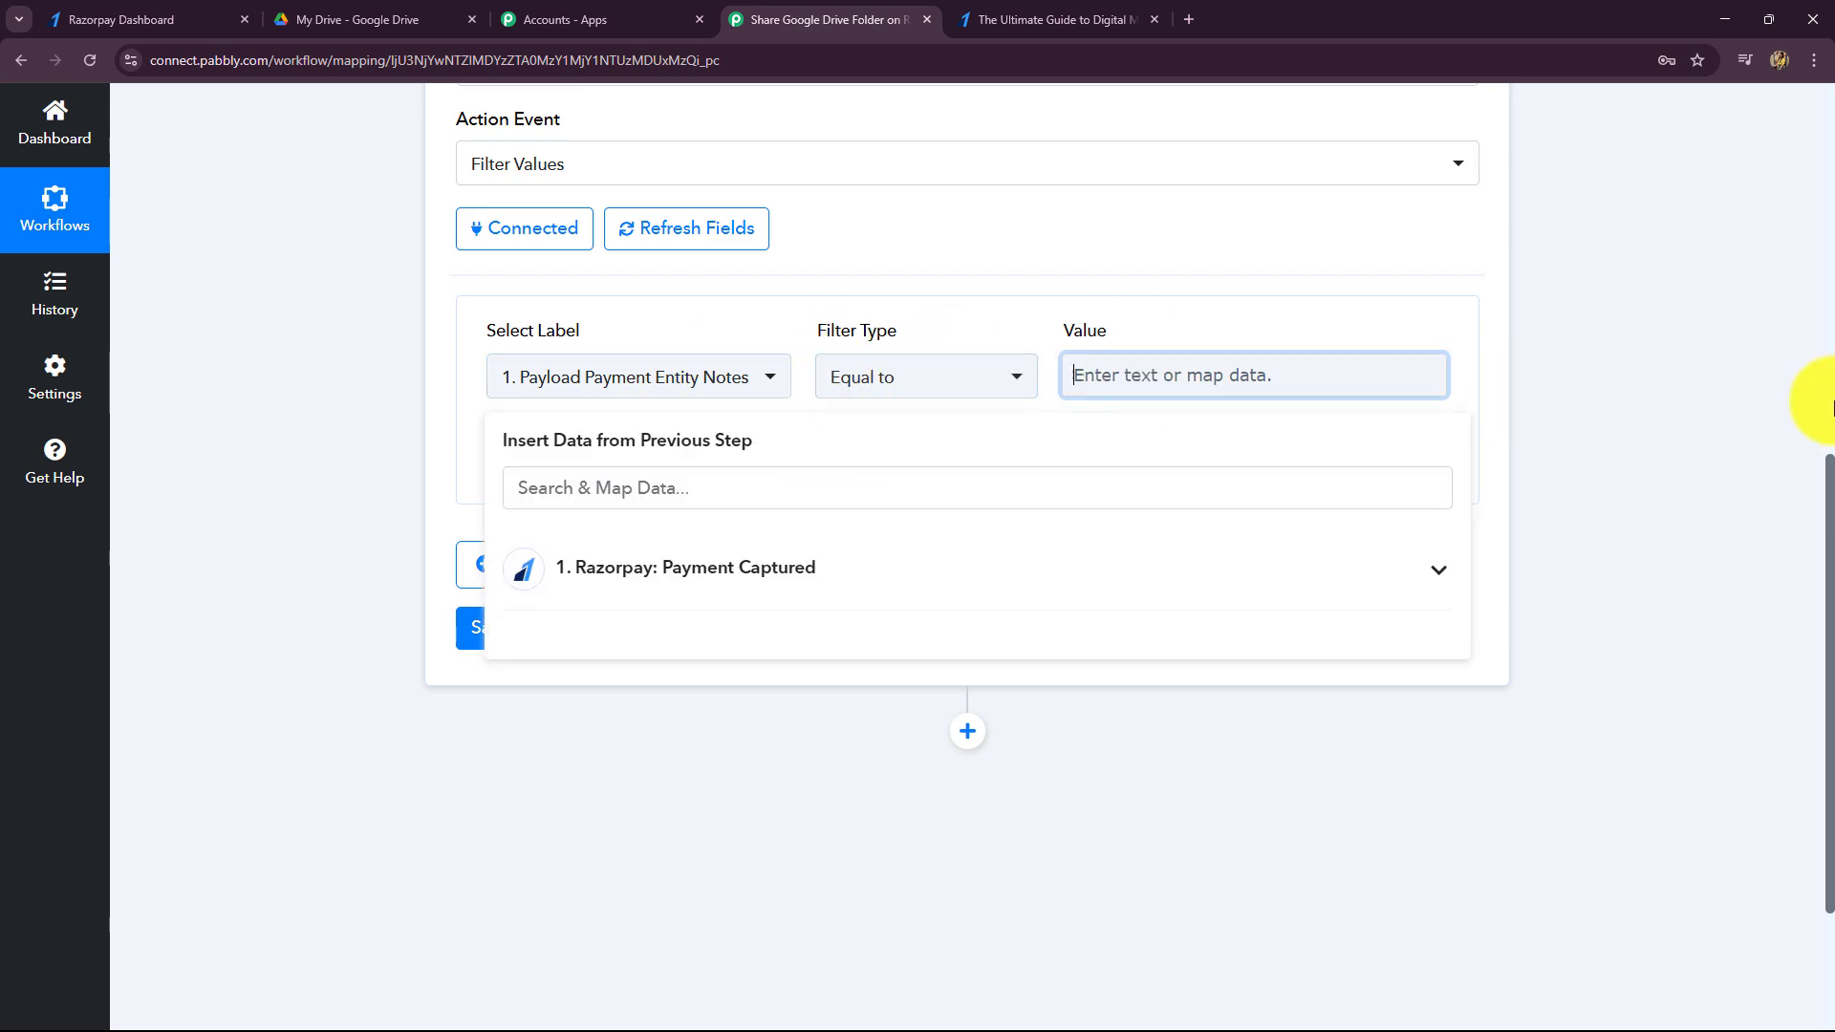
scroll(1405, 439, "up", 8)
left_click(909, 472)
scroll(1057, 536, "down", 10)
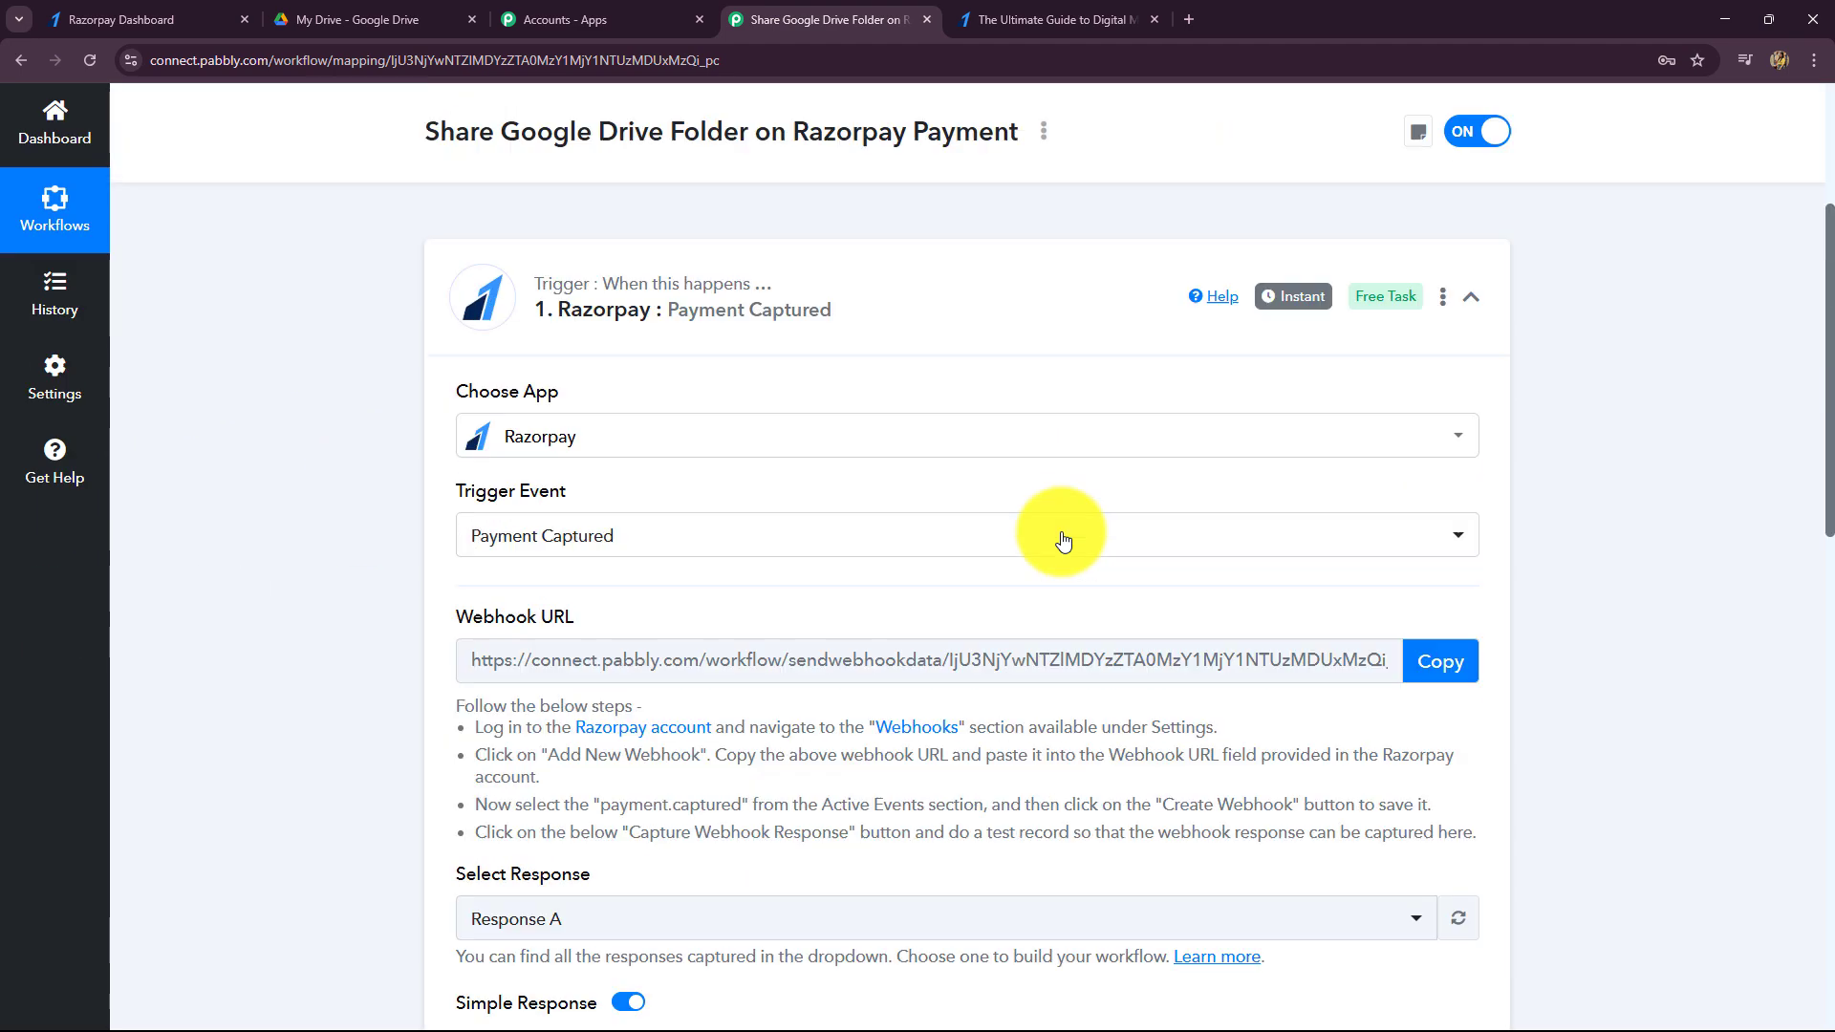
triple_click(960, 401)
key("ctrl+c")
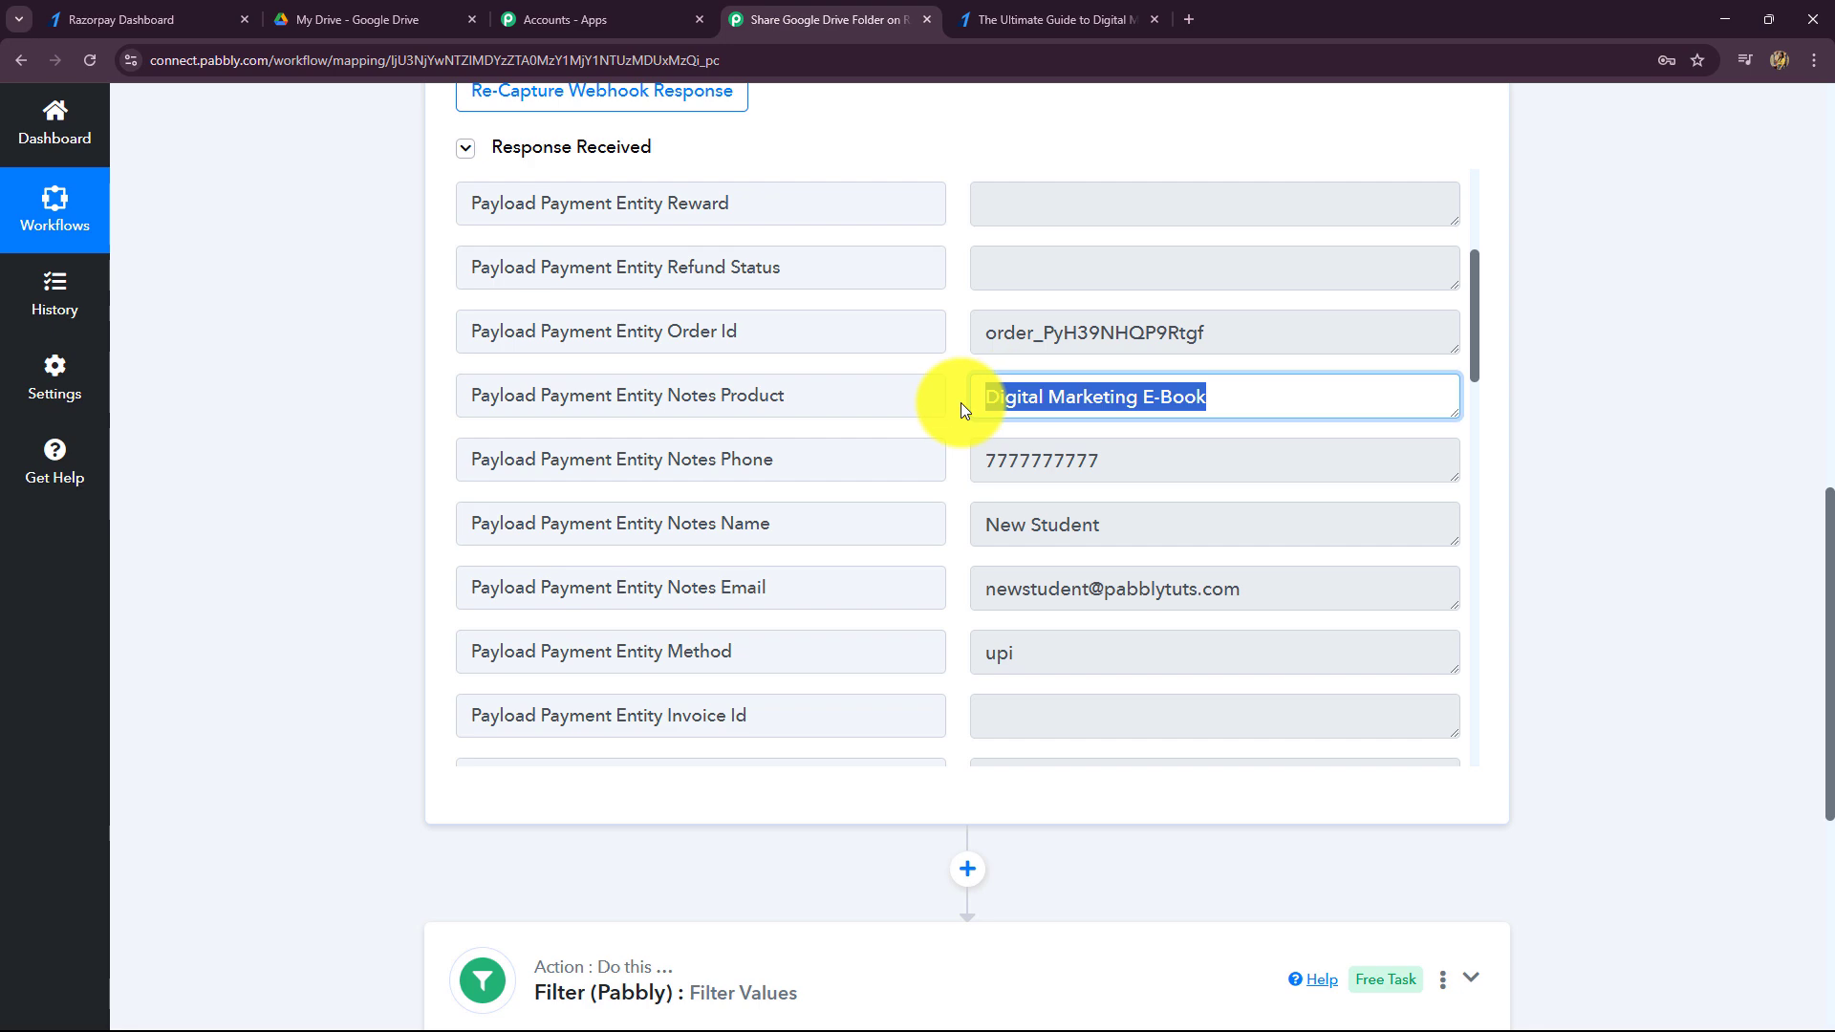
scroll(690, 472, "down", 6)
- Paste Digital Marketing E-Book into the filter's comparison Value field
left_click(690, 465)
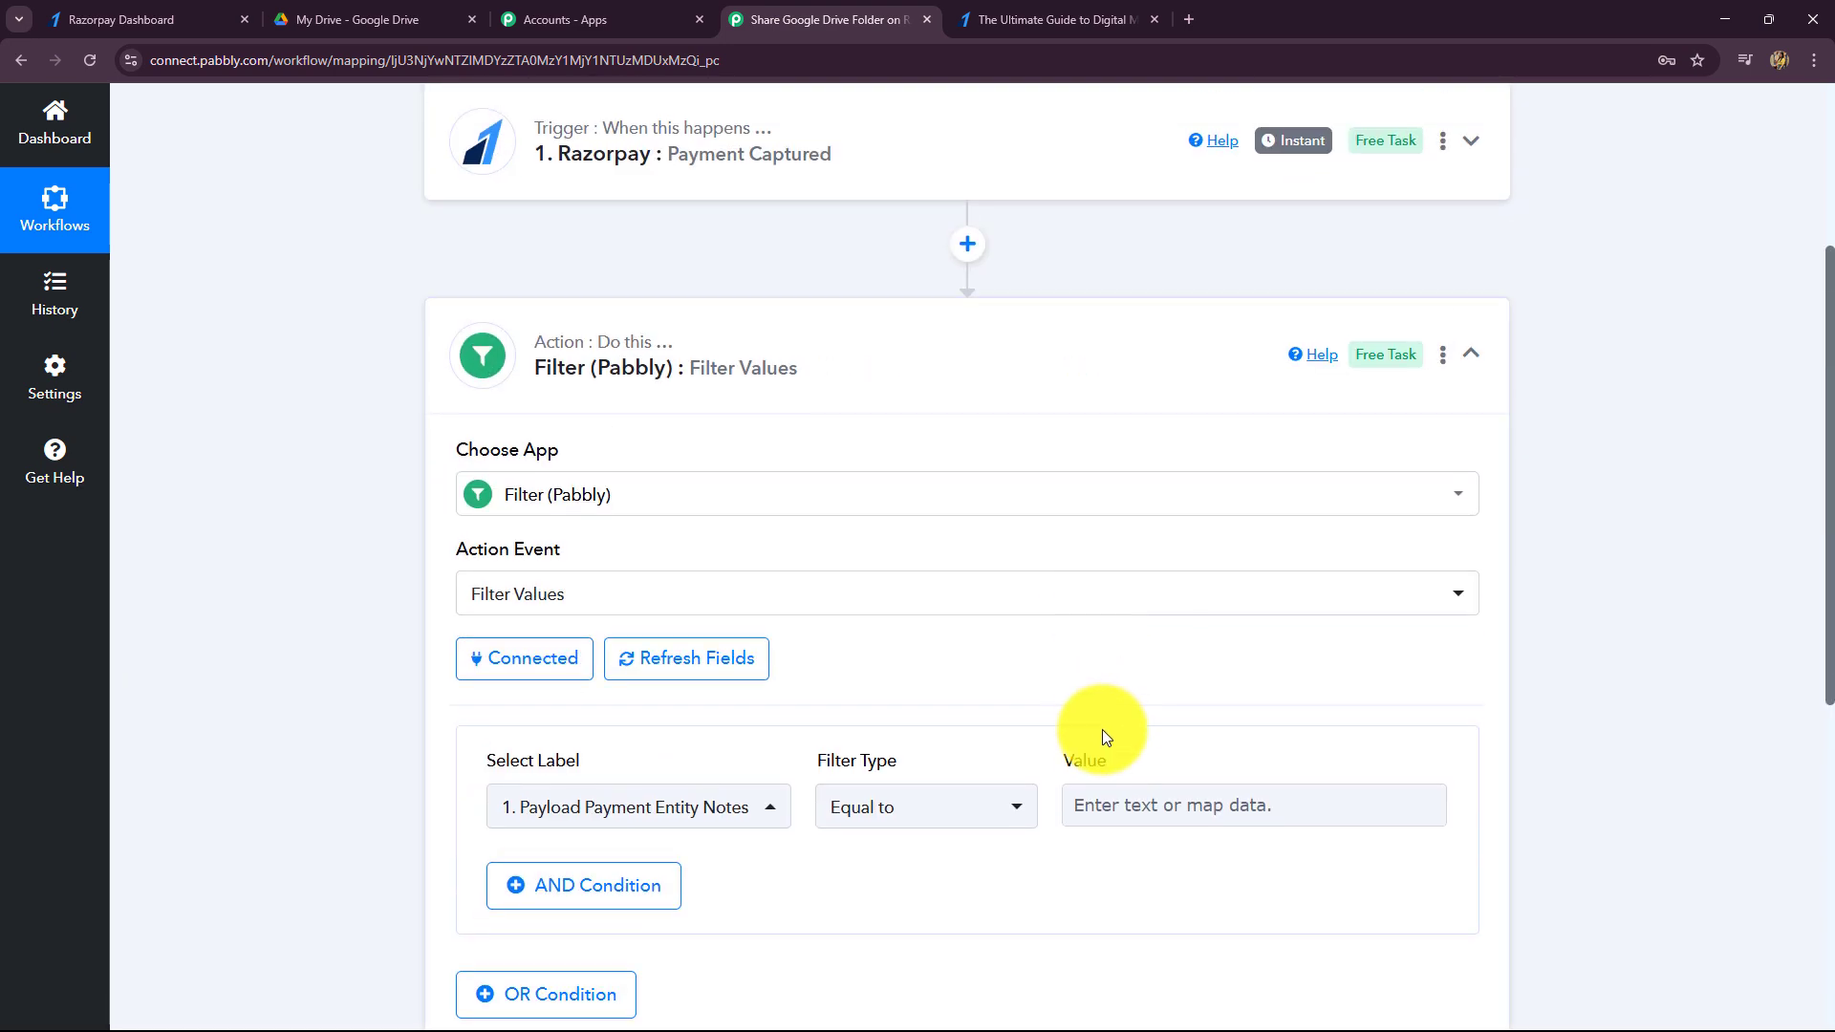
left_click(1087, 798)
key("ctrl+v")
scroll(1598, 633, "down", 4)
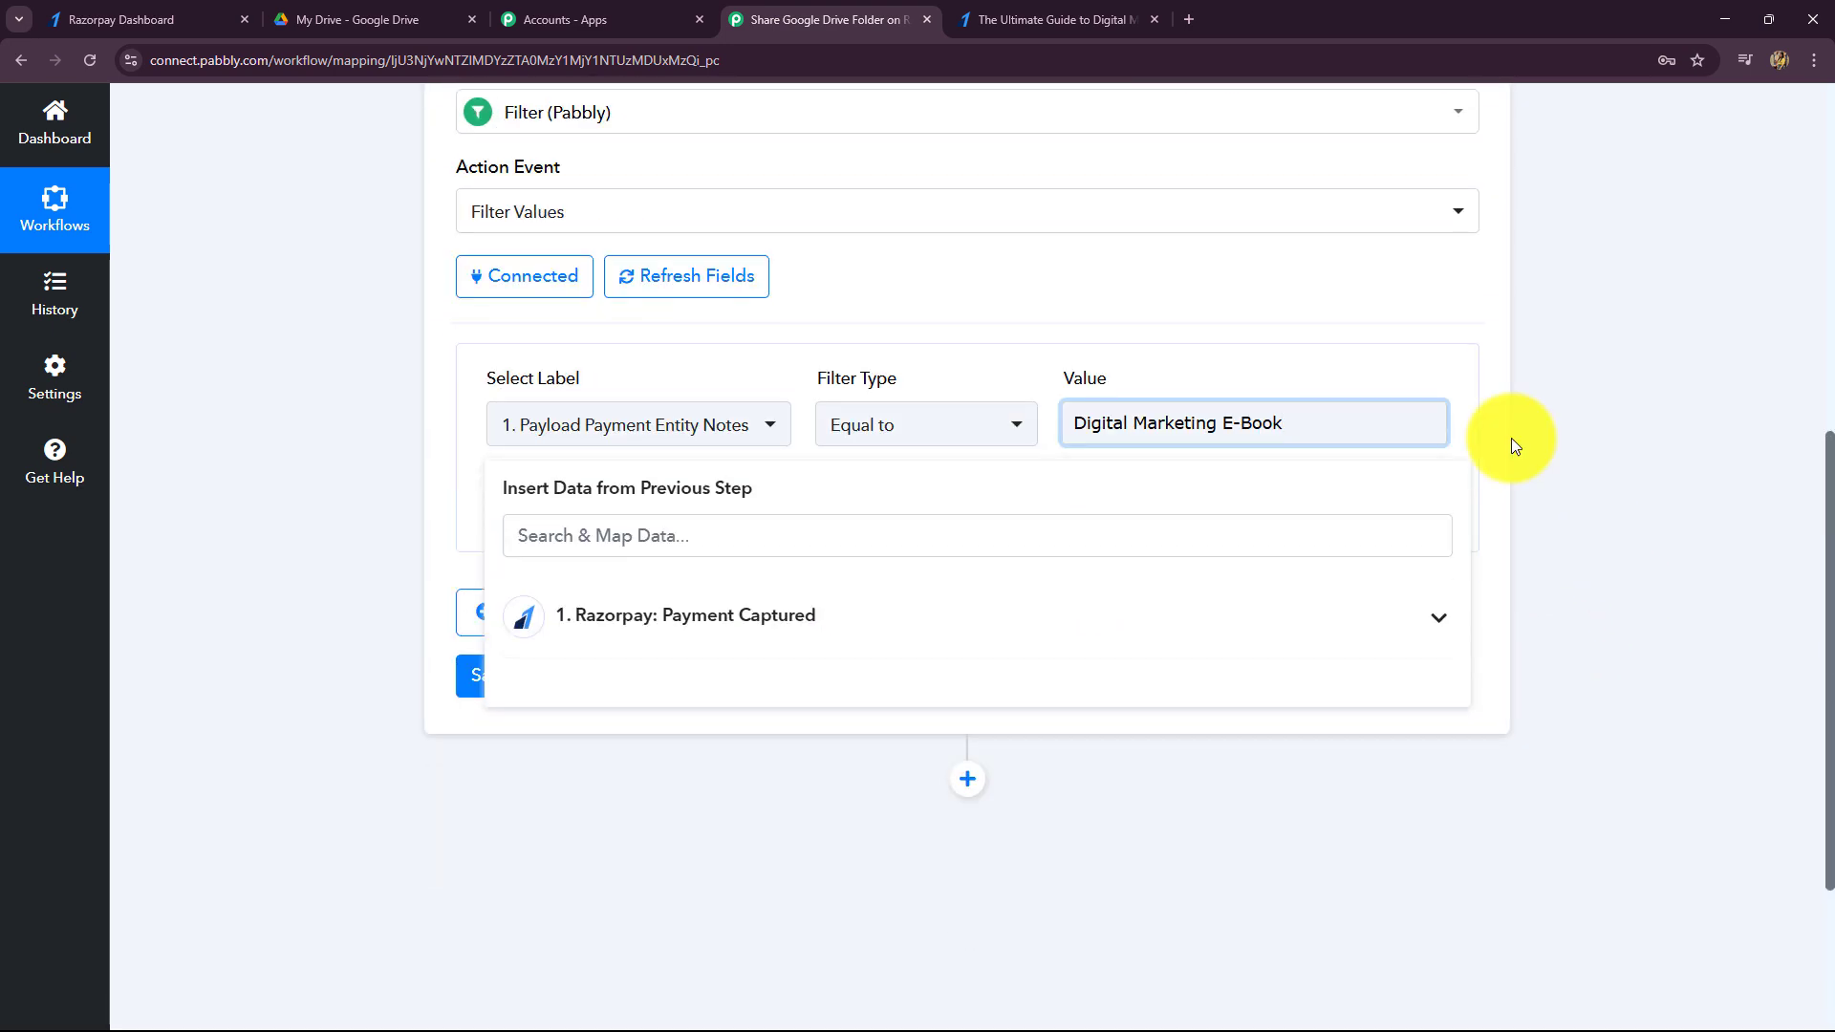
left_click(879, 416)
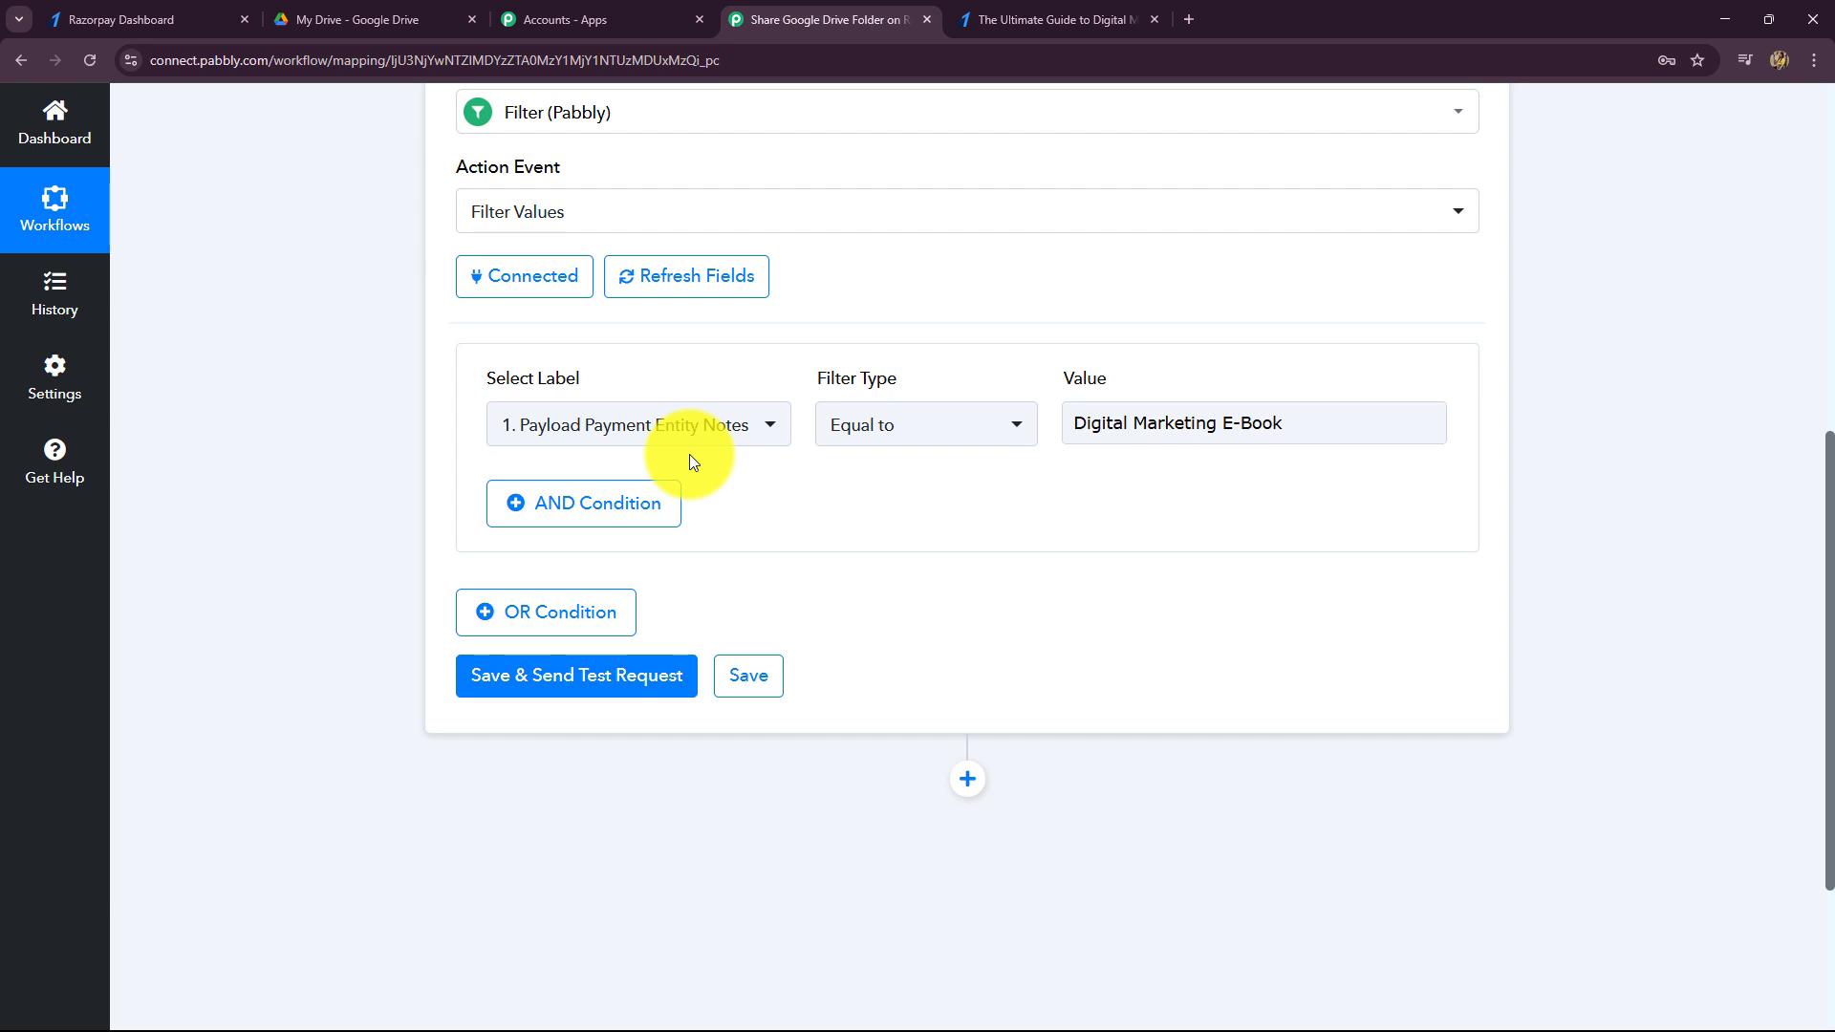
- Save and test the filter, confirming the response reports Condition is true
left_click(609, 686)
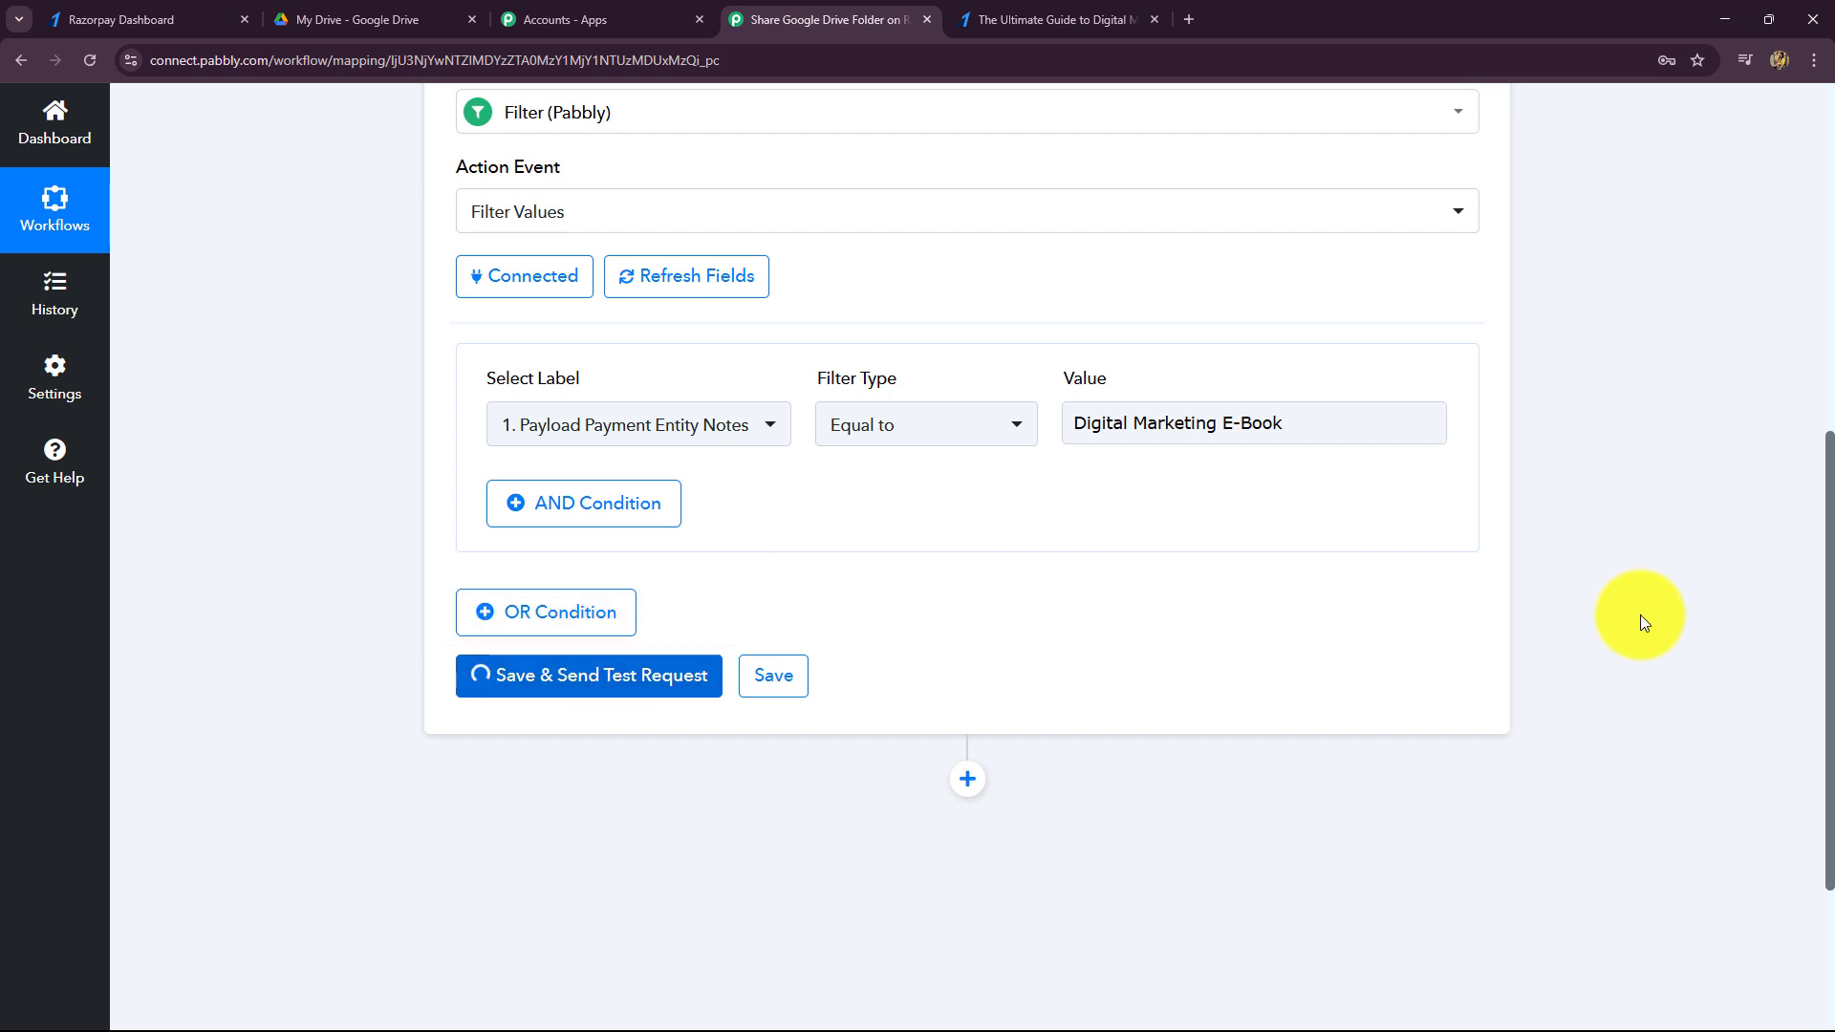
scroll(1640, 616, "down", 3)
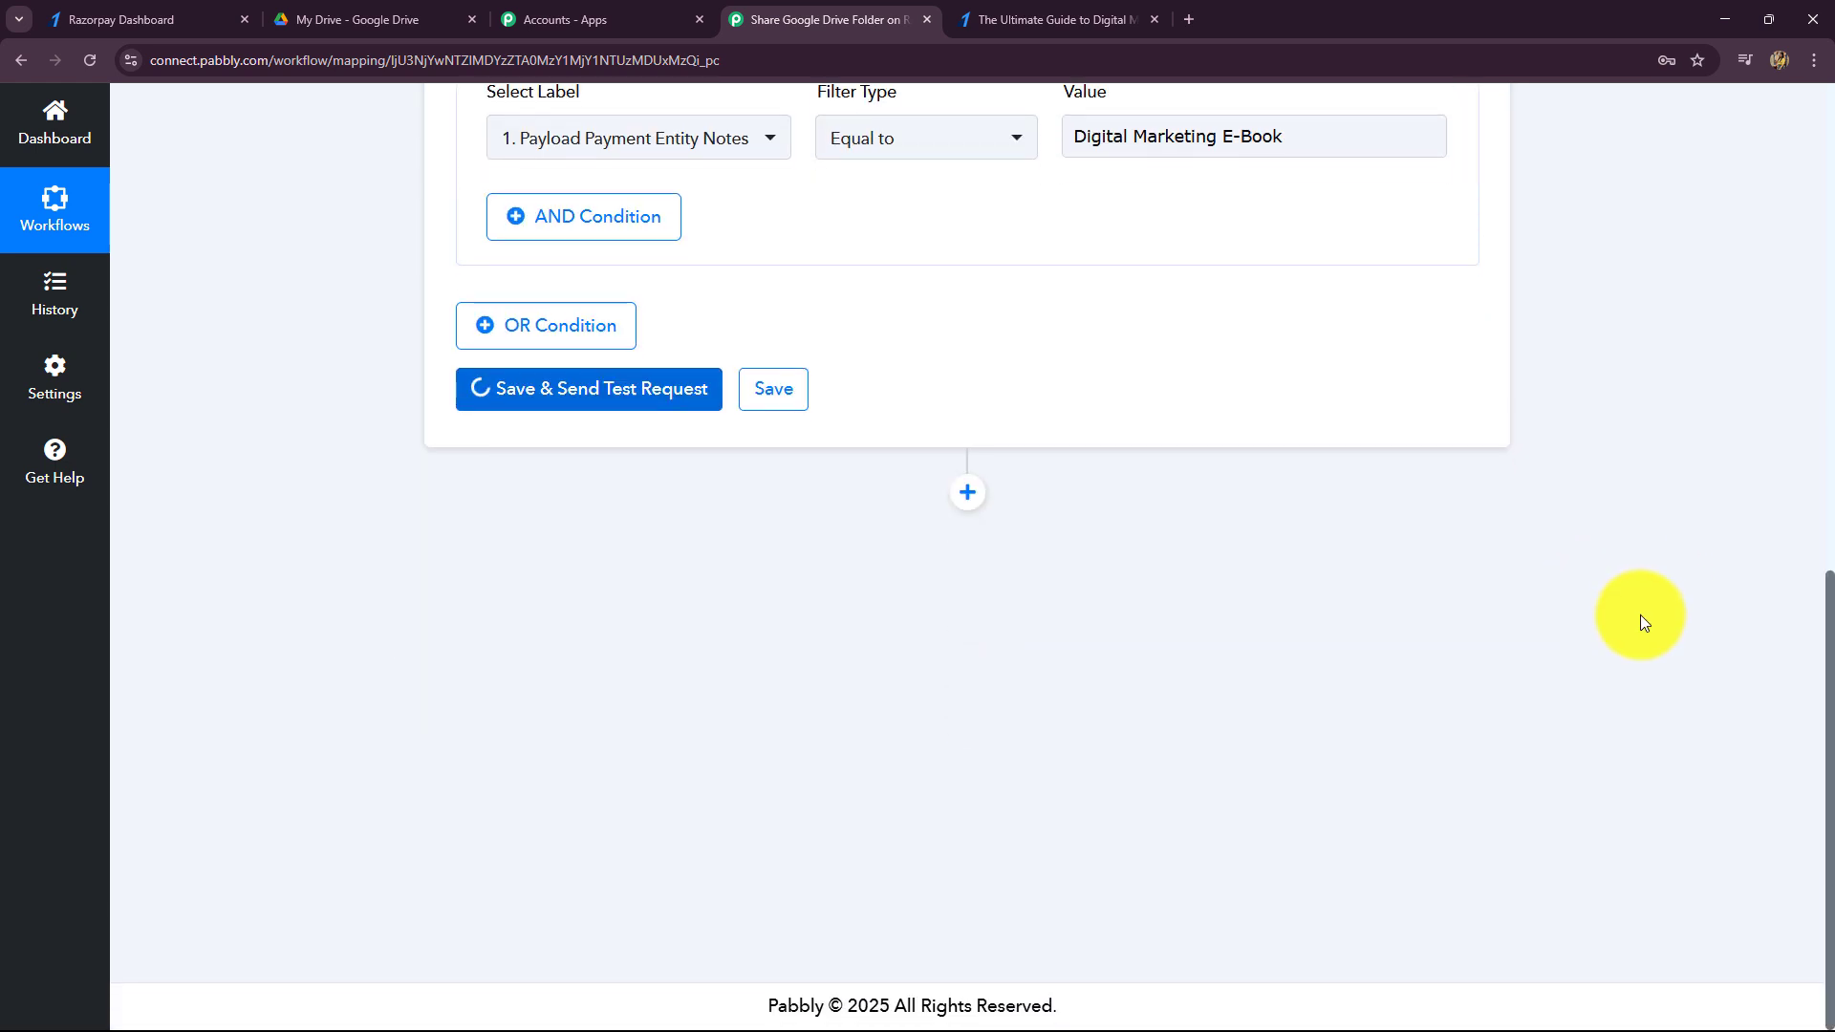
triple_click(984, 554)
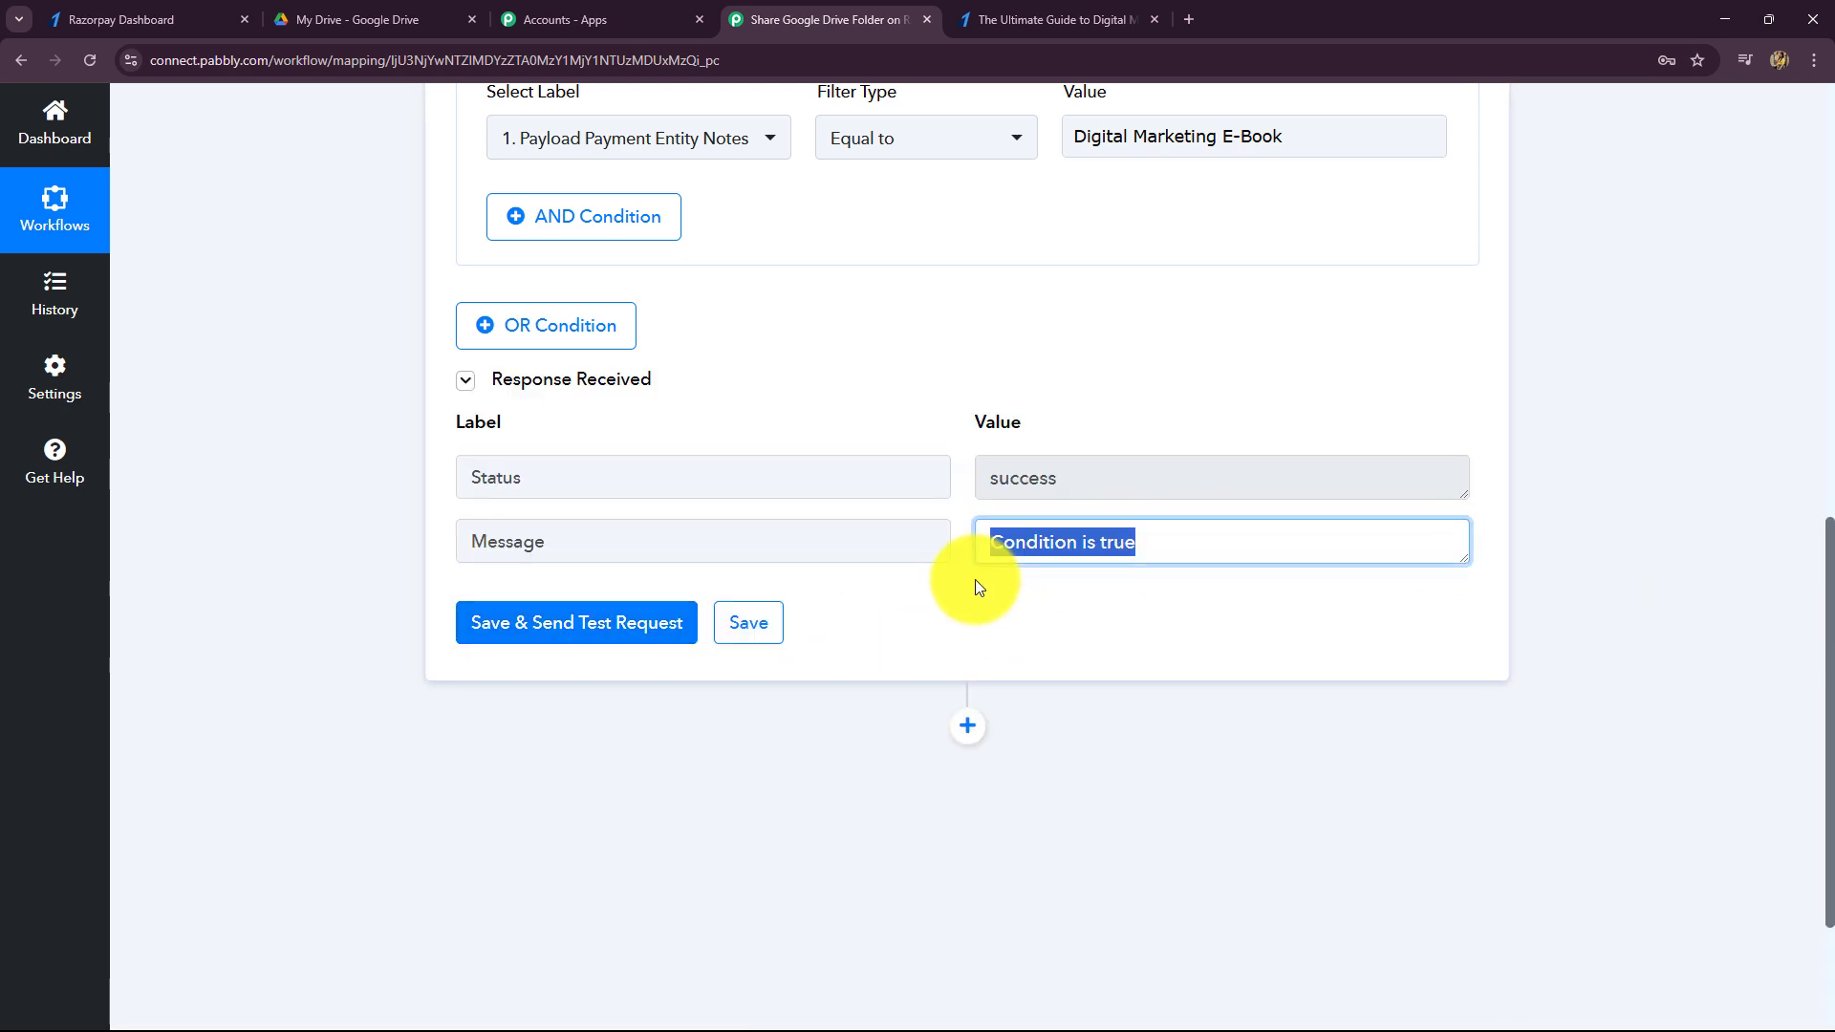
scroll(982, 593, "up", 4)
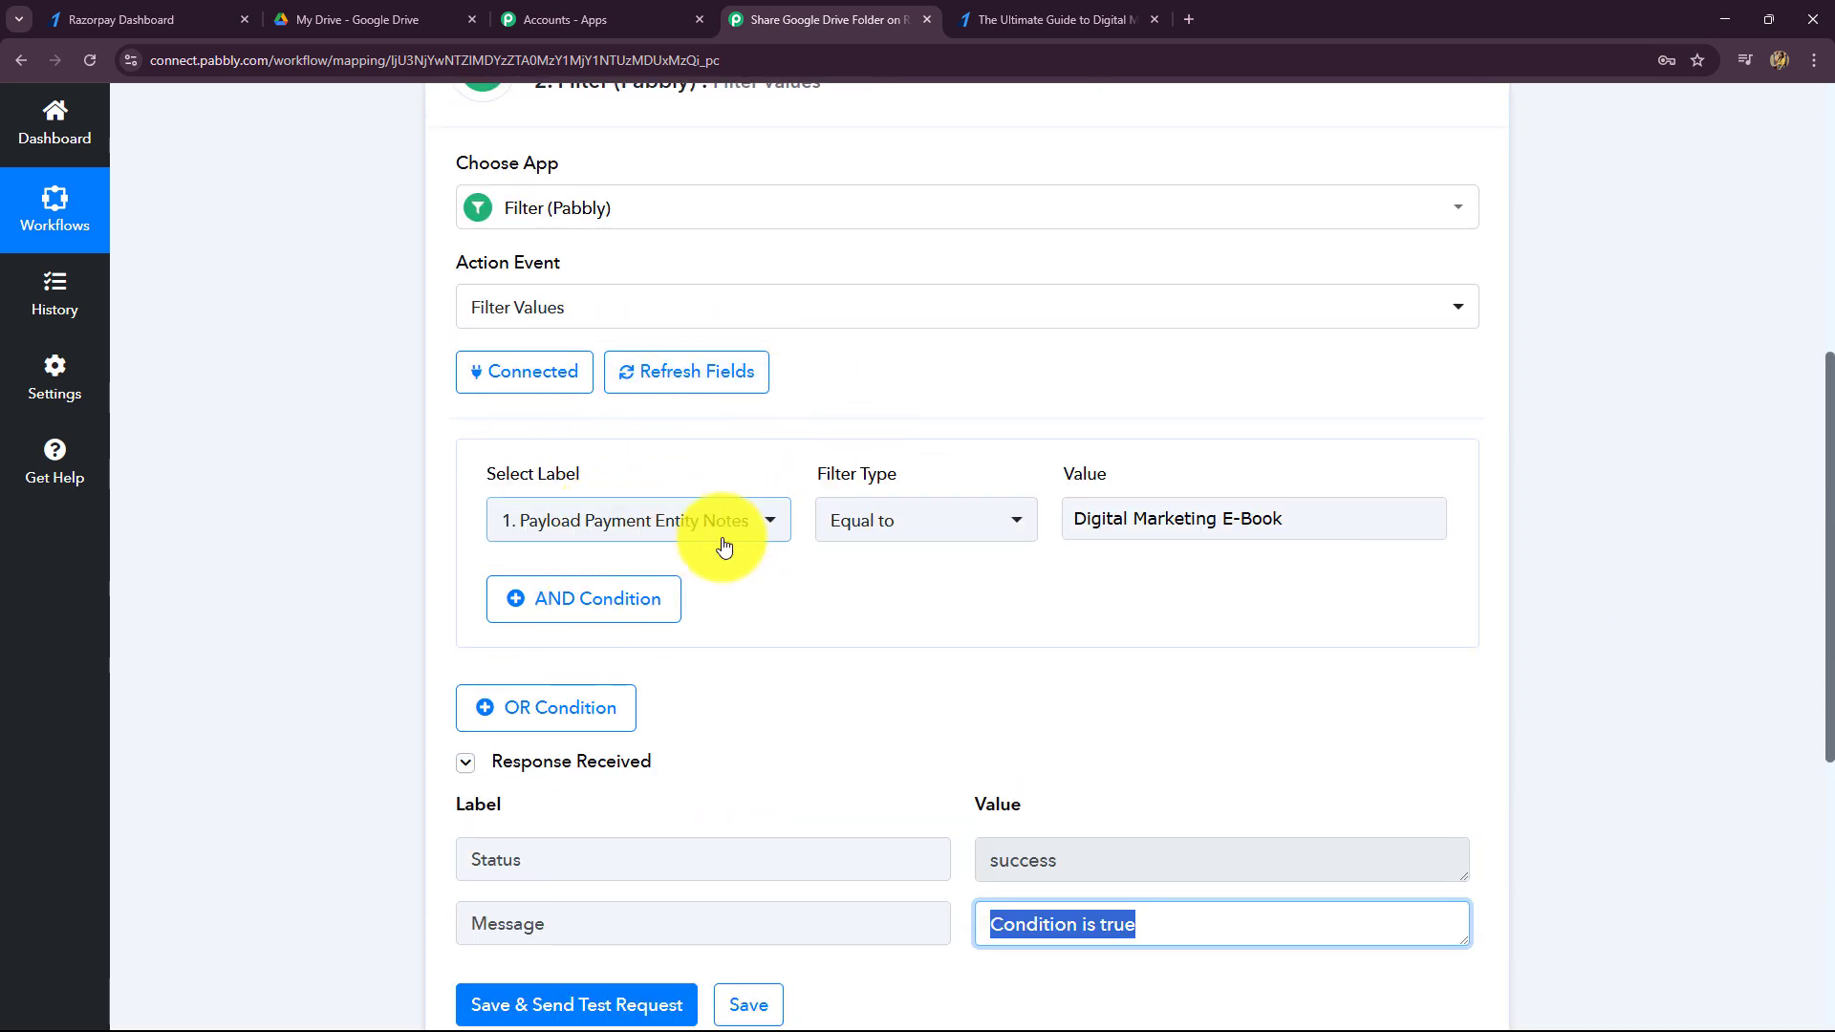
left_click(1252, 518)
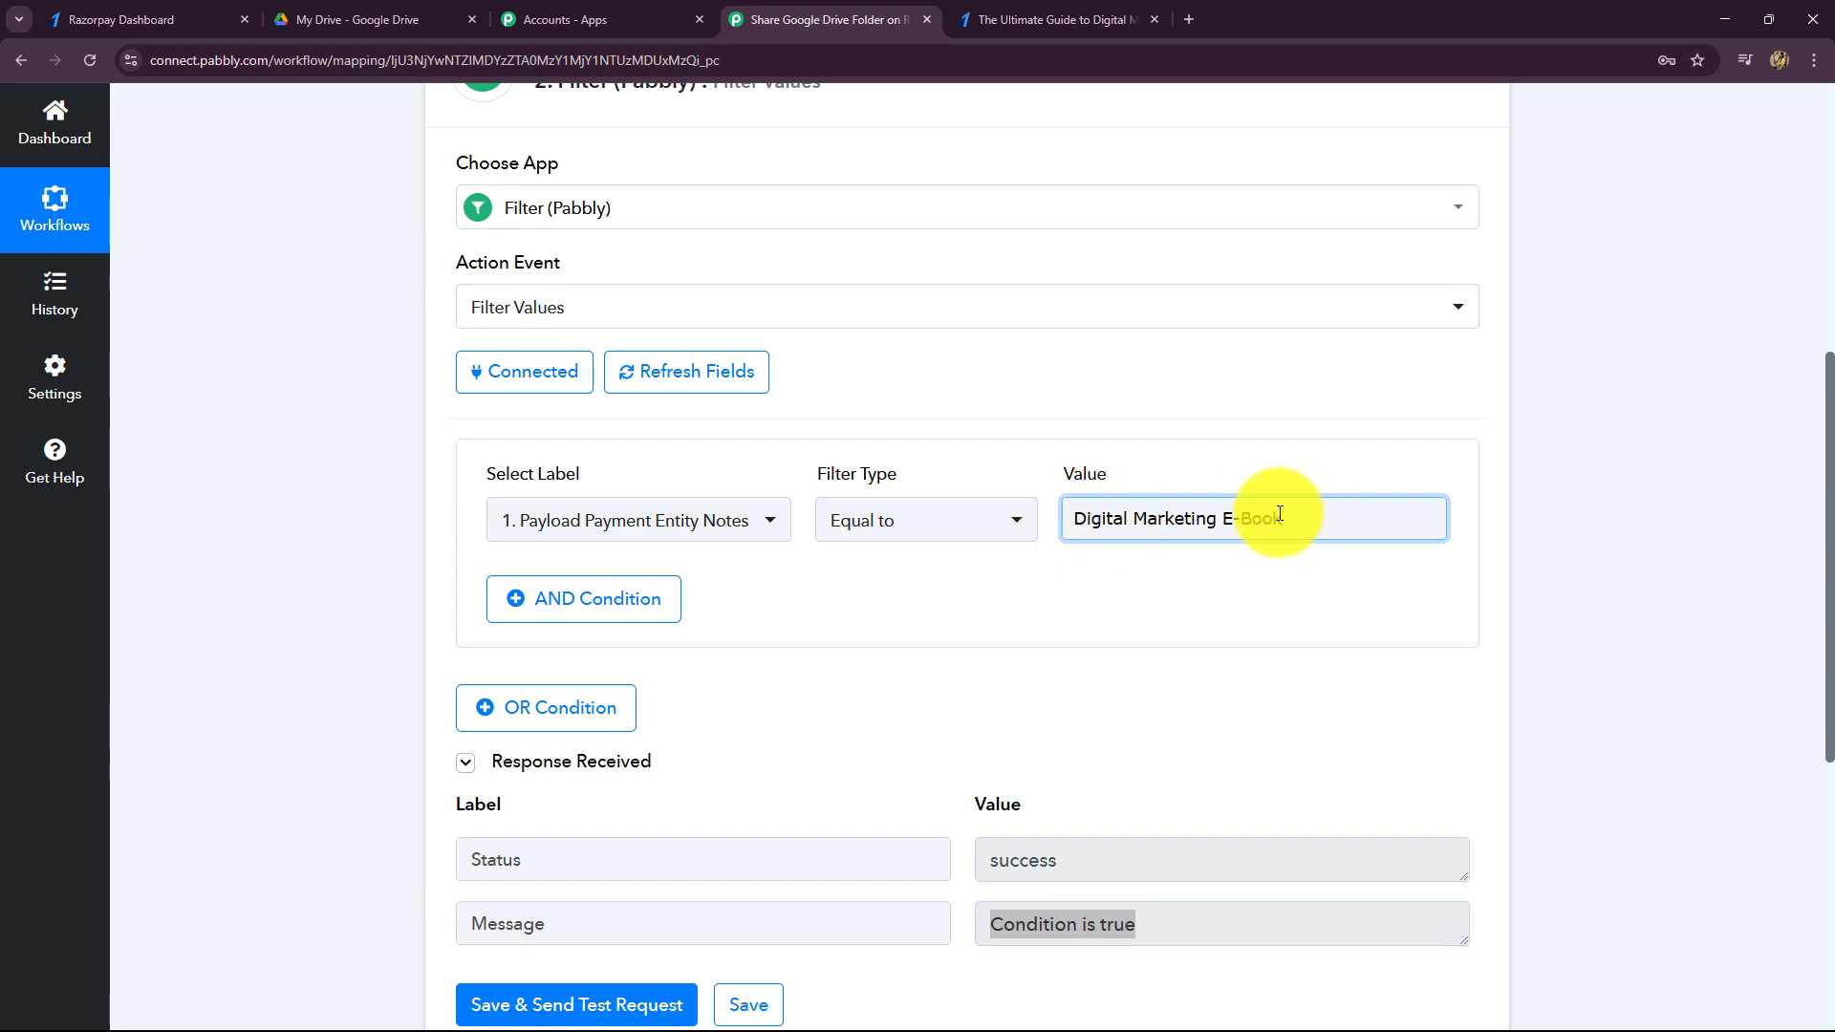
scroll(1567, 541, "down", 6)
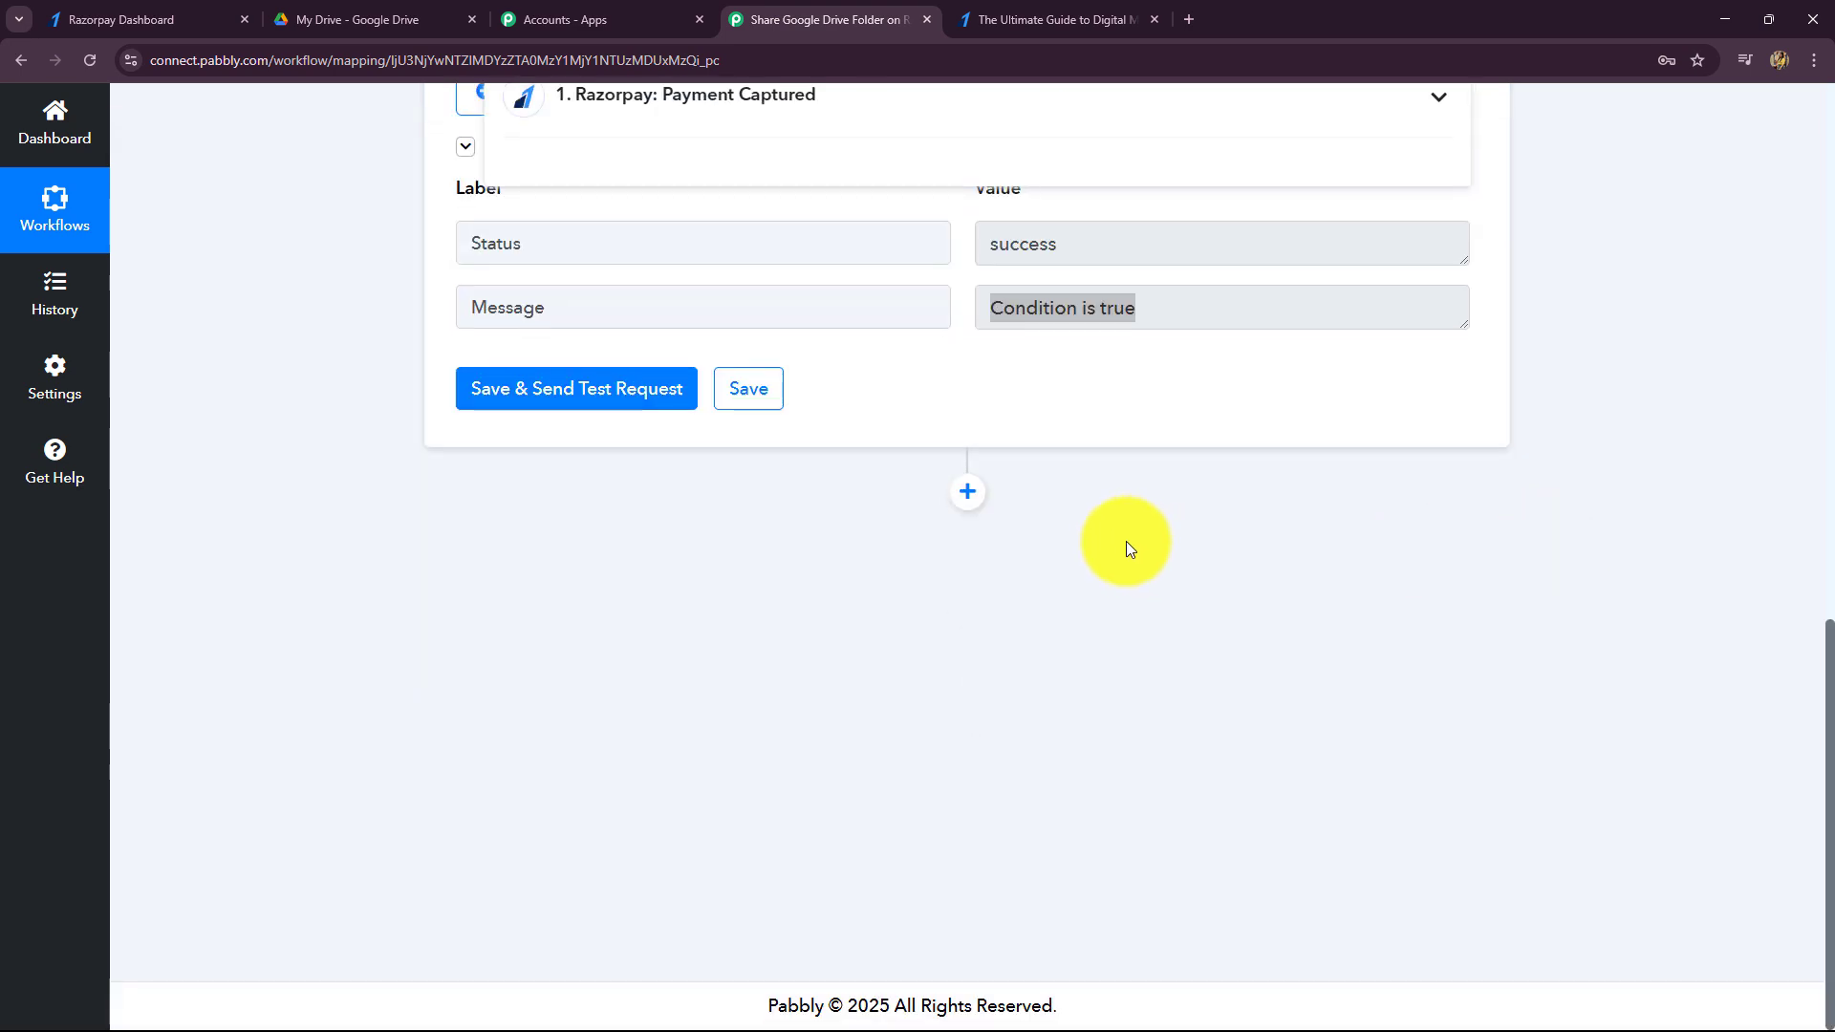
- Add a new action step after the filter, searching 'Goo' to choose Google Drive
left_click(966, 493)
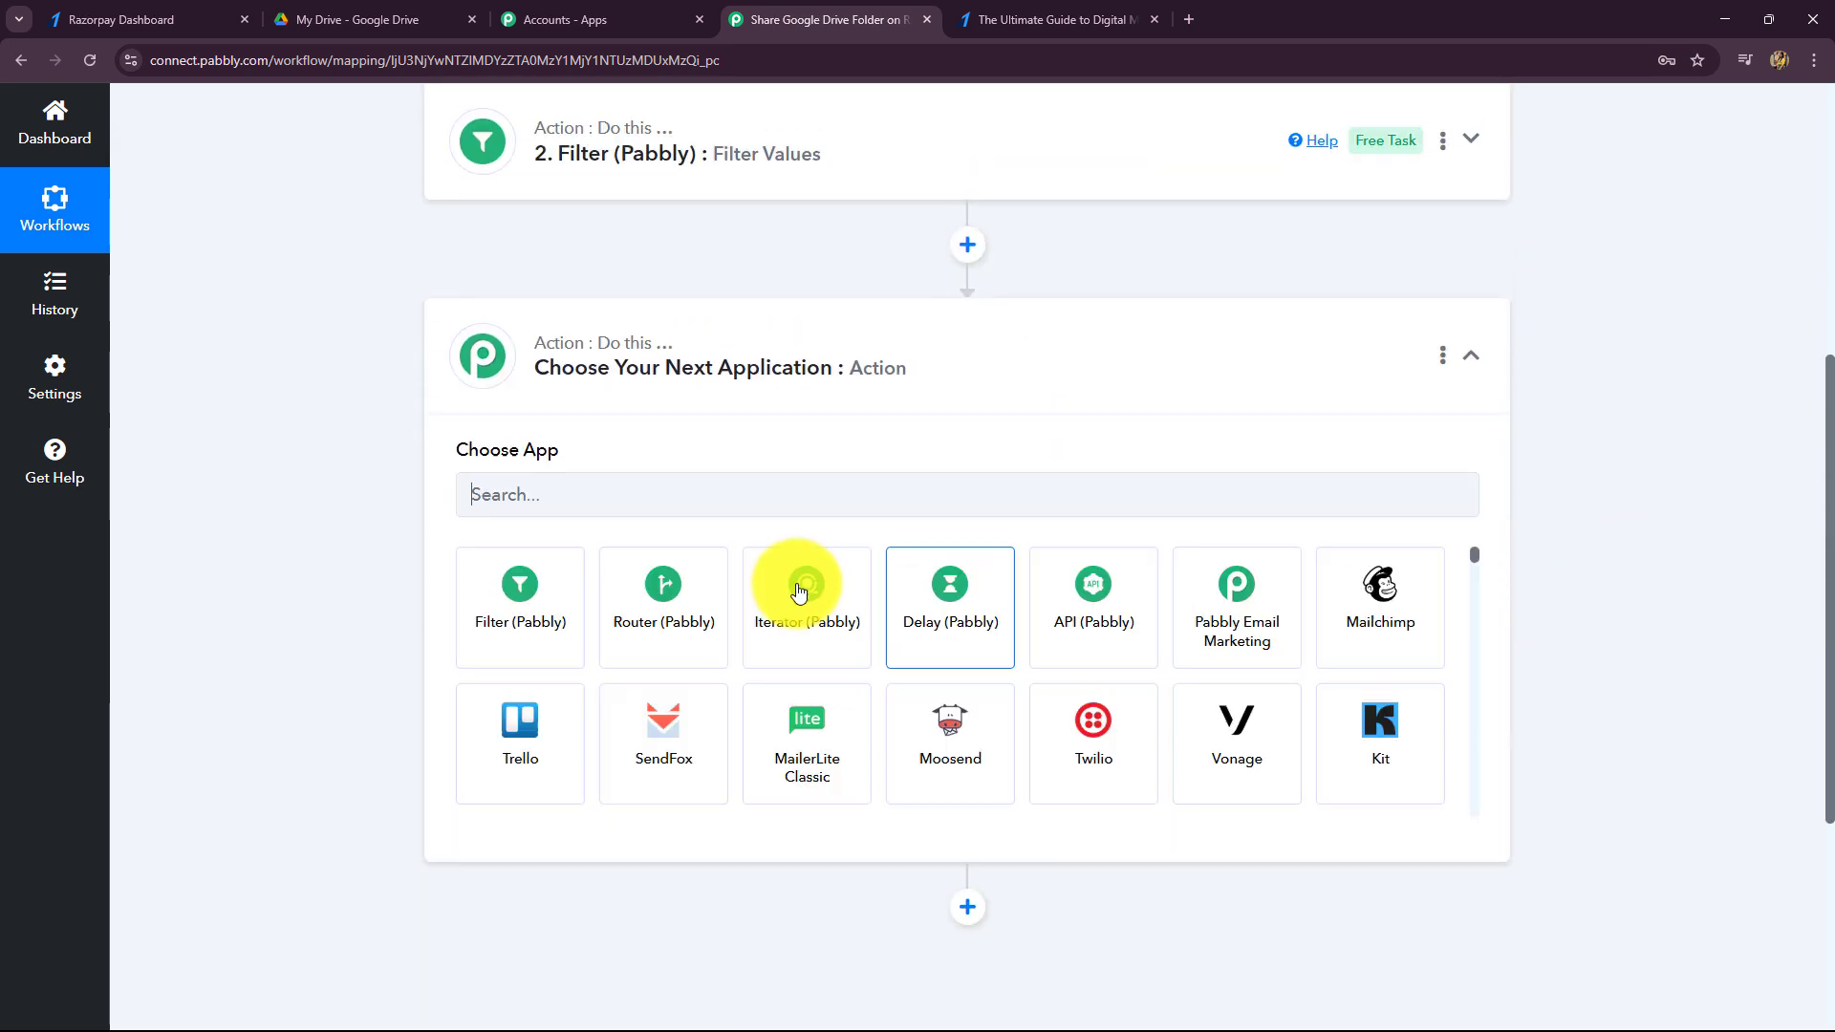
left_click(643, 499)
left_click(333, 12)
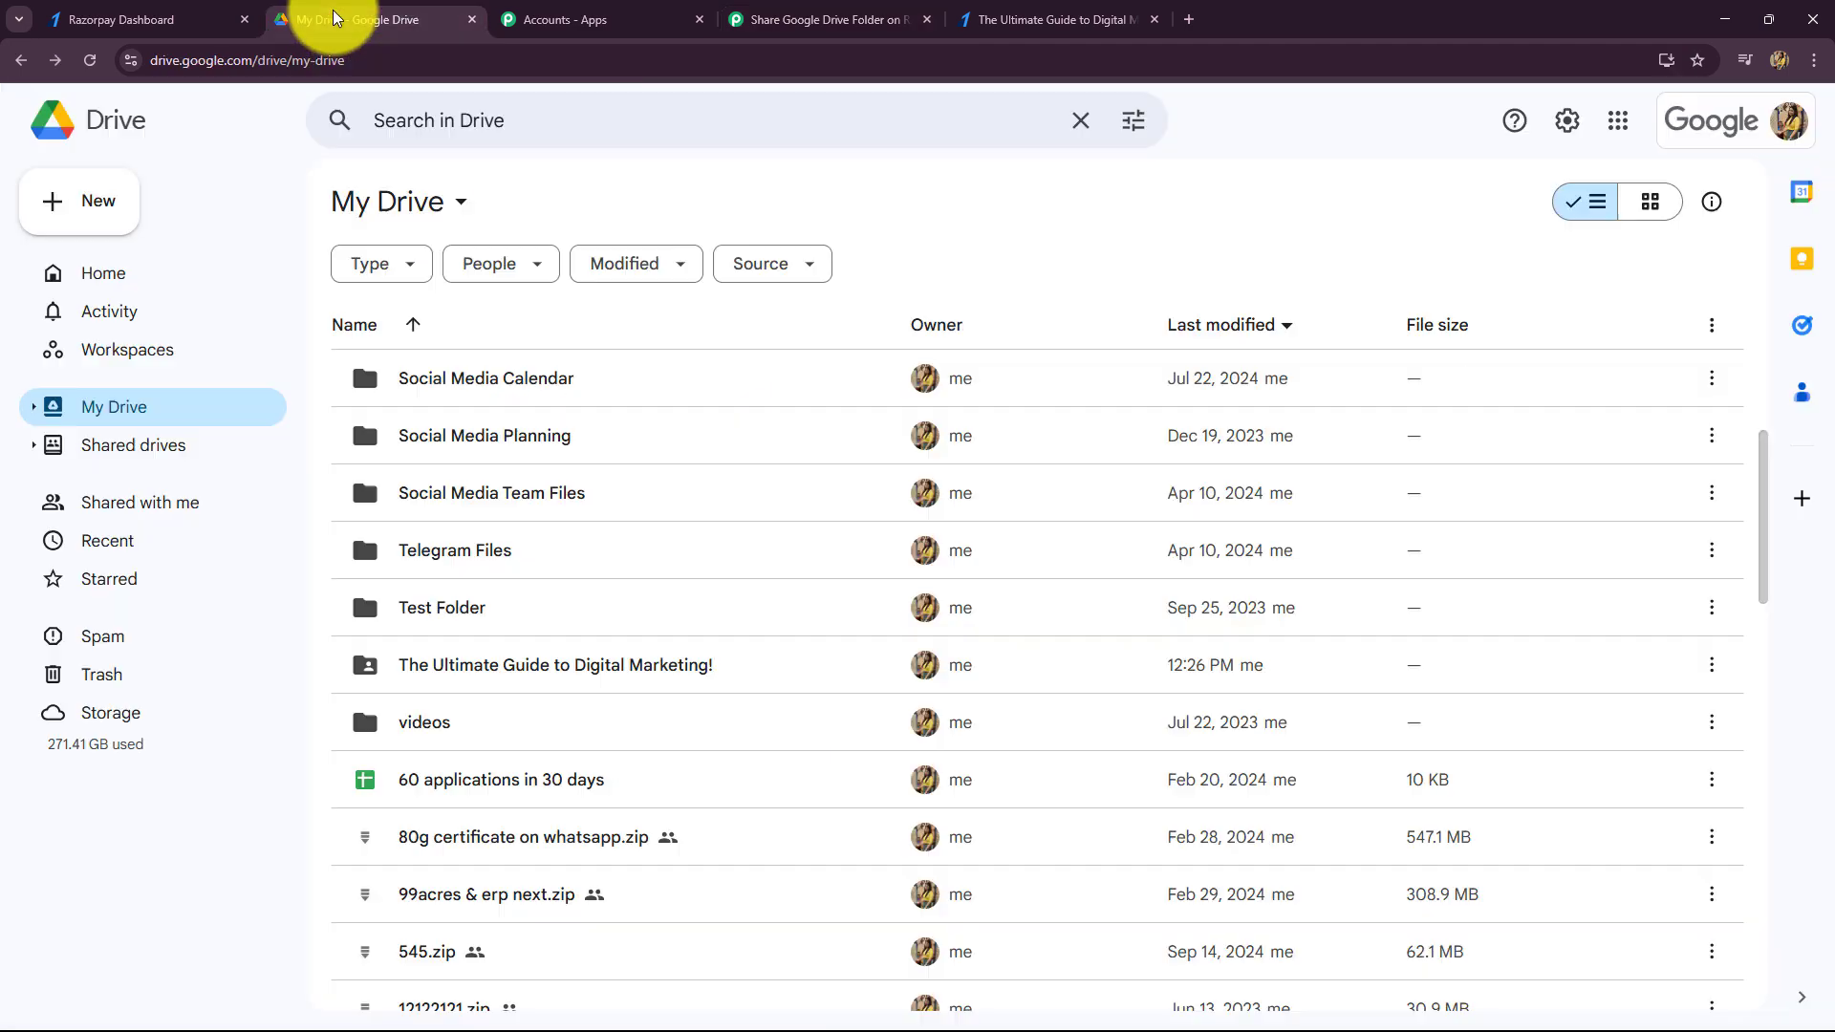
left_click(787, 21)
type("Goo")
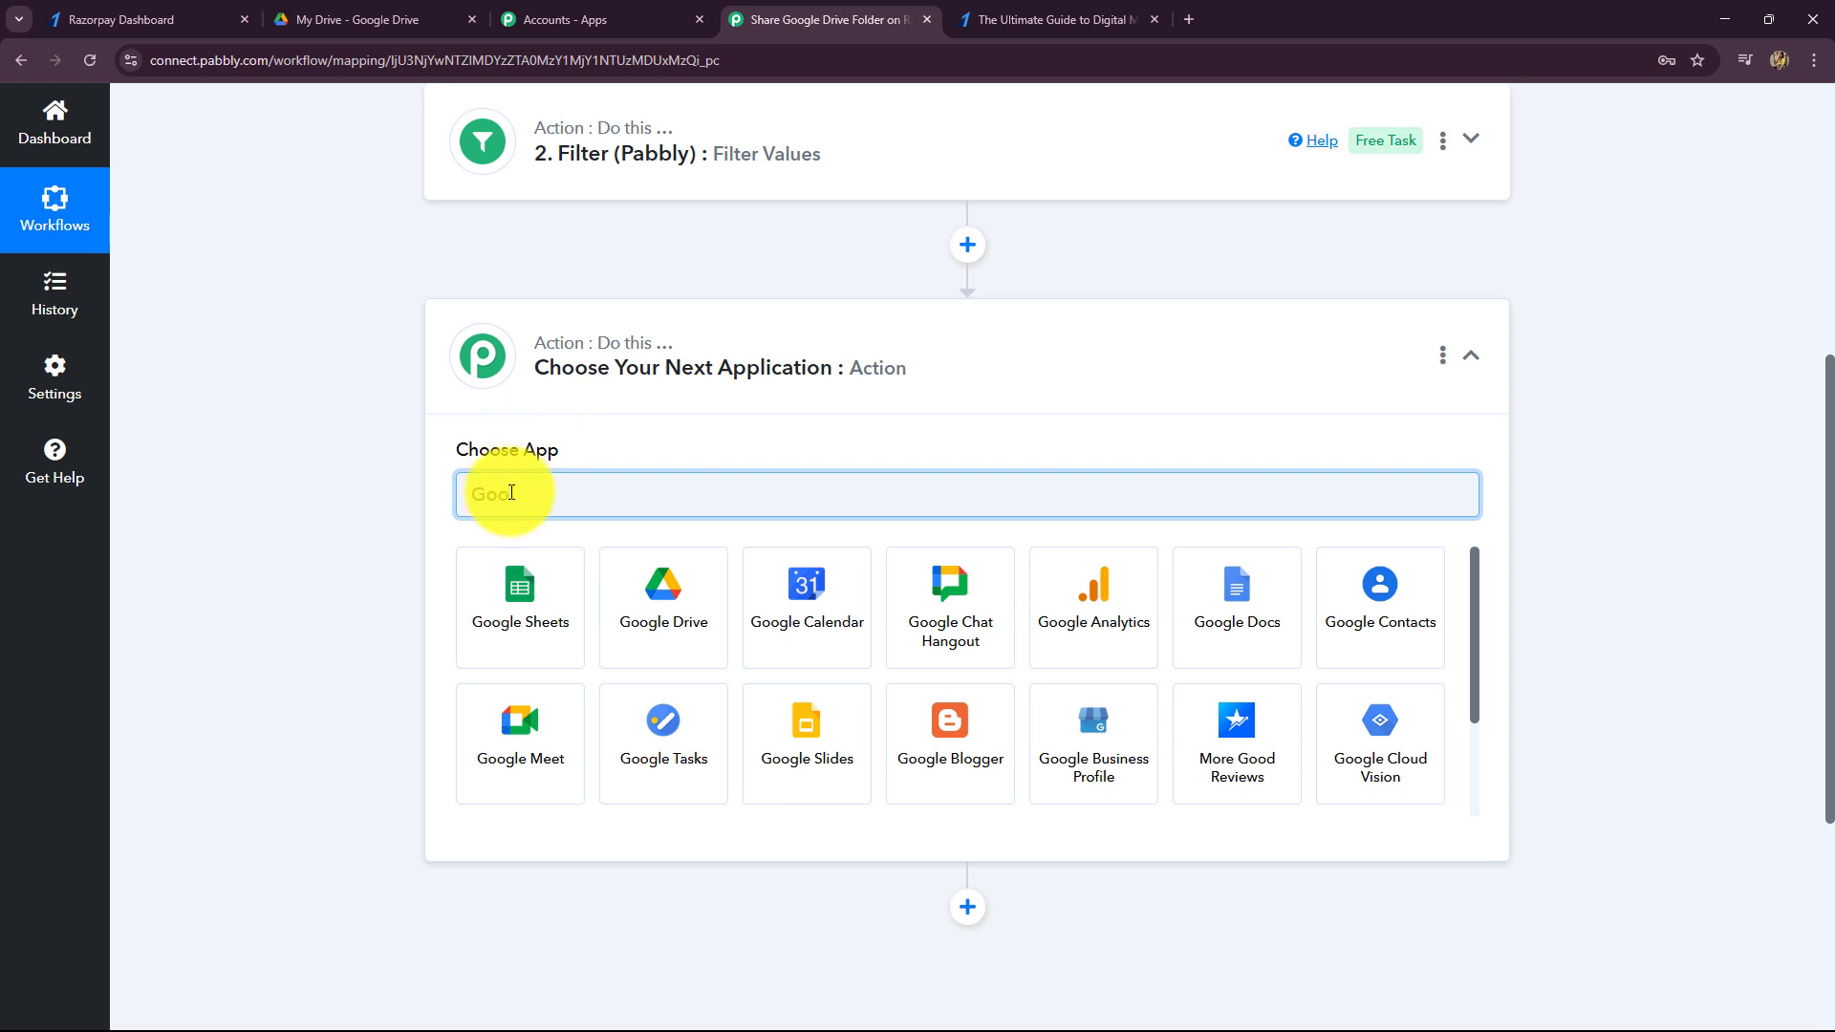
left_click(669, 611)
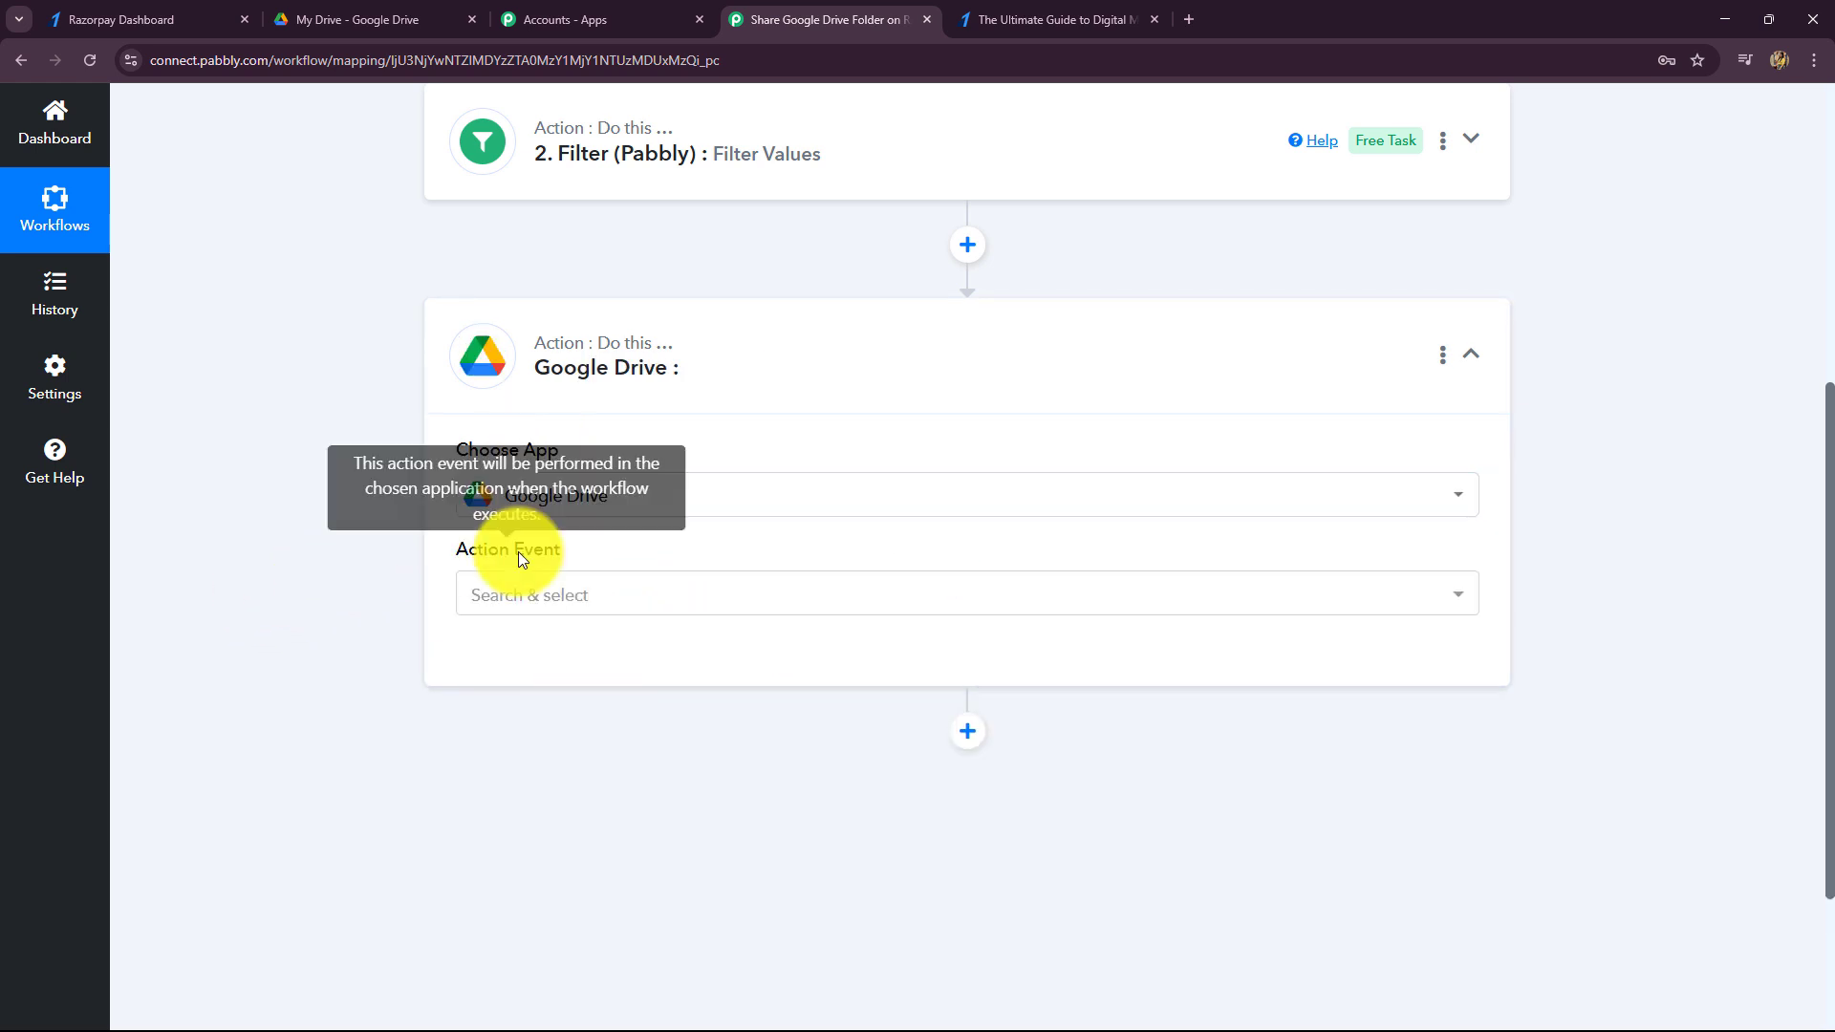
- Choose the Share a File or Folder by ID action and begin connecting an account
left_click(507, 594)
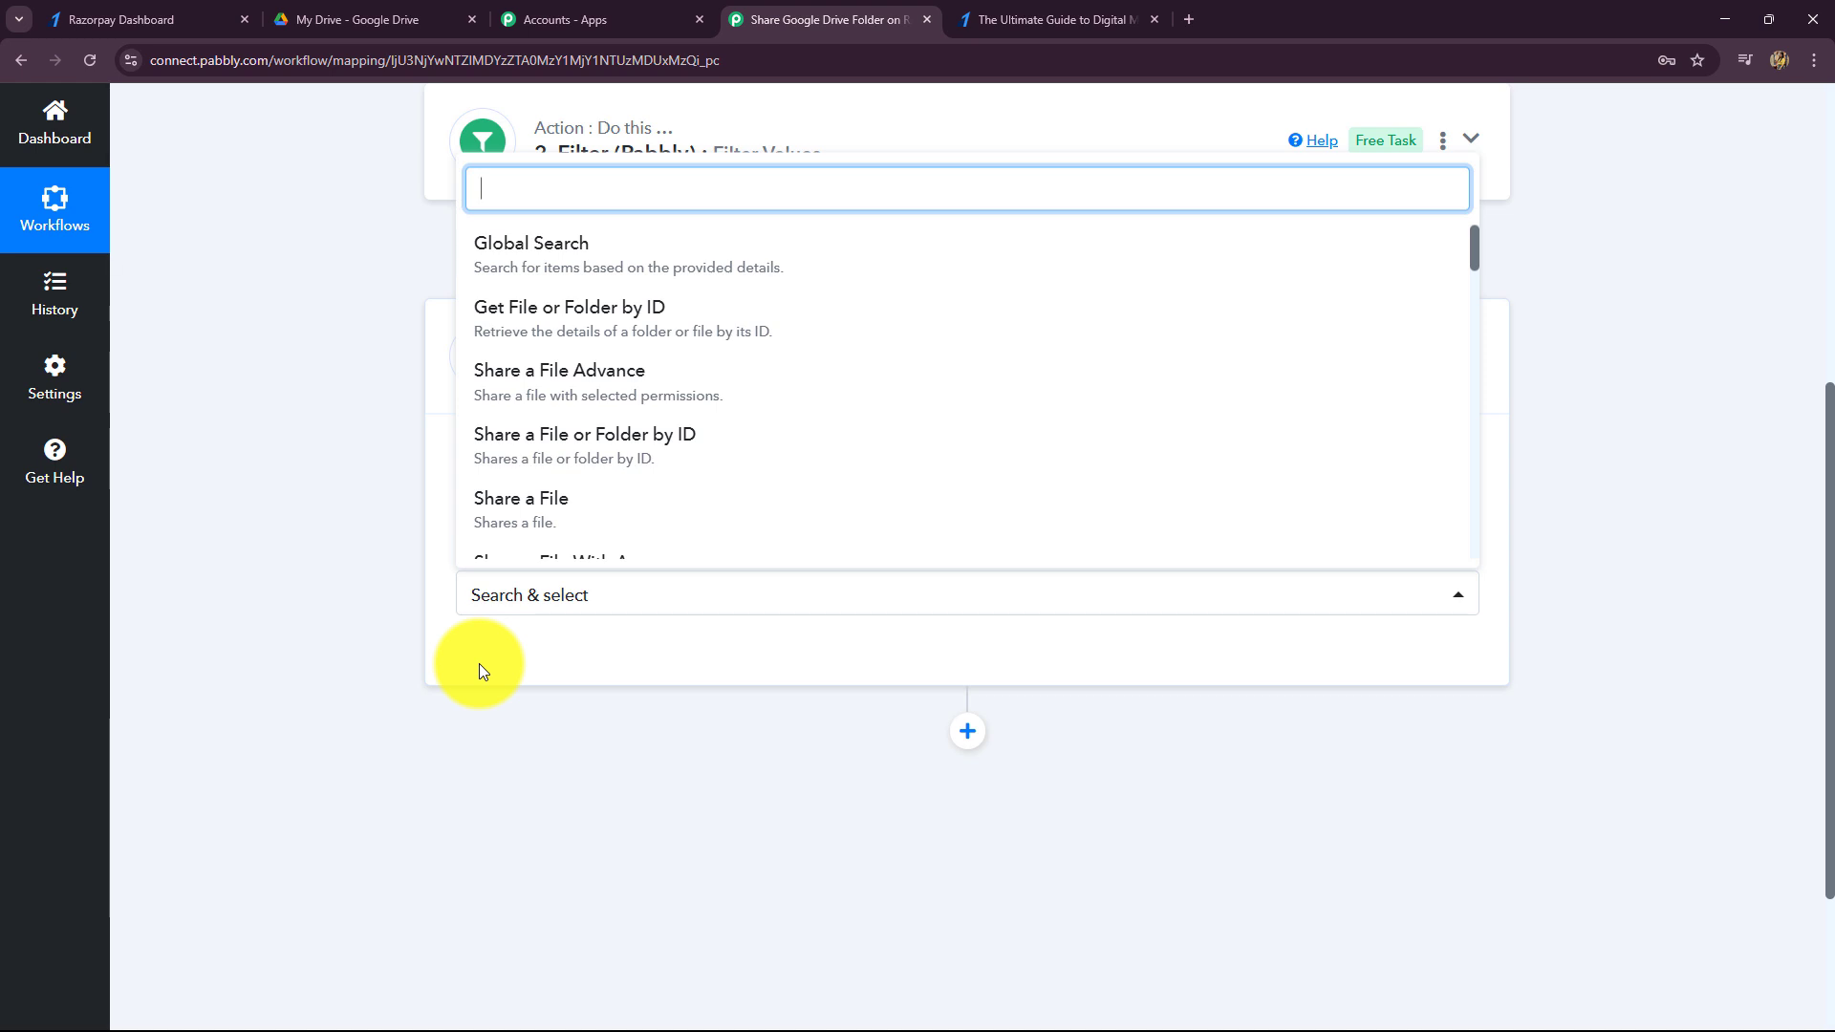
left_click(560, 460)
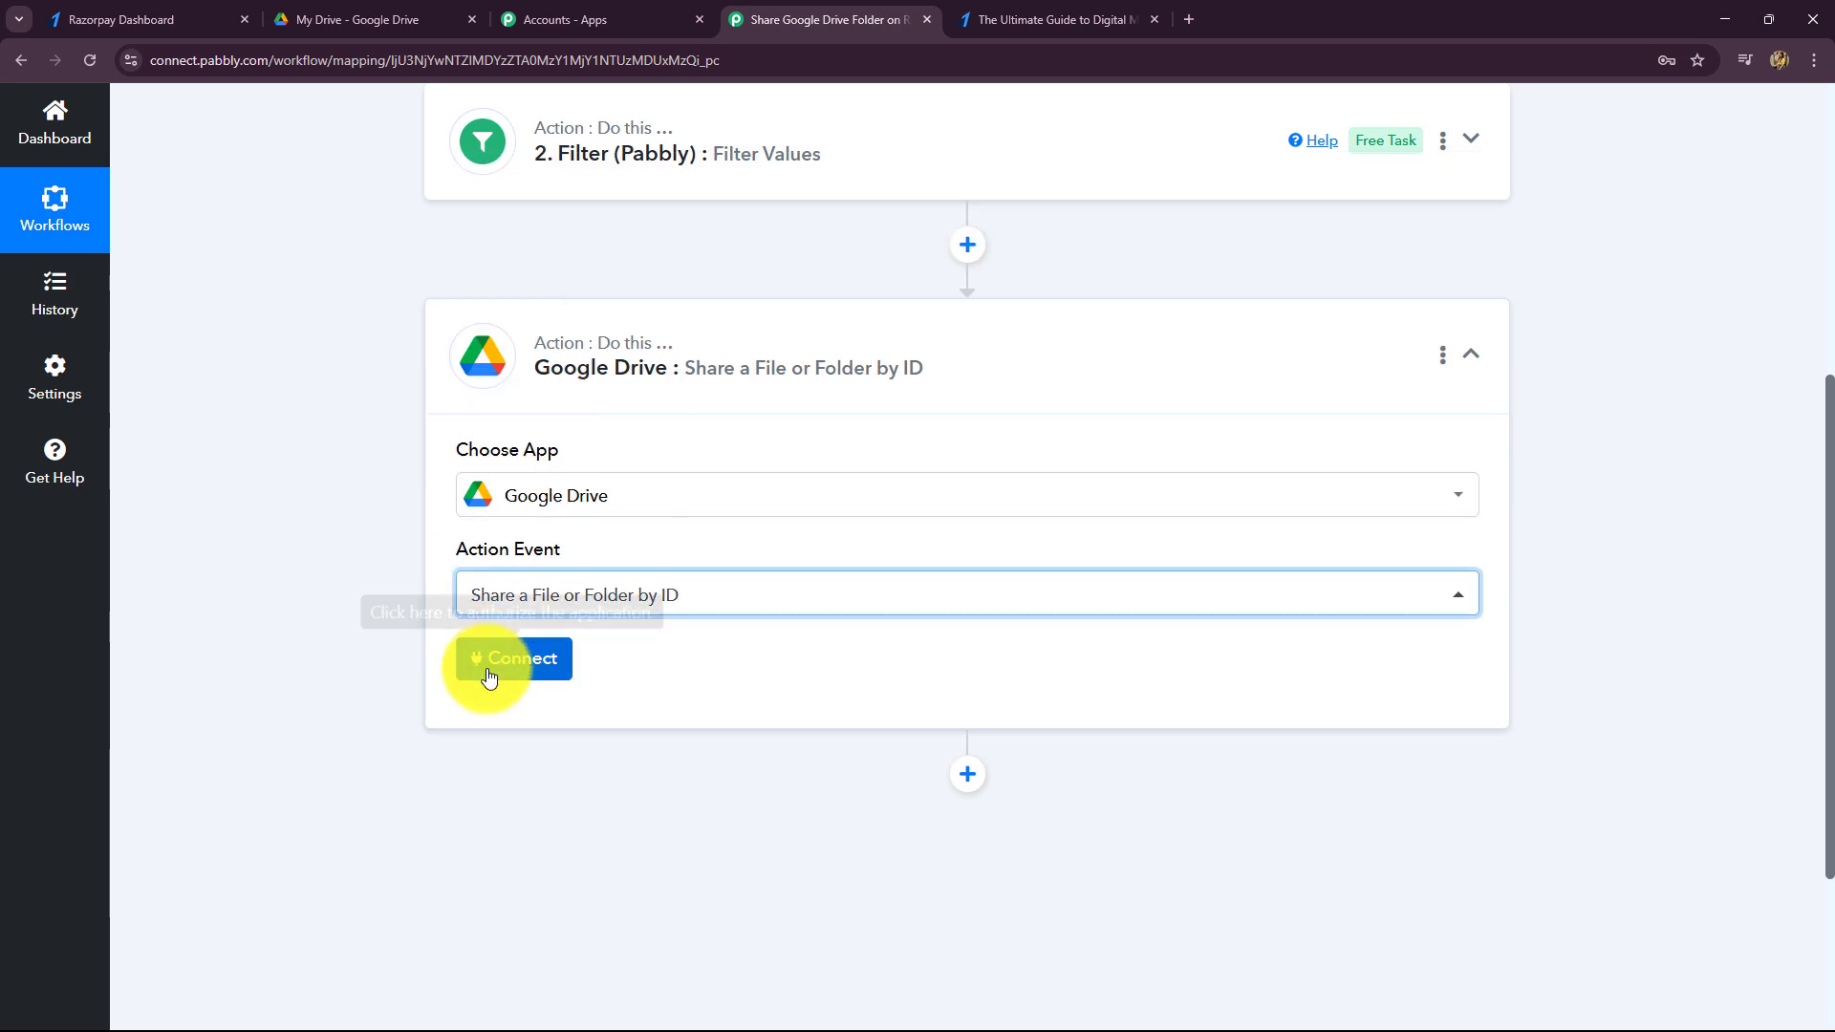
left_click(485, 669)
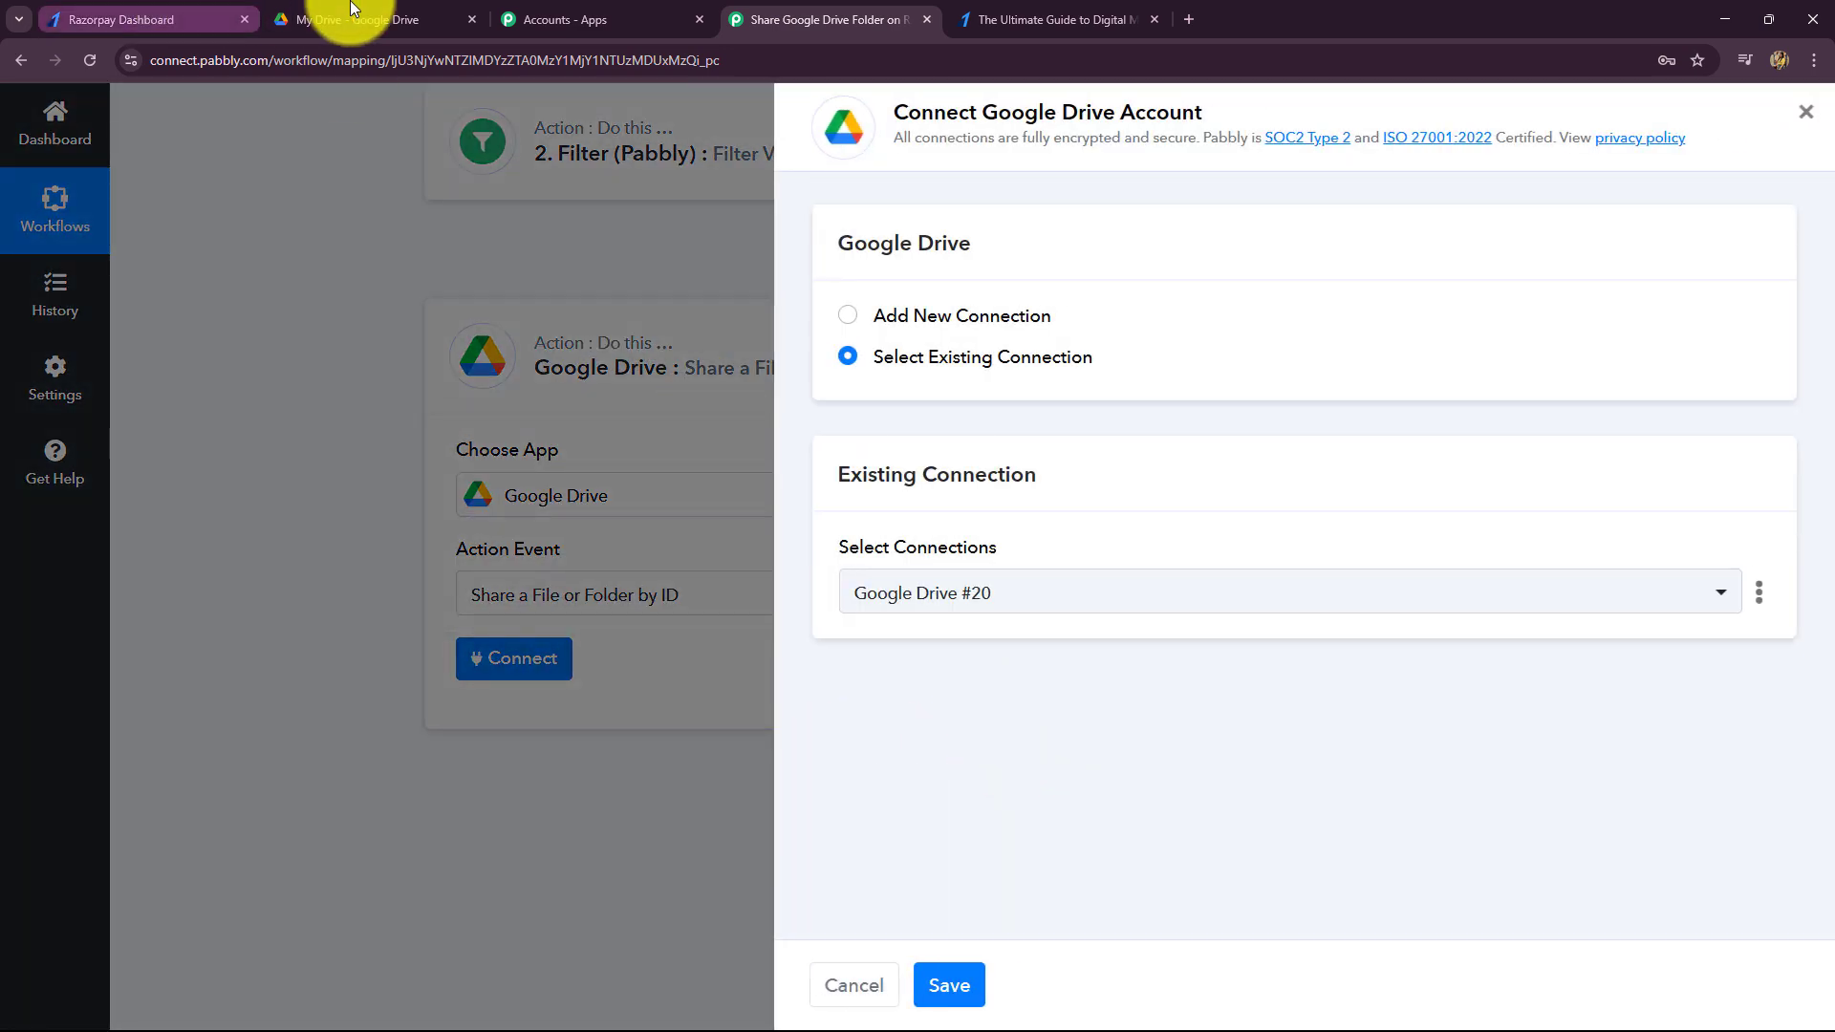
- Create a new Google Drive connection, sign in with the Google account and allow access
left_click(358, 19)
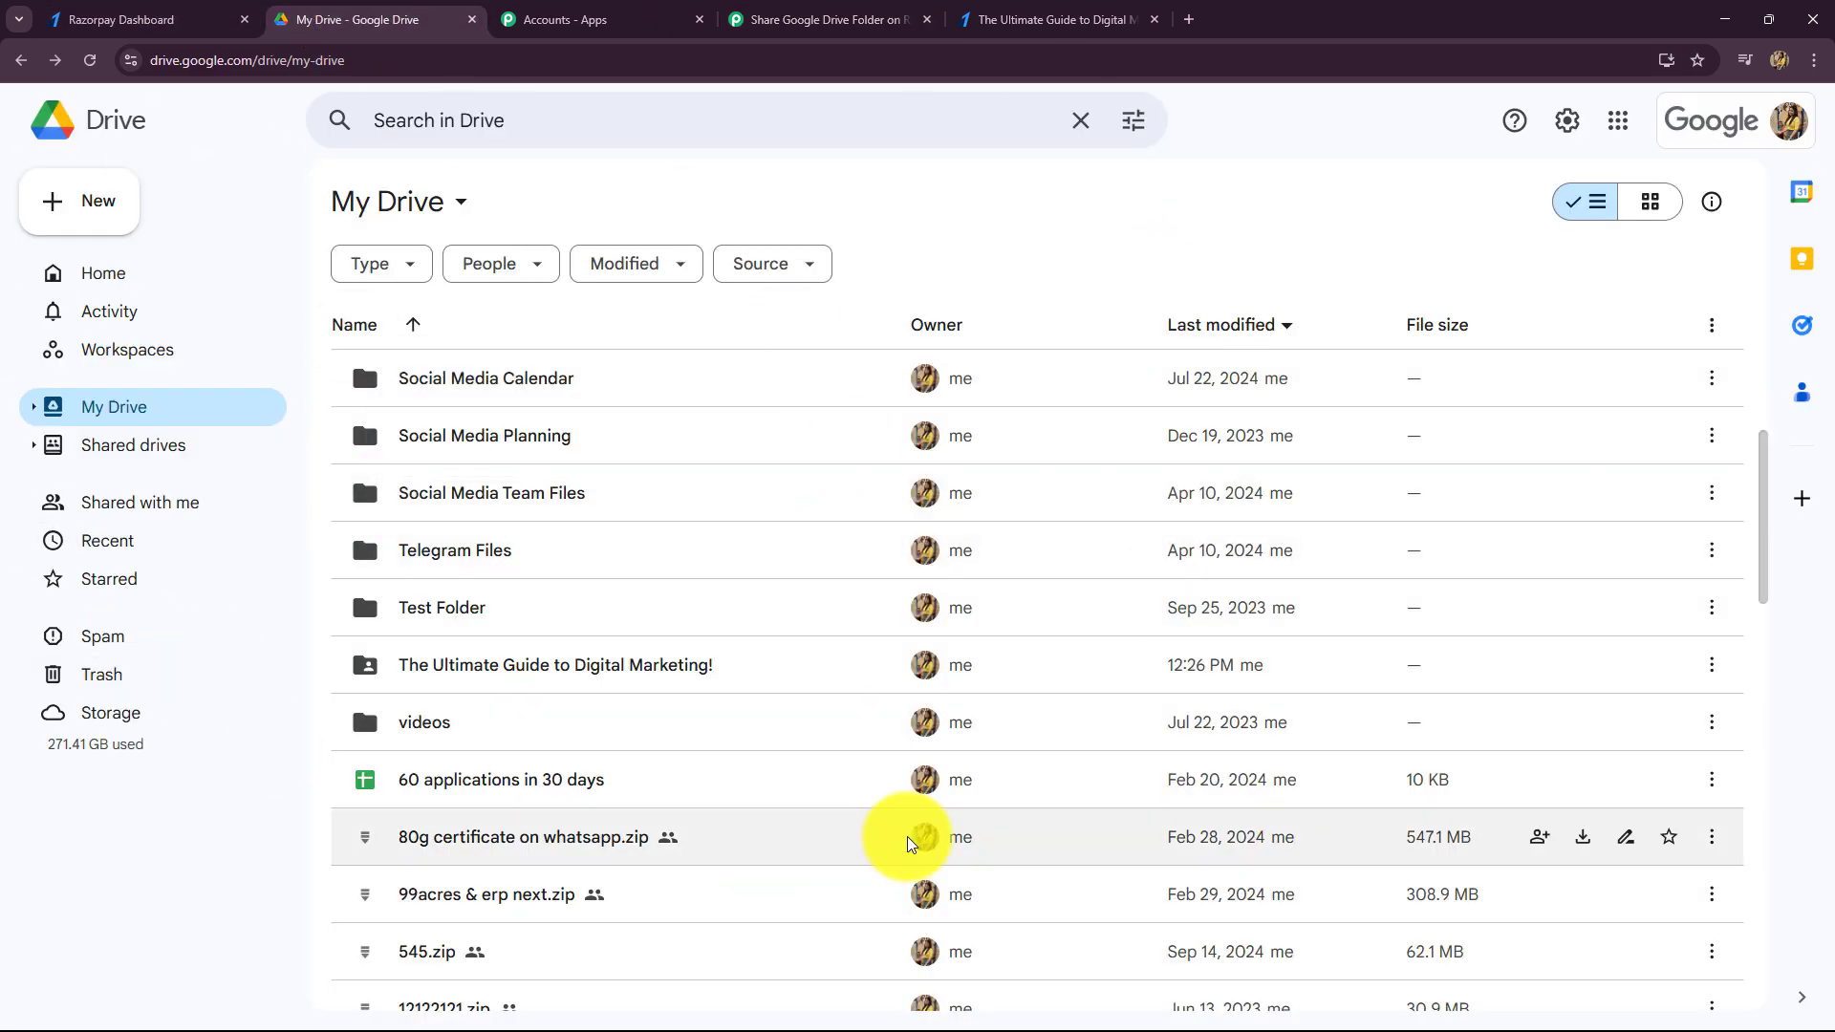
left_click(750, 19)
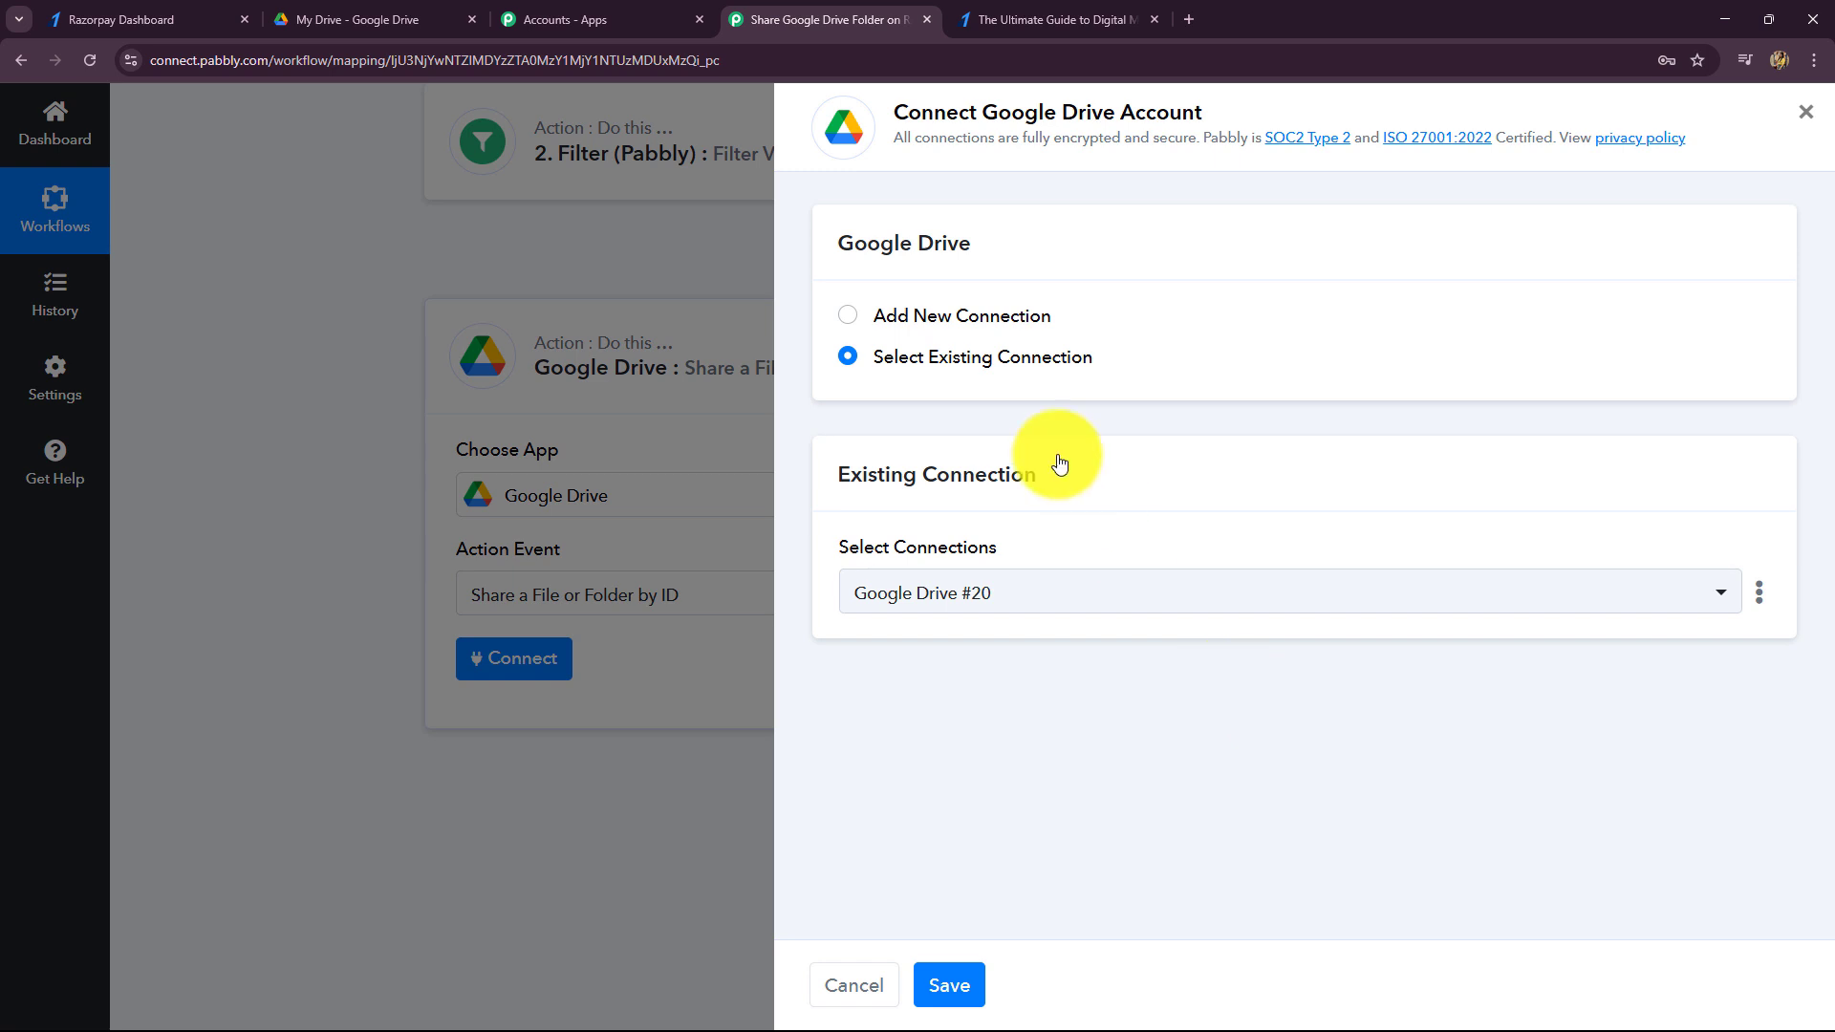
left_click(848, 314)
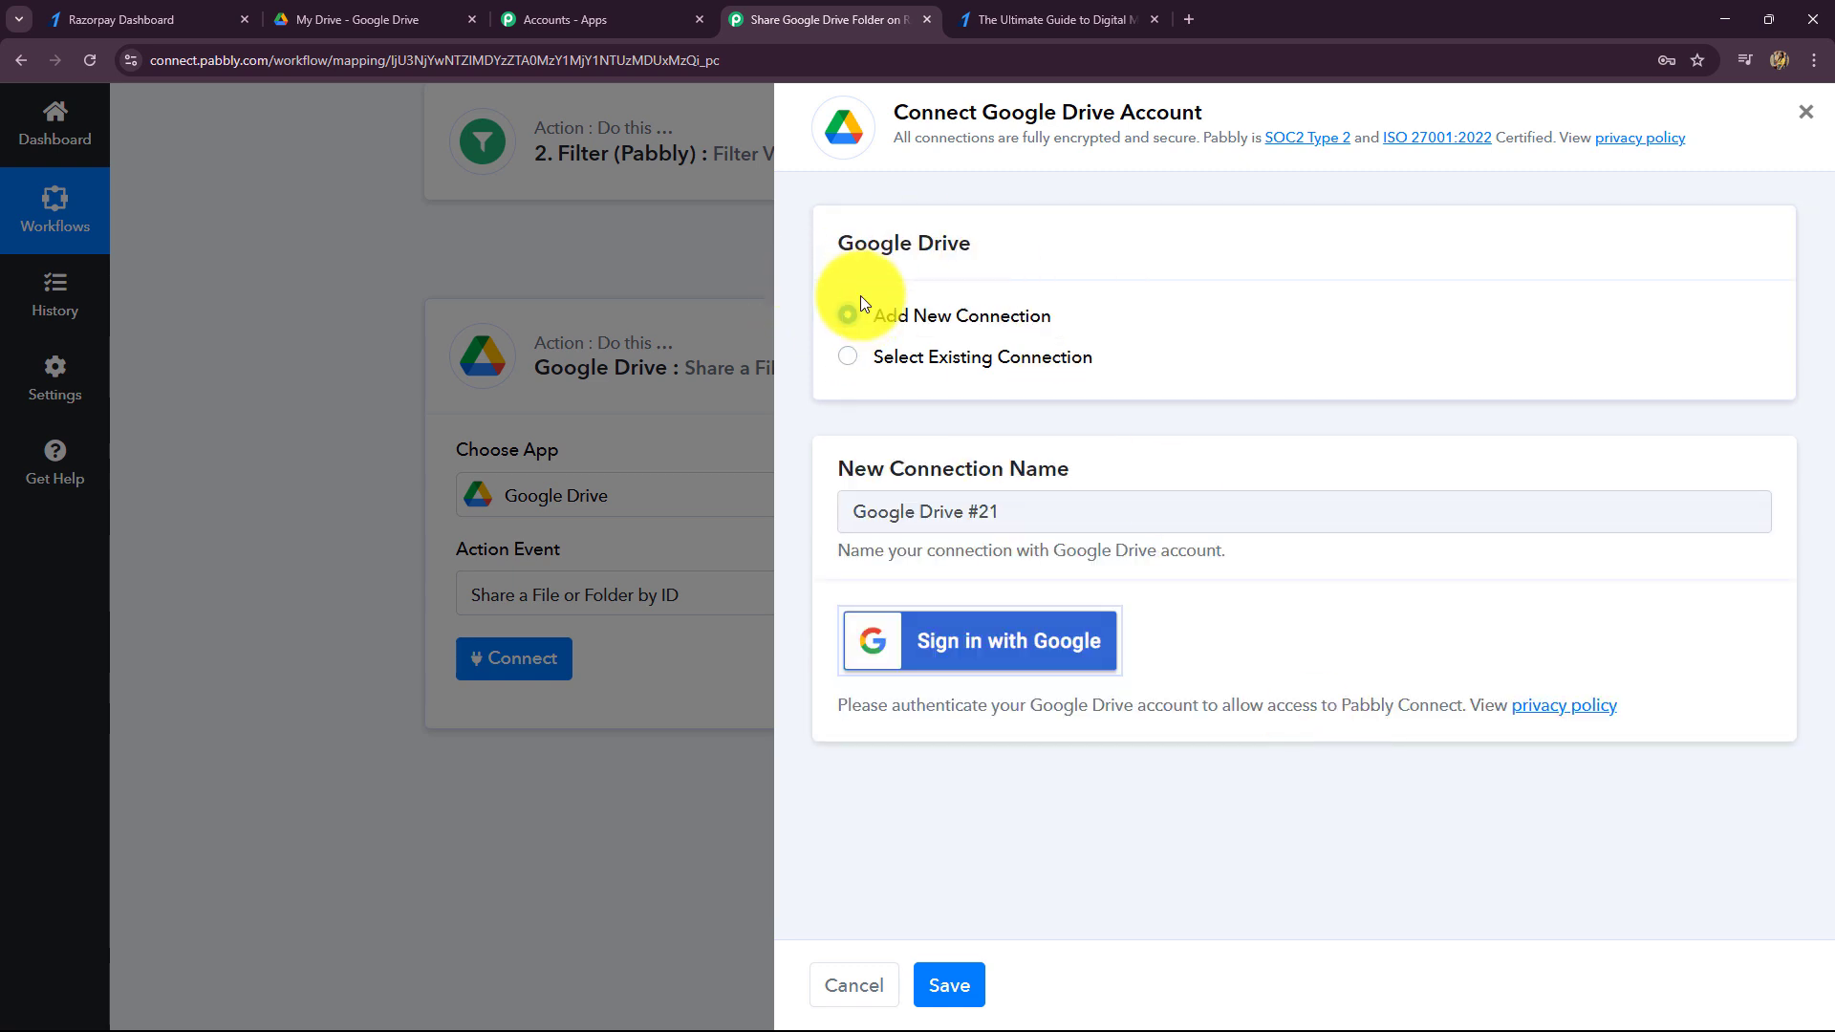
left_click(1000, 666)
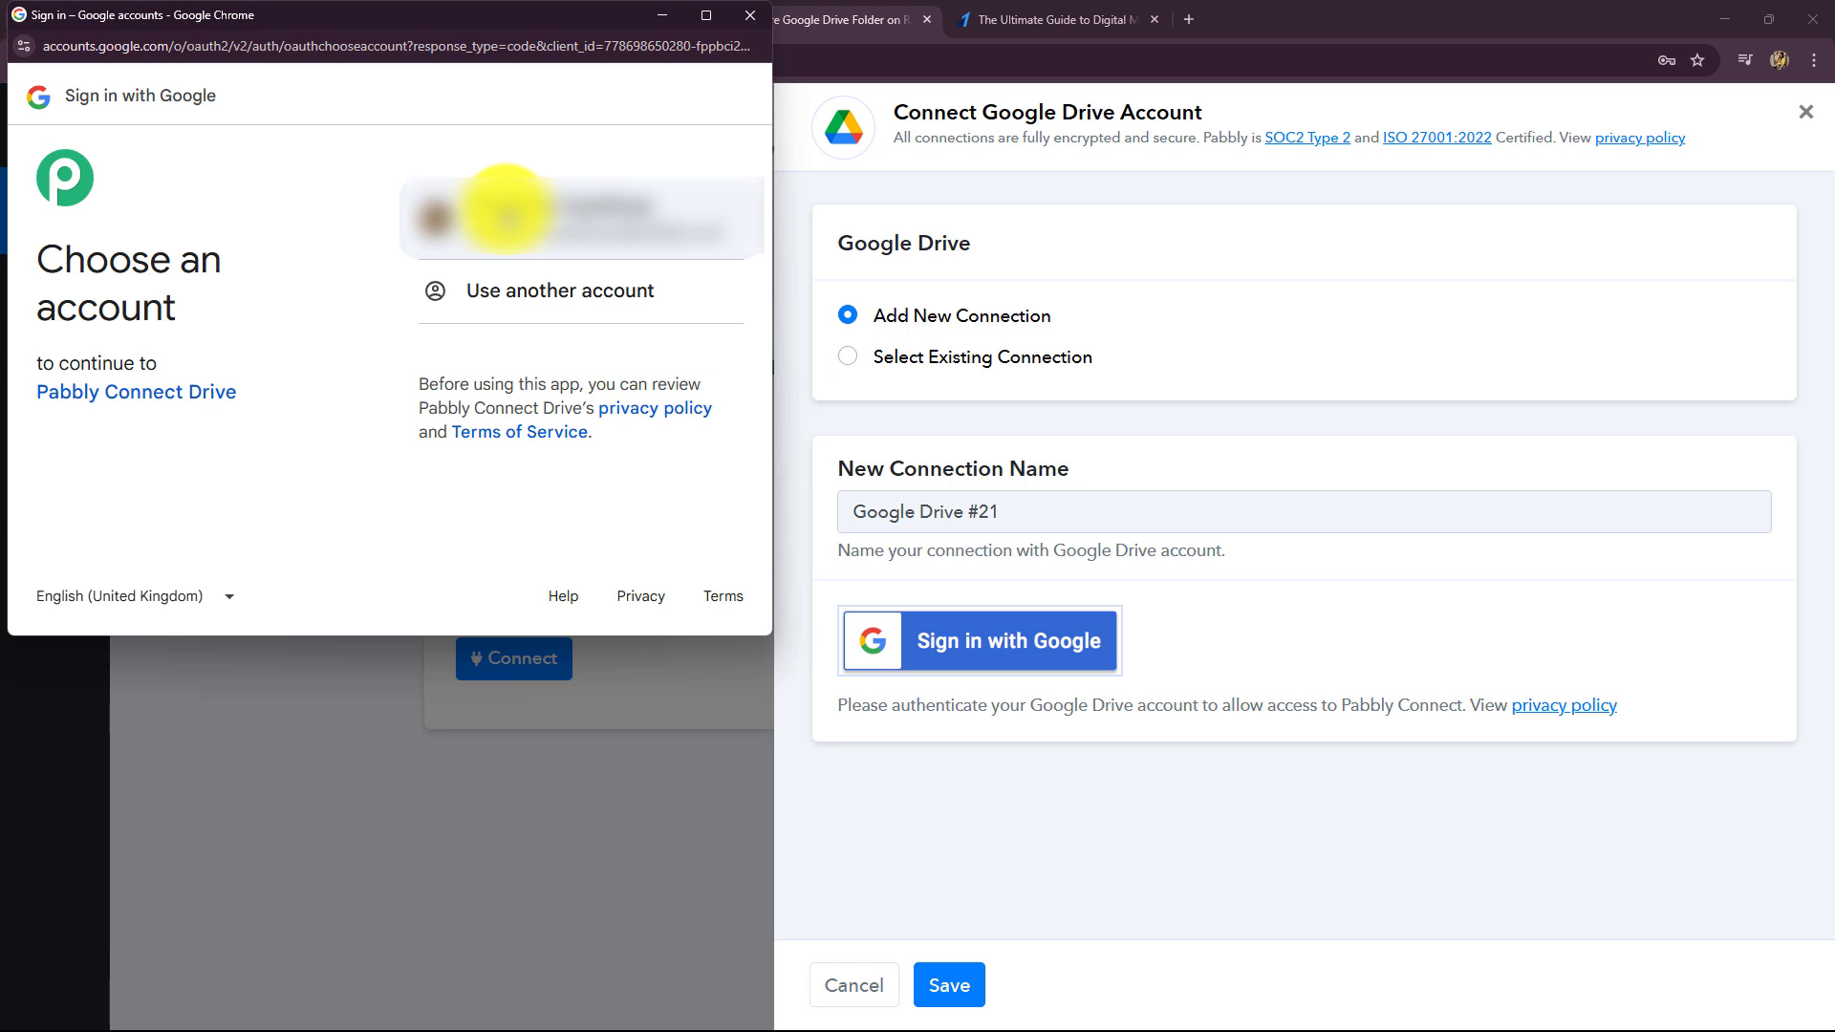
left_click(583, 232)
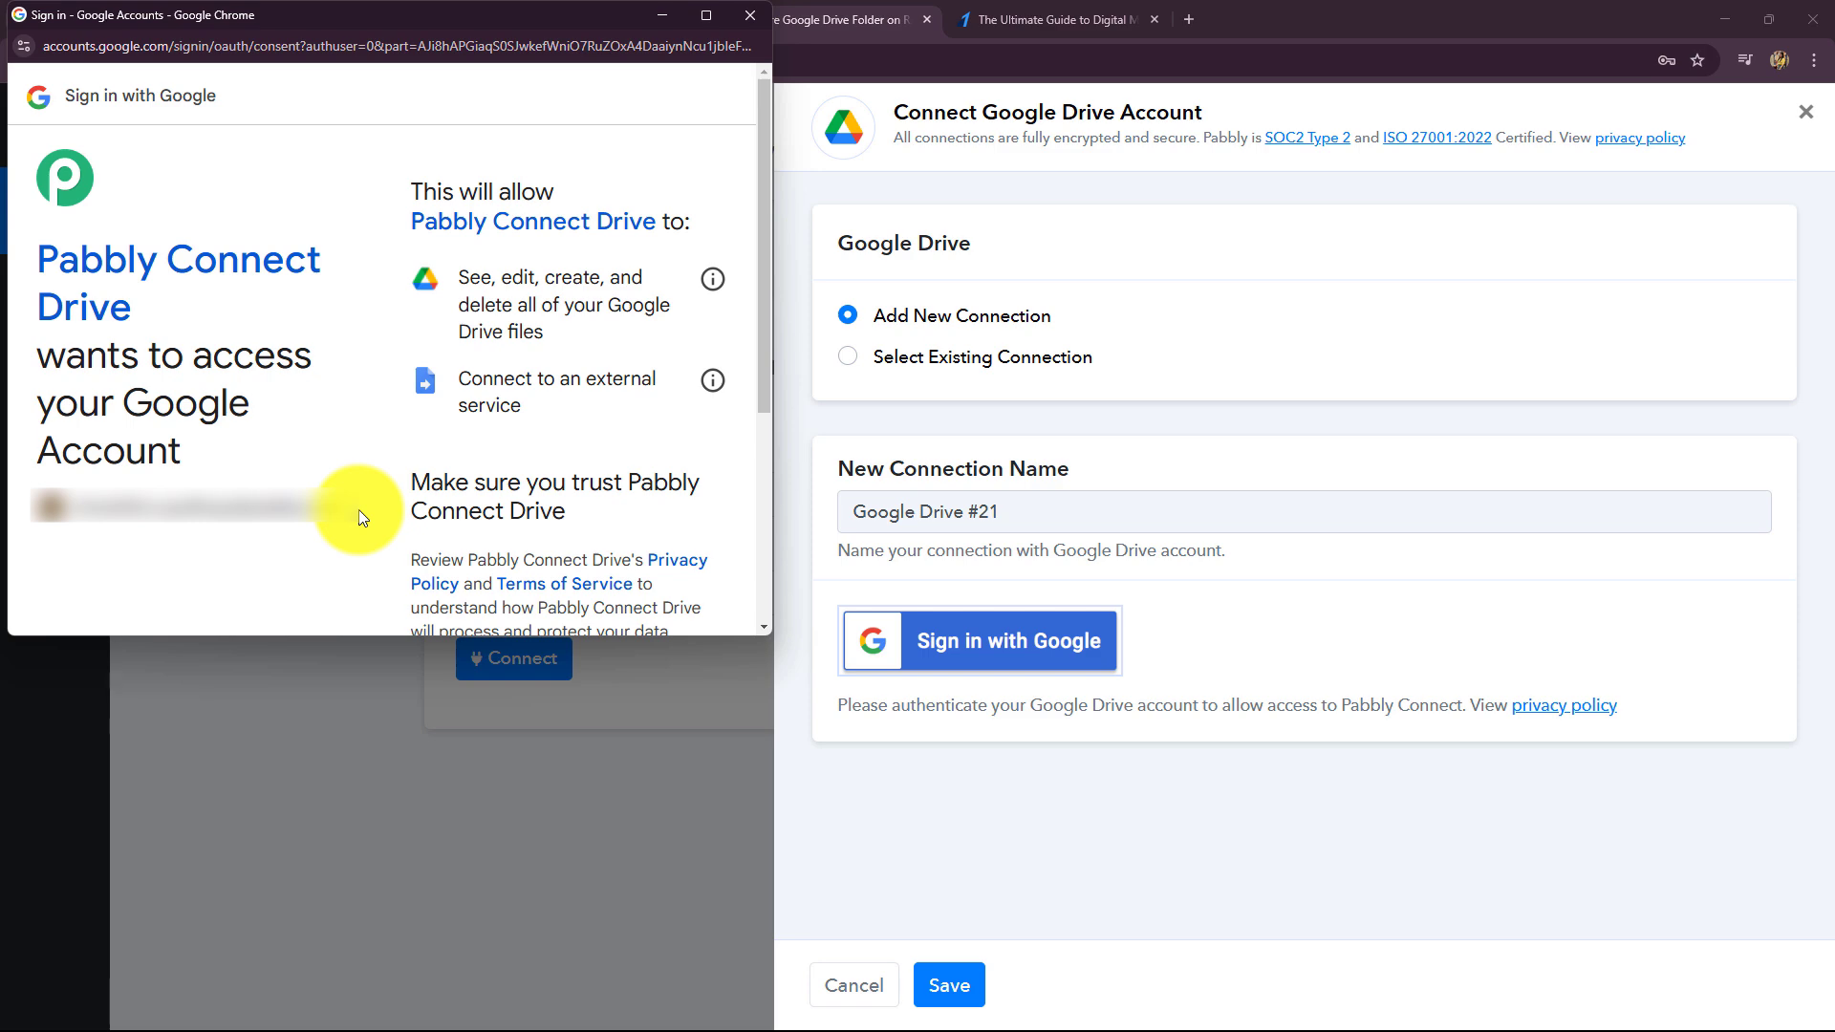
scroll(425, 411, "down", 4)
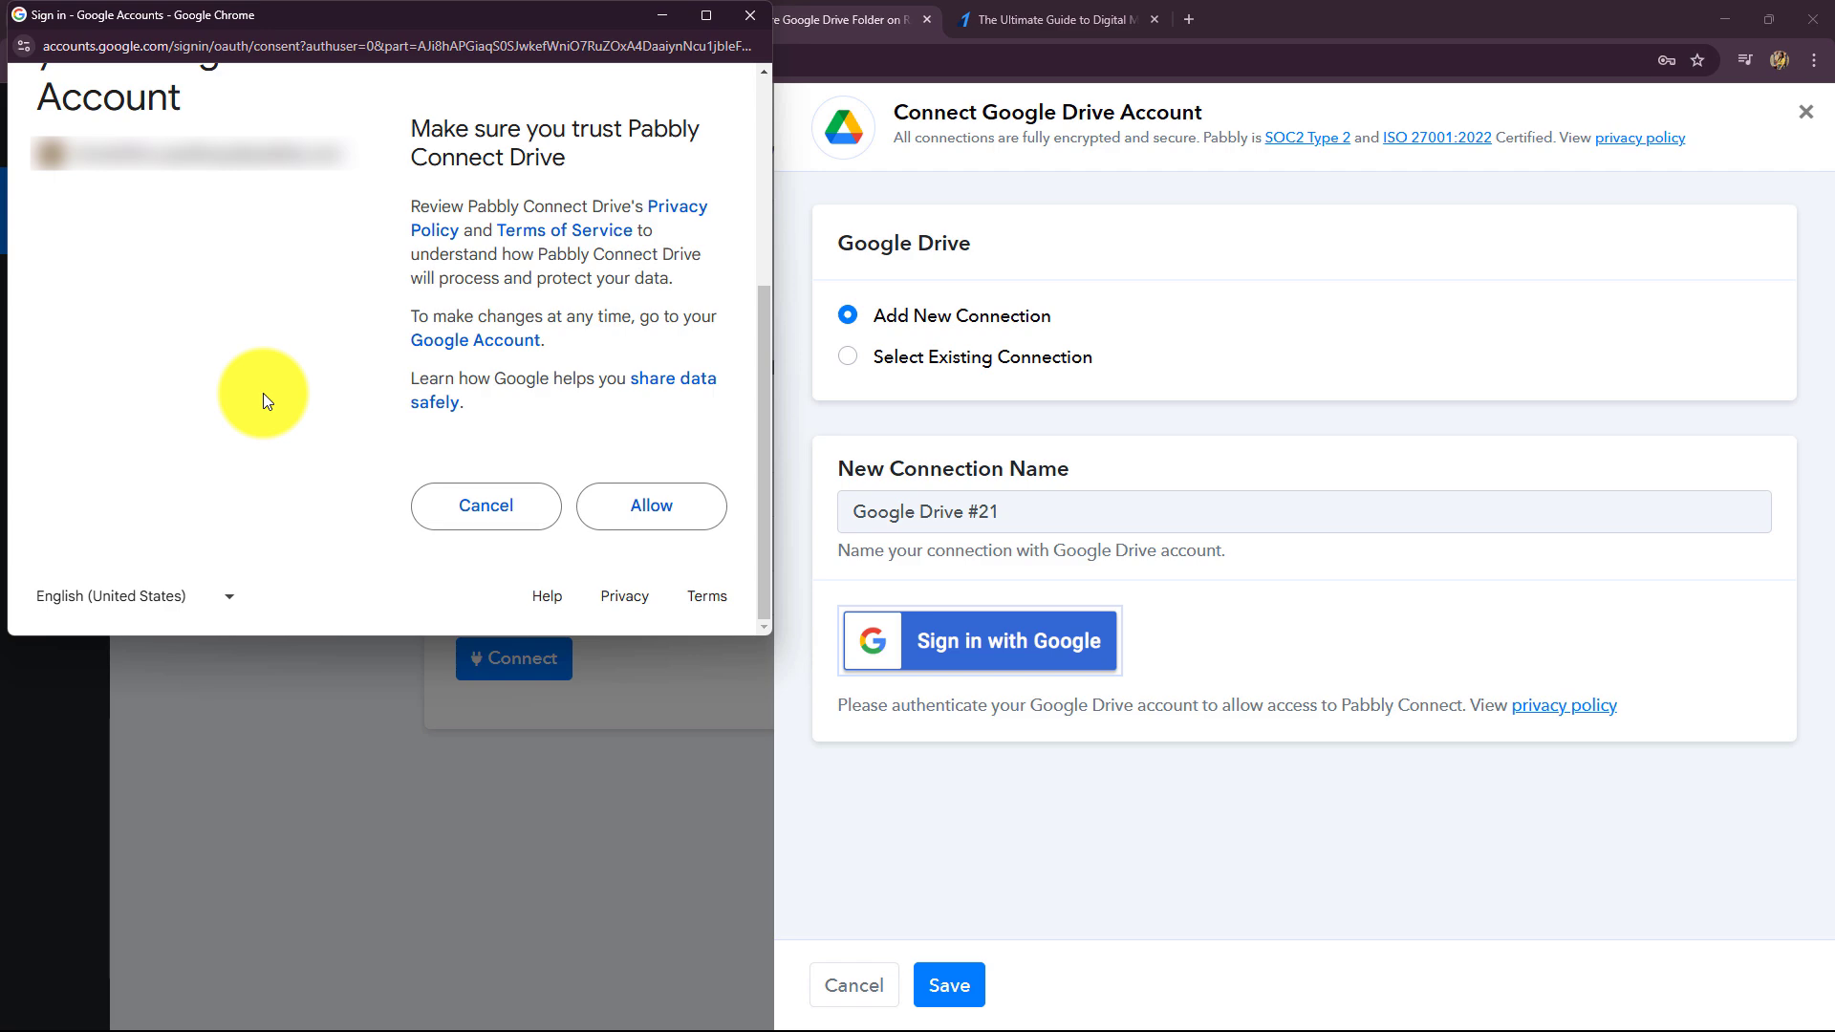
left_click(661, 507)
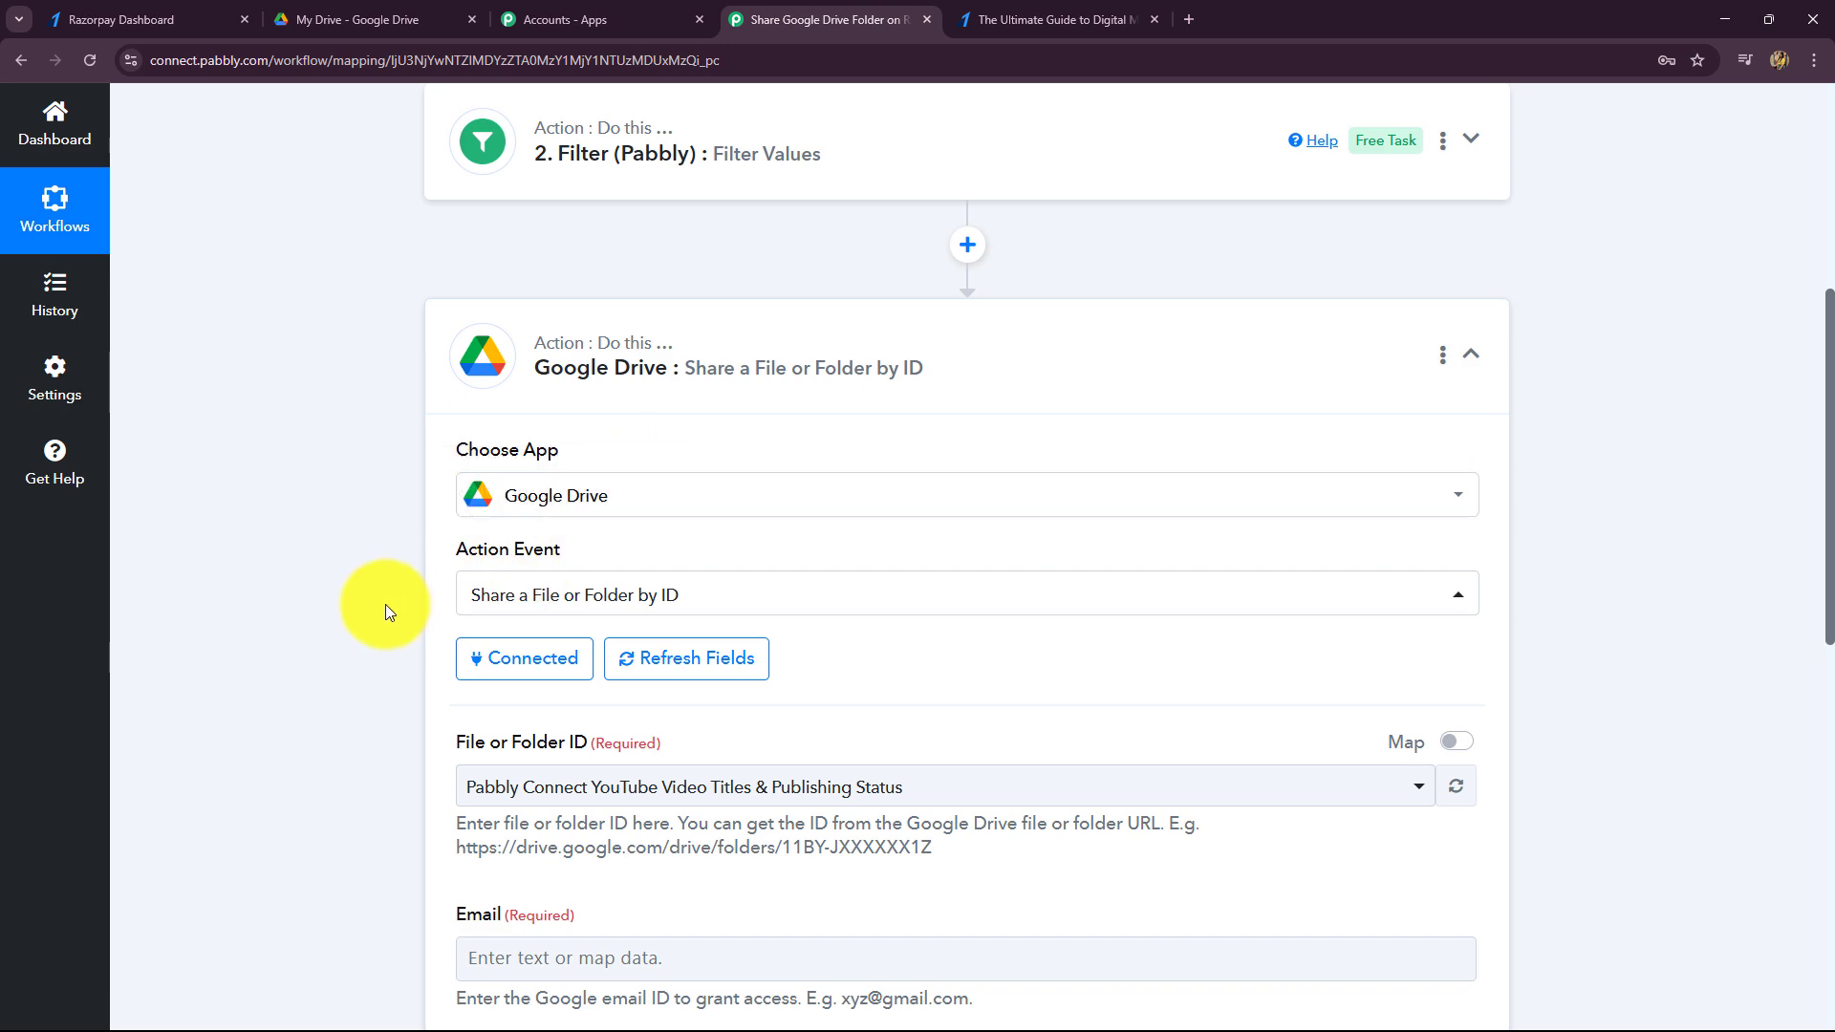
- Compare the shareable files list against the folder names in the Google Drive and Razorpay tabs
scroll(386, 604, "down", 8)
scroll(386, 604, "up", 2)
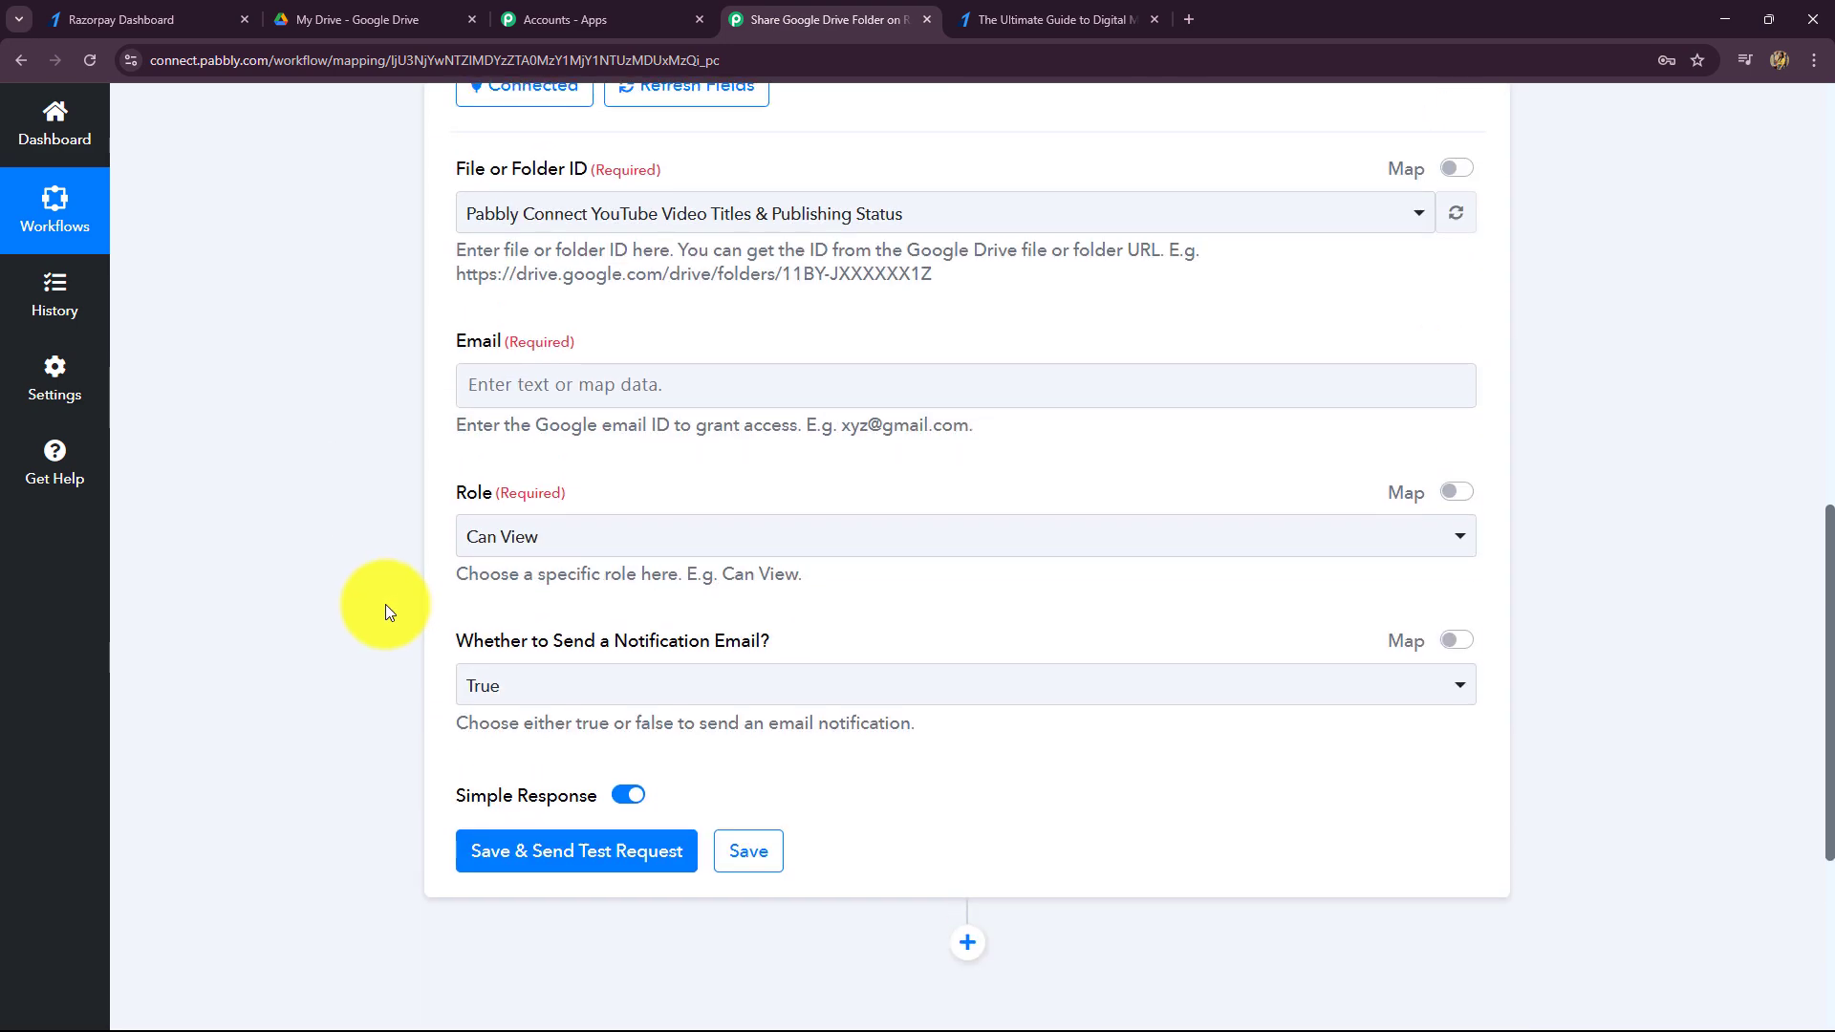
scroll(386, 604, "up", 2)
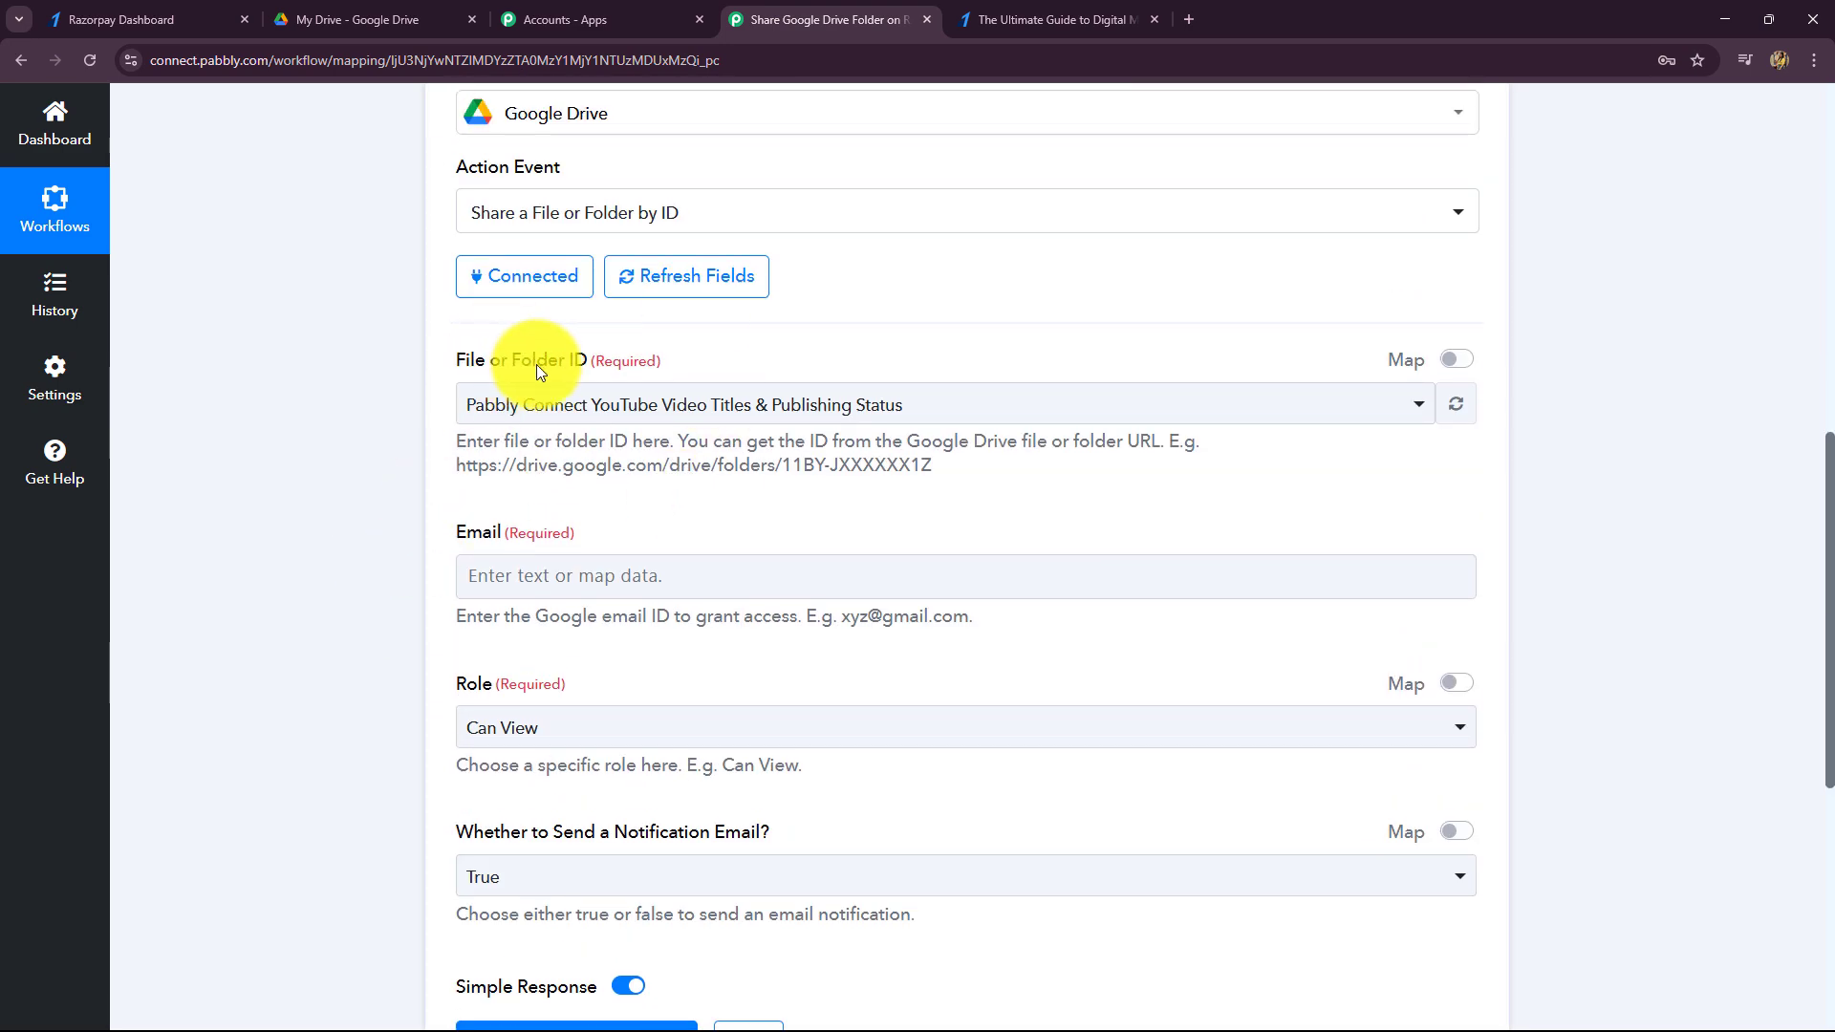
left_click(808, 404)
left_click(363, 505)
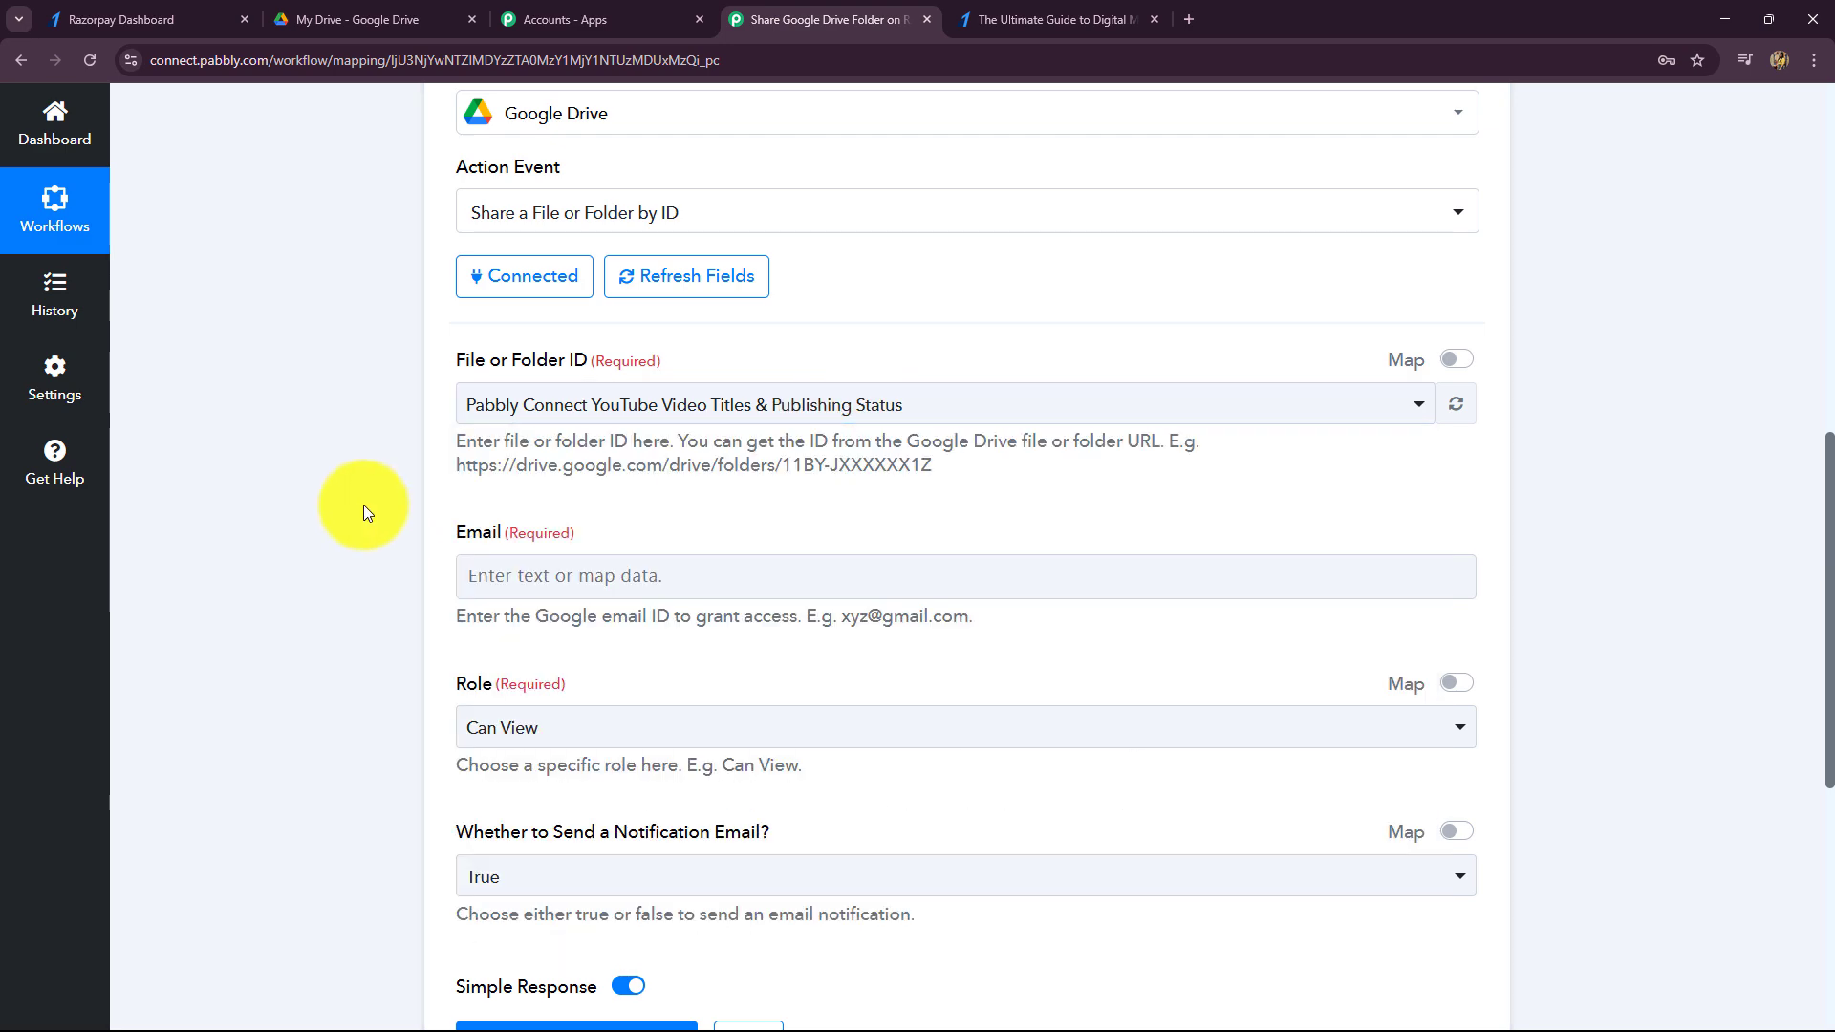
left_click(399, 12)
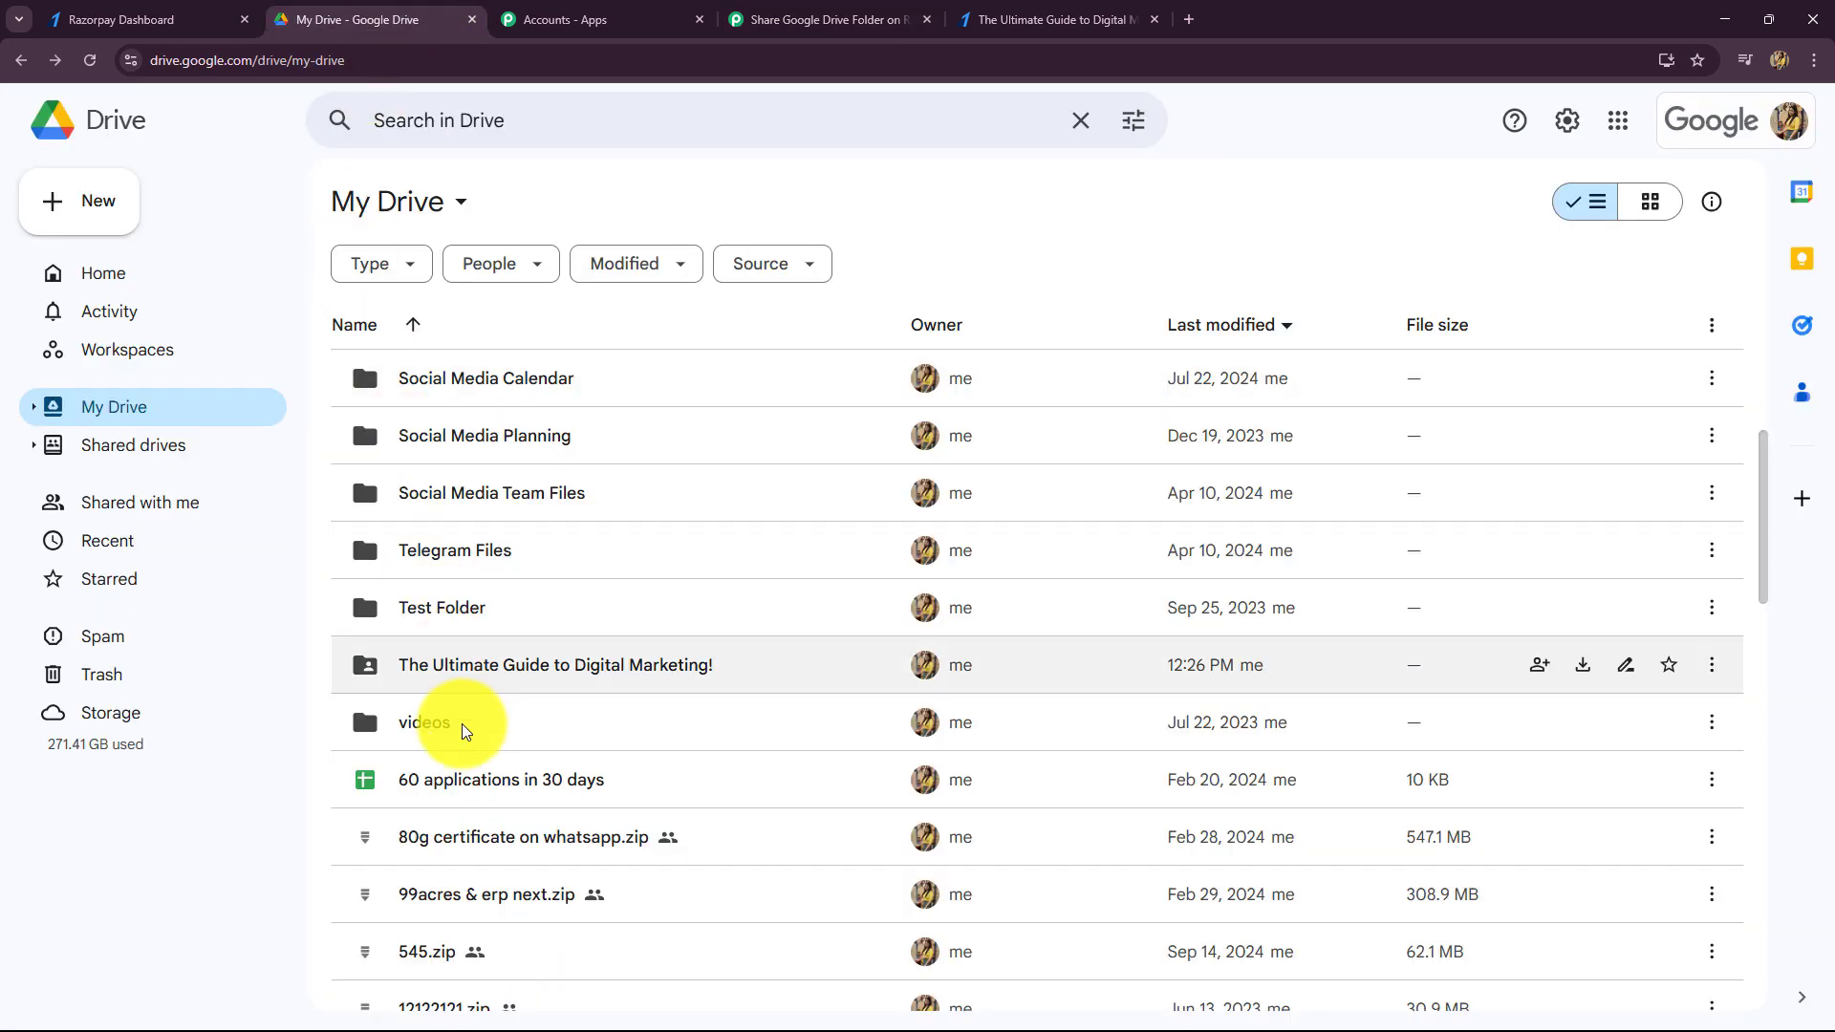
left_click(95, 19)
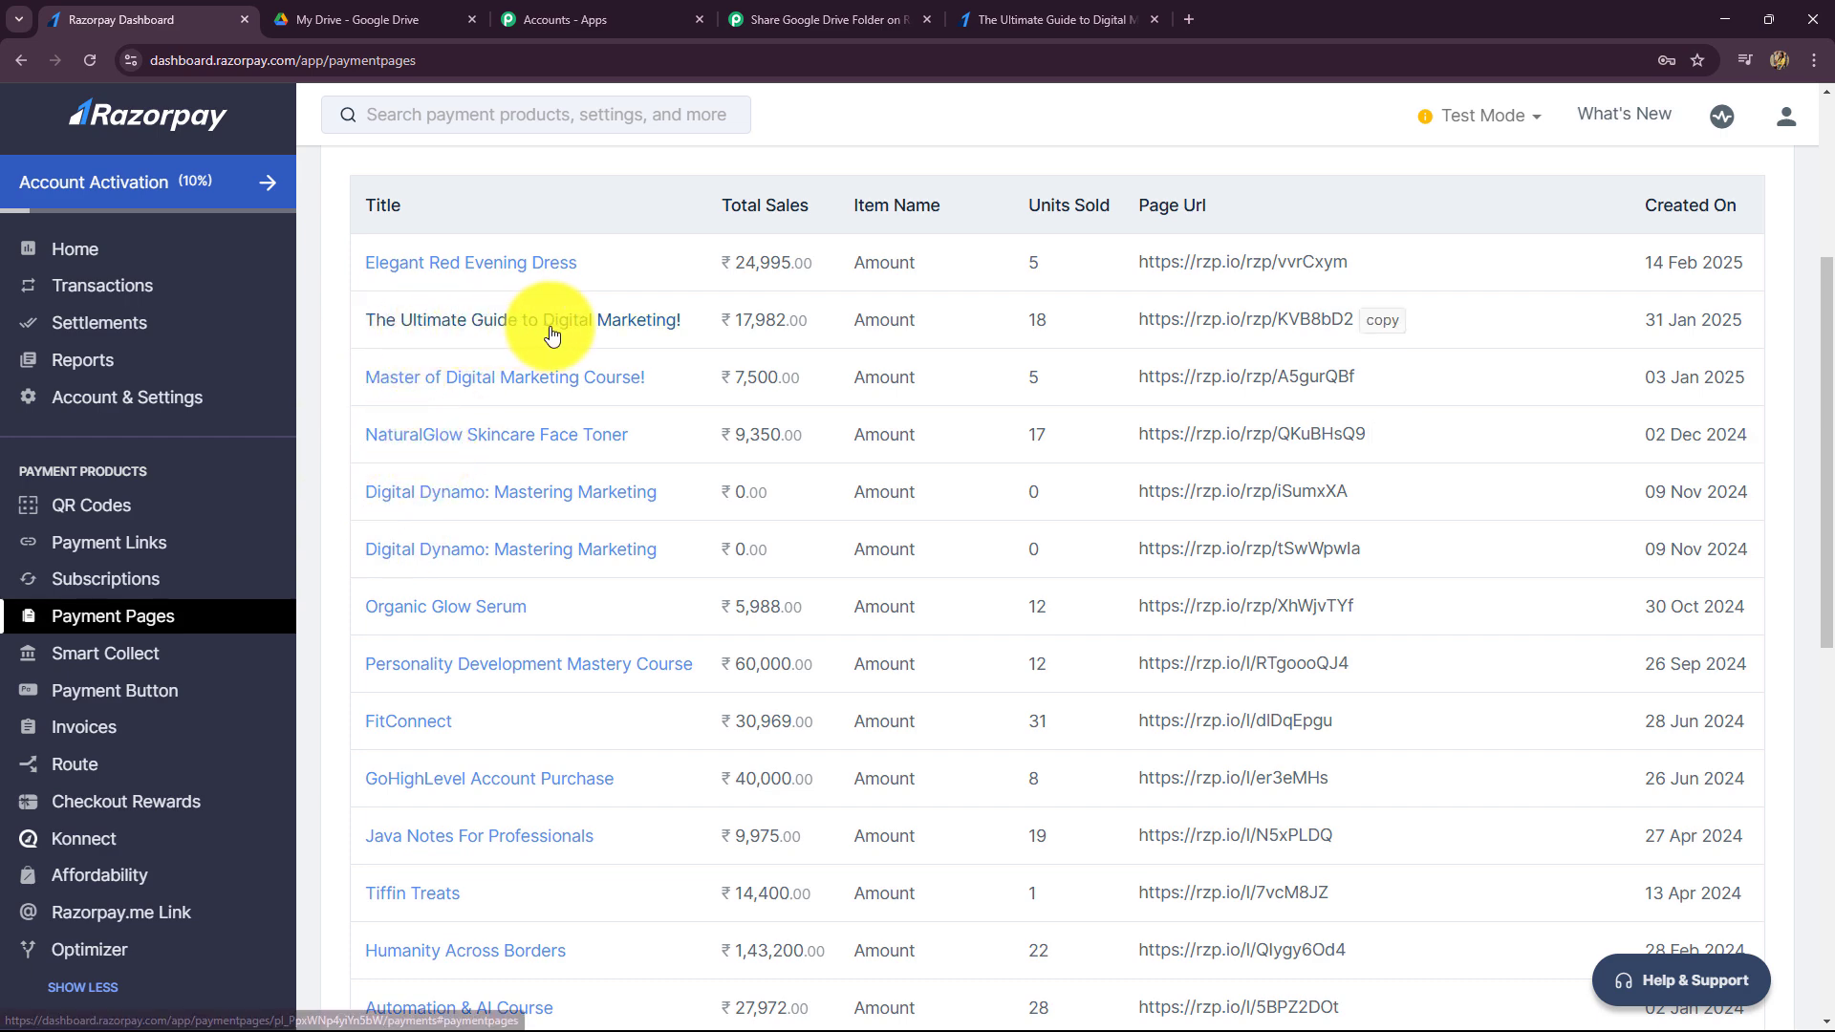
left_click(377, 33)
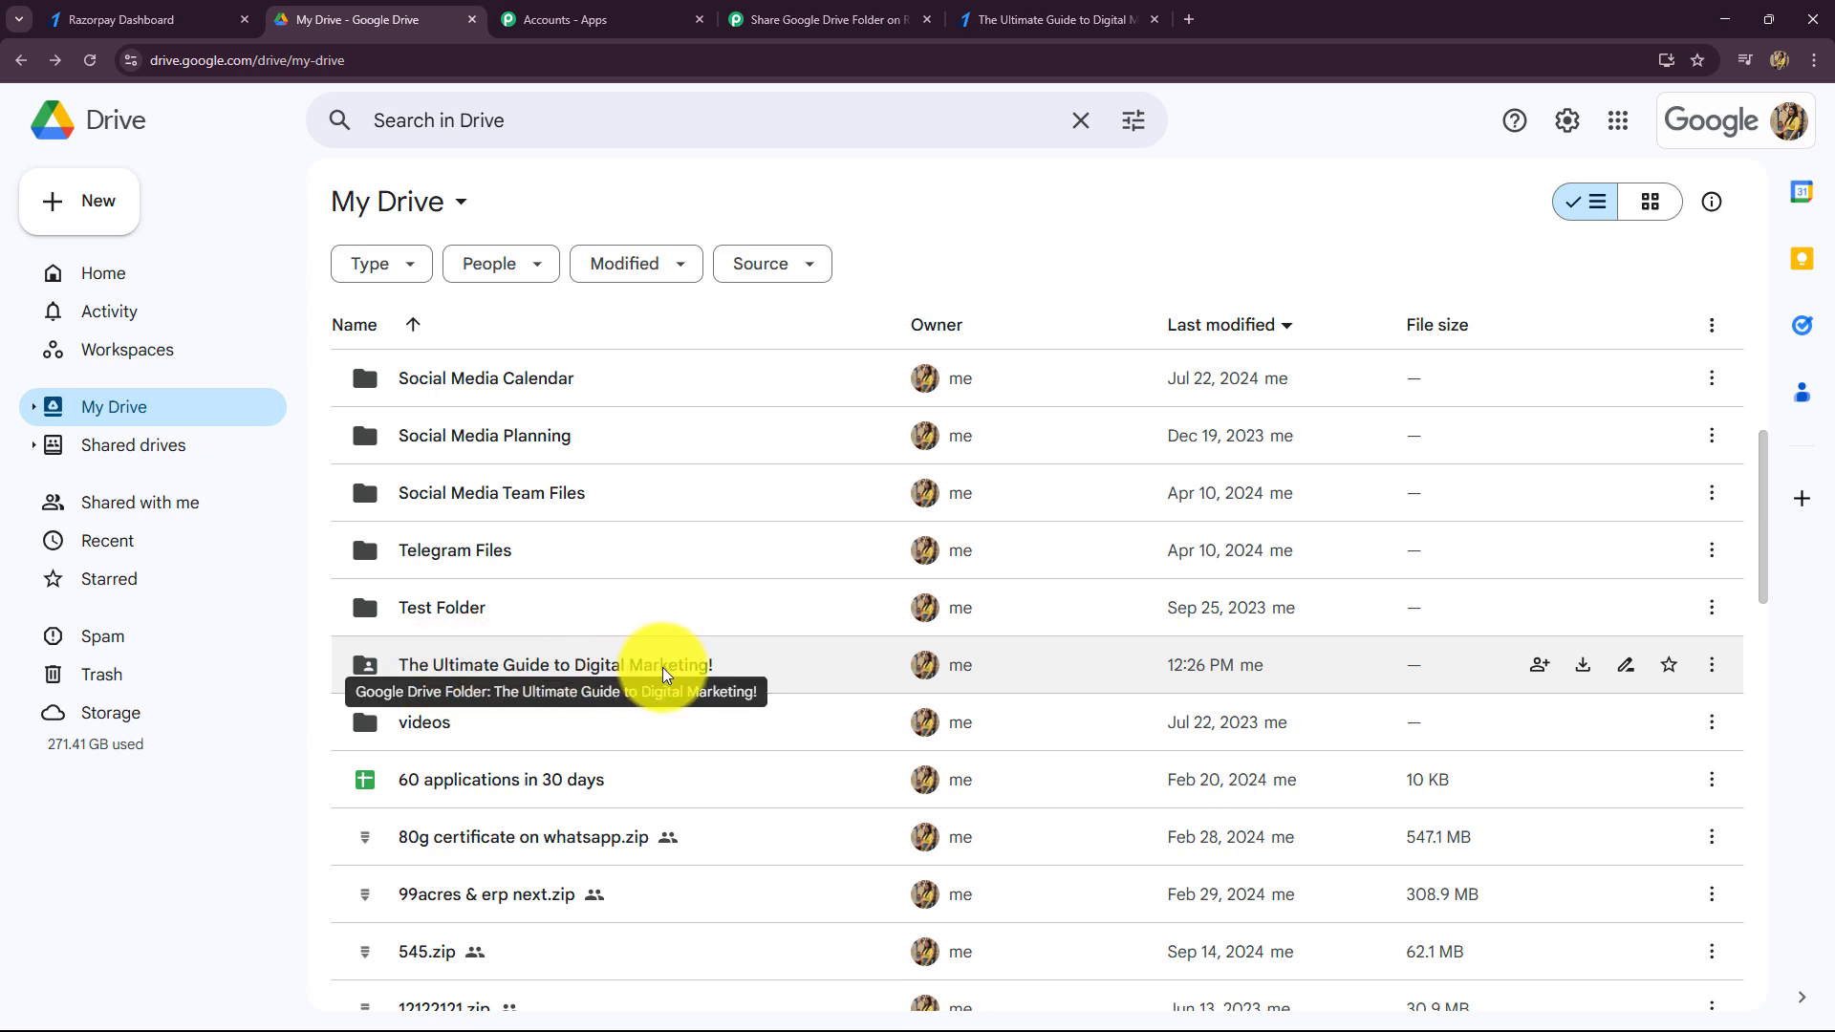
left_click(857, 19)
- Select The Ultimate Guide to Digital Marketing! as the folder to share
left_click(833, 406)
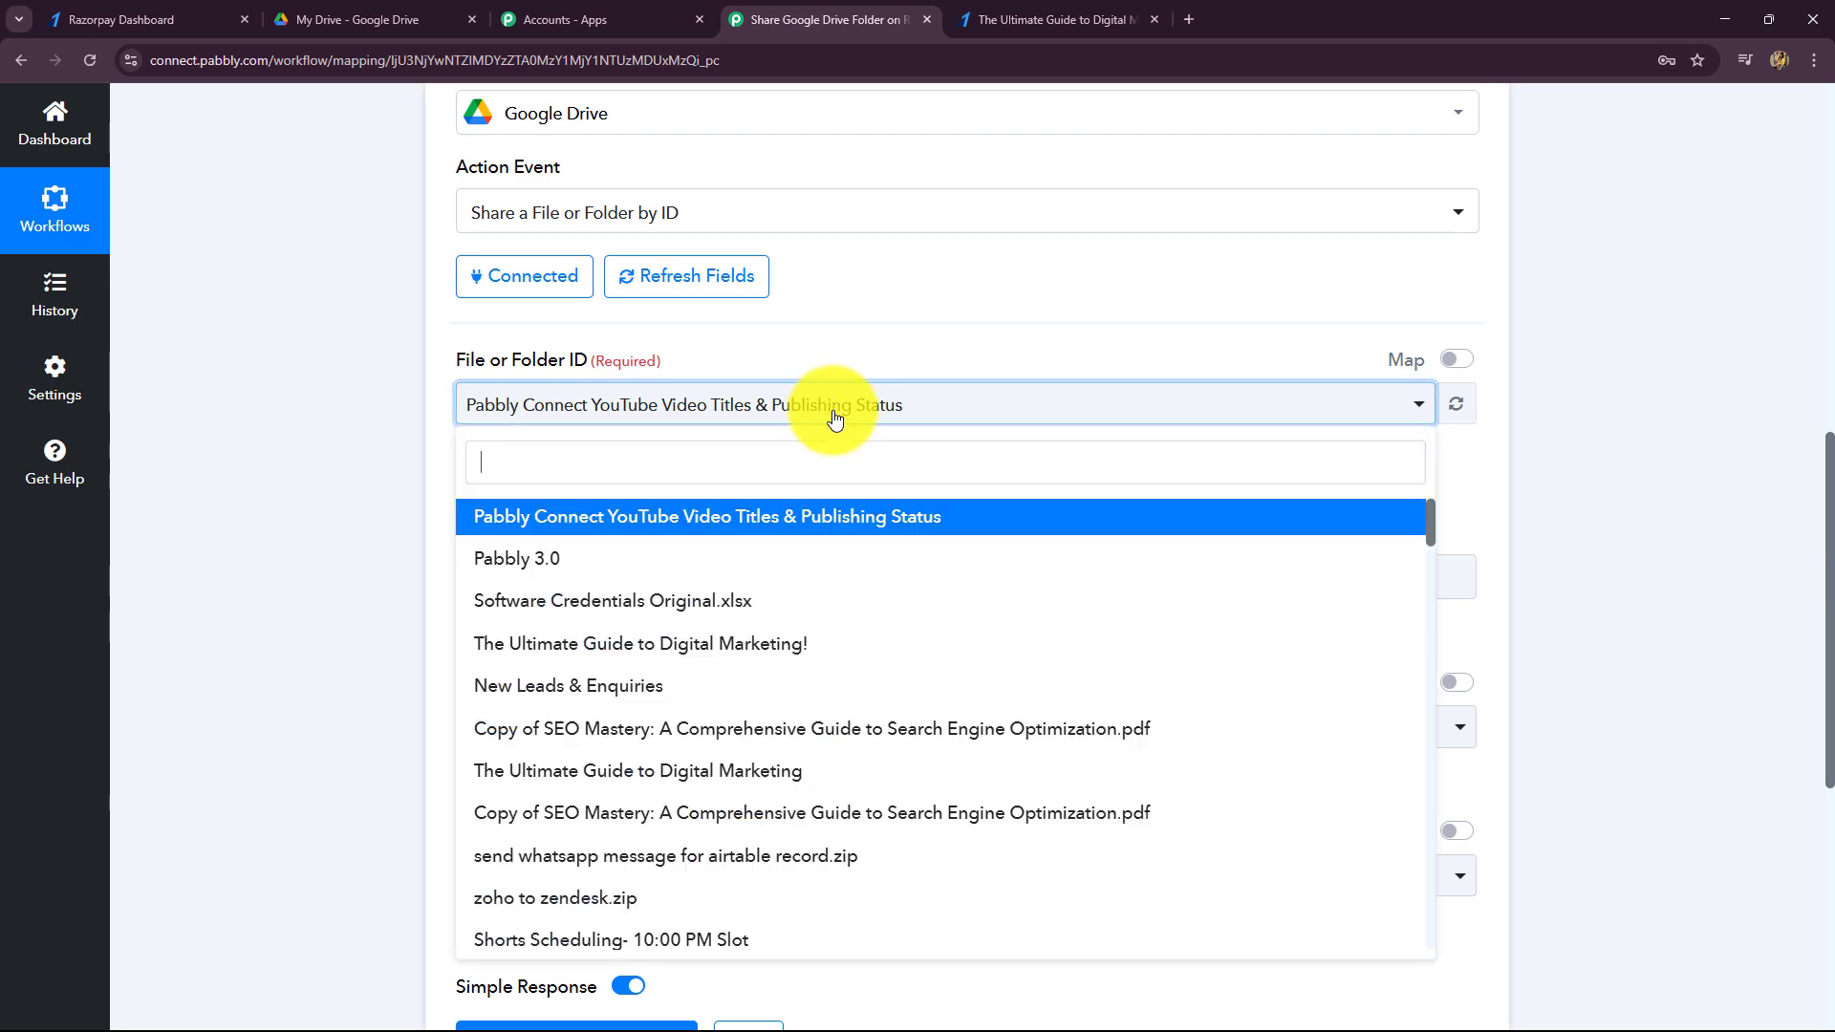
left_click(656, 645)
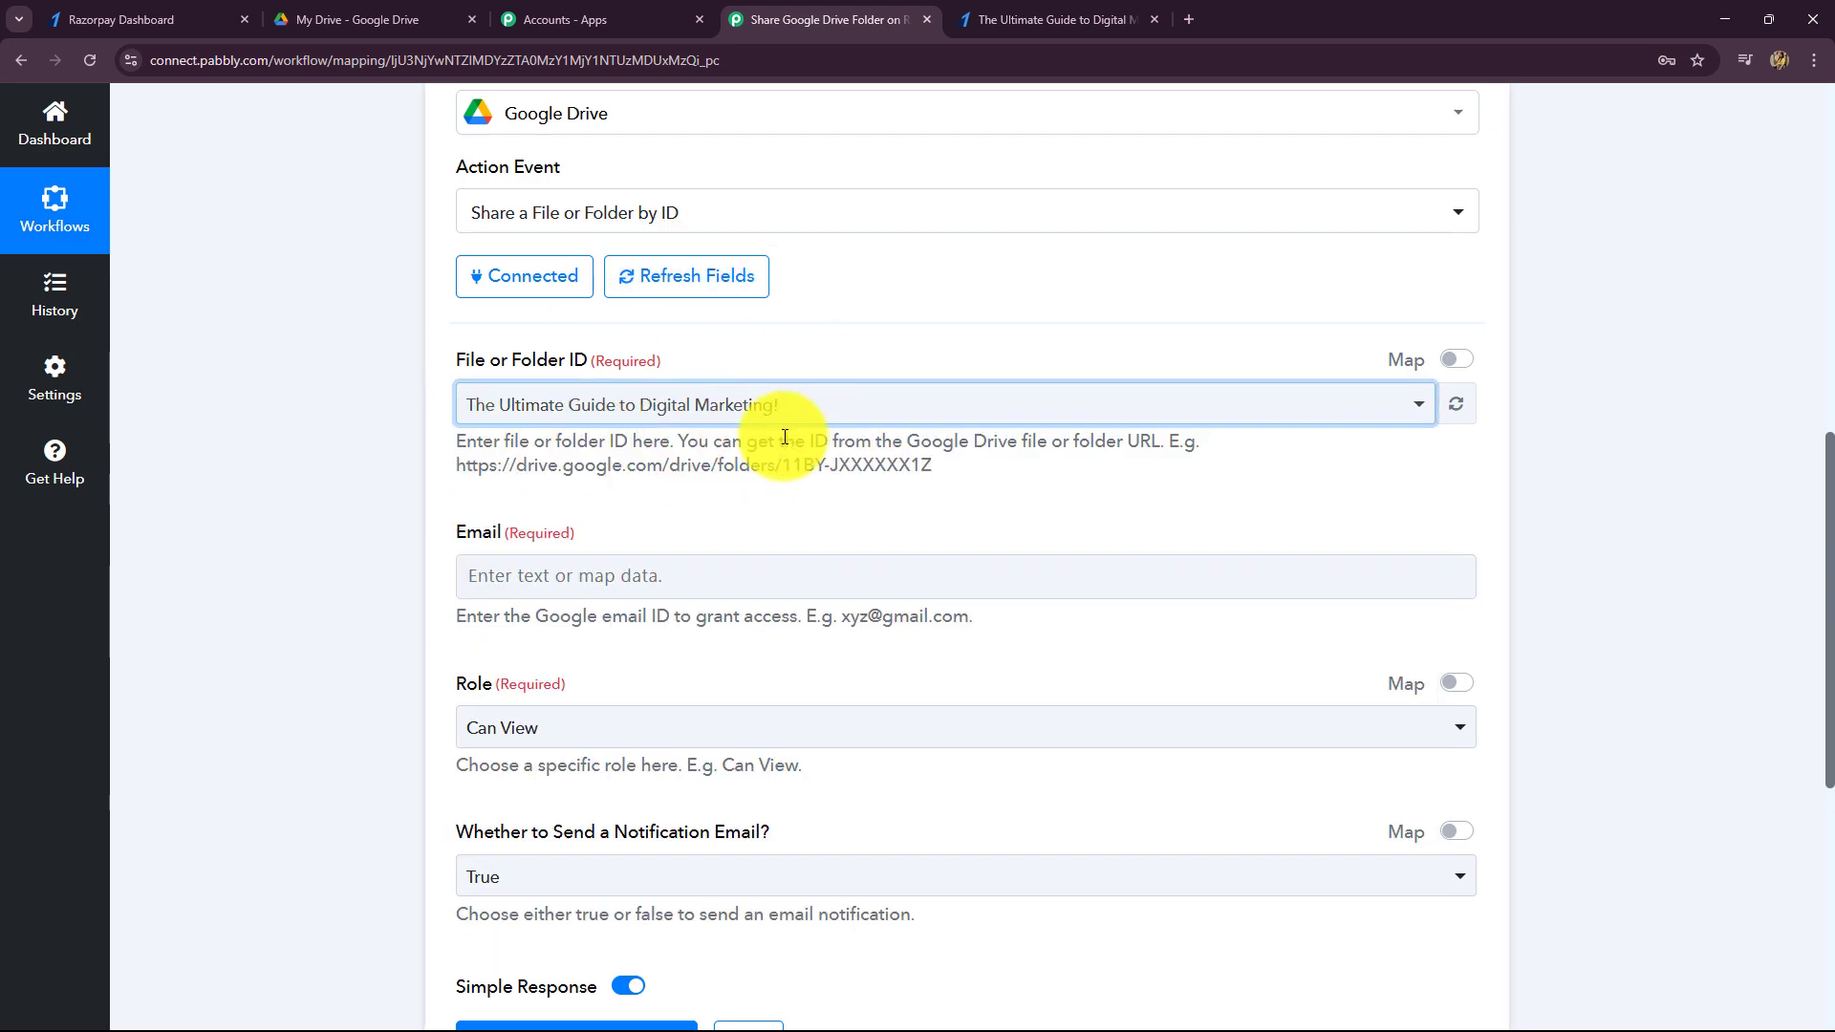
scroll(783, 437, "down", 2)
left_click(716, 213)
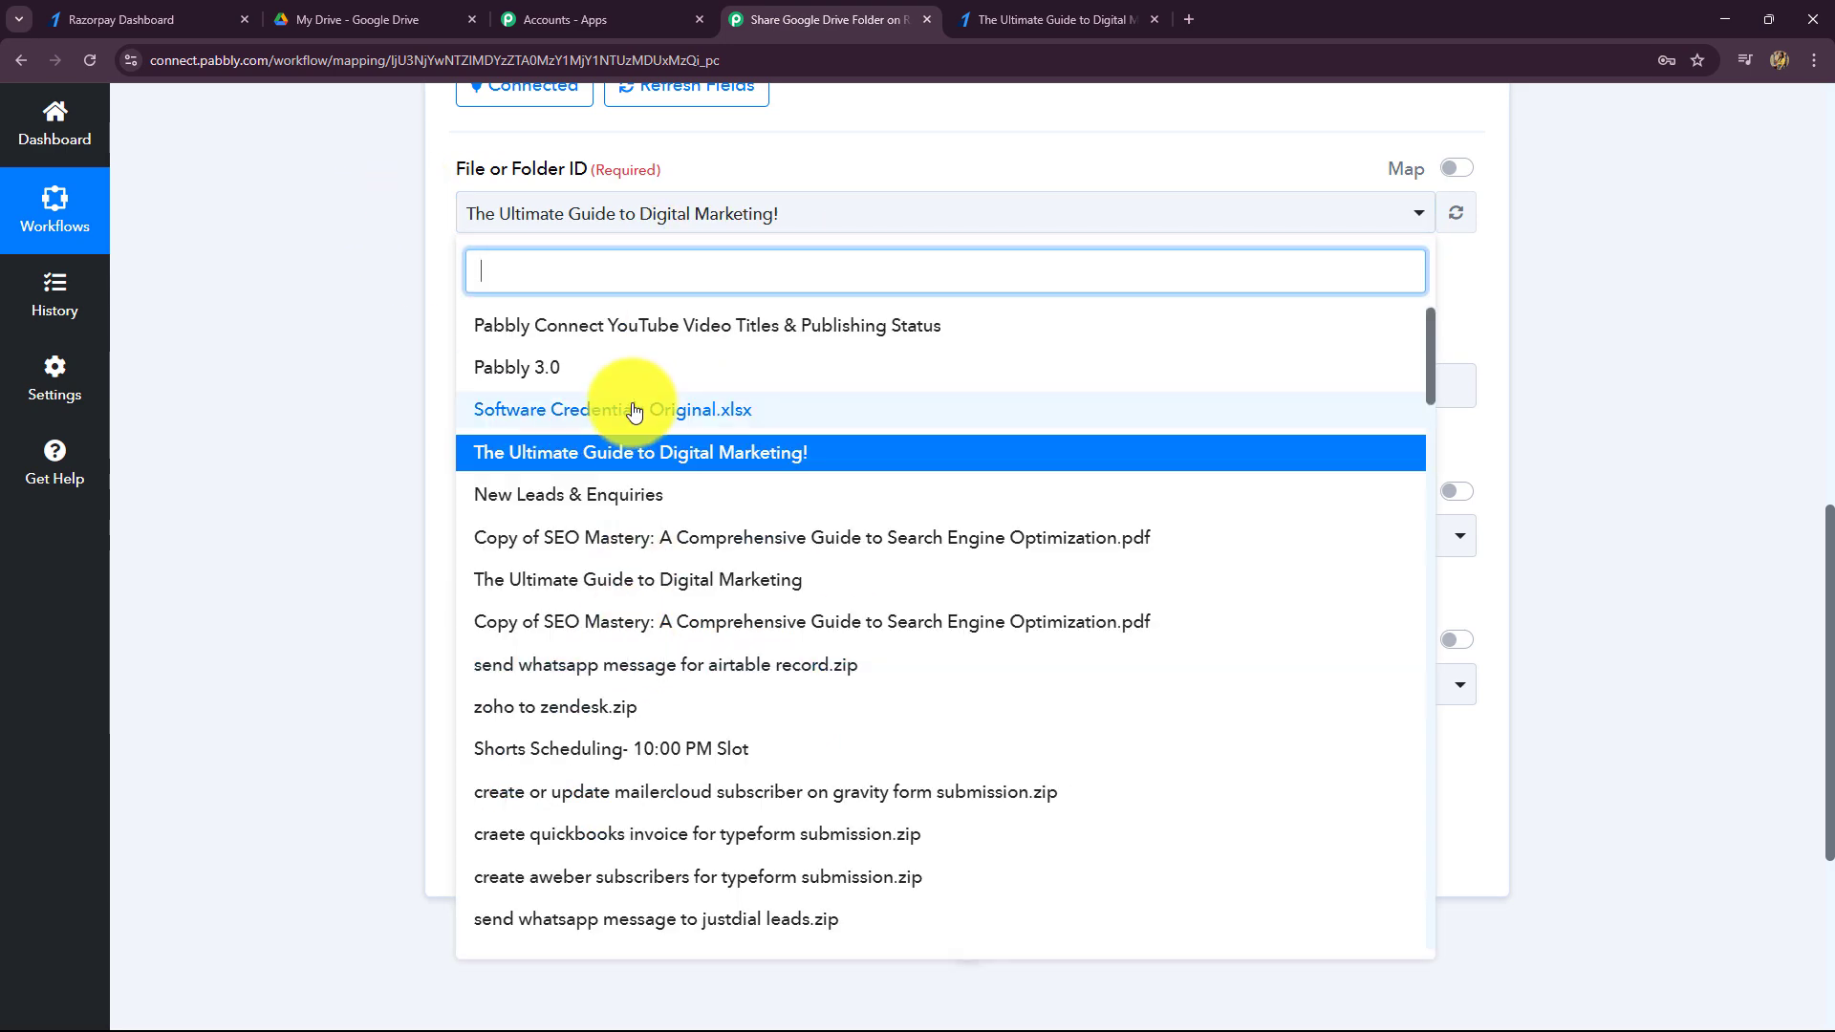
left_click(327, 226)
left_click(639, 393)
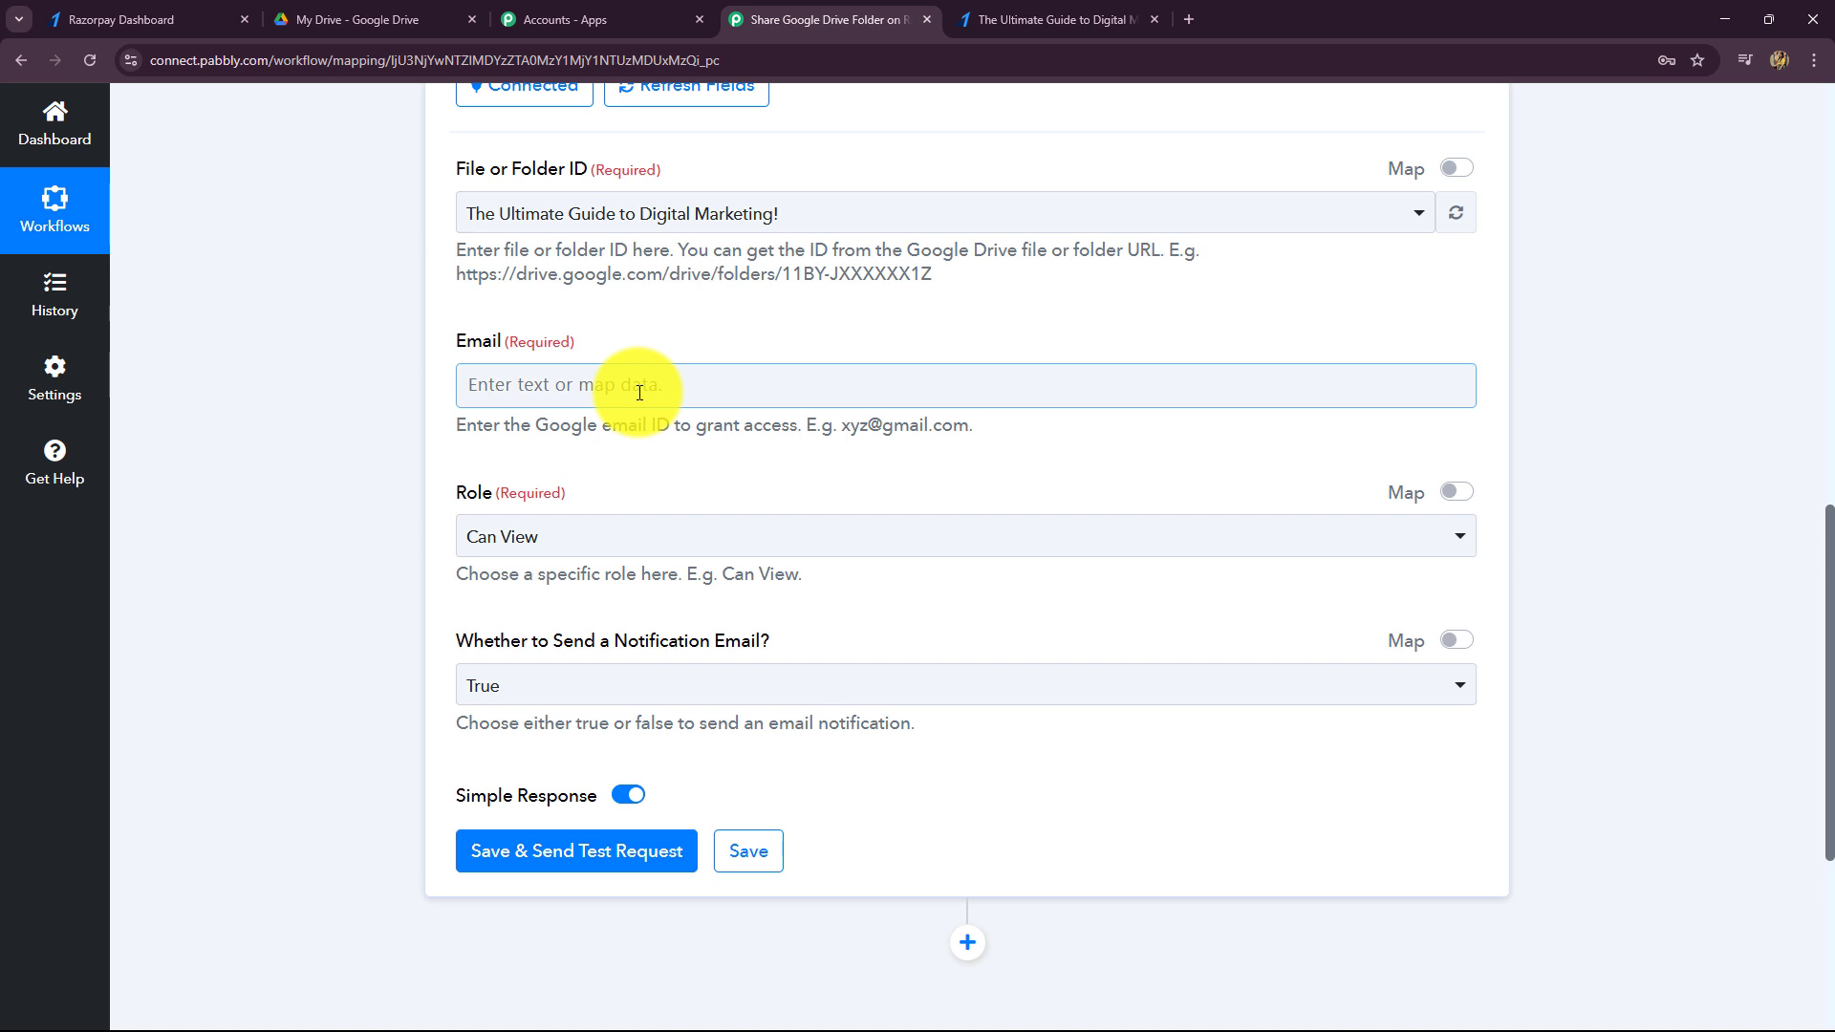
- Map Email to Razorpay Payment Captured's Payload Payment Entity Notes Email, found by searching 'em'
left_click(422, 174)
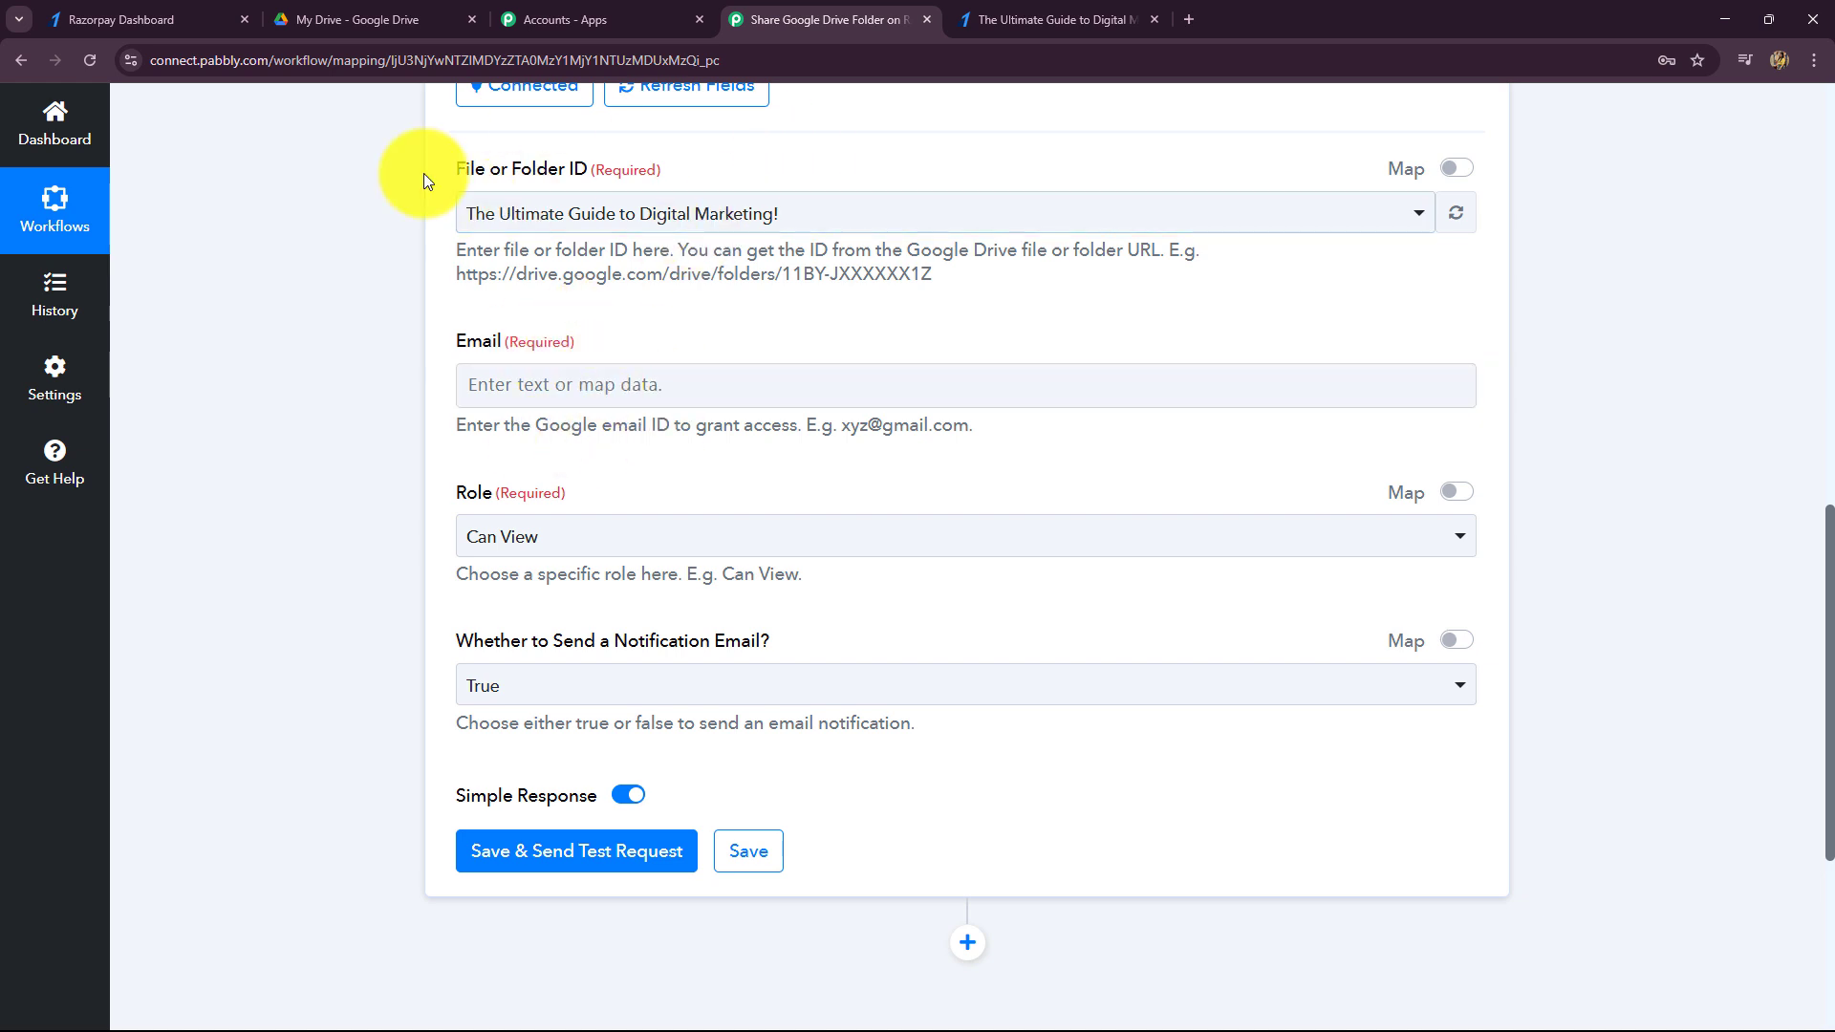
left_click(581, 375)
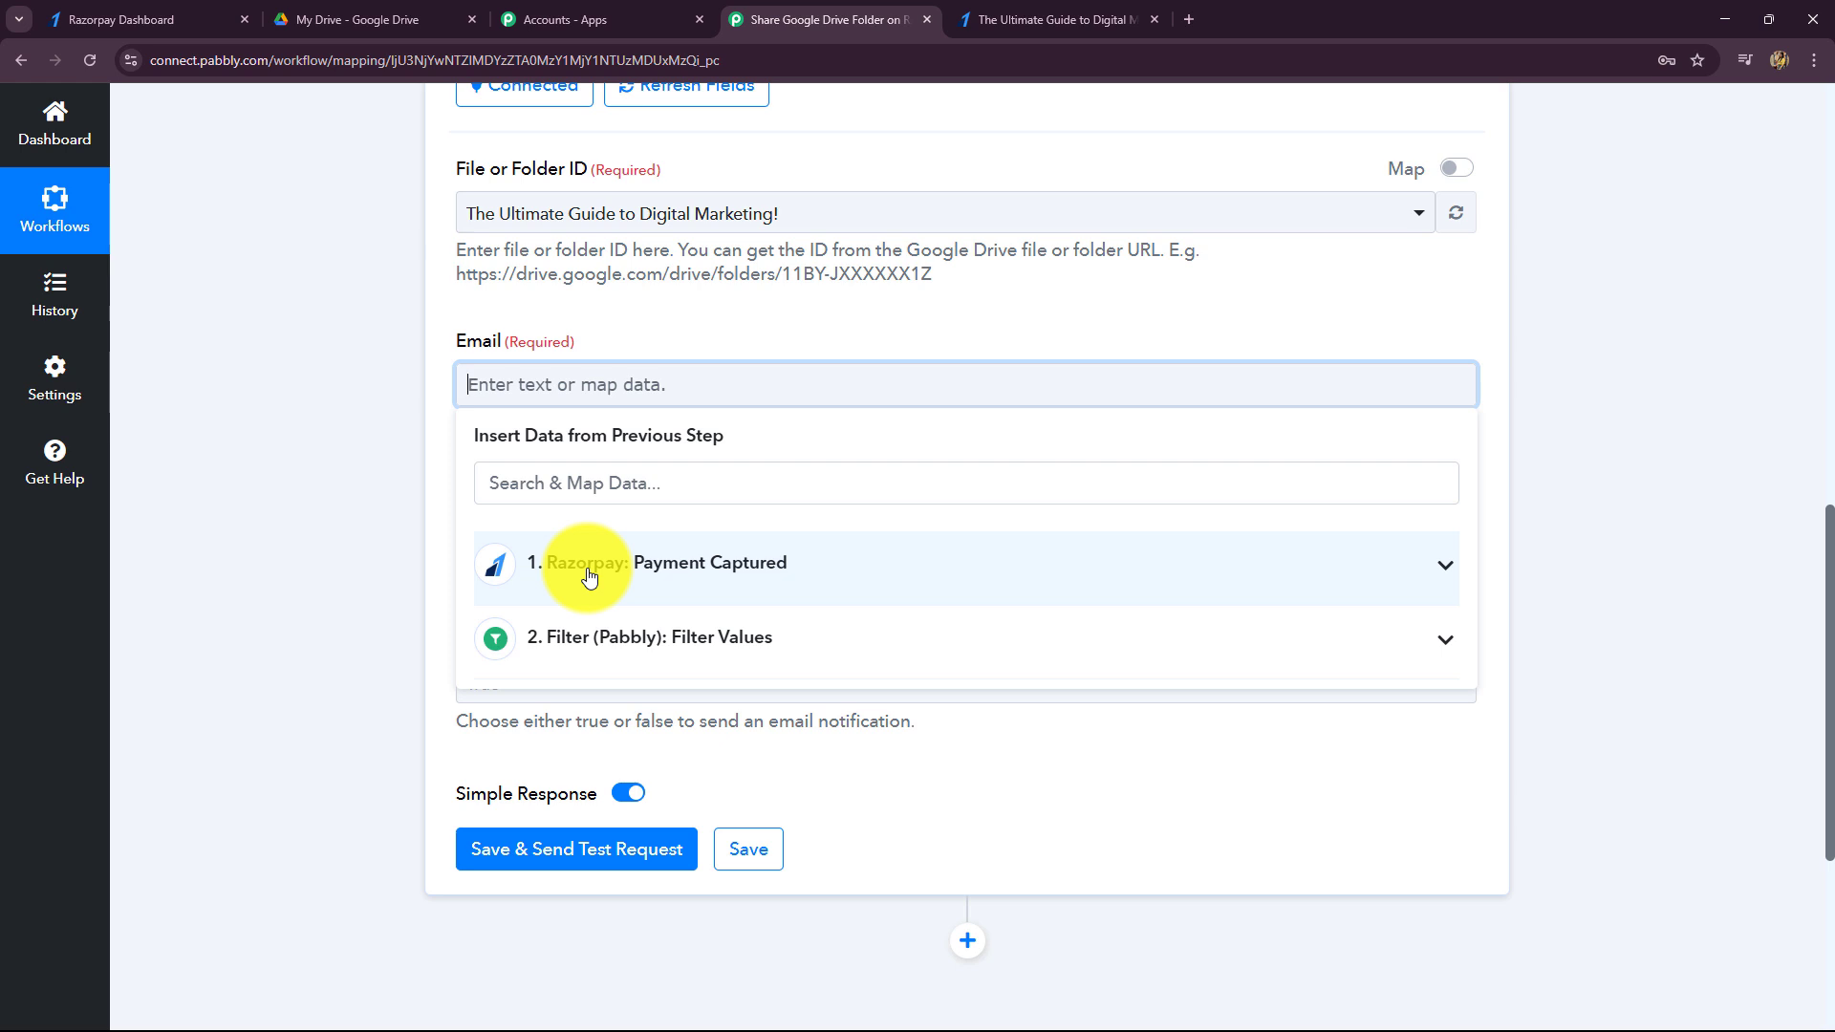
left_click(588, 574)
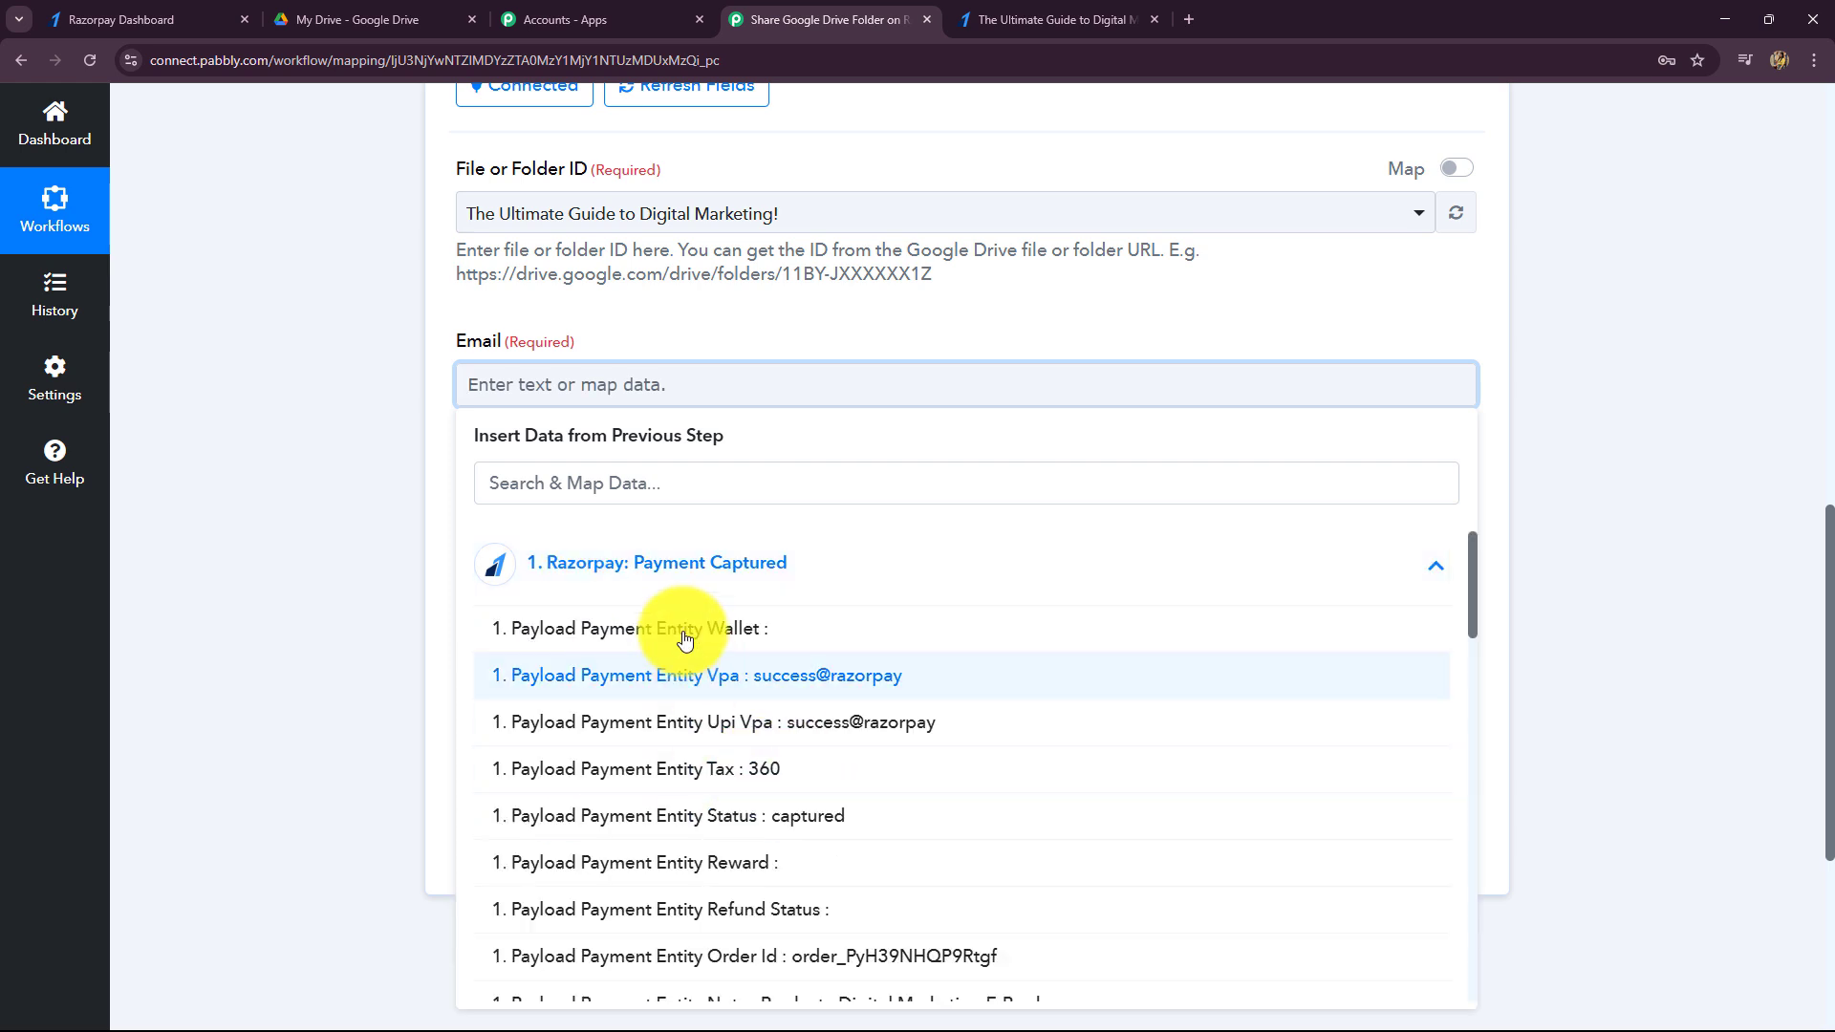
left_click(631, 472)
type("em")
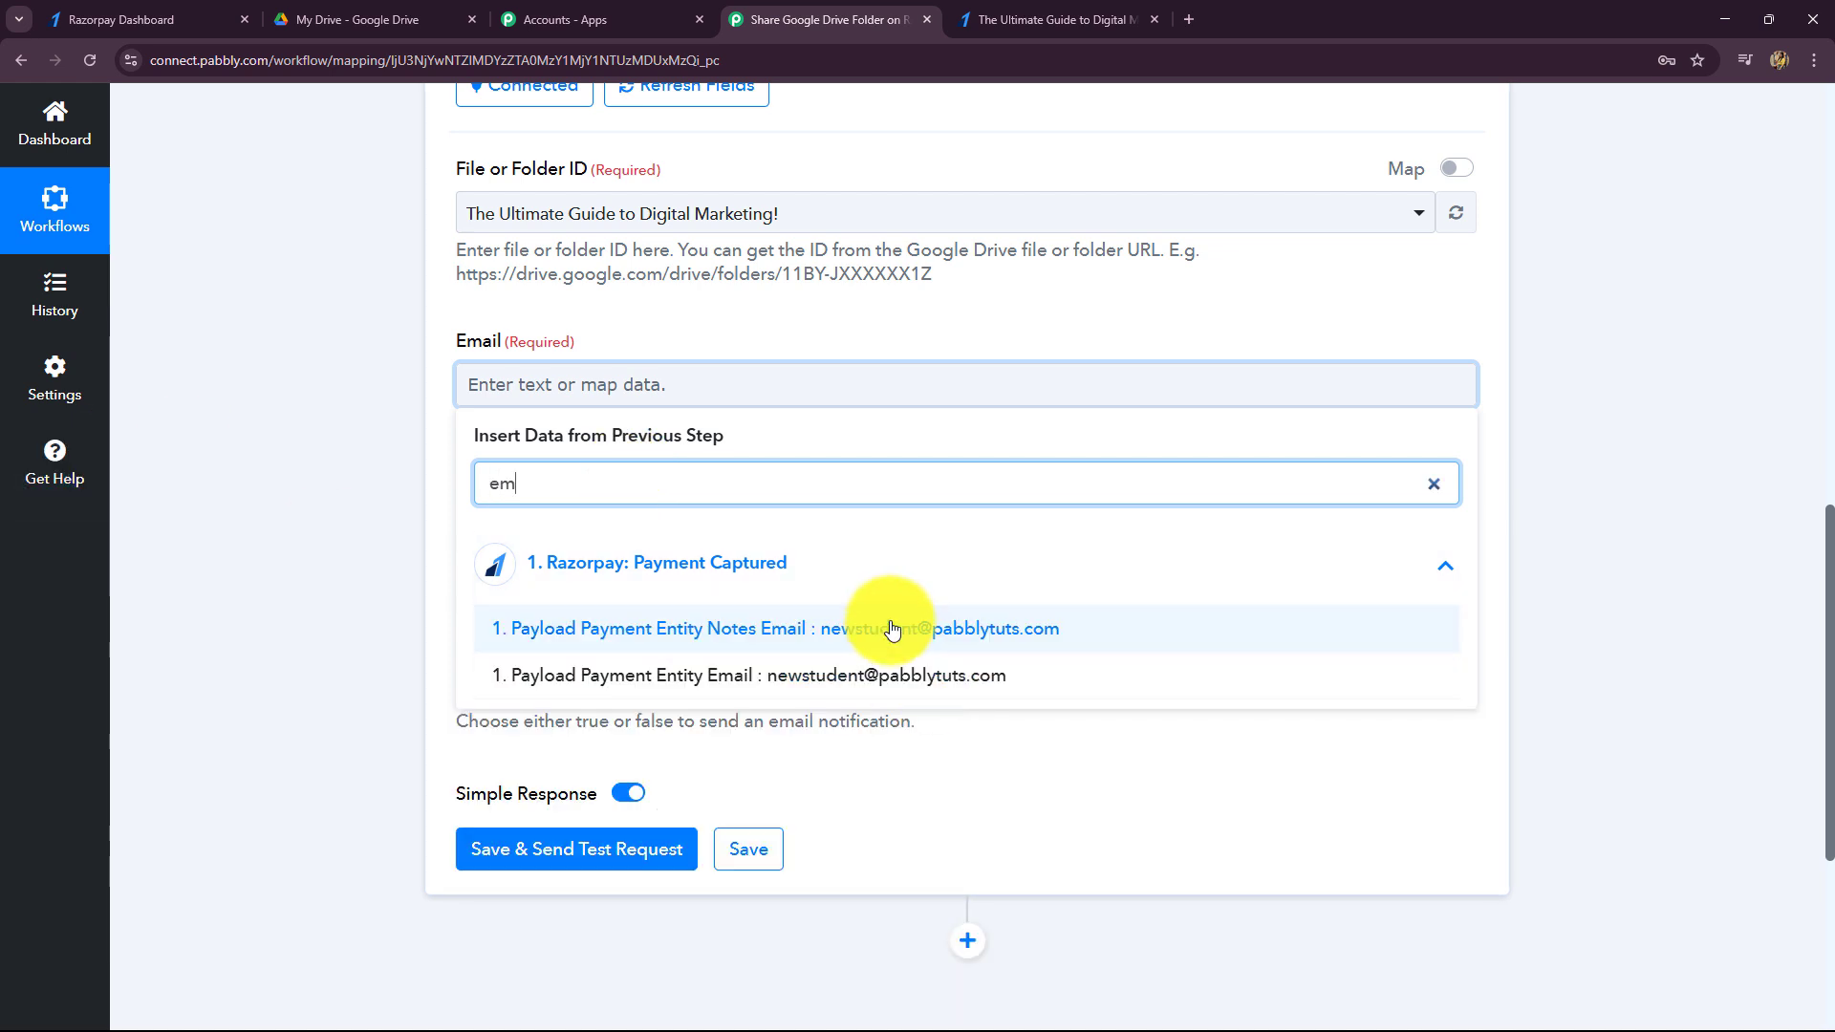
left_click(873, 628)
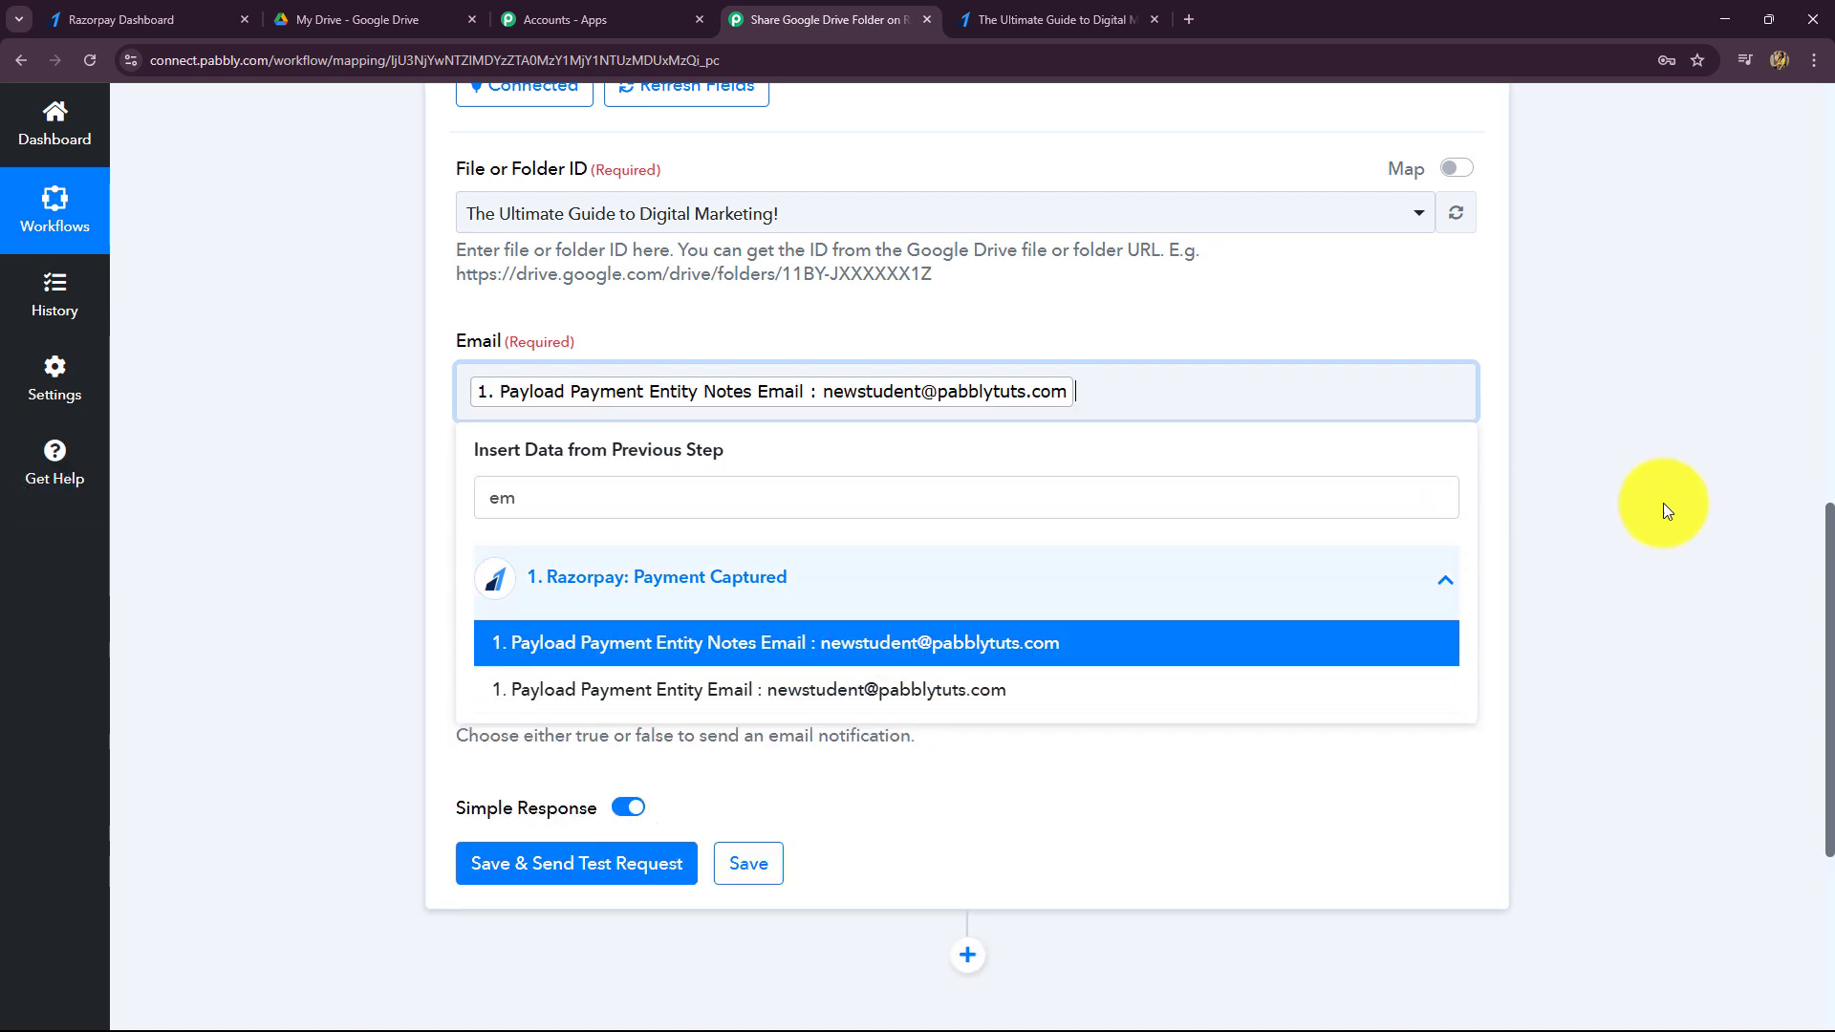
left_click(1694, 507)
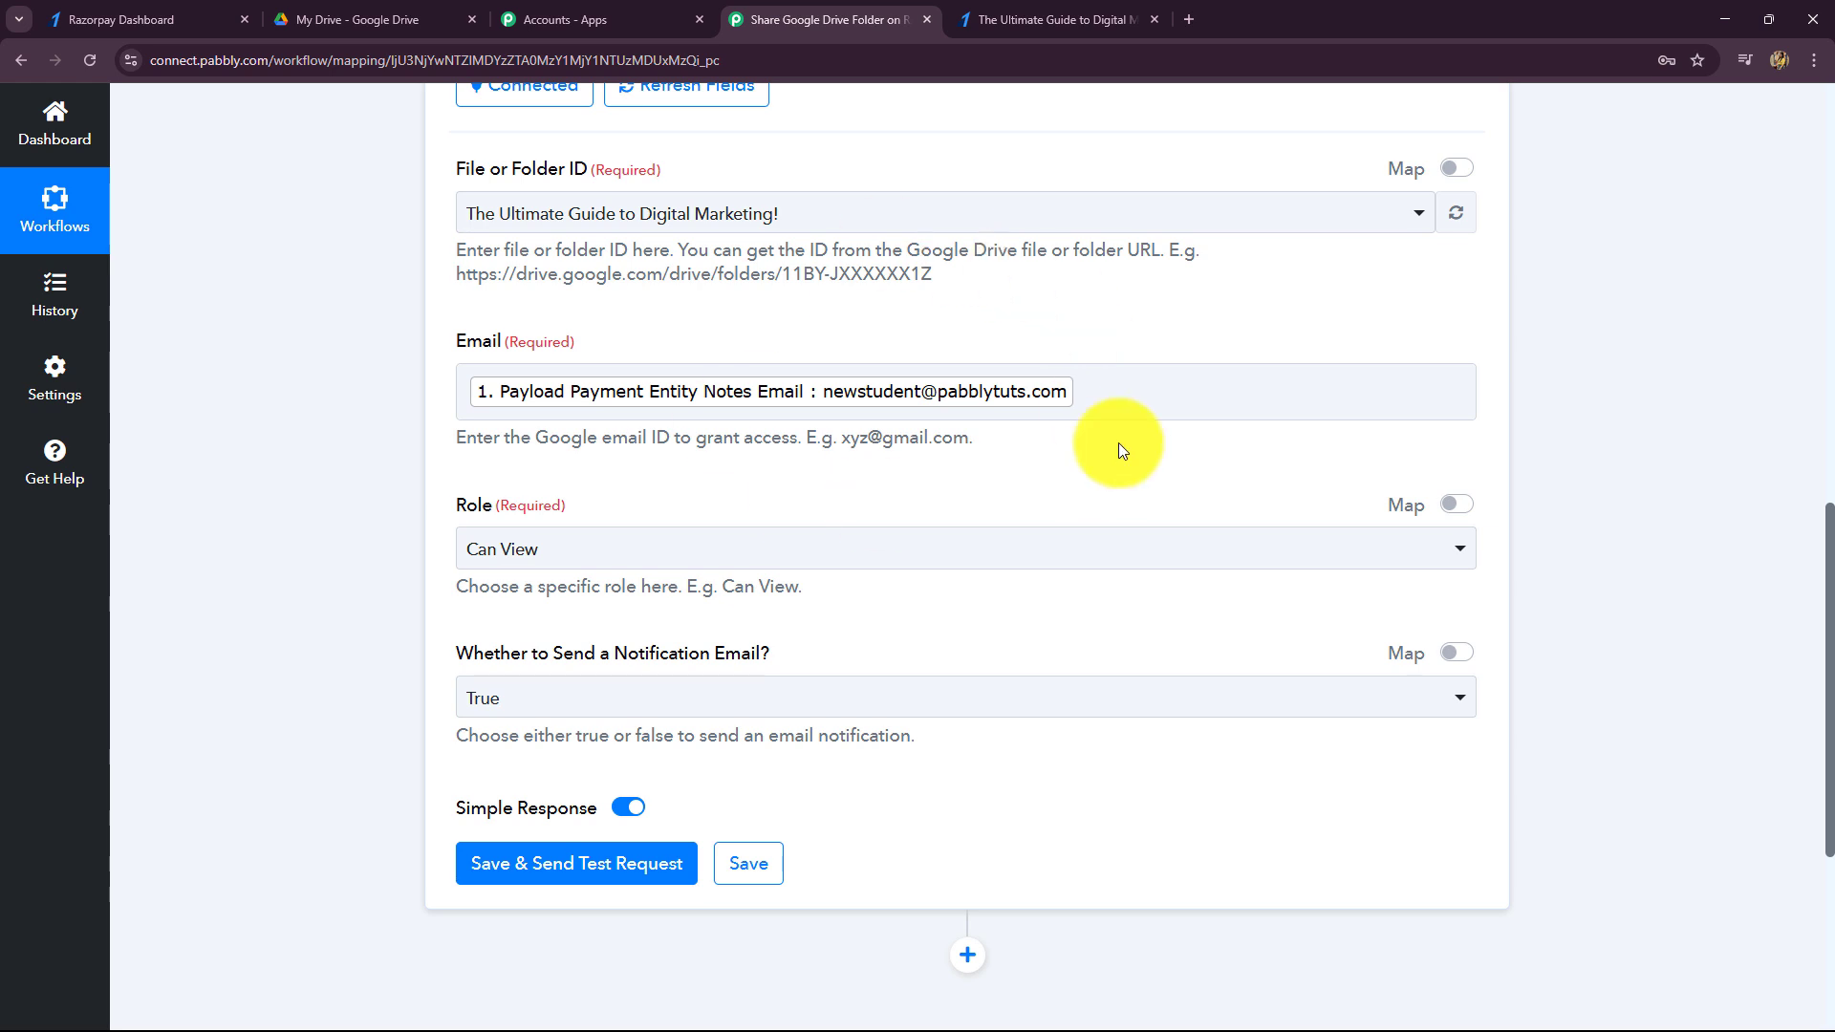
- Keep the access role as Can View and the notification email set to True
scroll(727, 414, "down", 2)
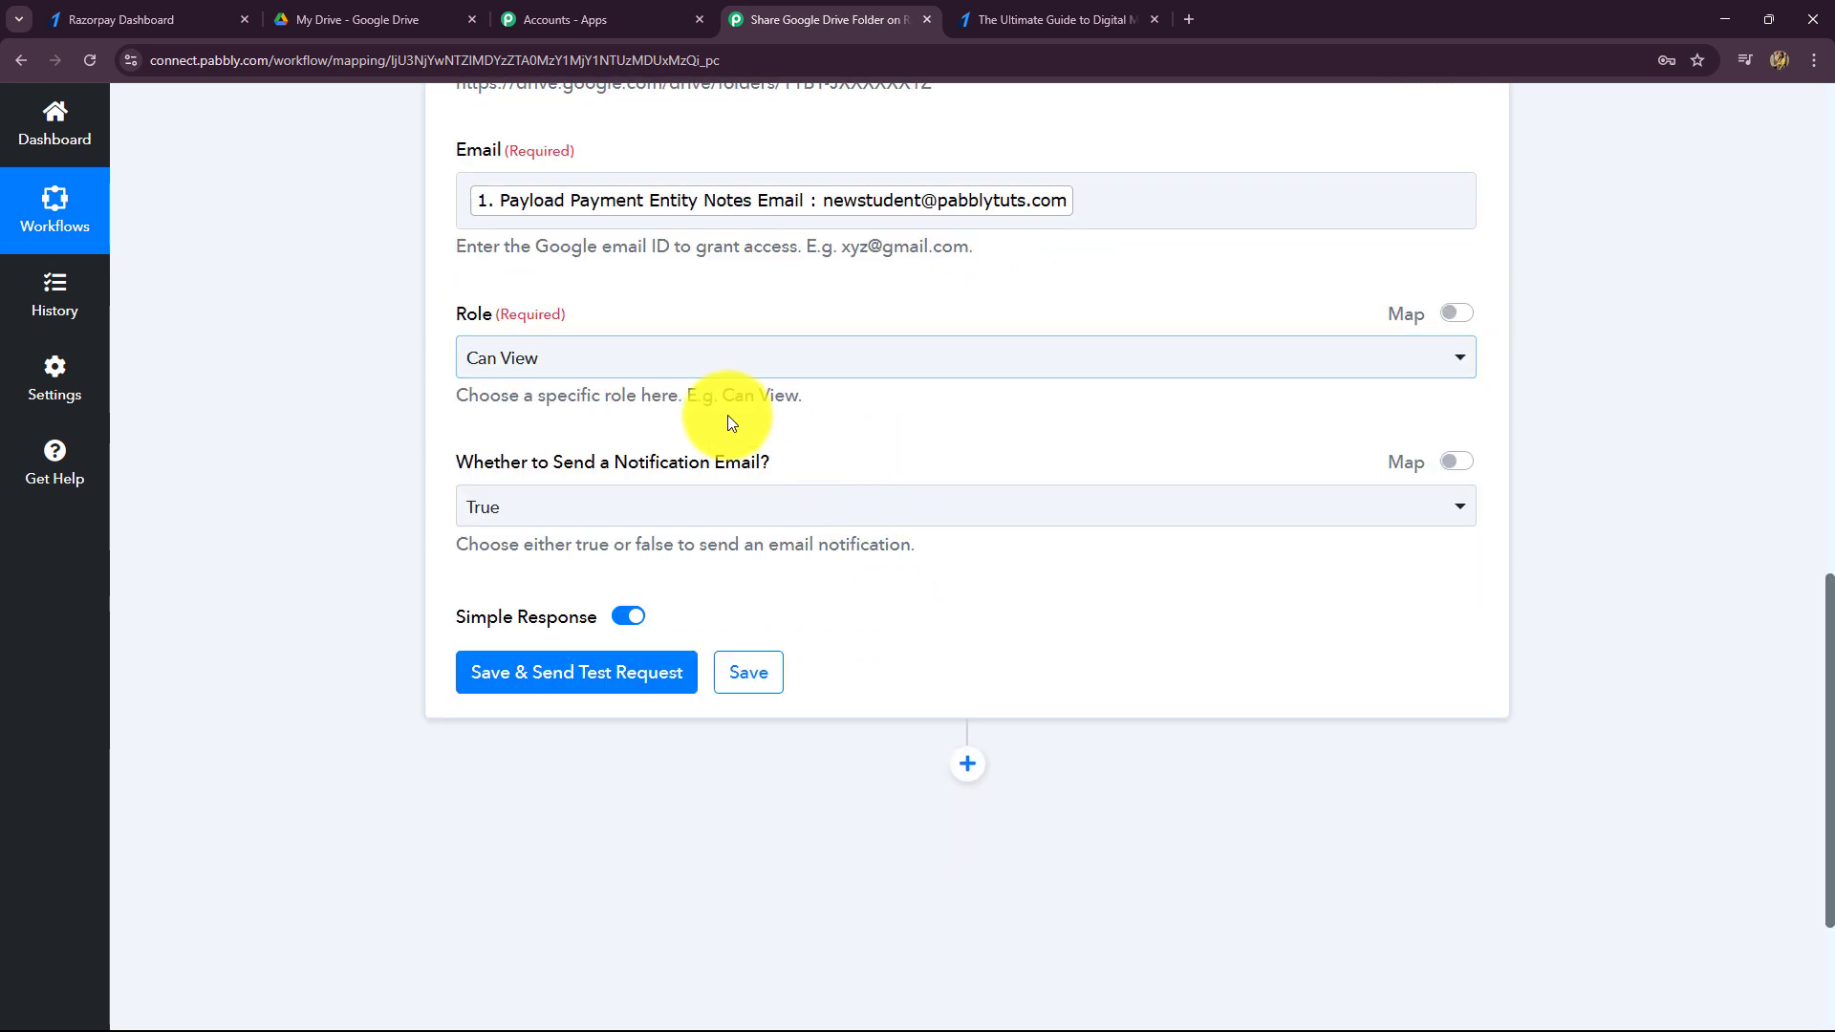
left_click(509, 351)
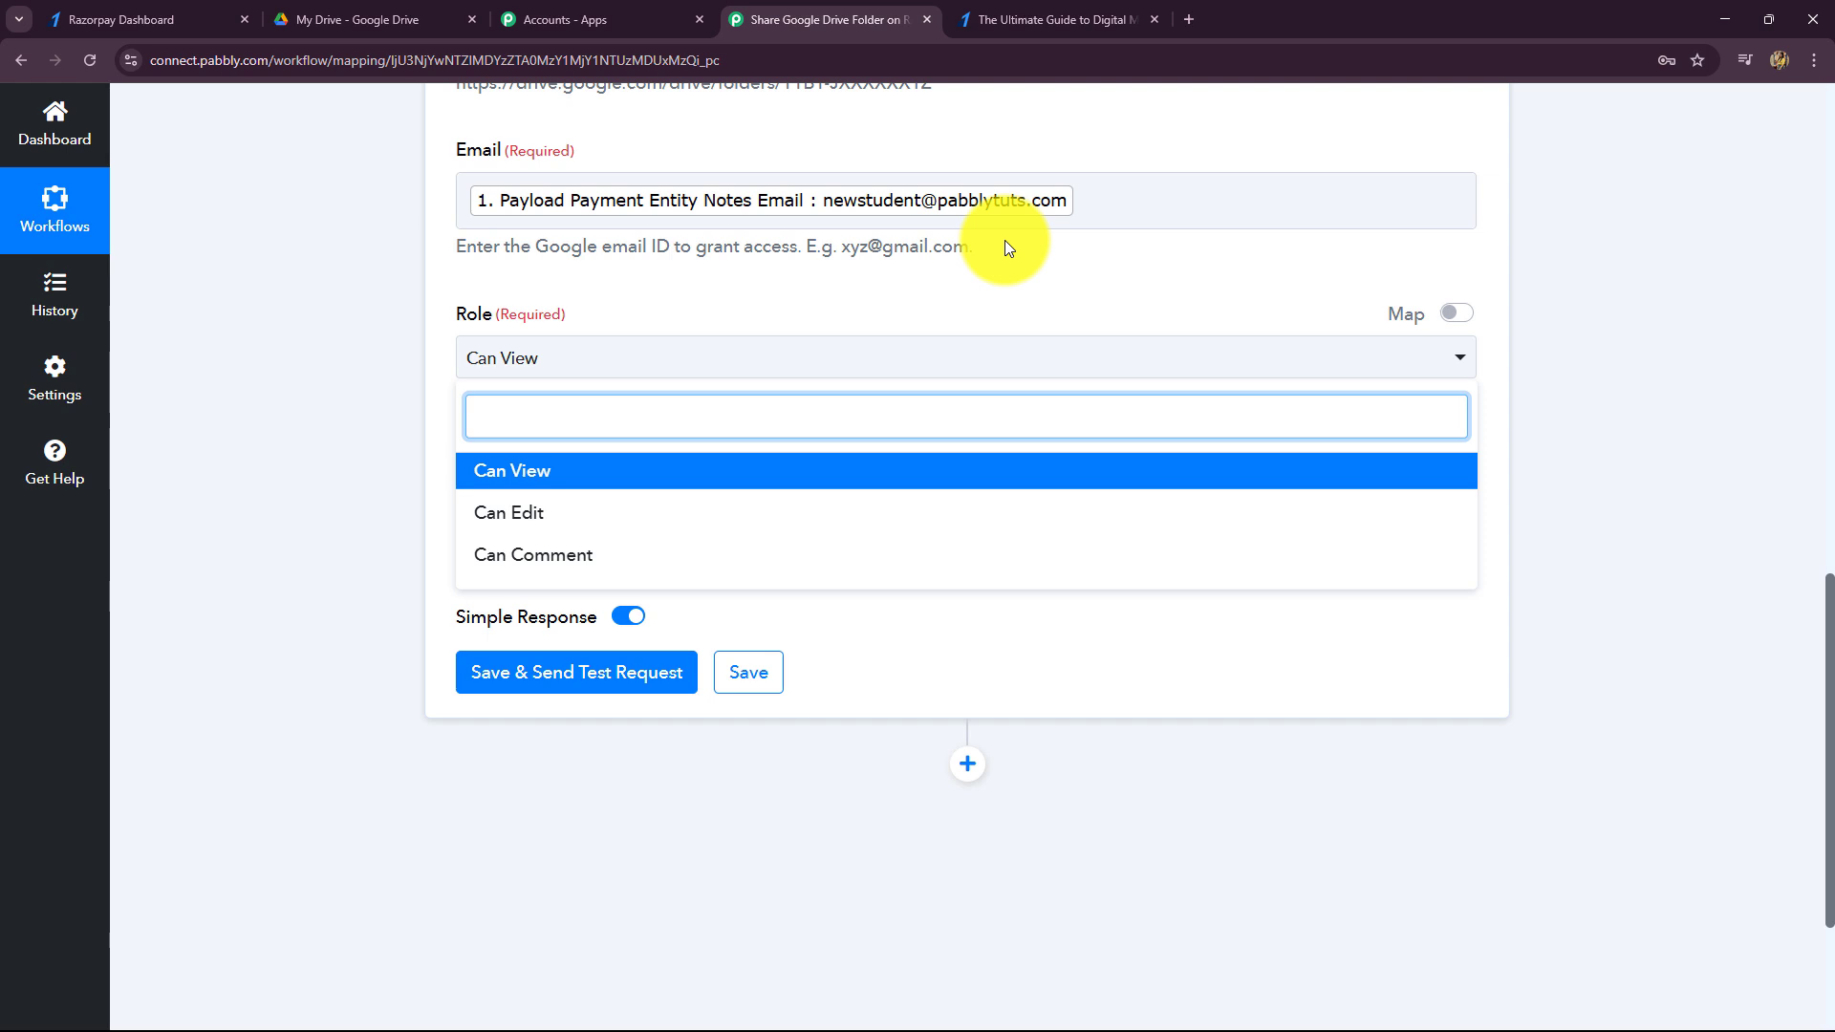
left_click(638, 483)
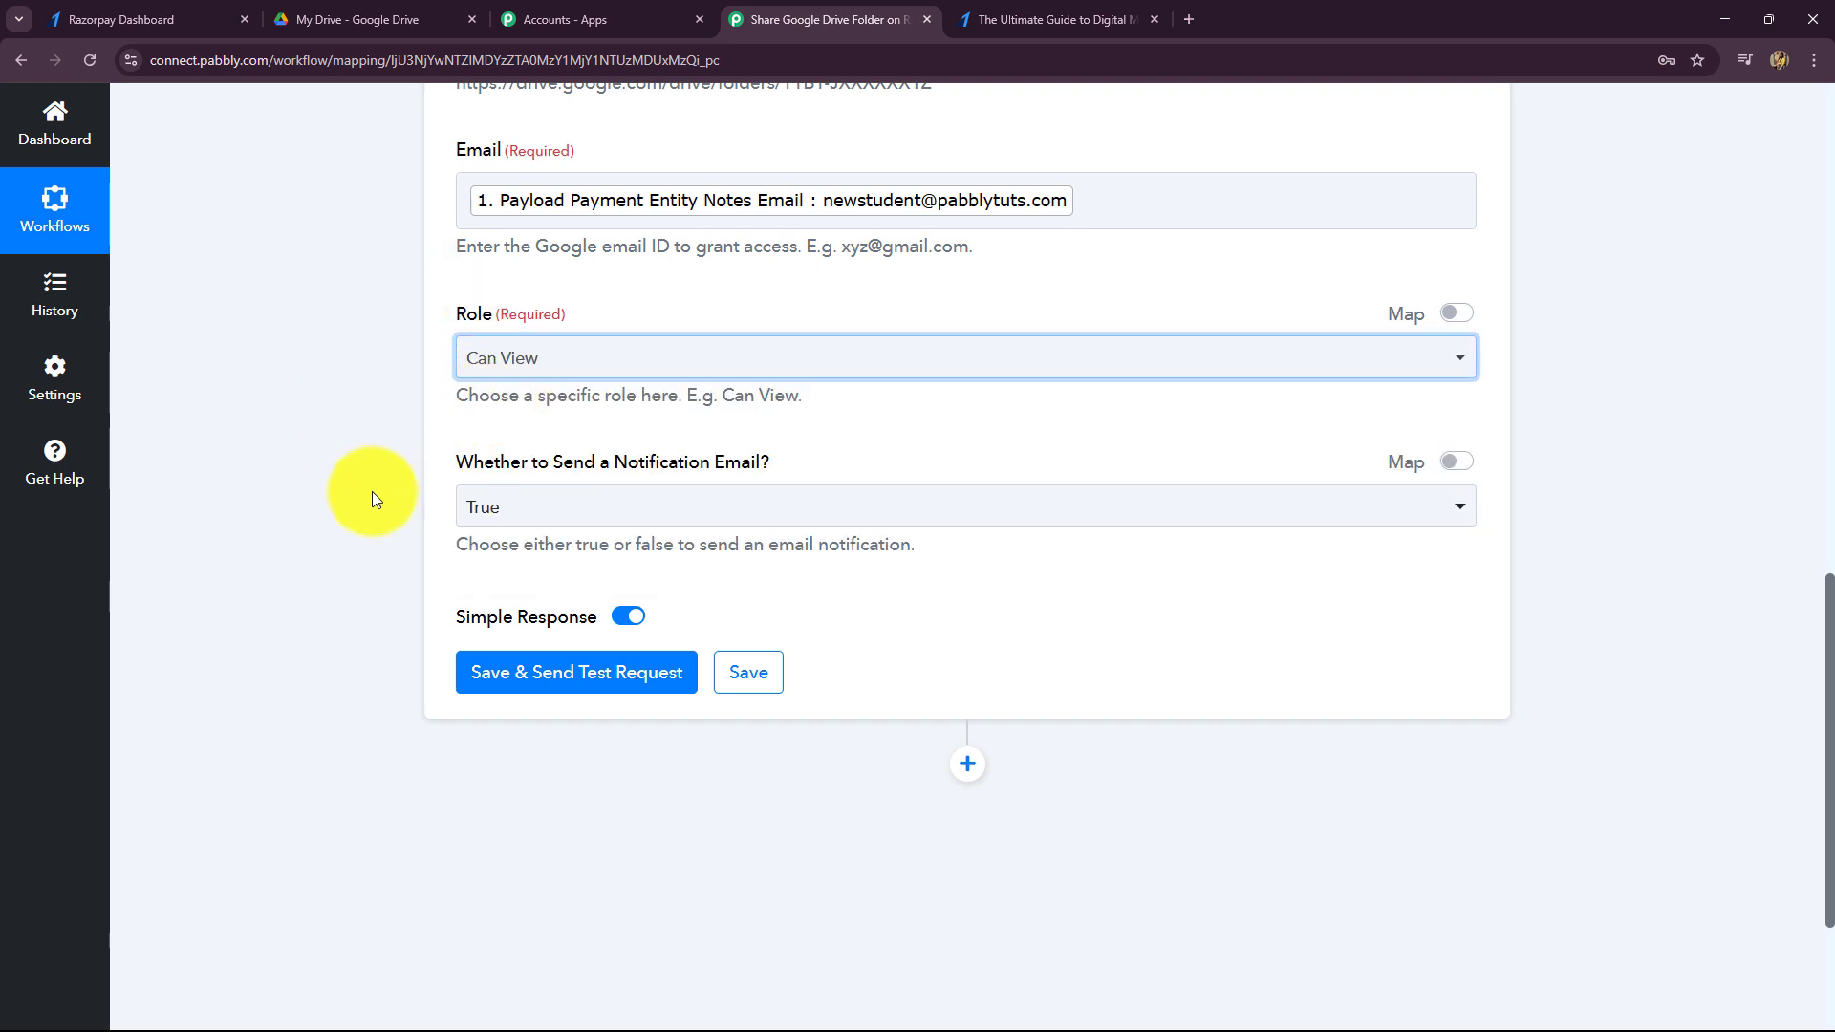
scroll(371, 491, "down", 2)
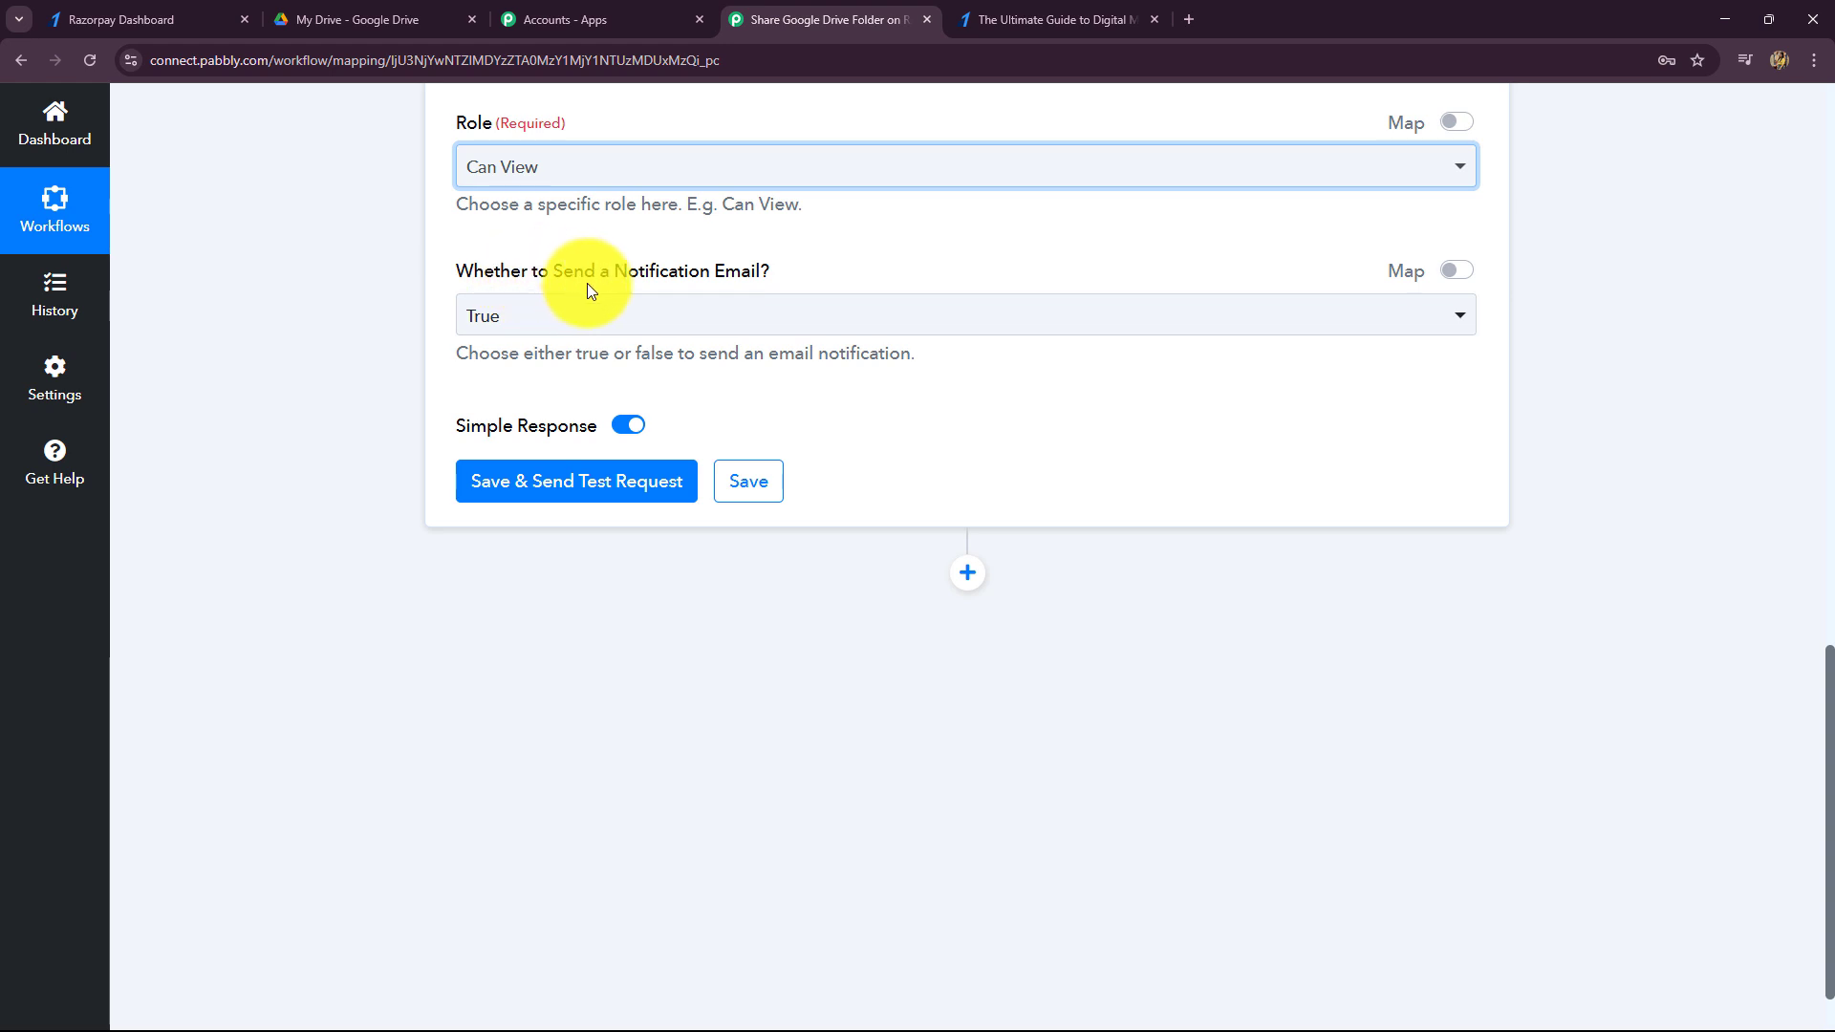
left_click(688, 321)
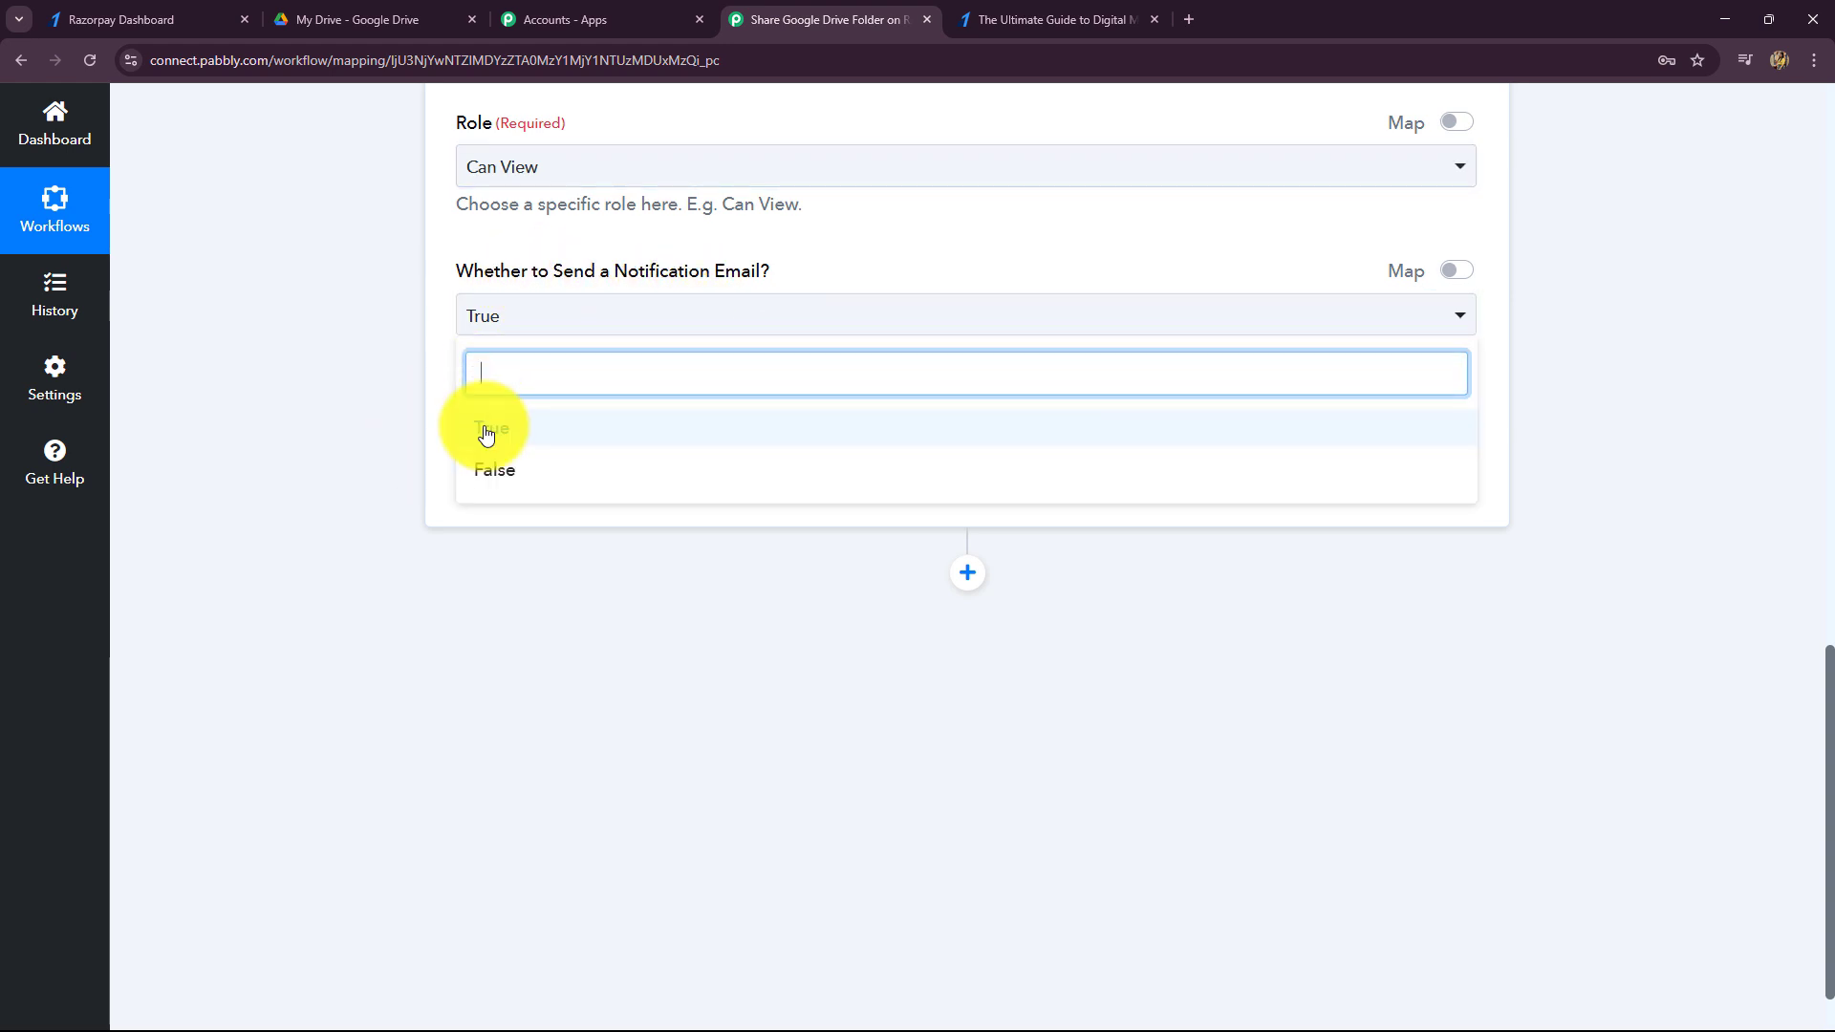
left_click(424, 428)
- Save and send a test request, reviewing the returned permission kind and Id
left_click(617, 489)
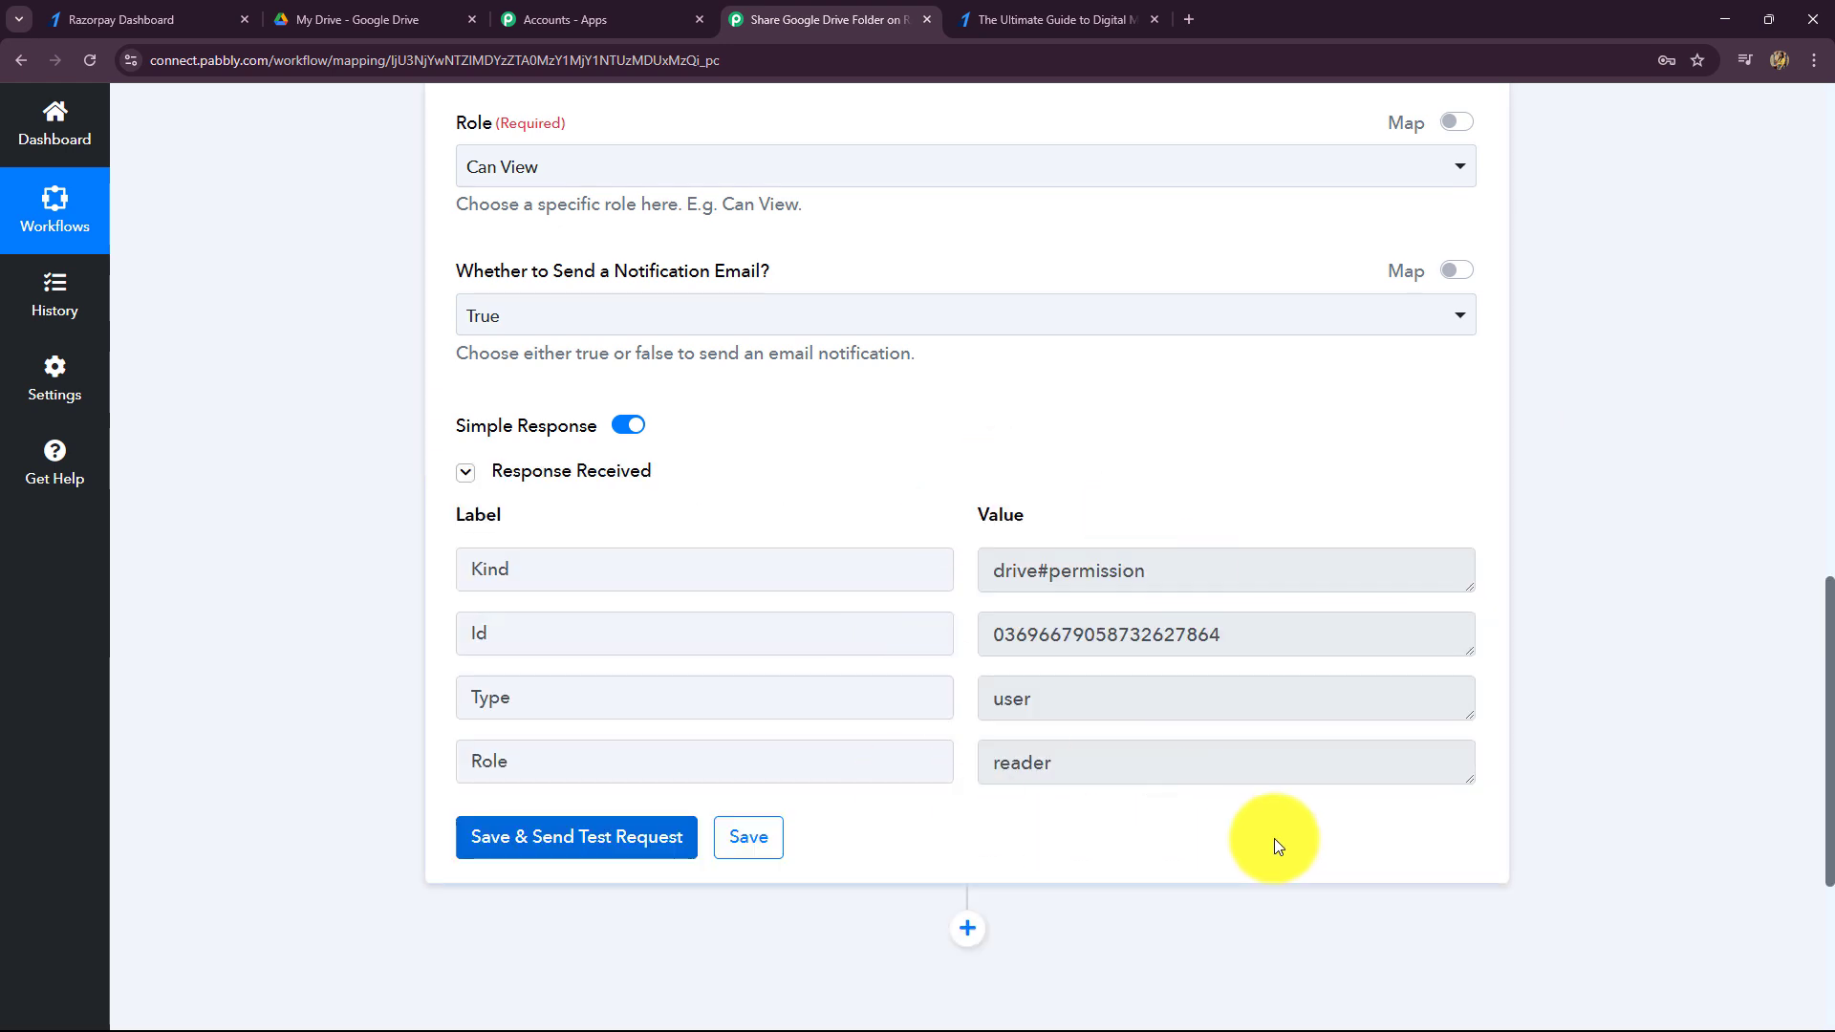
left_click(1231, 564)
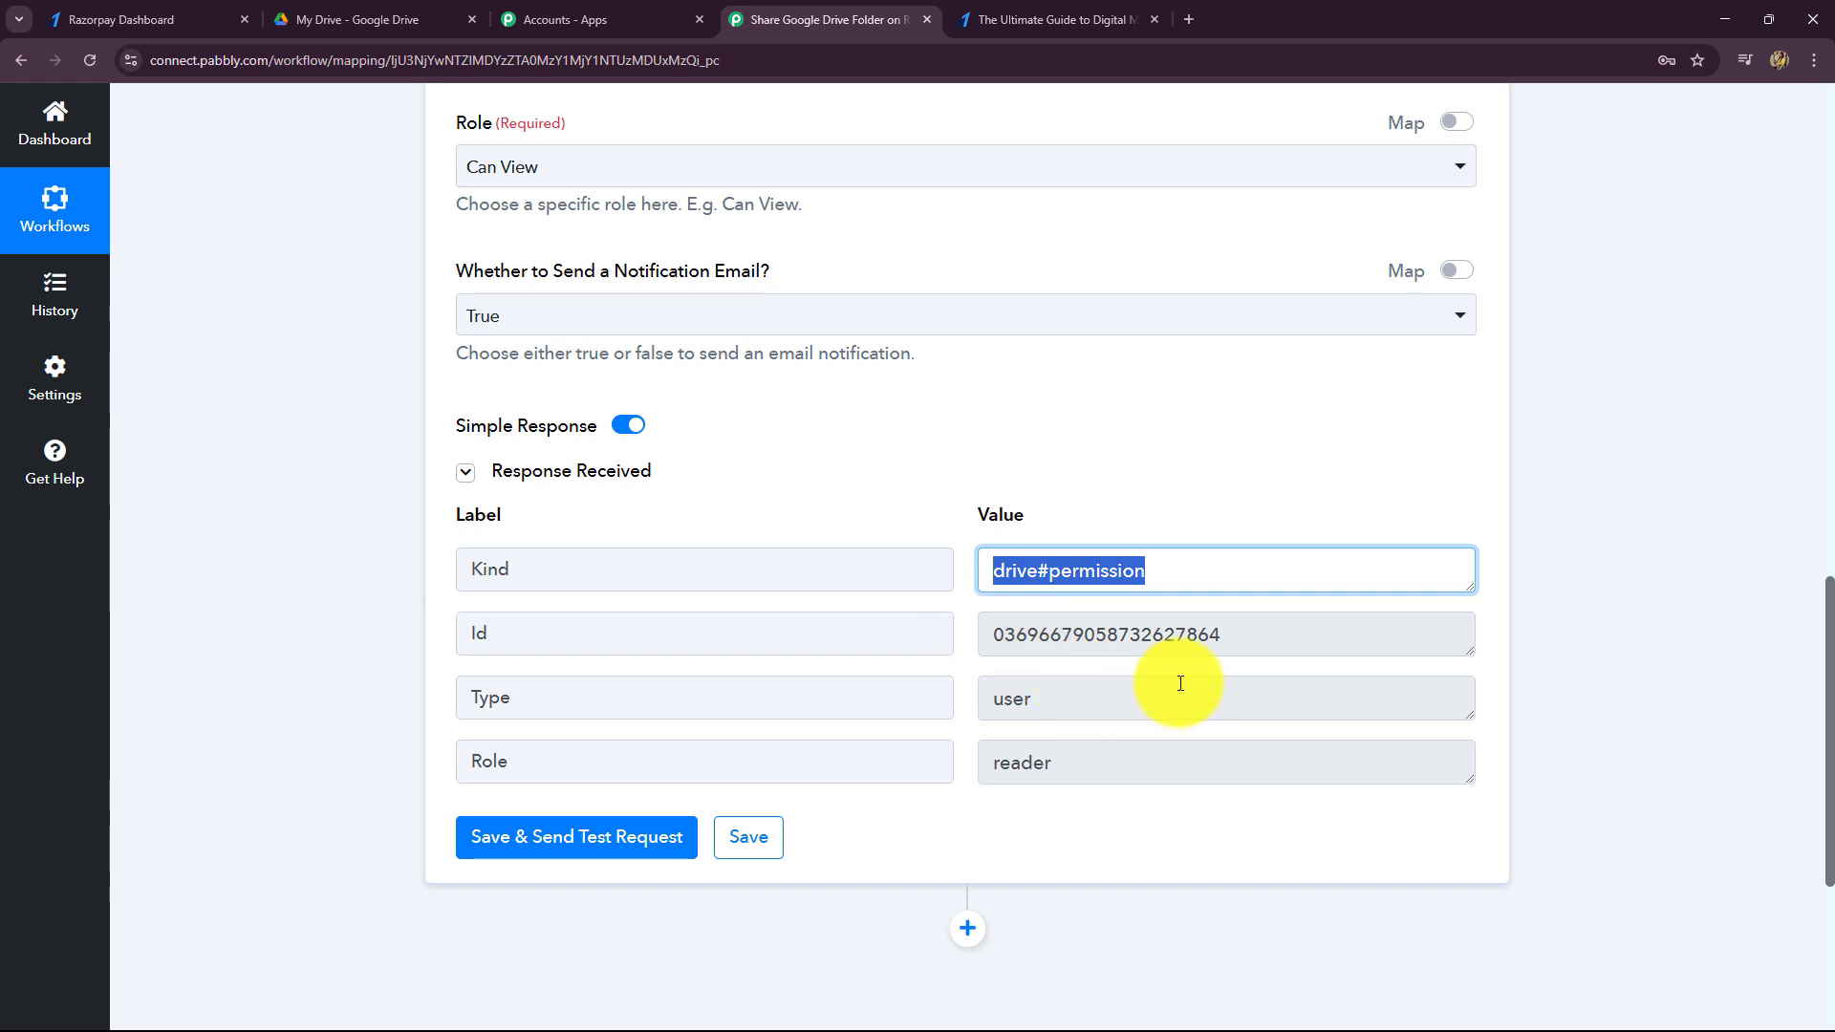
key("Tab")
scroll(901, 697, "up", 6)
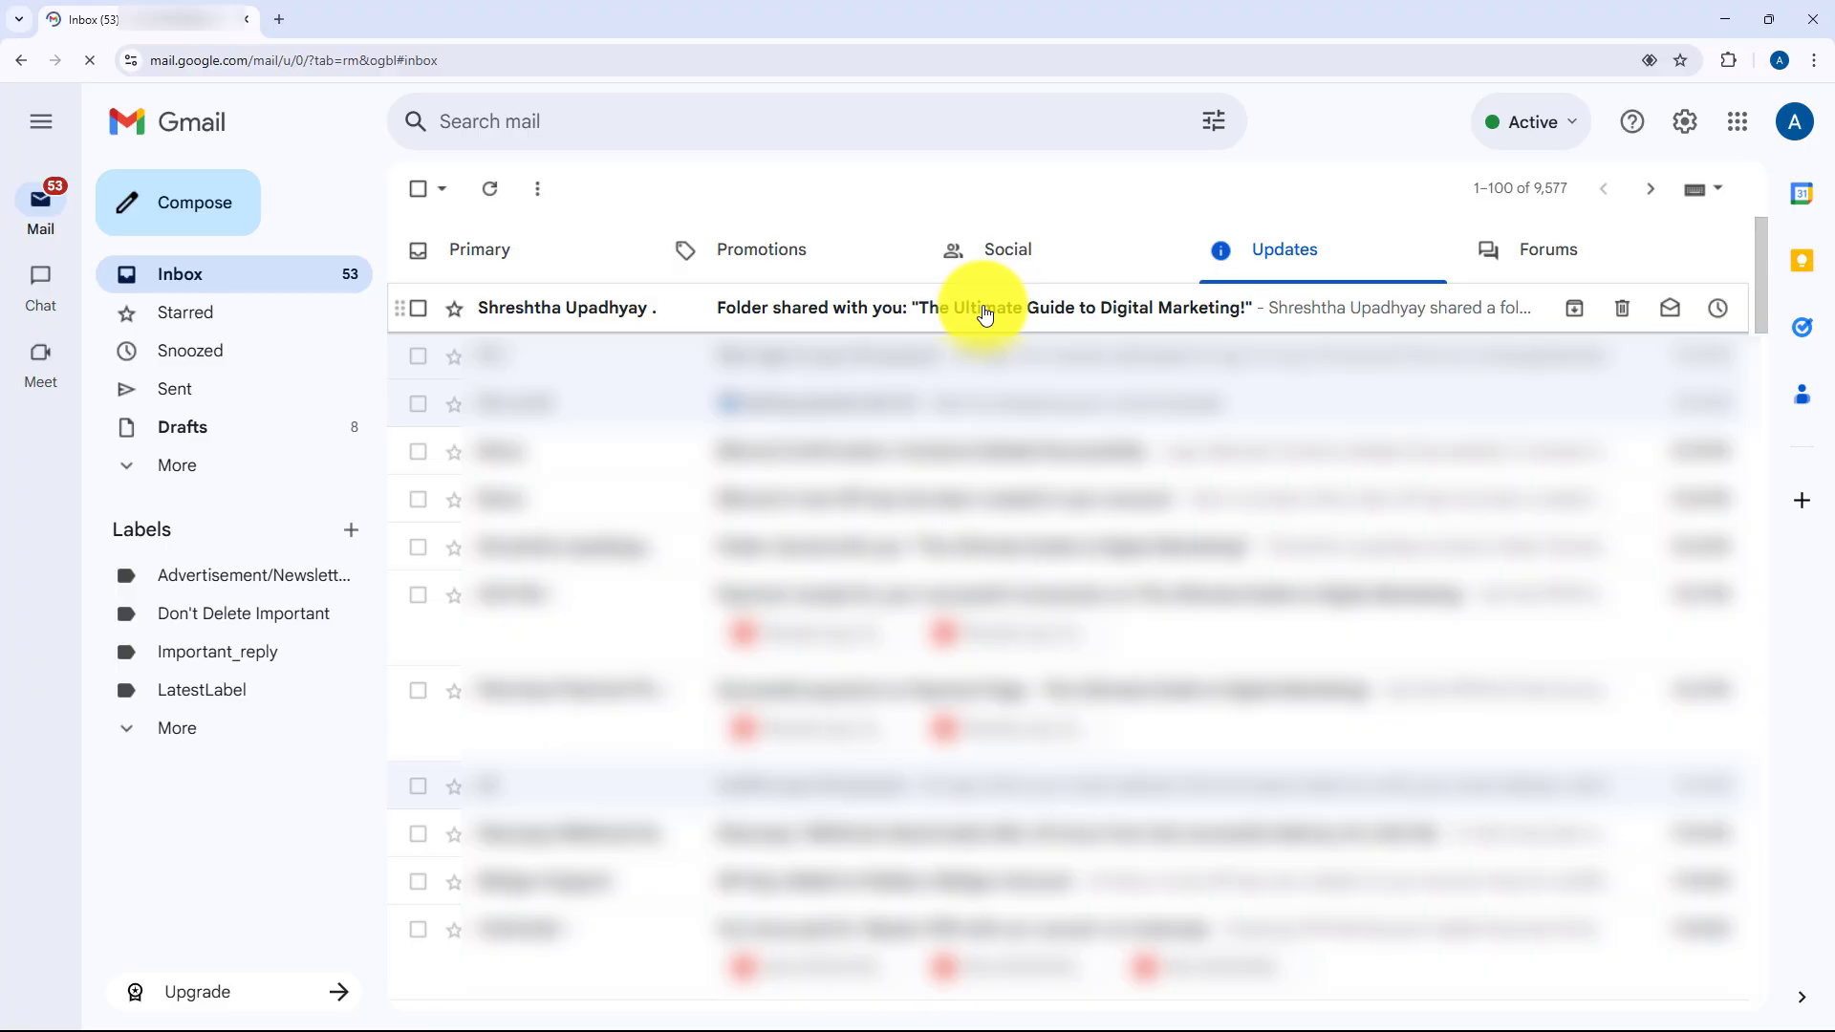
- Open the 'Folder shared with you' email, follow its link to the folder, then return to the email
left_click(984, 316)
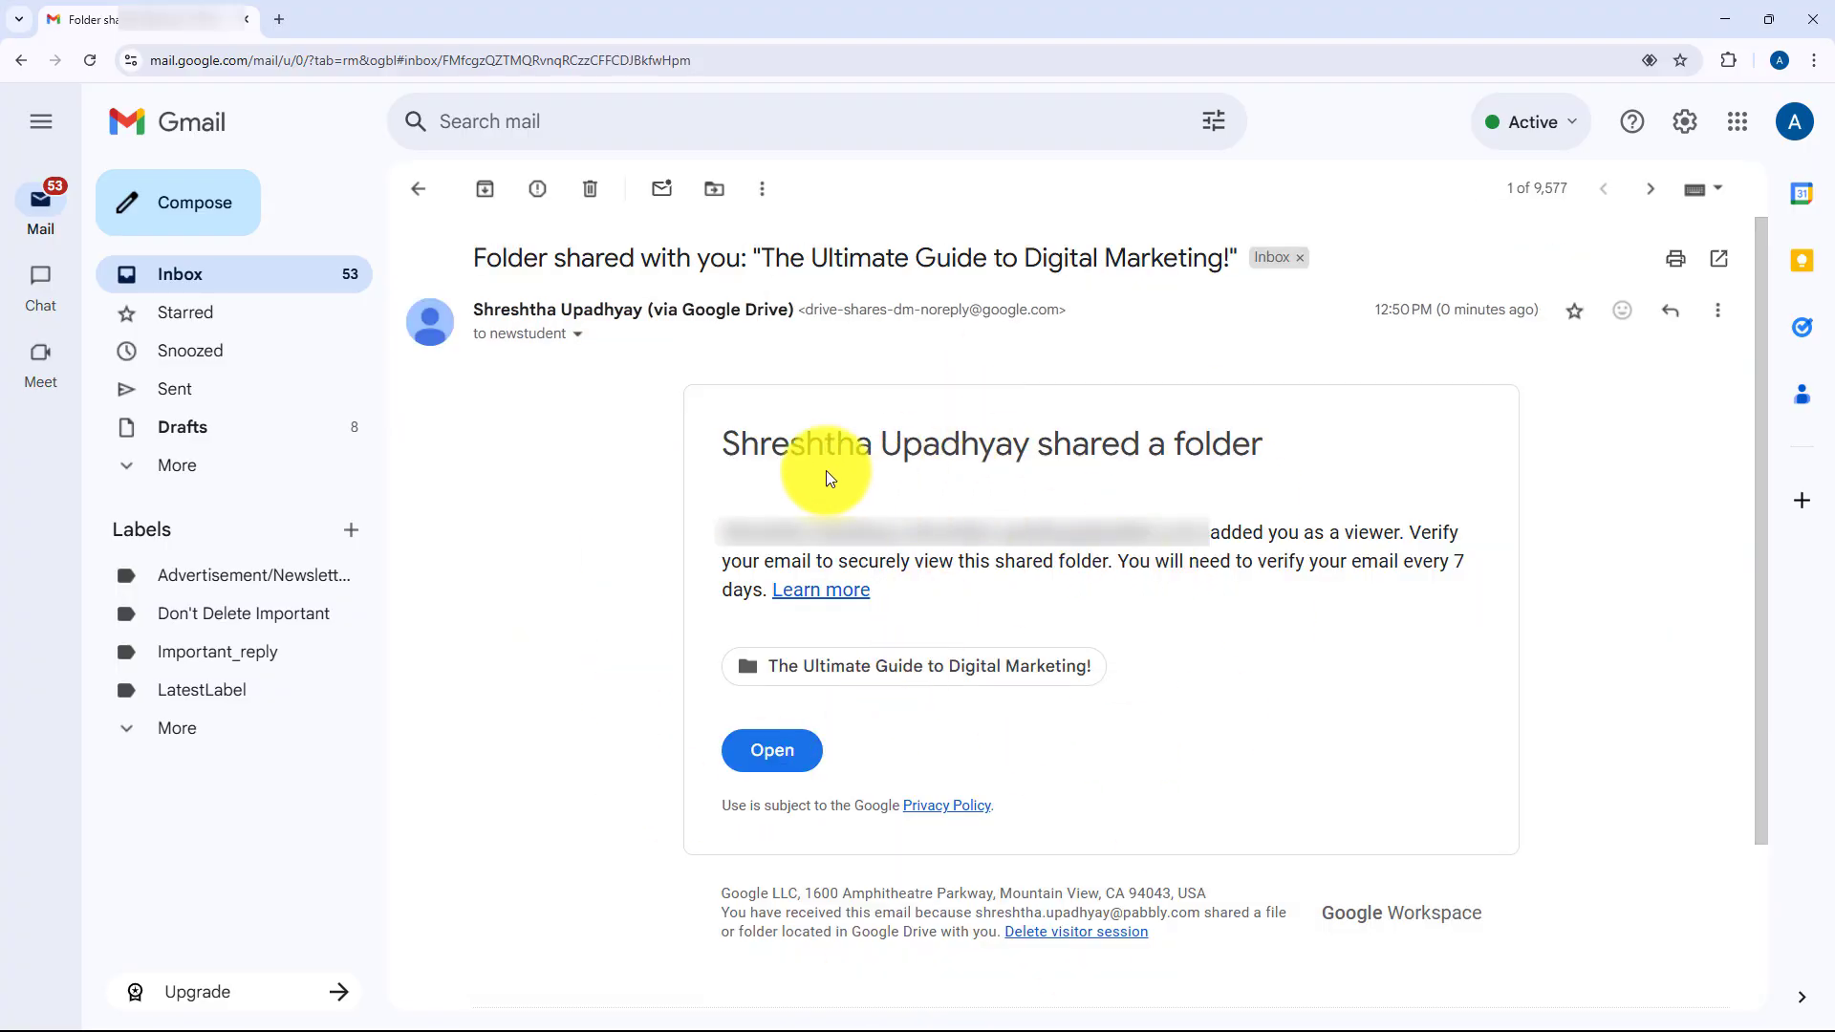
left_click(776, 753)
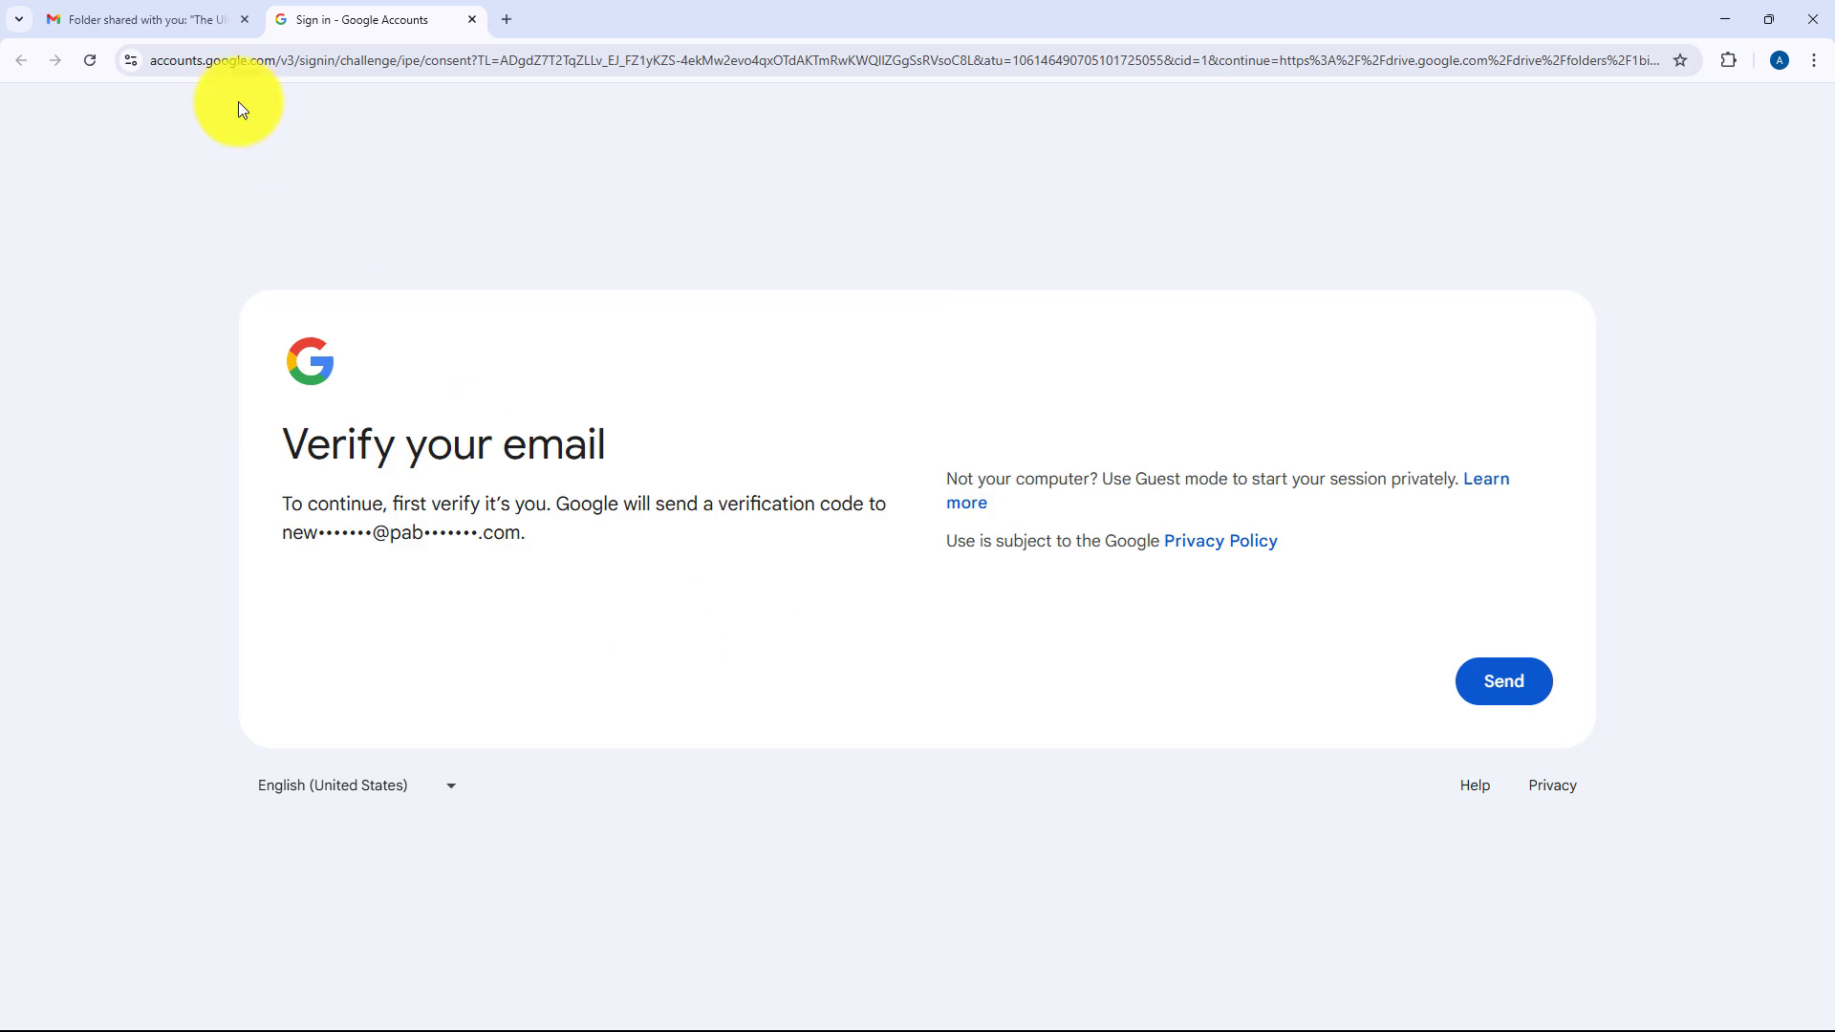
key("ctrl+shift+Tab")
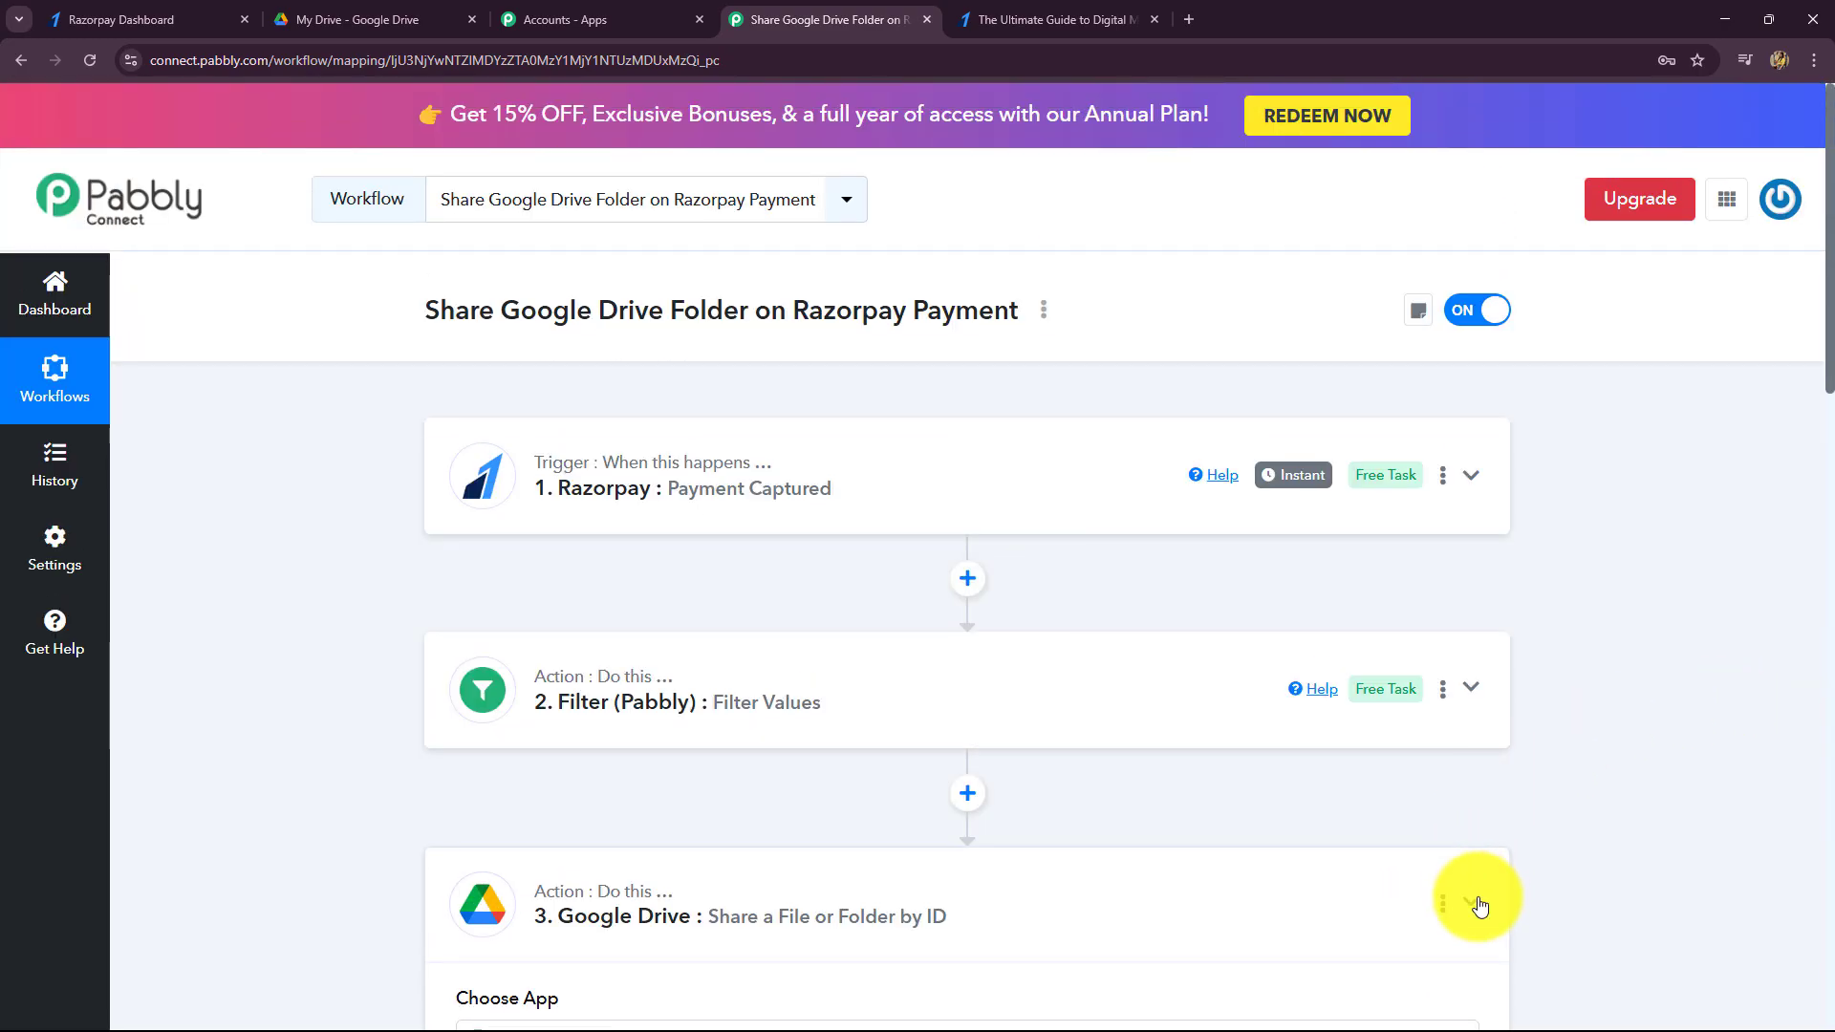
- Collapse the Google Drive step so all three steps show, then go to Razorpay's payment pages
left_click(1470, 902)
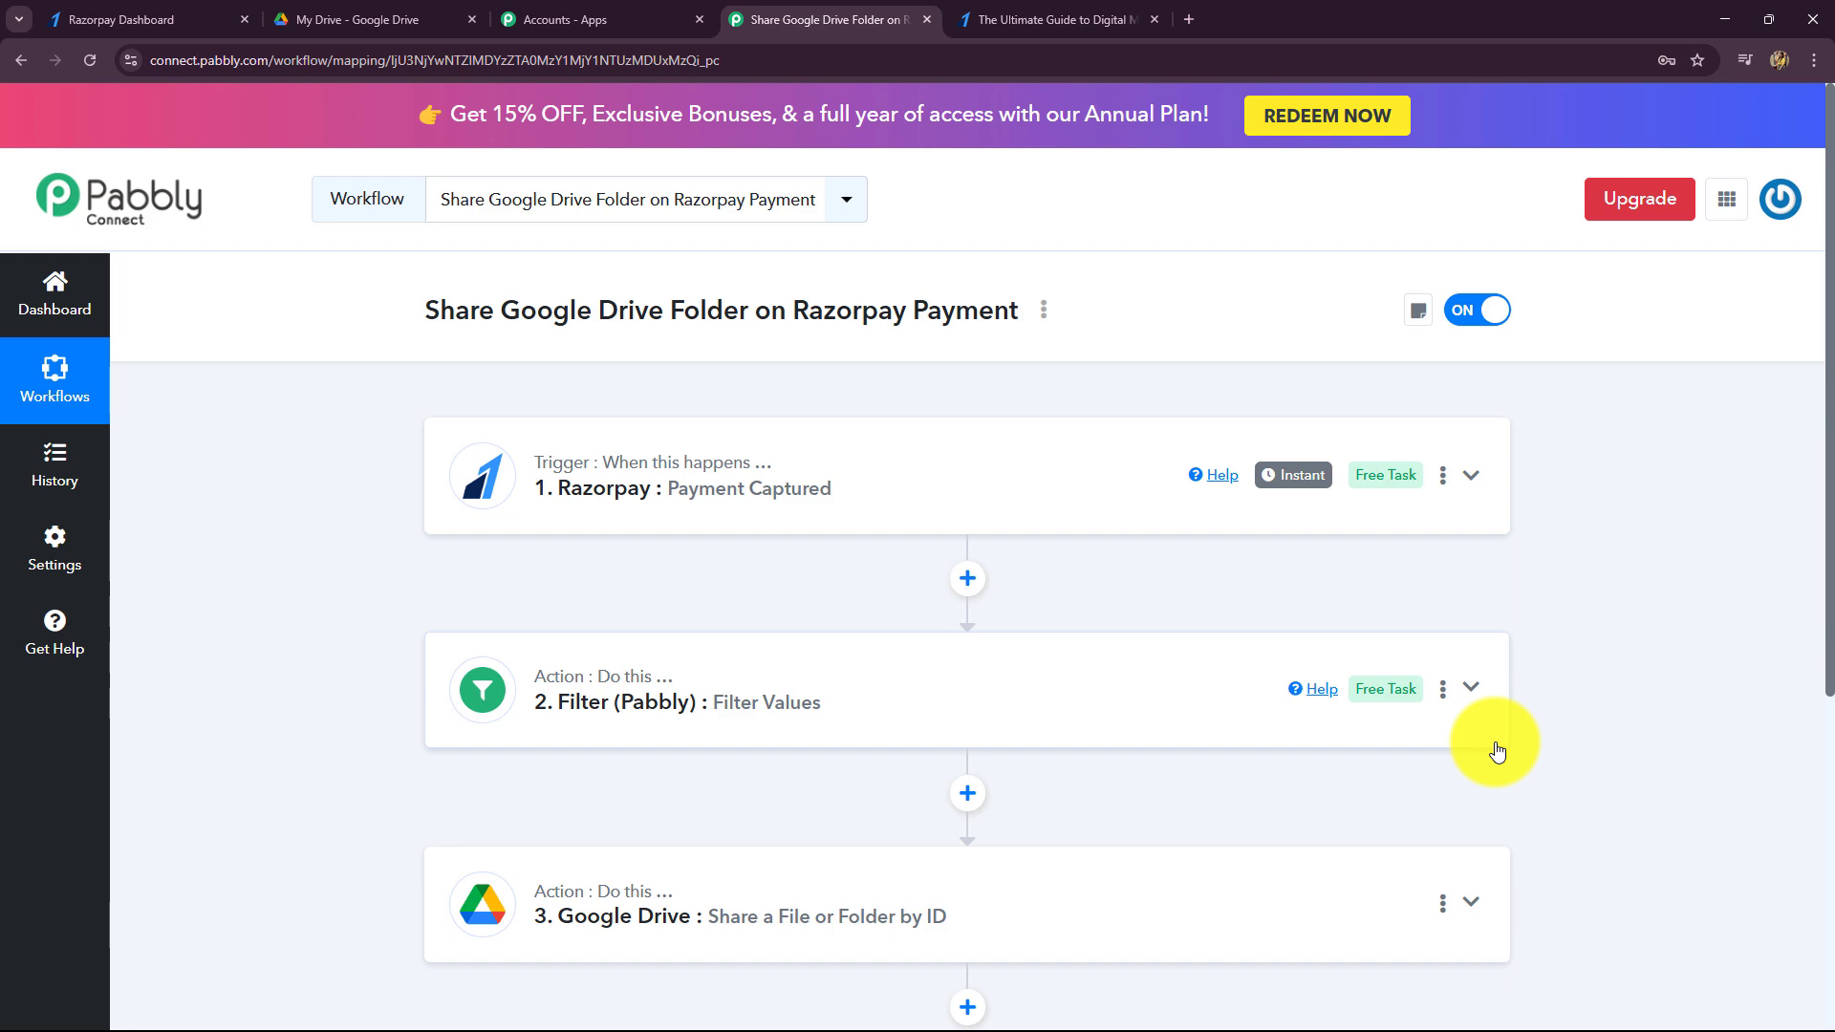
scroll(586, 663, "down", 4)
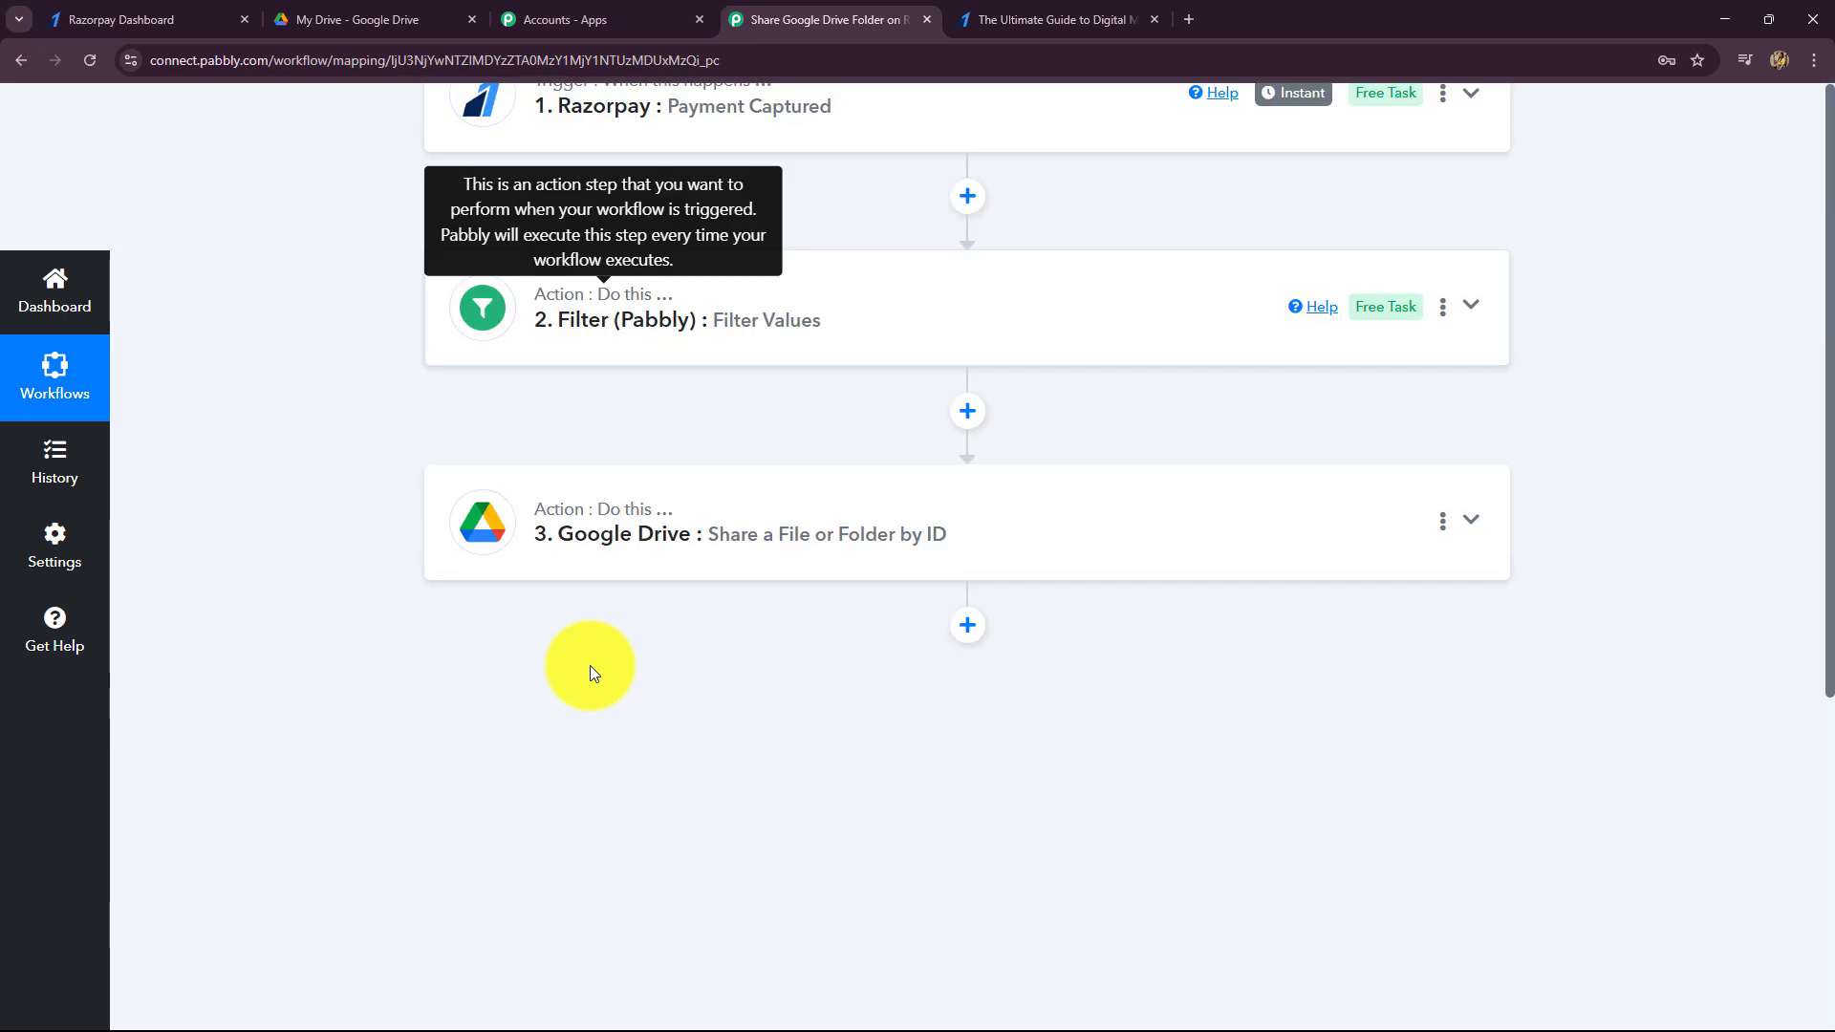
scroll(552, 697, "up", 4)
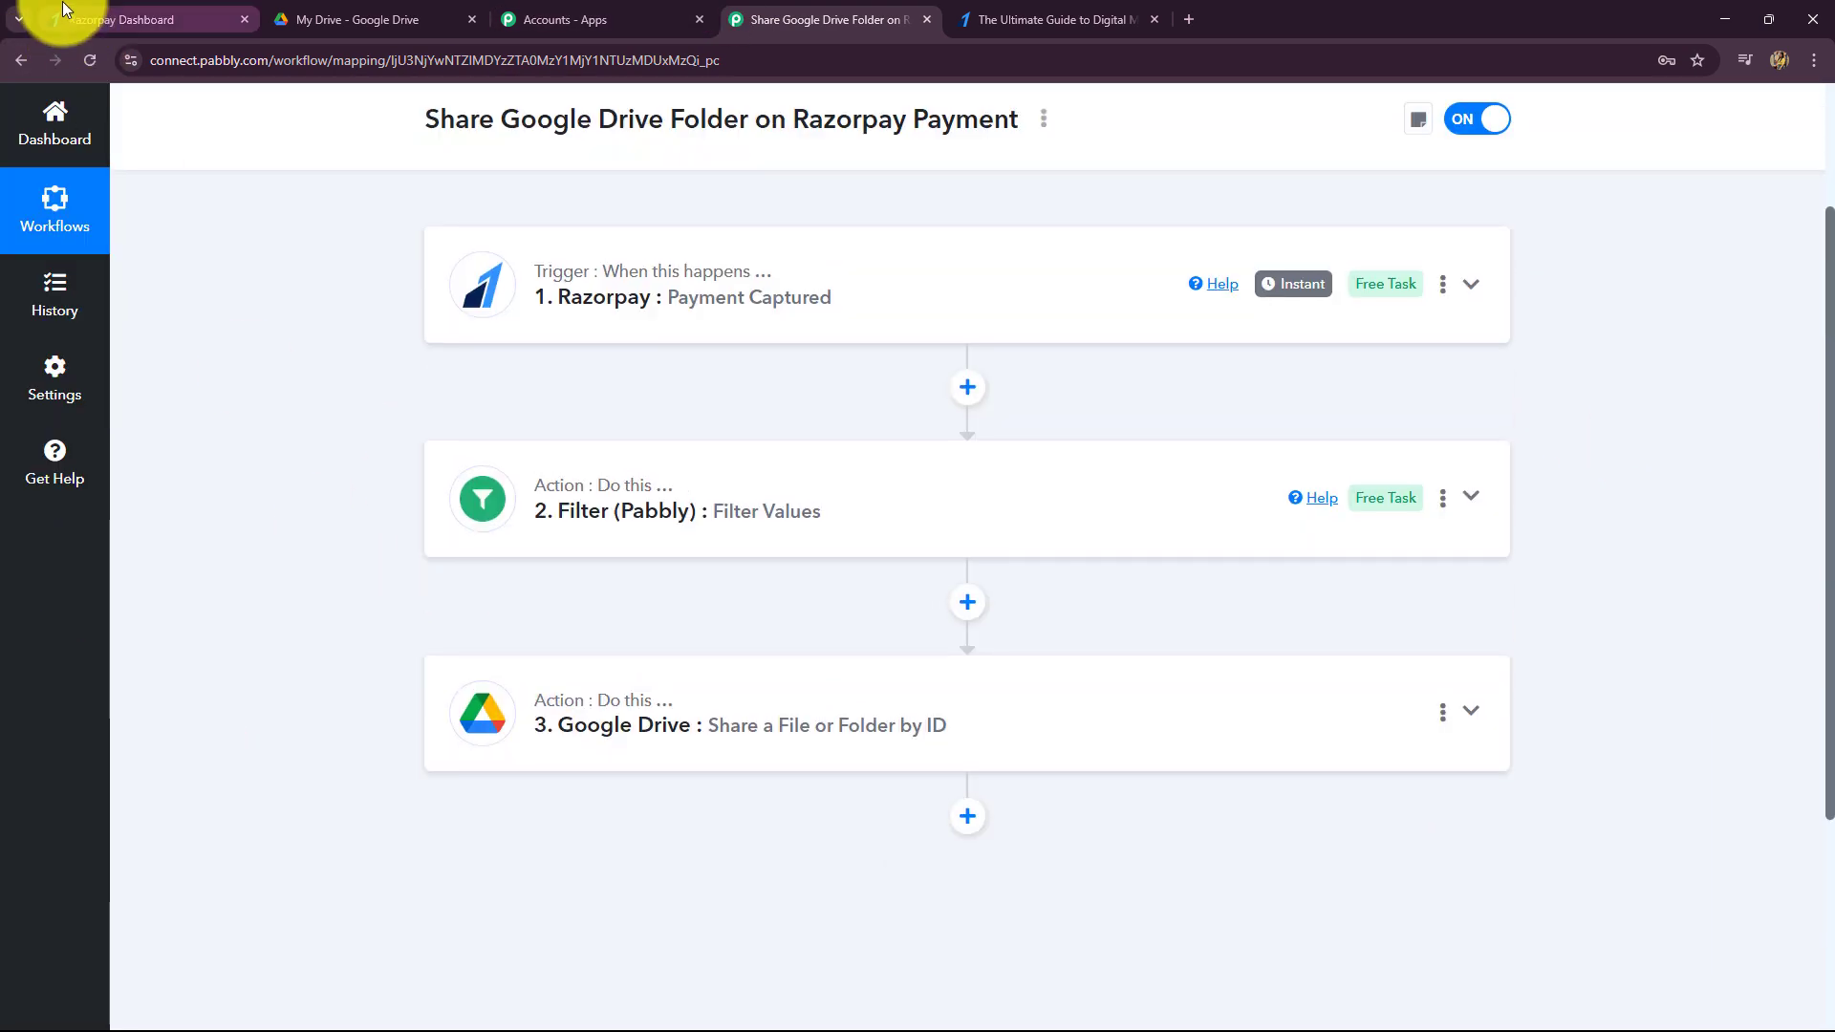
left_click(58, 19)
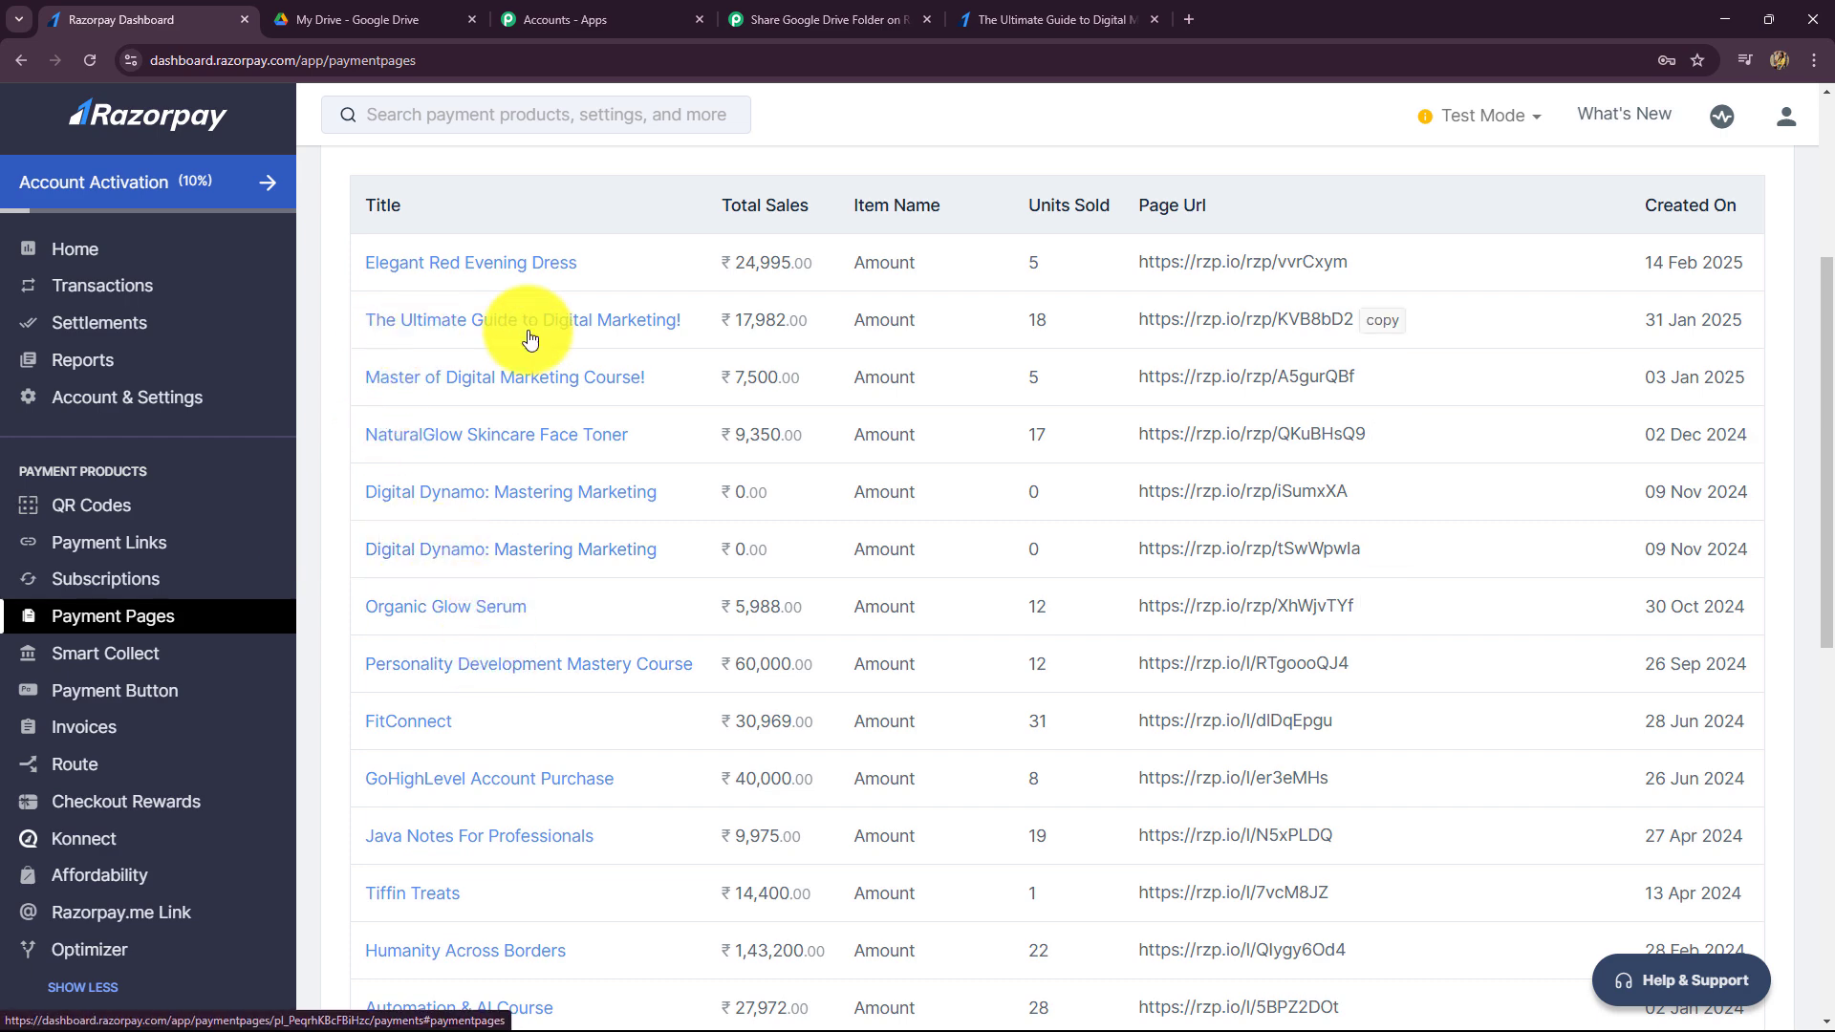
- Copy The Ultimate Guide payment page link and load it in a new tab
left_click(1401, 323)
left_click(1189, 20)
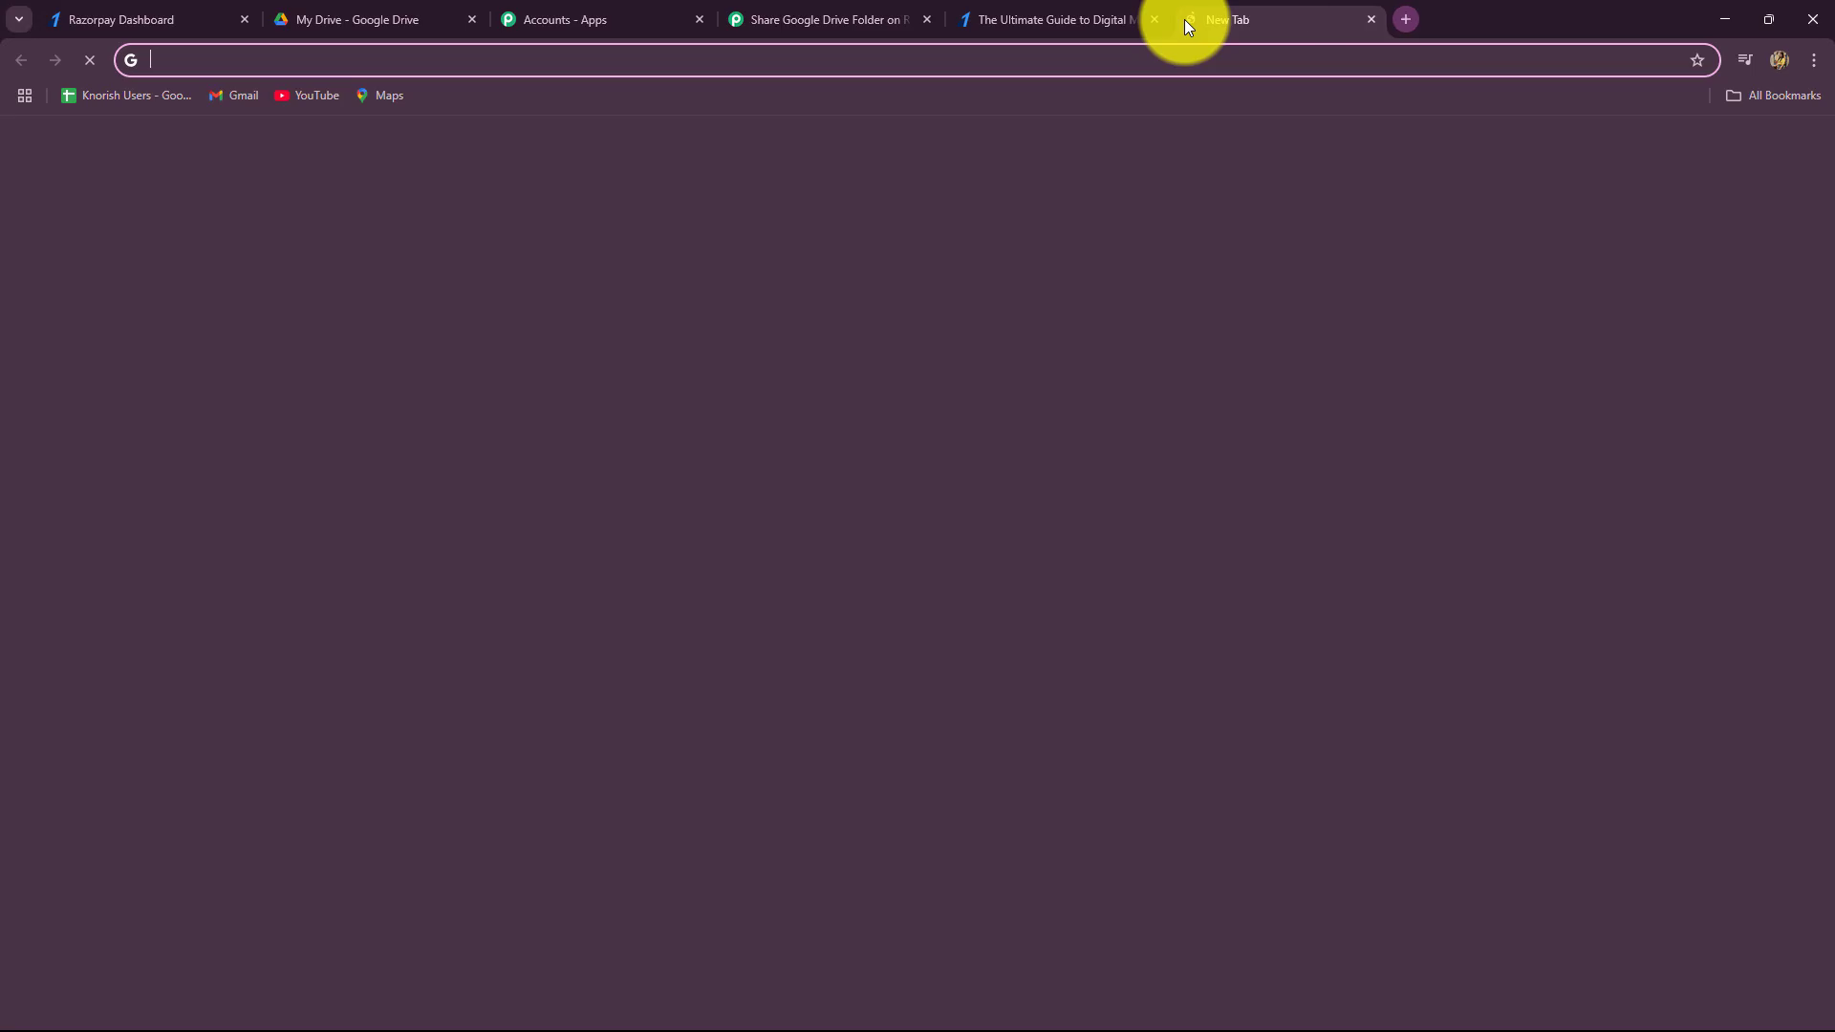
key("ctrl+v")
key("Return")
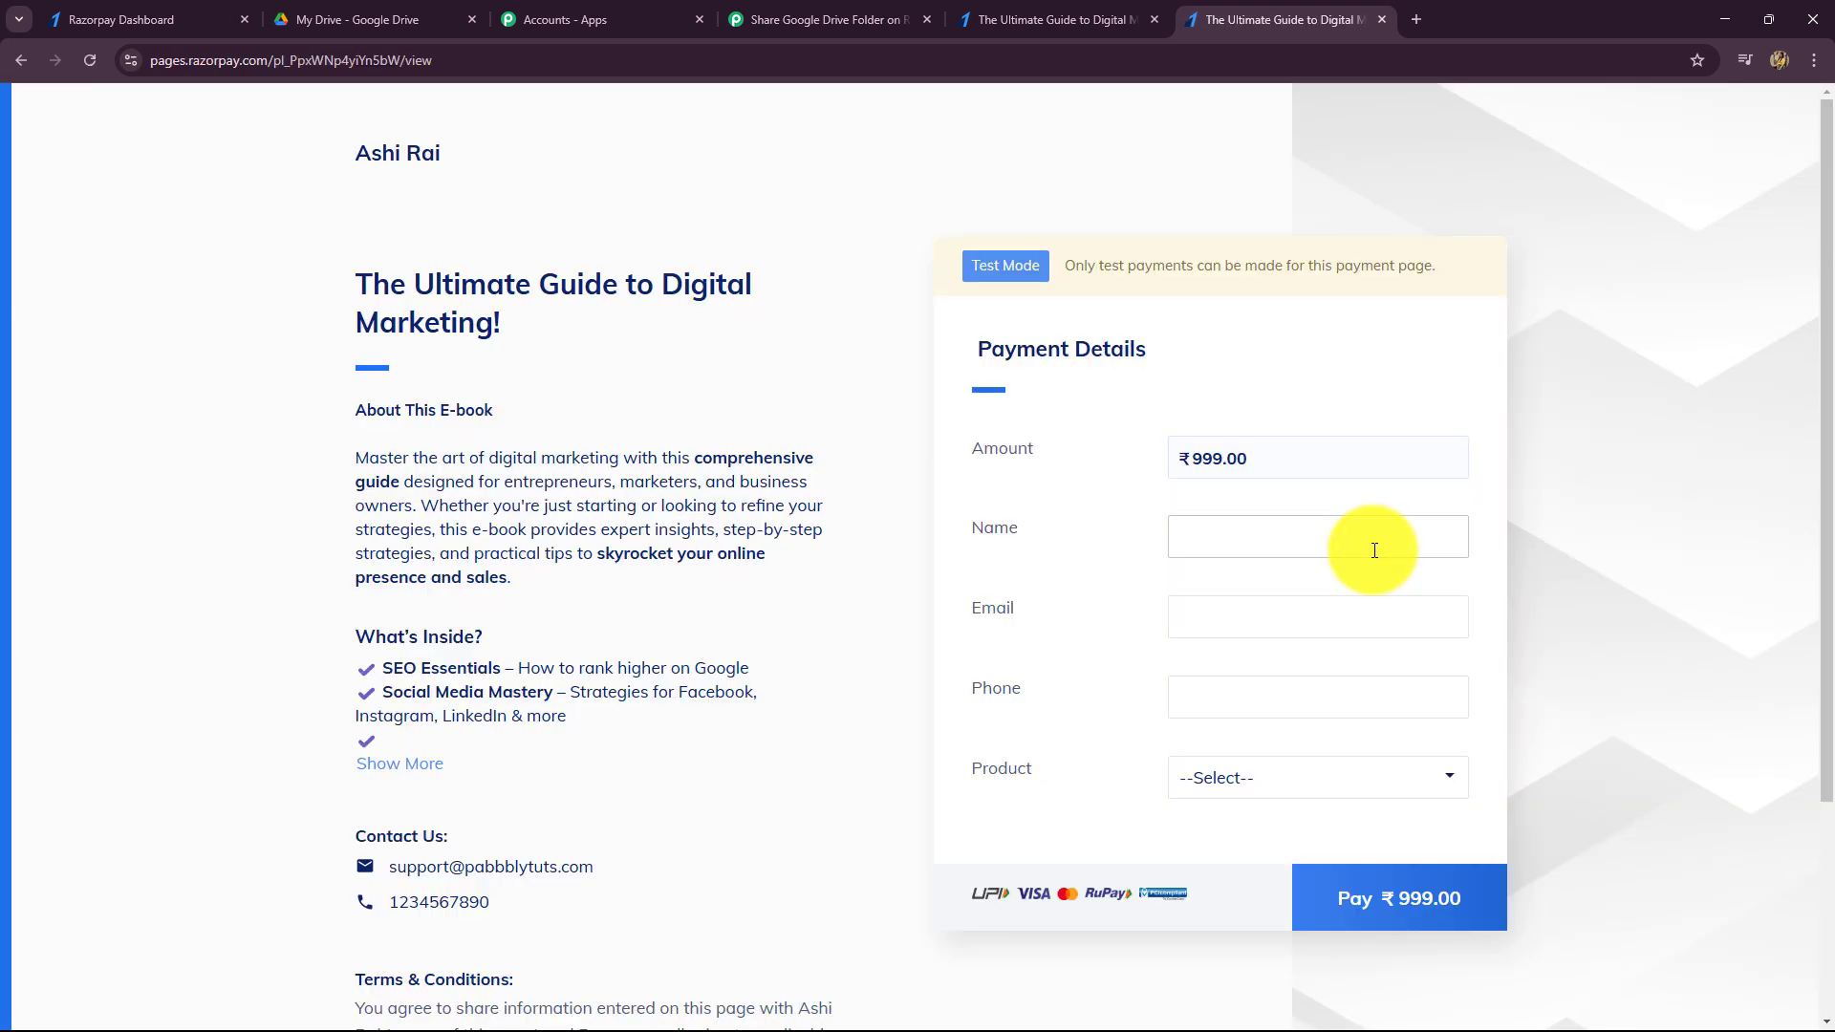
- Fill in the buyer's name, e-mail and phone from saved entries and choose Digital Marketing E-Book
left_click(1366, 549)
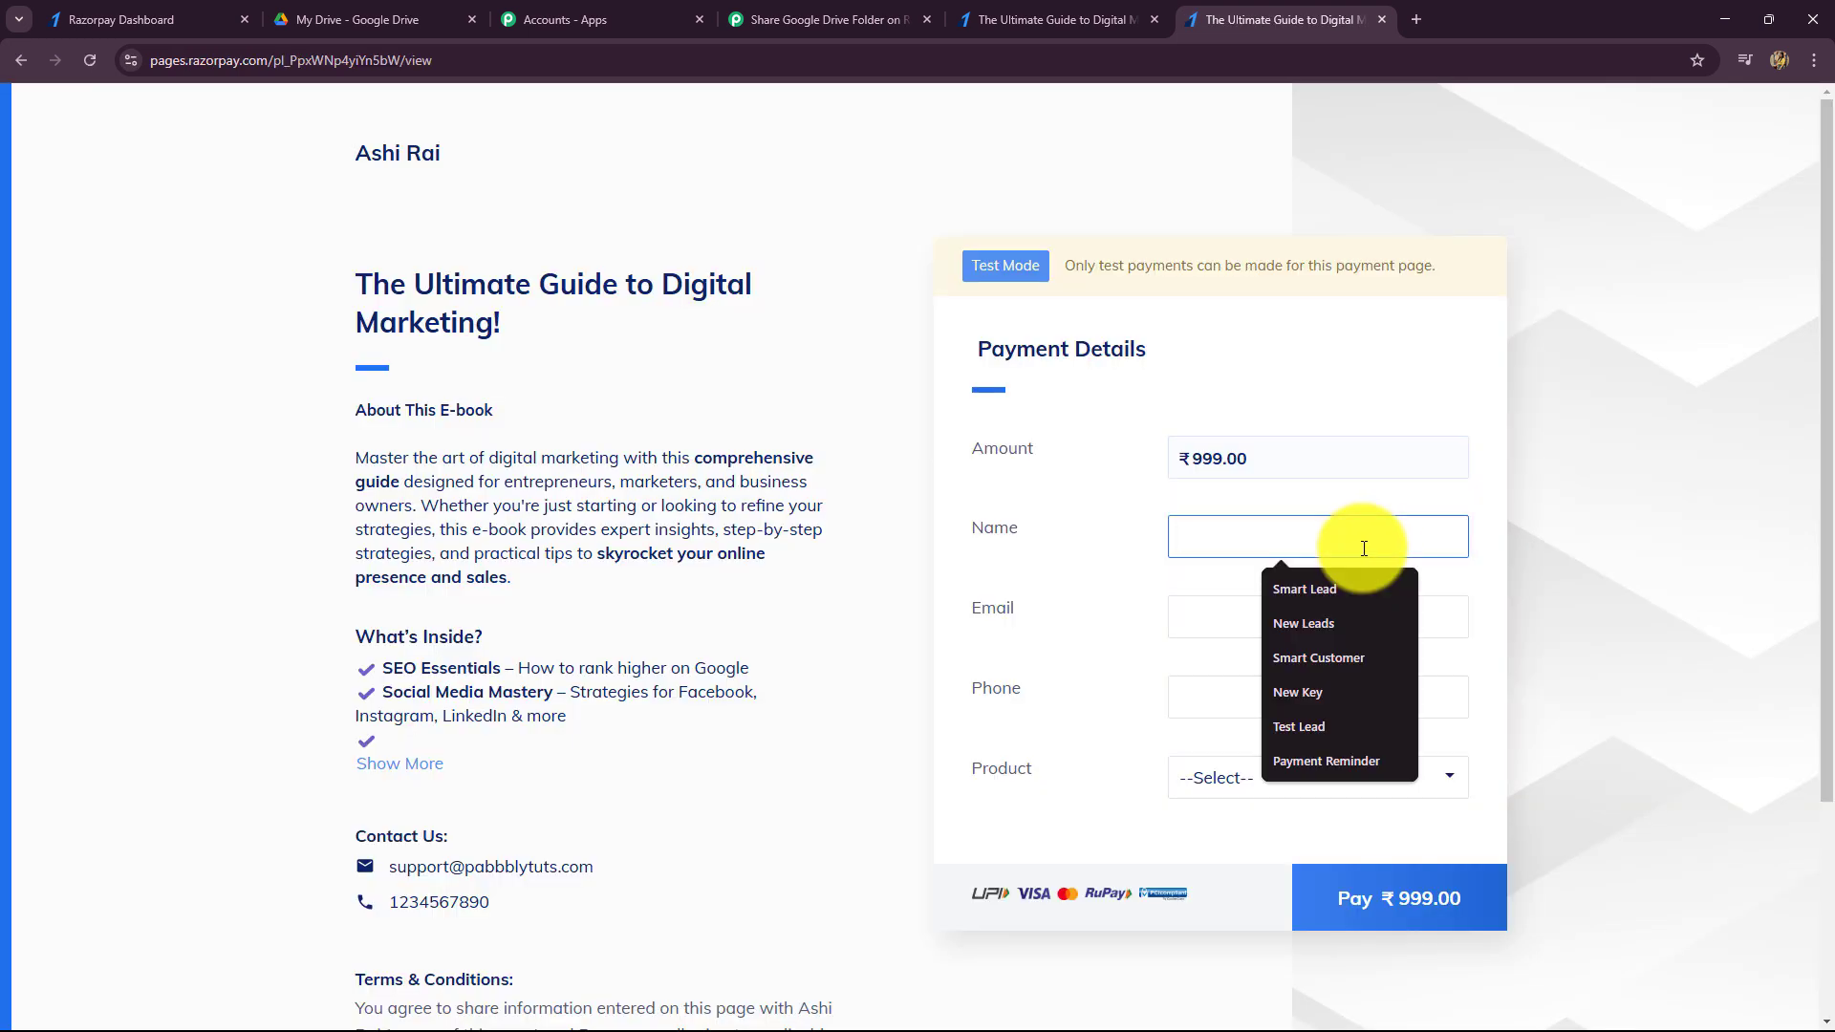
left_click(1318, 656)
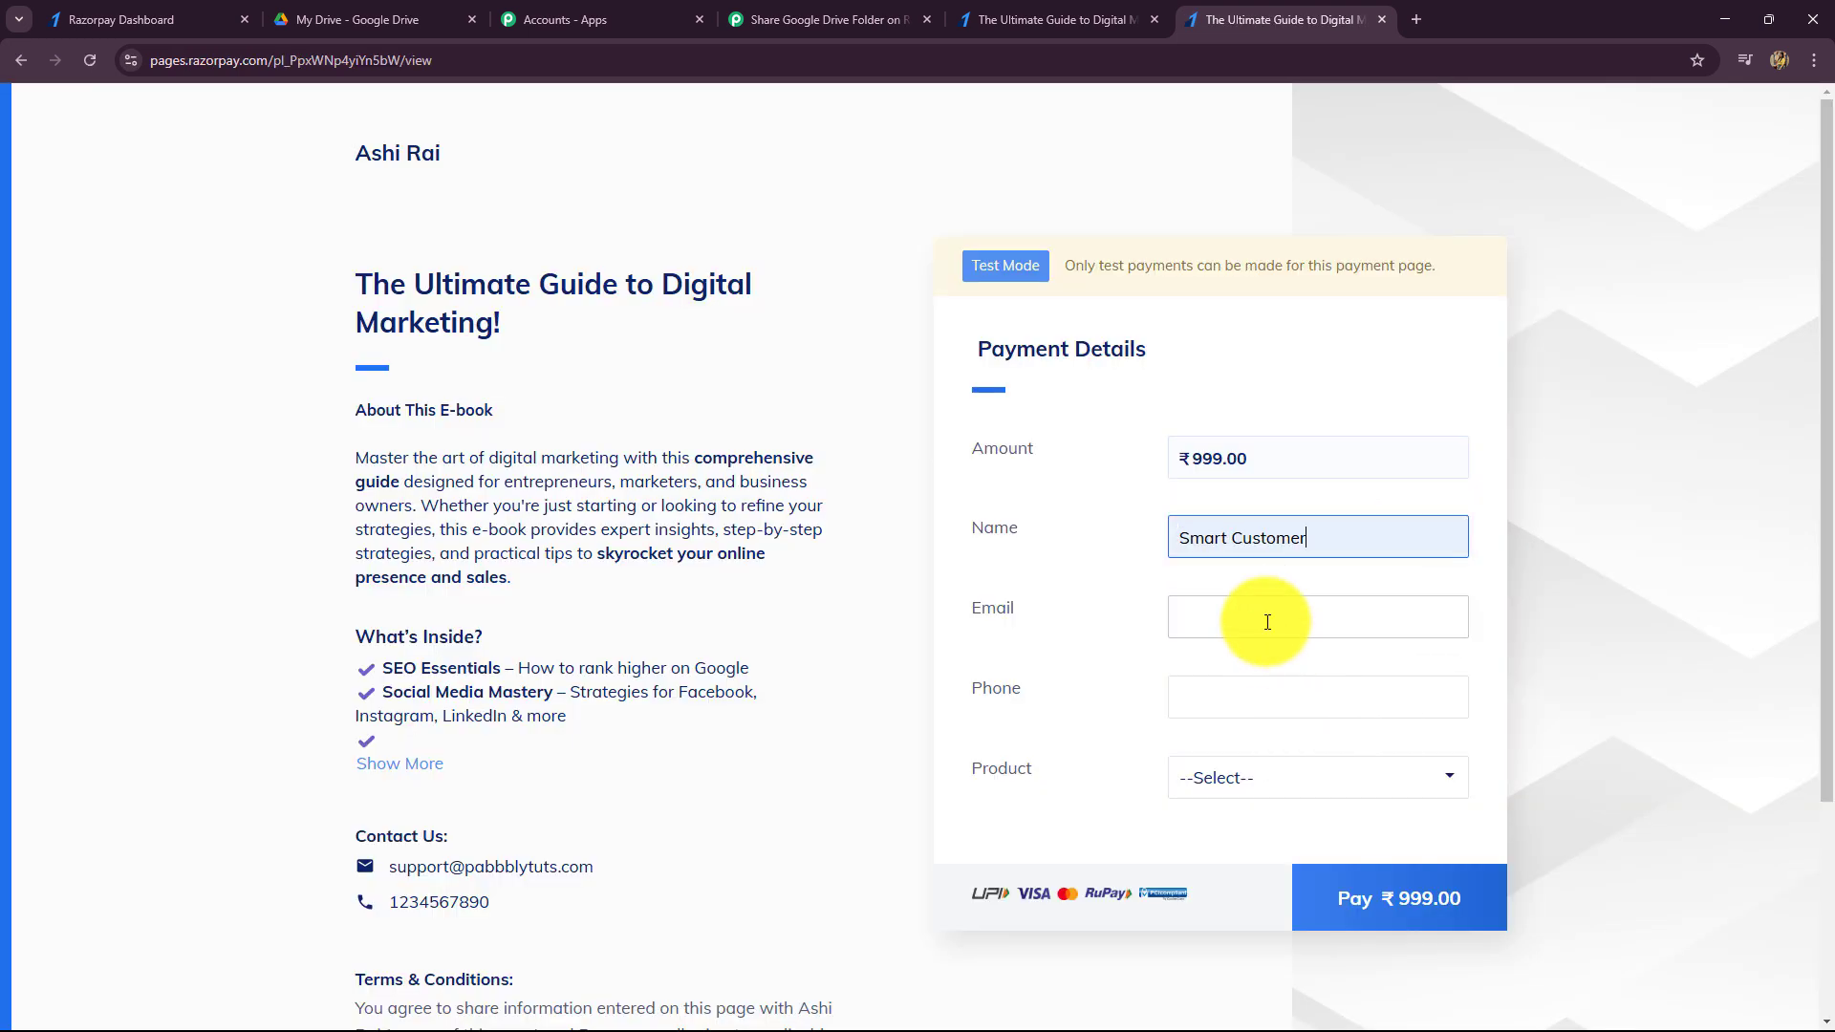
left_click(1270, 622)
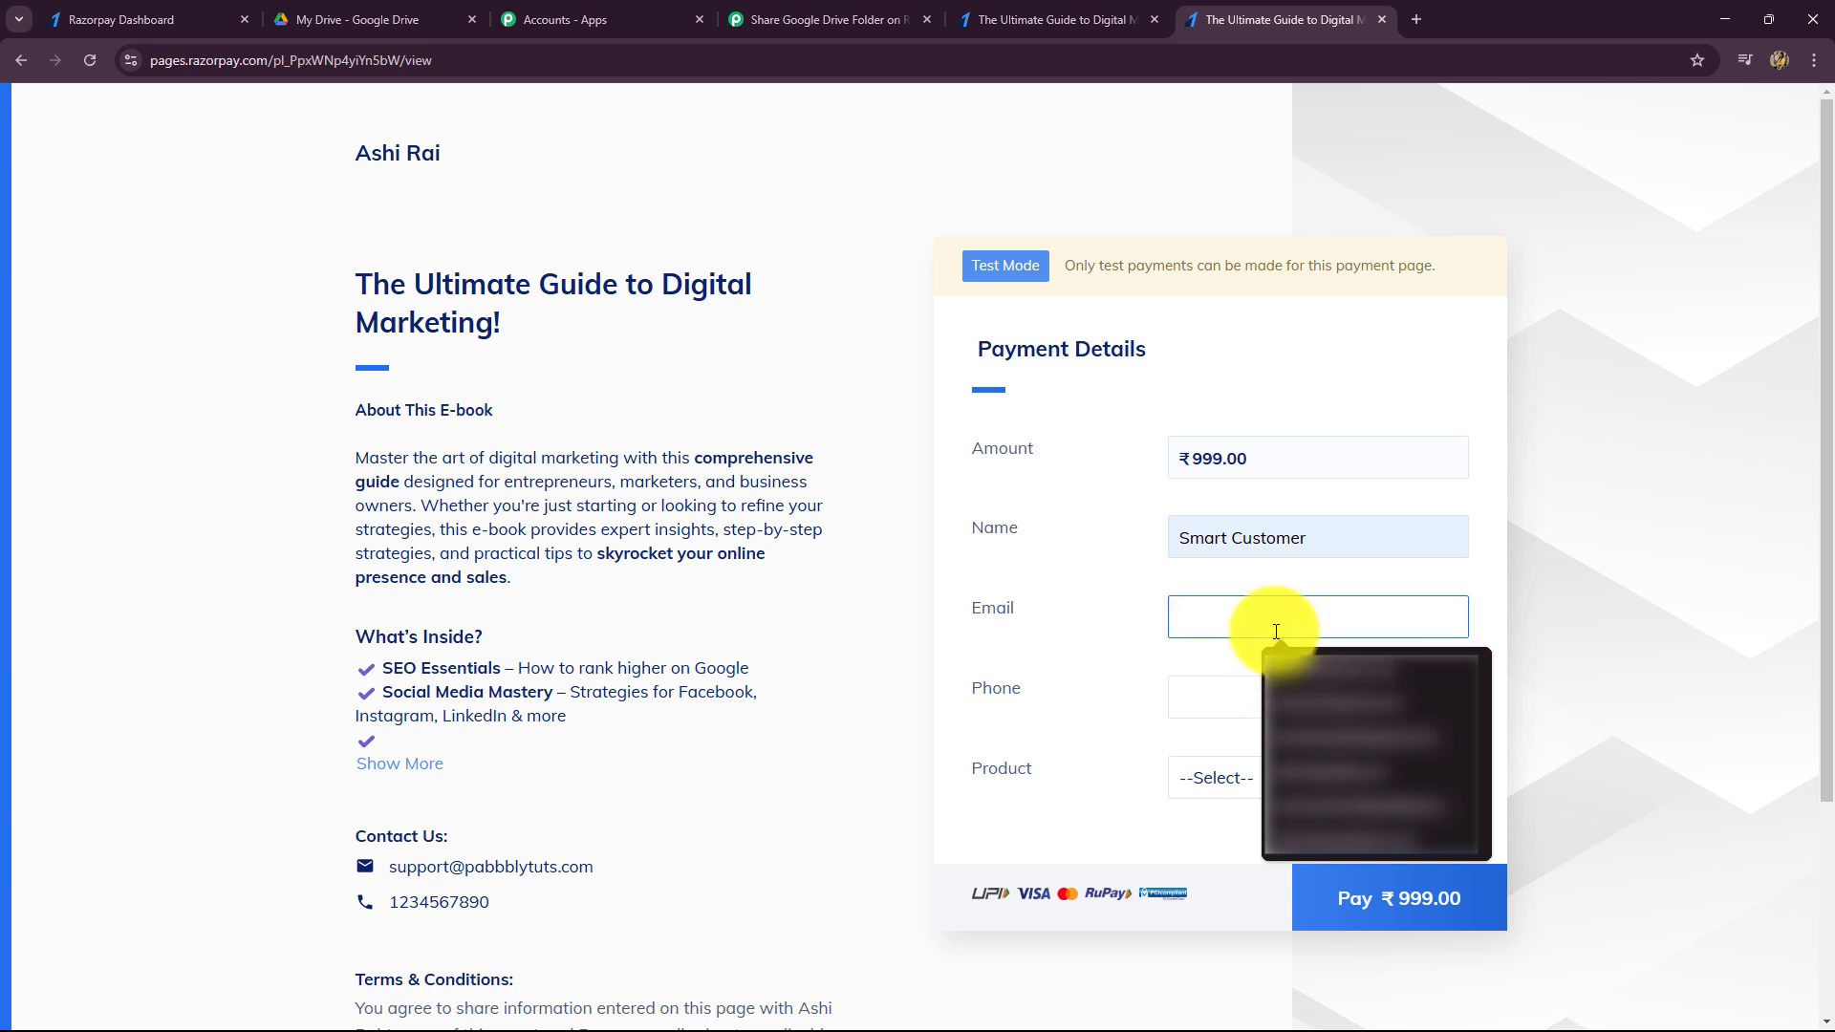
left_click(1294, 811)
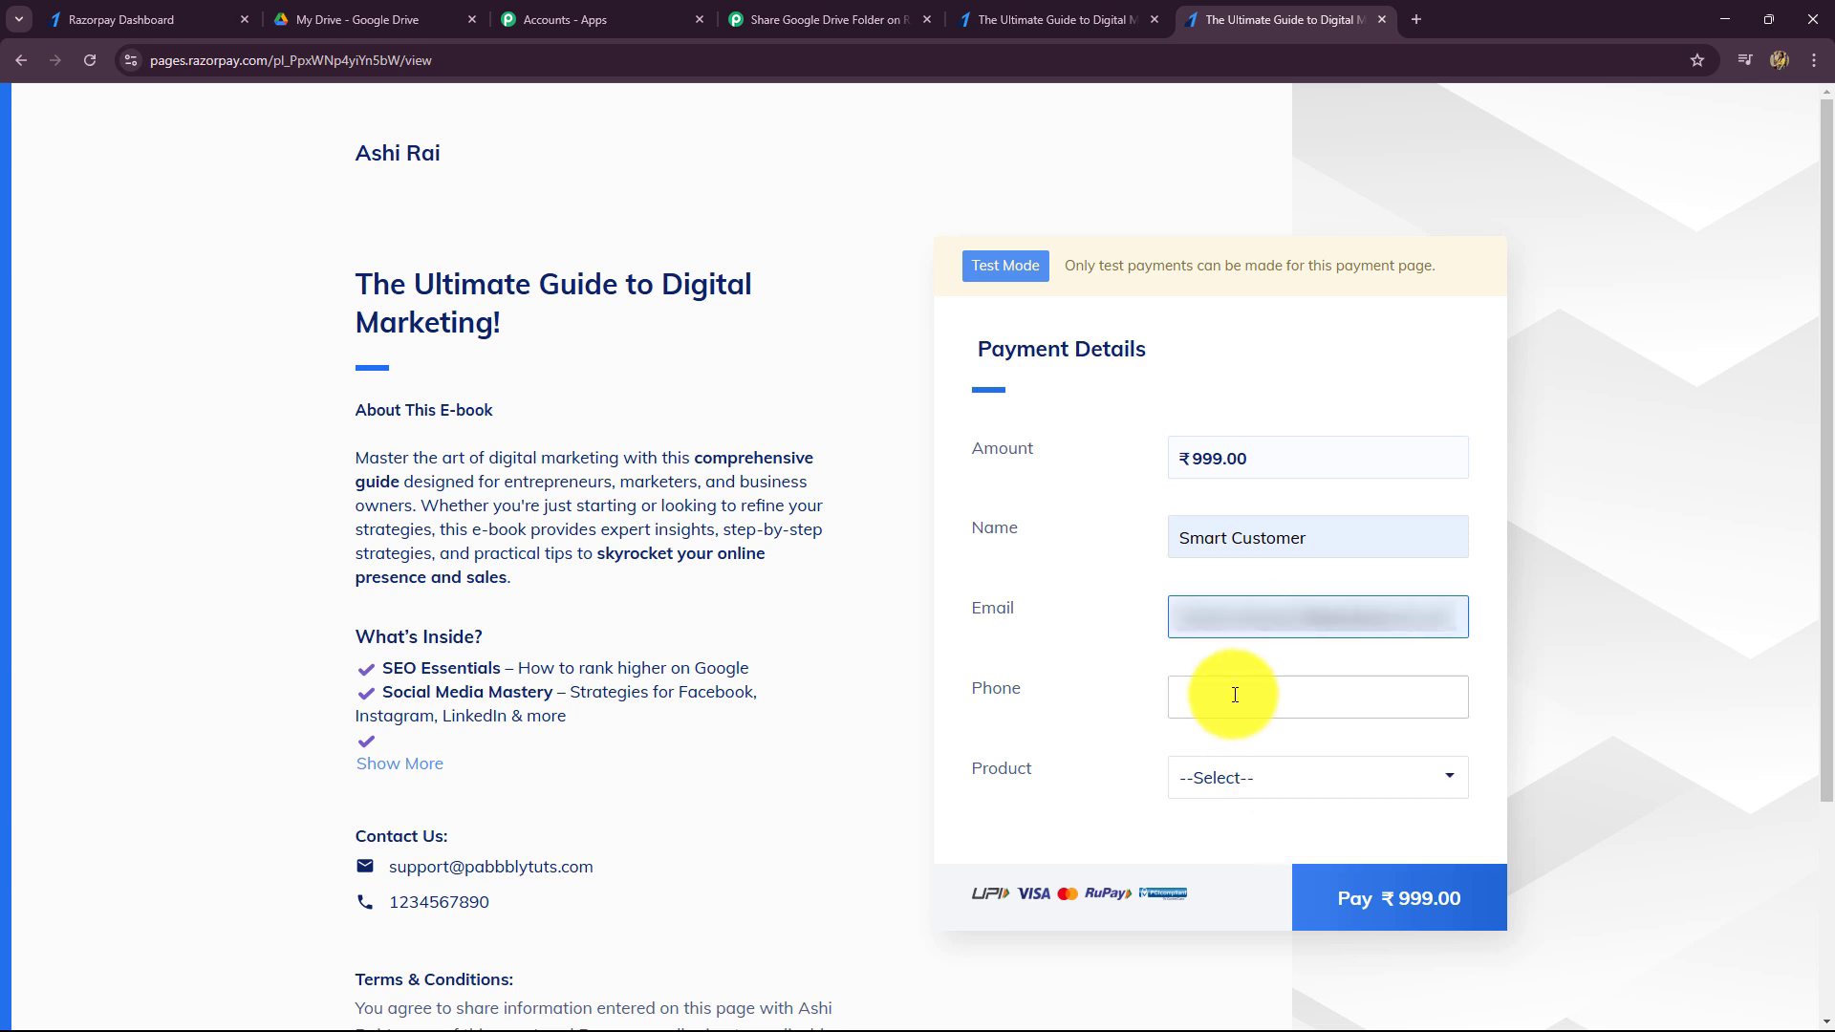
left_click(1235, 694)
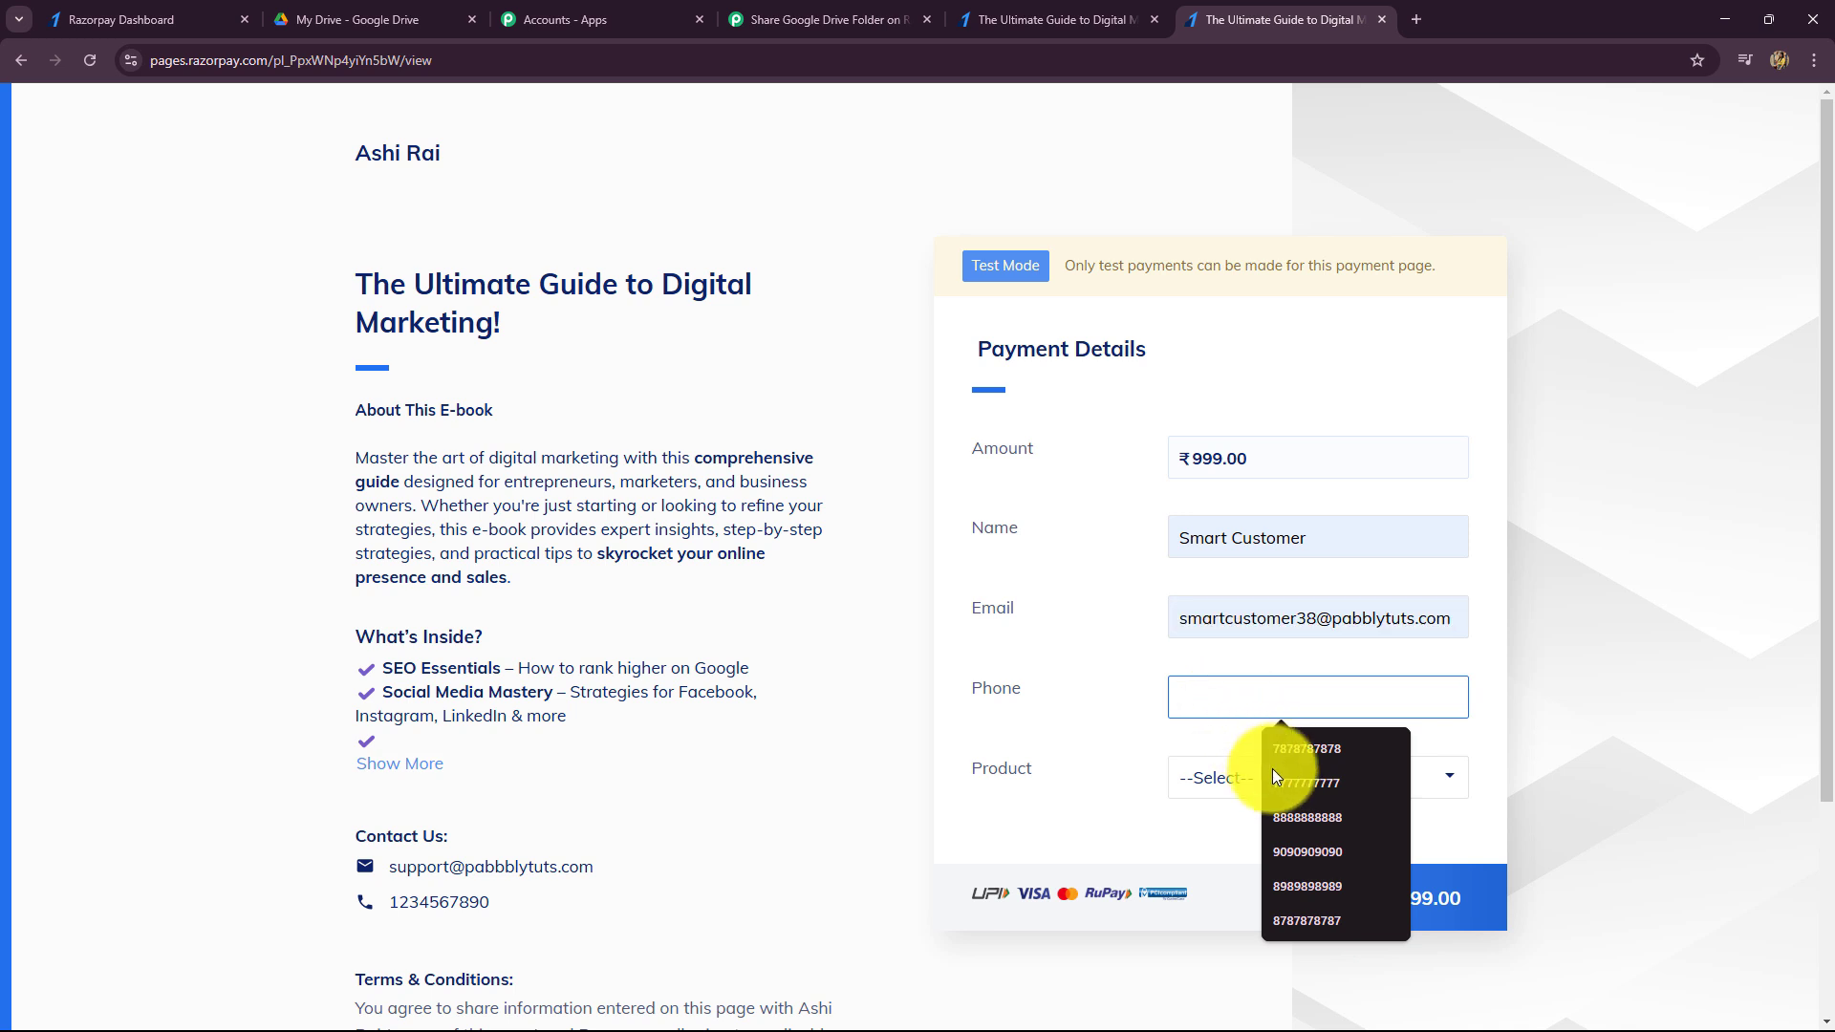
left_click(1304, 816)
left_click(1288, 795)
left_click(1248, 847)
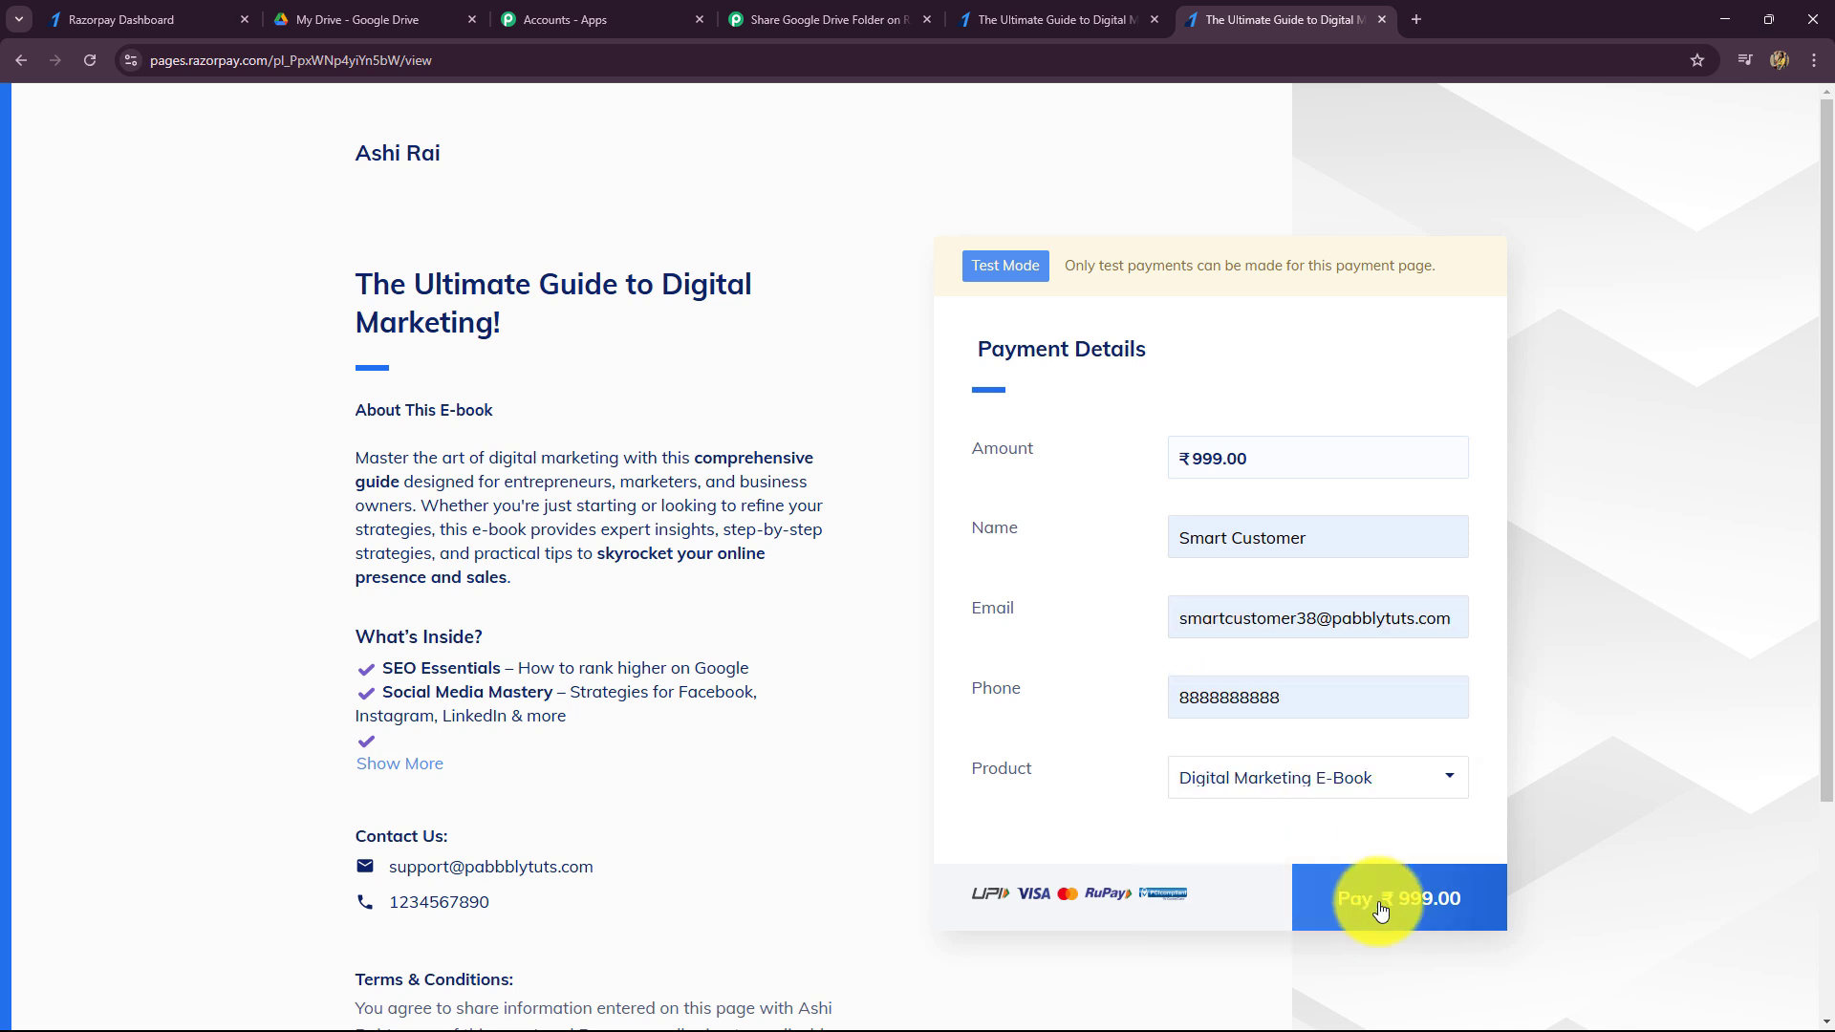
- Pay the ₹999 using the test UPI ID and verify the payment
left_click(1367, 870)
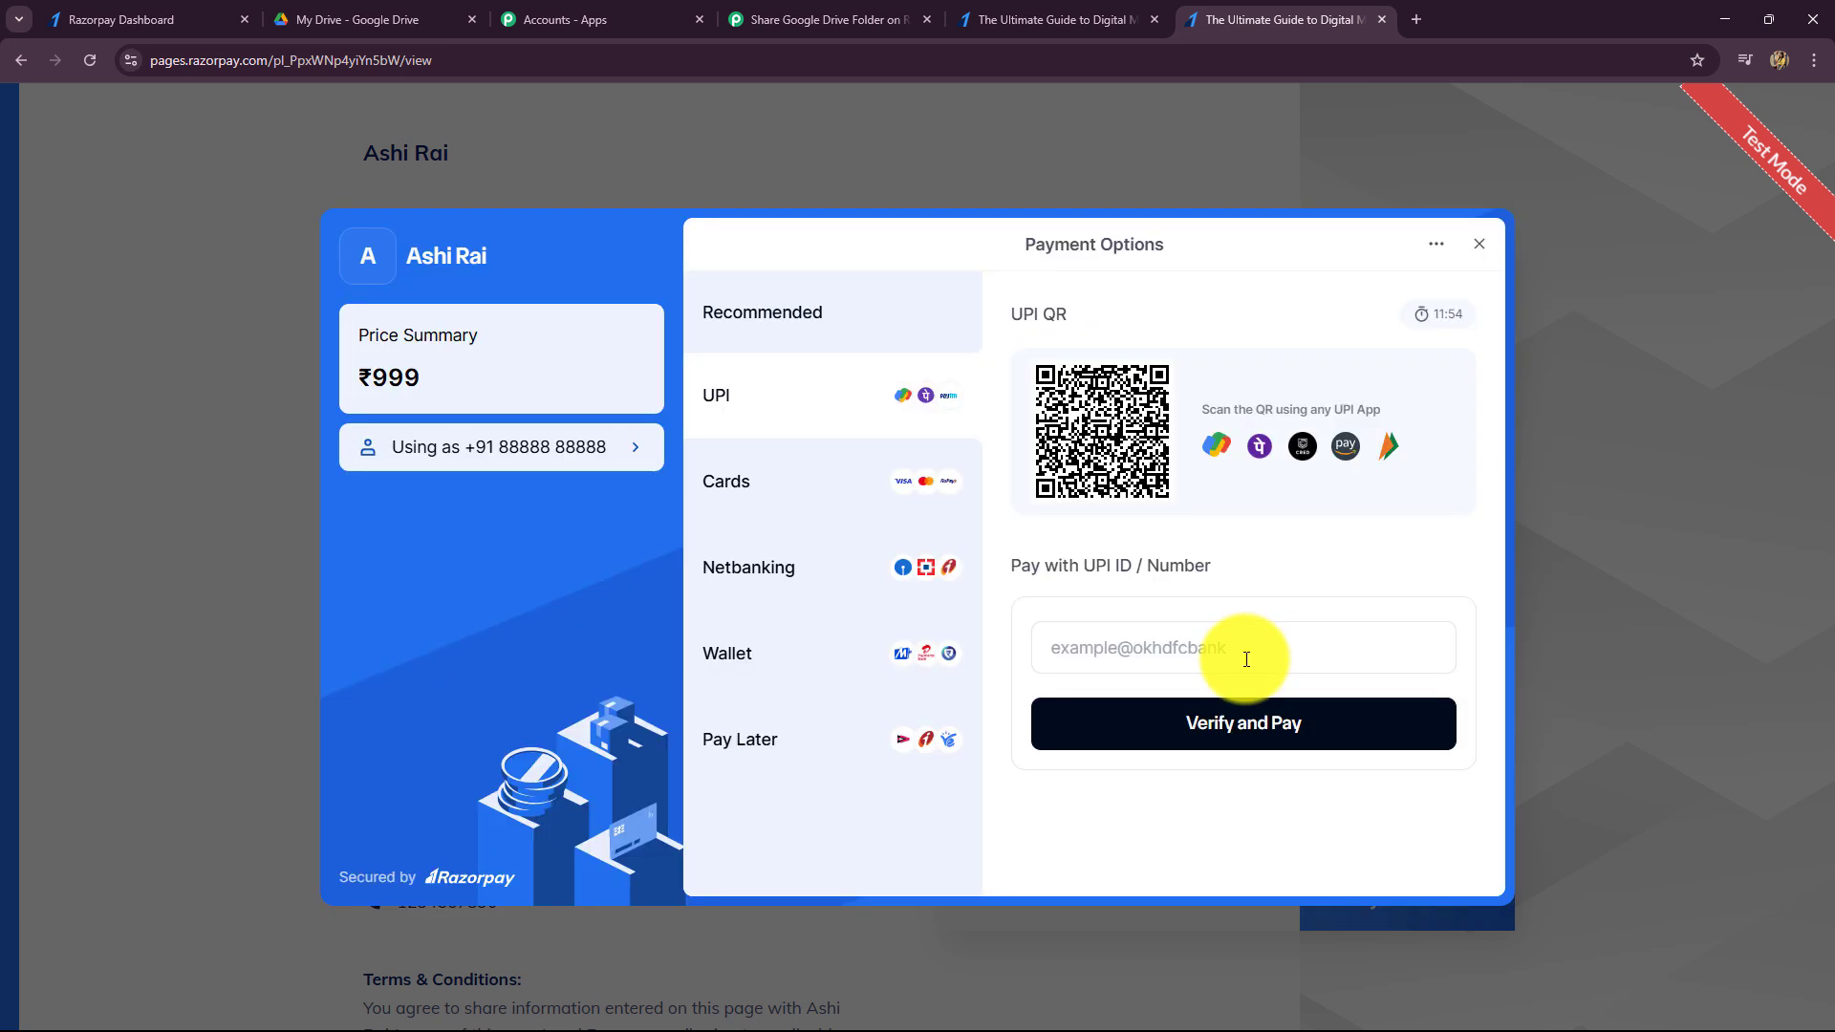
left_click(1237, 656)
left_click(1195, 704)
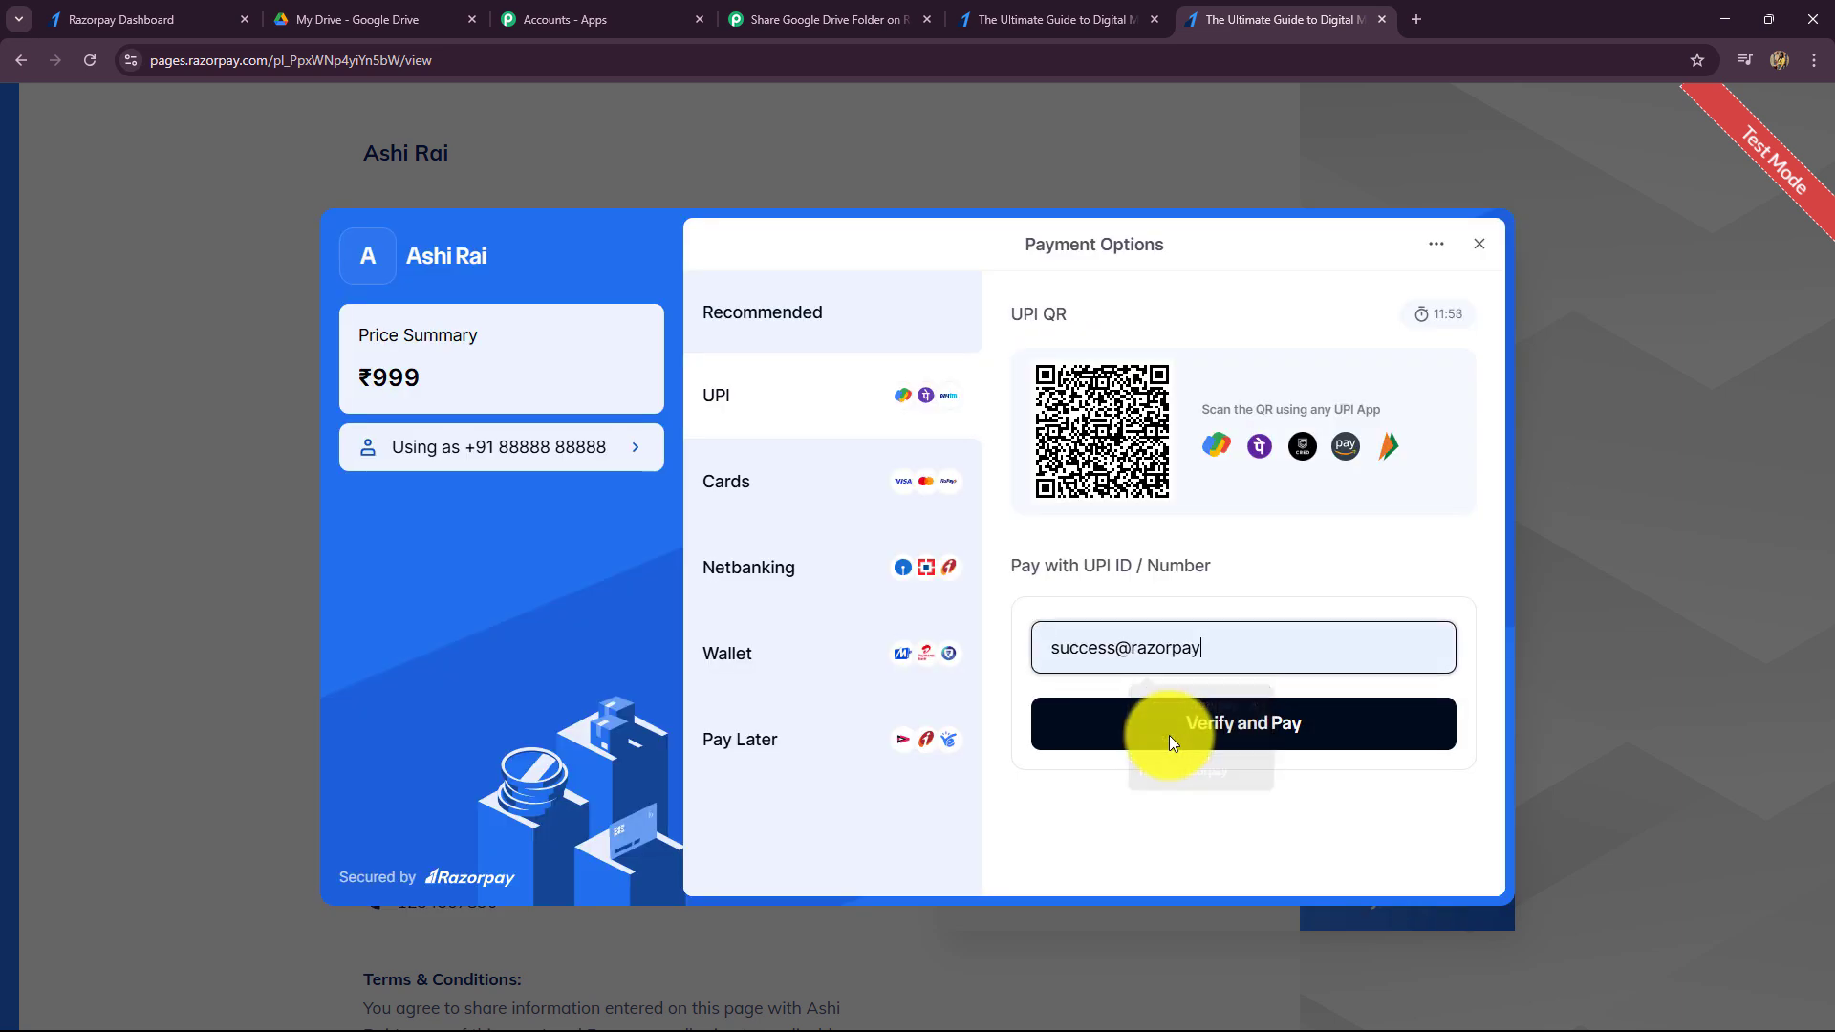
left_click(1168, 736)
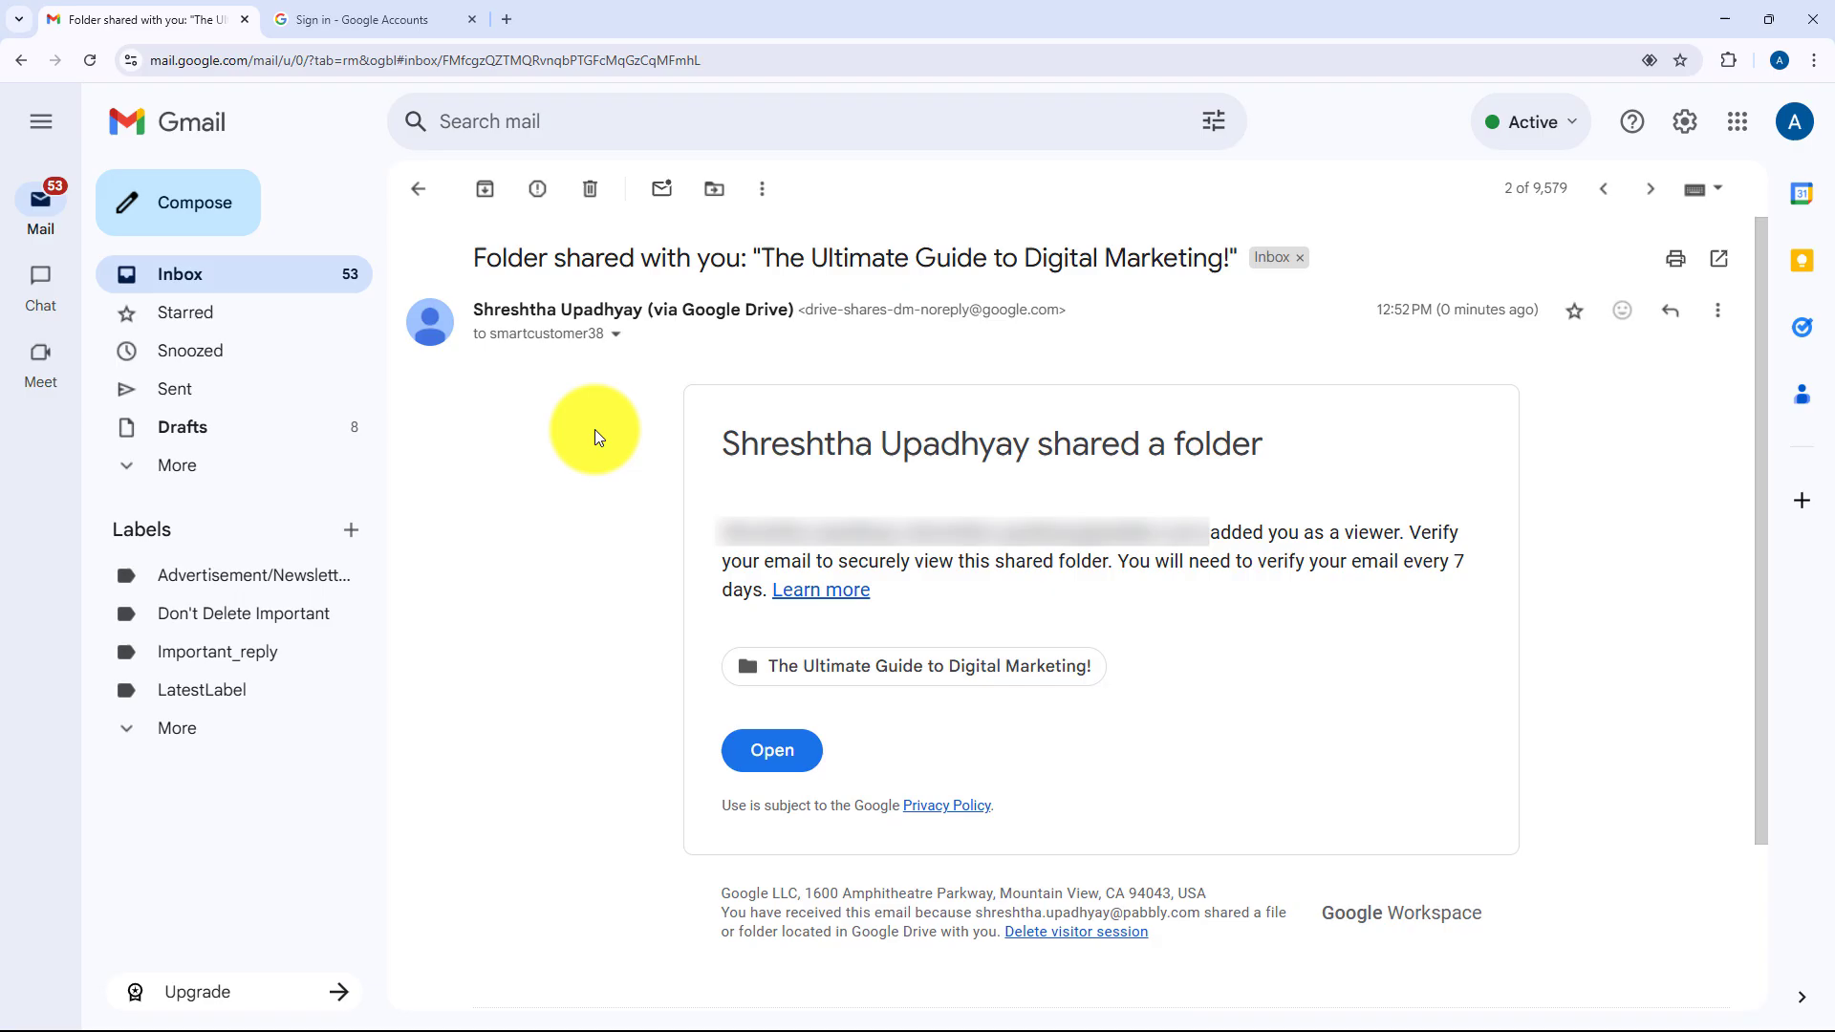
- Check the email's recipient details, then minimise Gmail and return to the Pabbly workflow
left_click(614, 335)
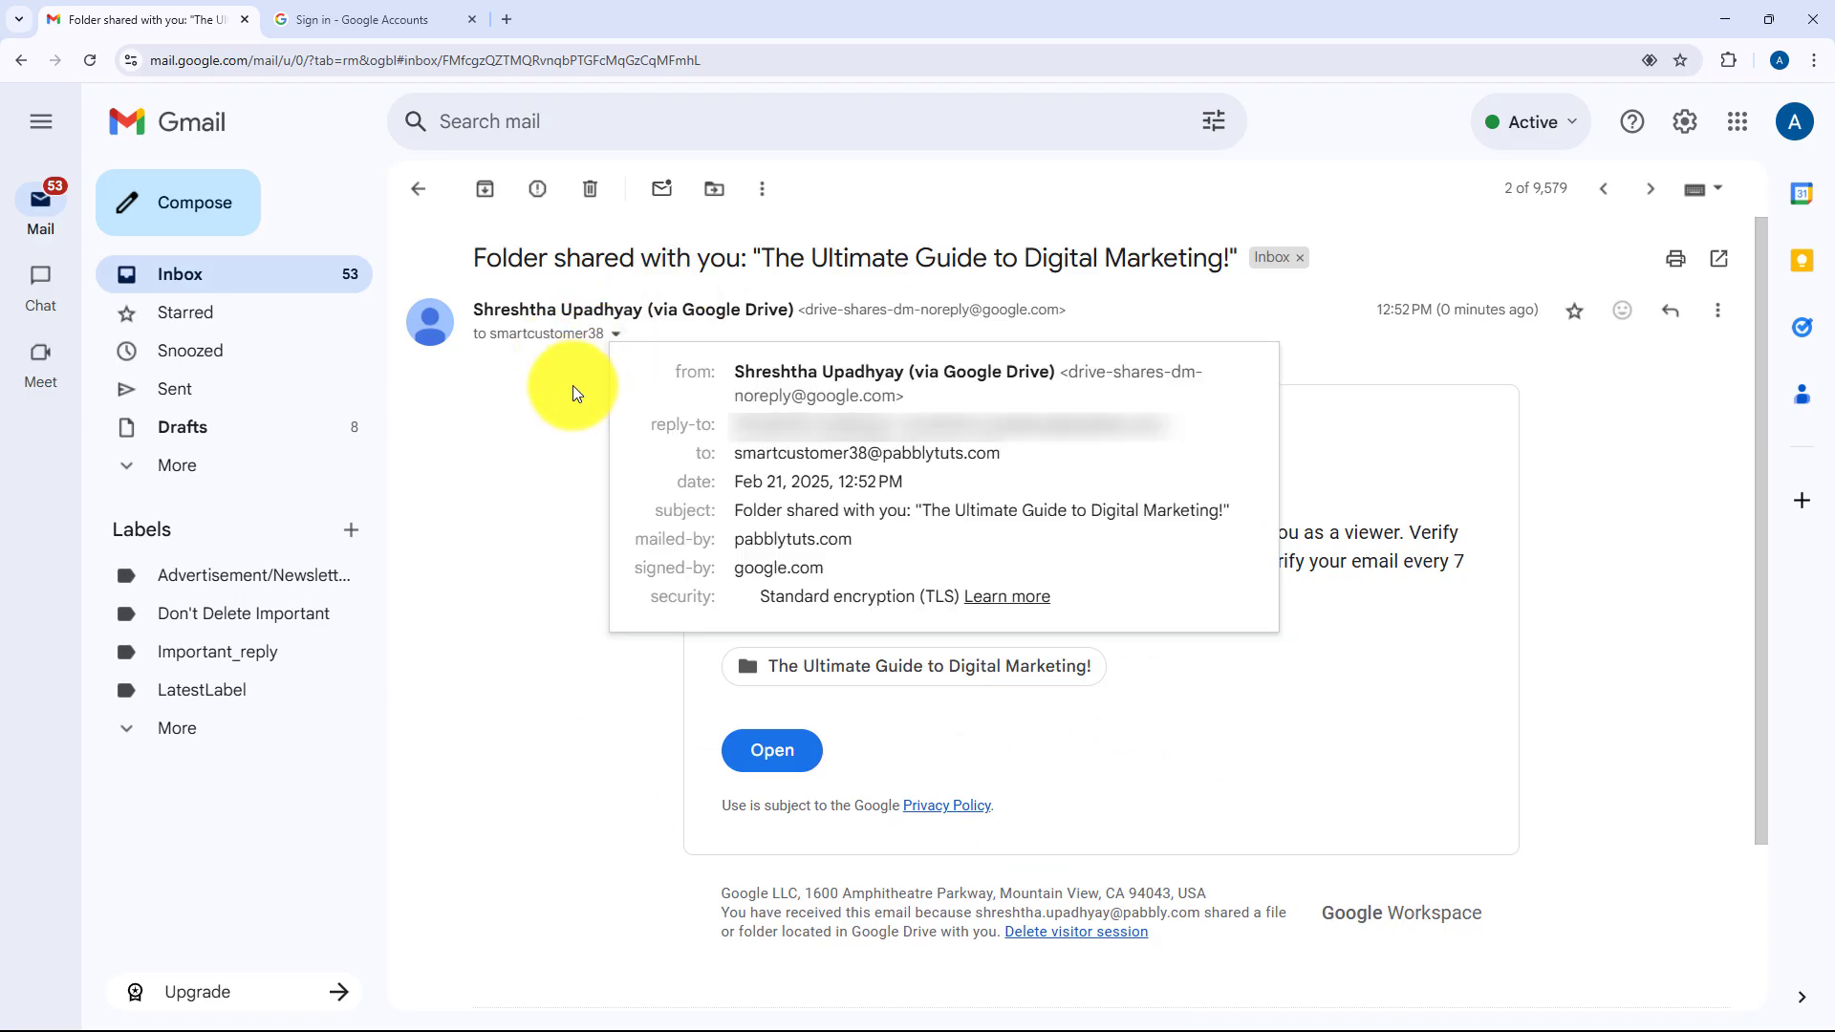
left_click(536, 482)
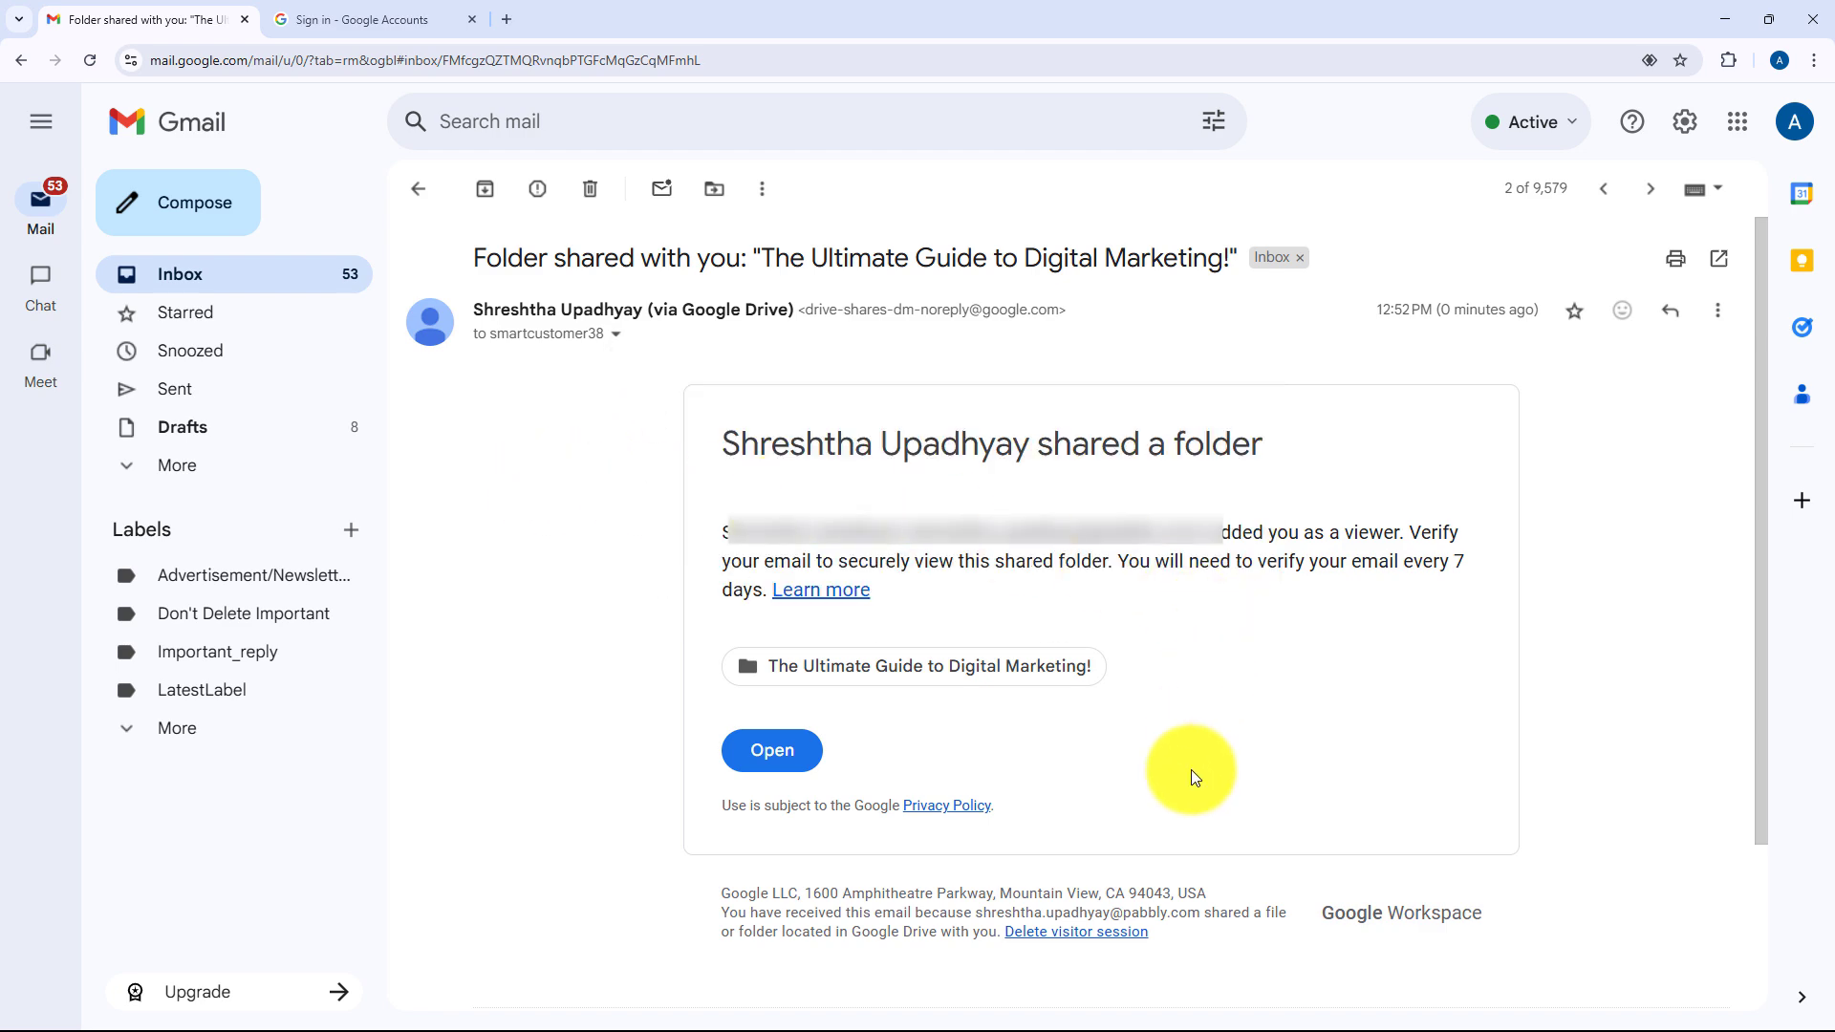
left_click(1725, 19)
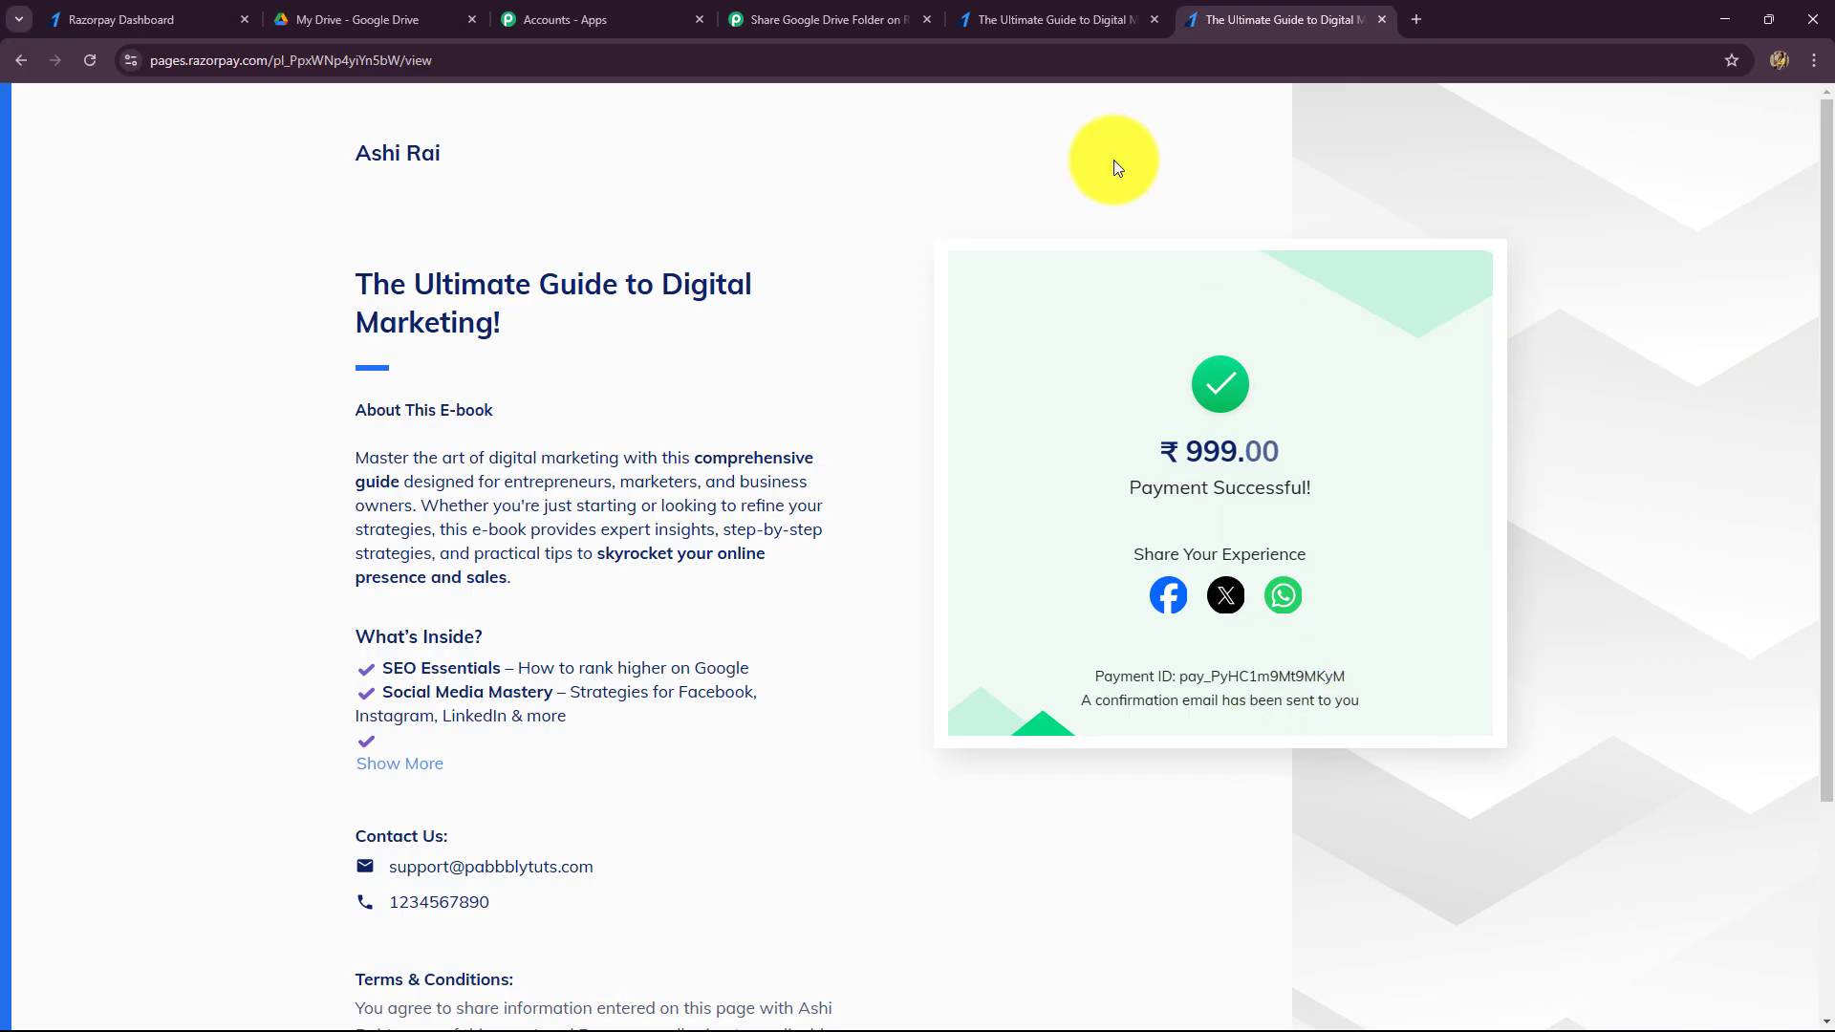
left_click(846, 21)
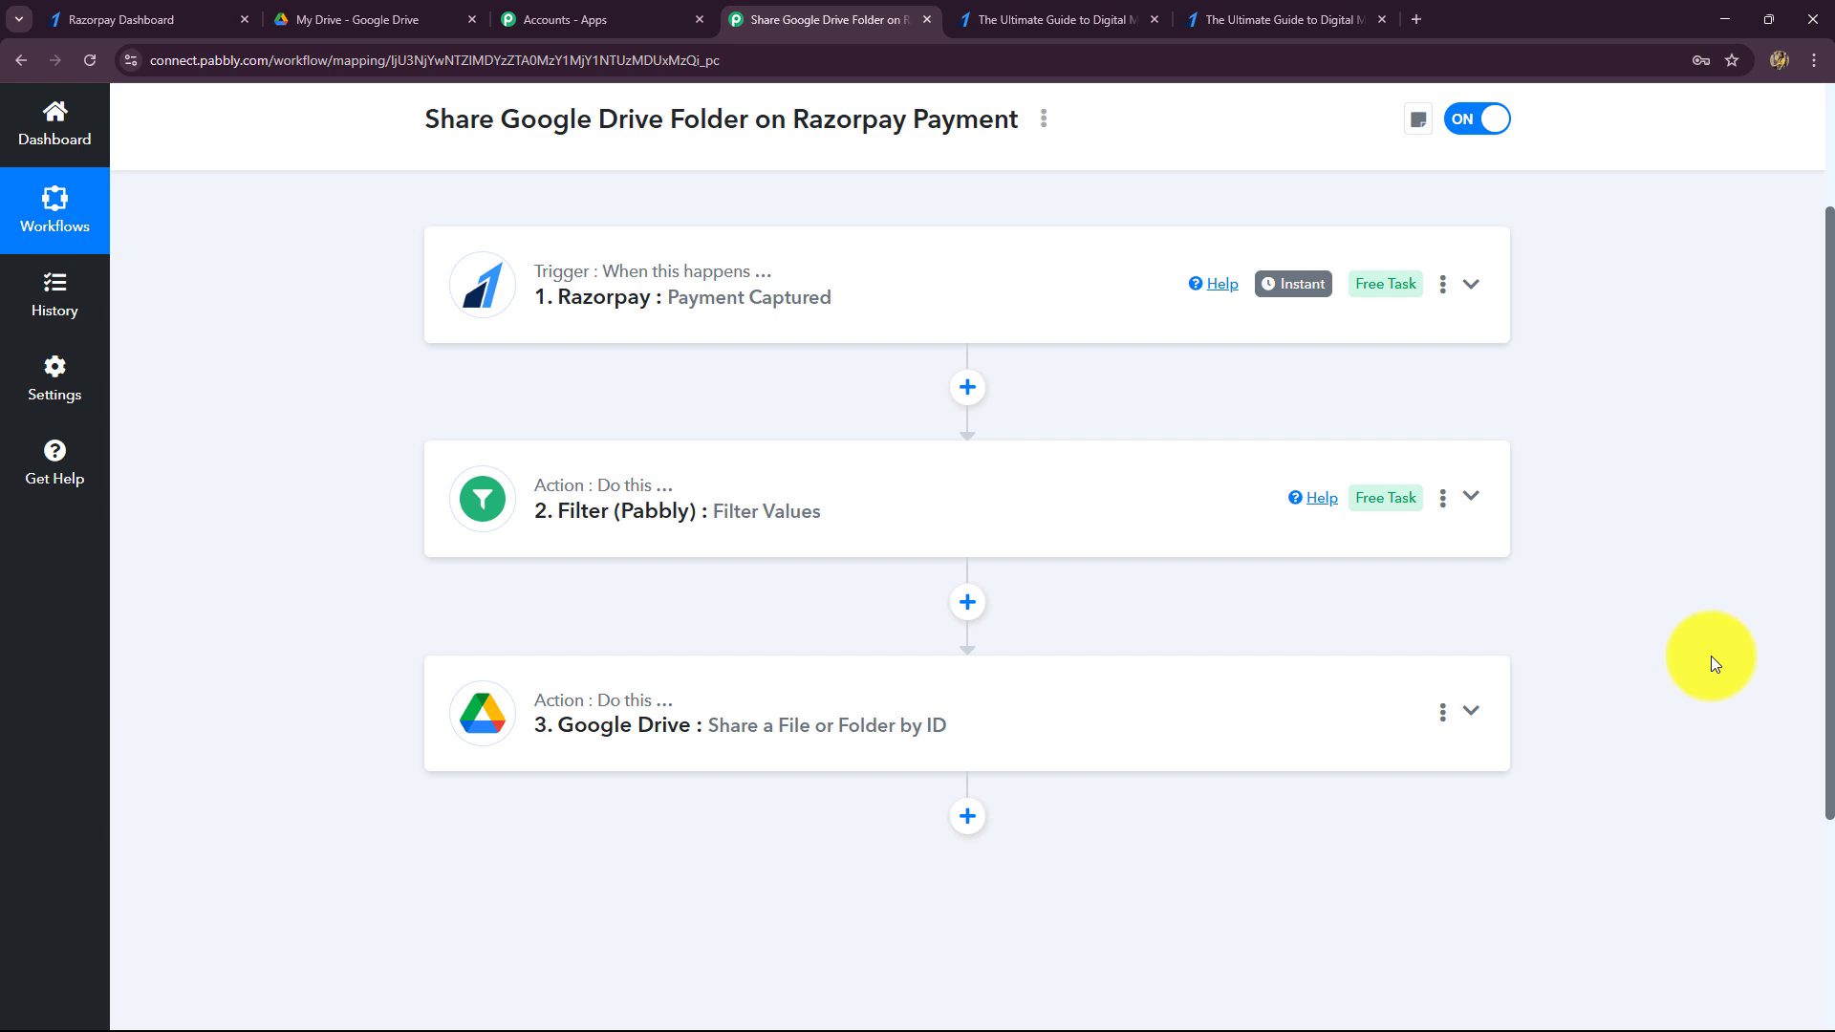